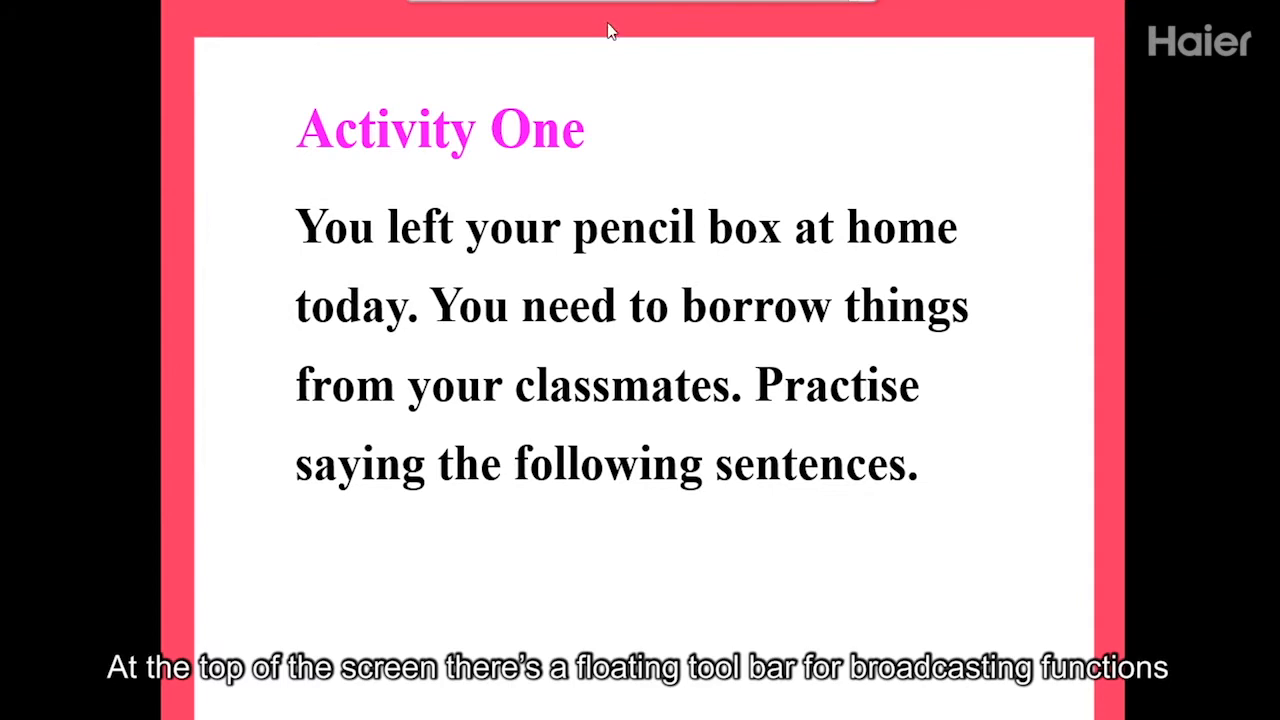
Mark 'pencil box' on the Activity One slide in red ink, then begin the teacher's voice broadcast.
{"action": "mouse_move", "coordinate": [620, 20]}
{"action": "left_click", "coordinate": [547, 34]}
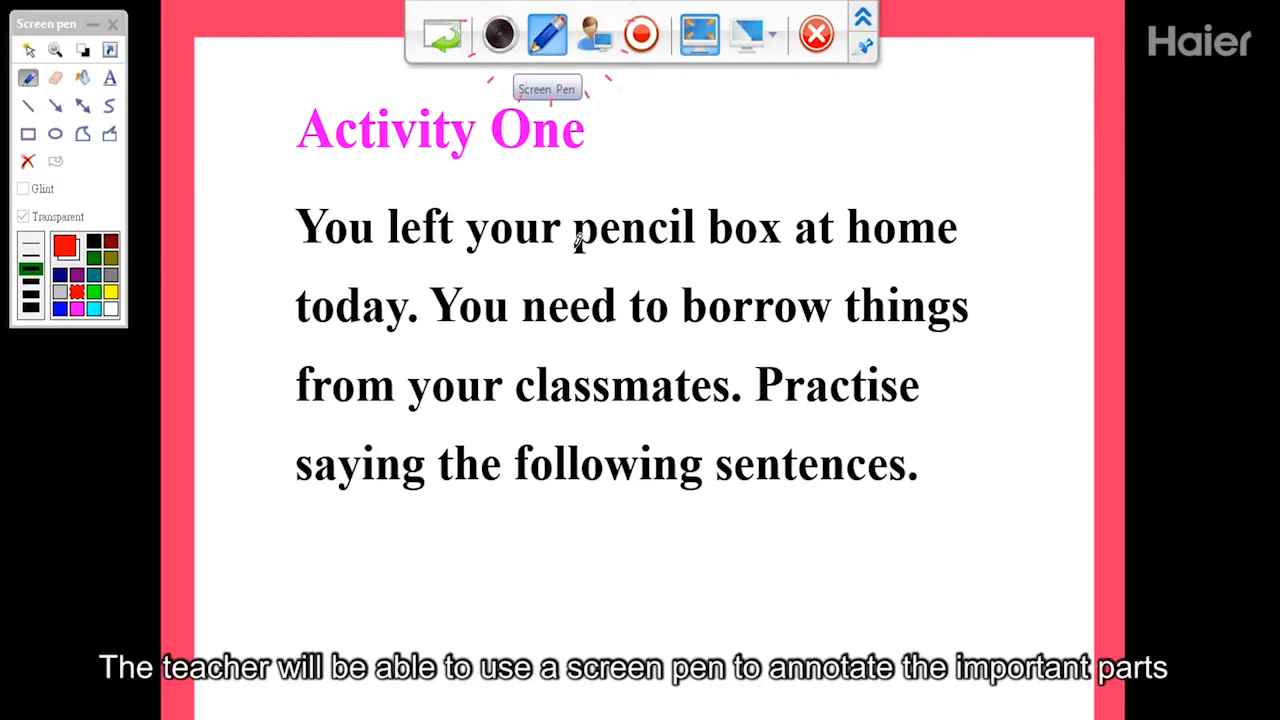
{"action": "left_click_drag", "start_coordinate": [575, 247], "coordinate": [784, 245]}
{"action": "left_click_drag", "start_coordinate": [768, 197], "coordinate": [590, 250]}
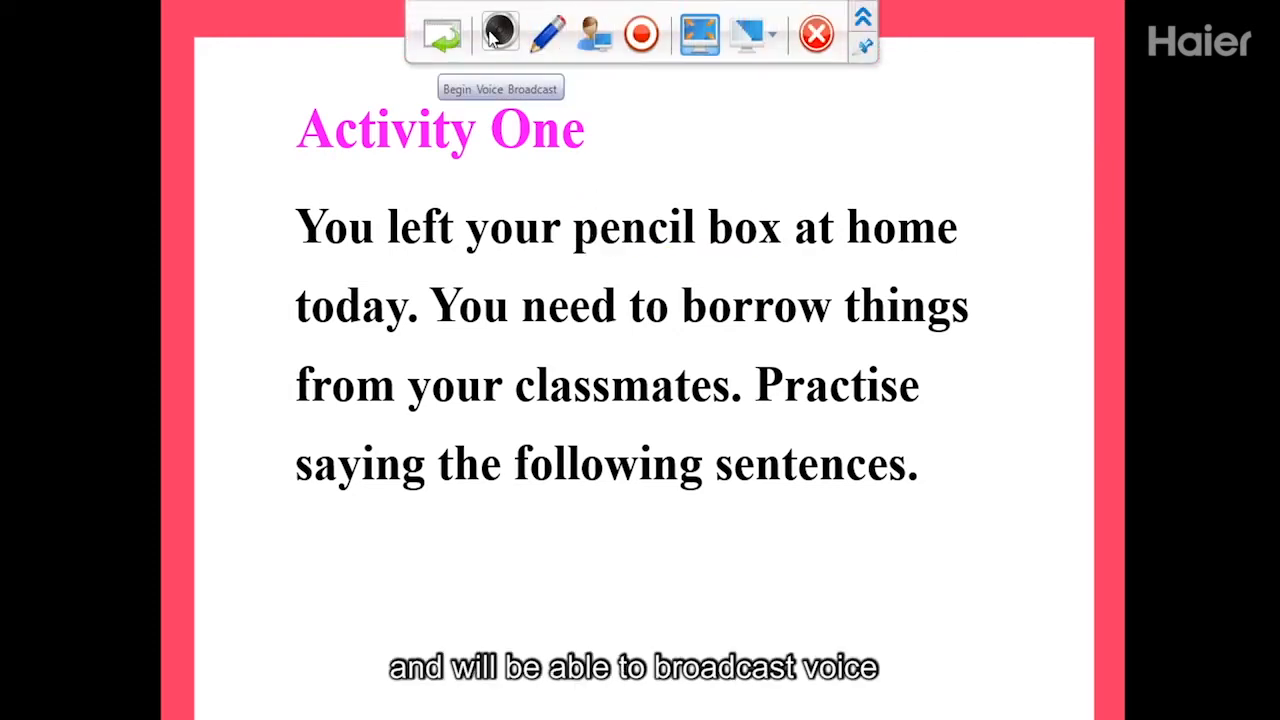
{"action": "left_click", "coordinate": [501, 48]}
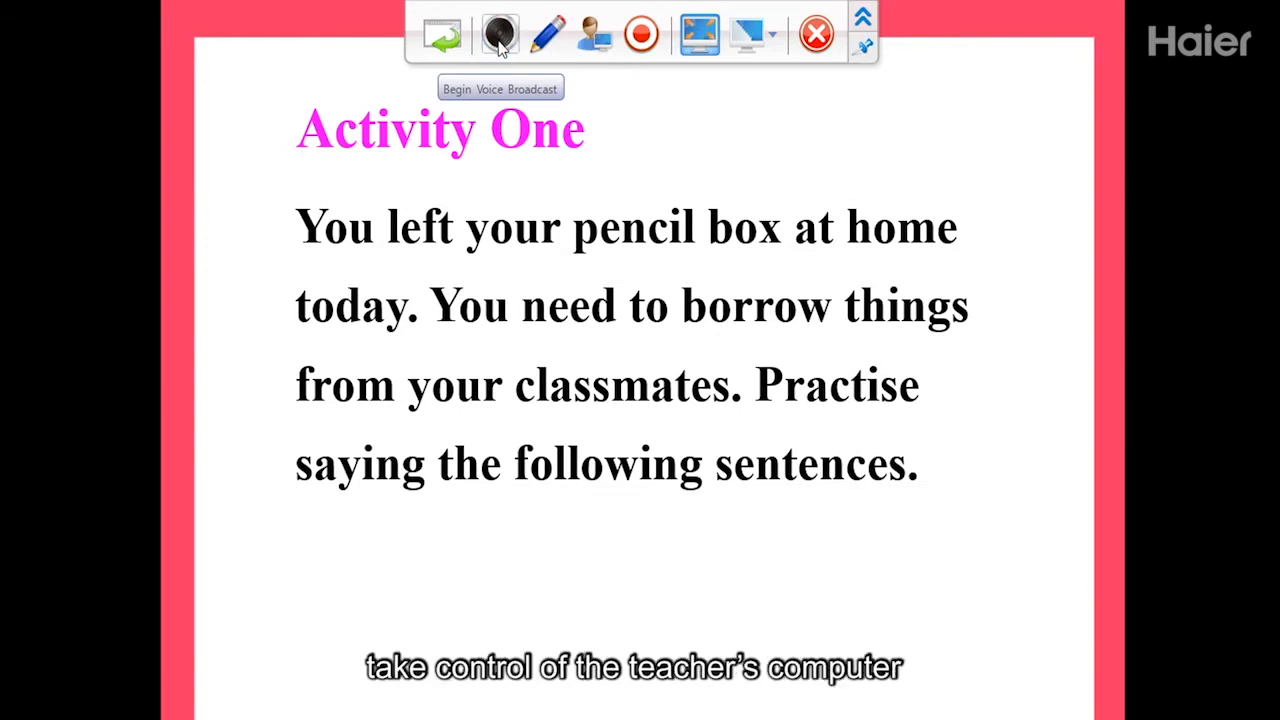
Choose student2 as the class demonstrator, confirm, then end the student demonstration.
{"action": "left_click", "coordinate": [606, 42]}
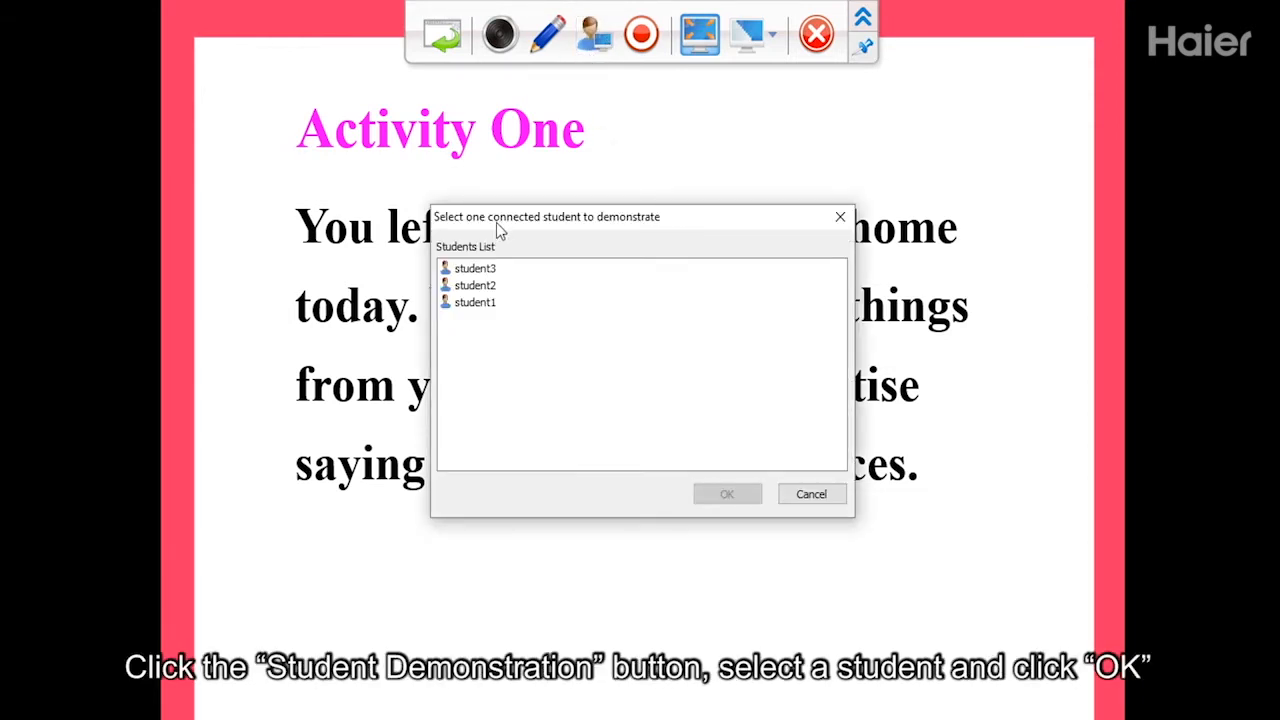
{"action": "left_click", "coordinate": [462, 290]}
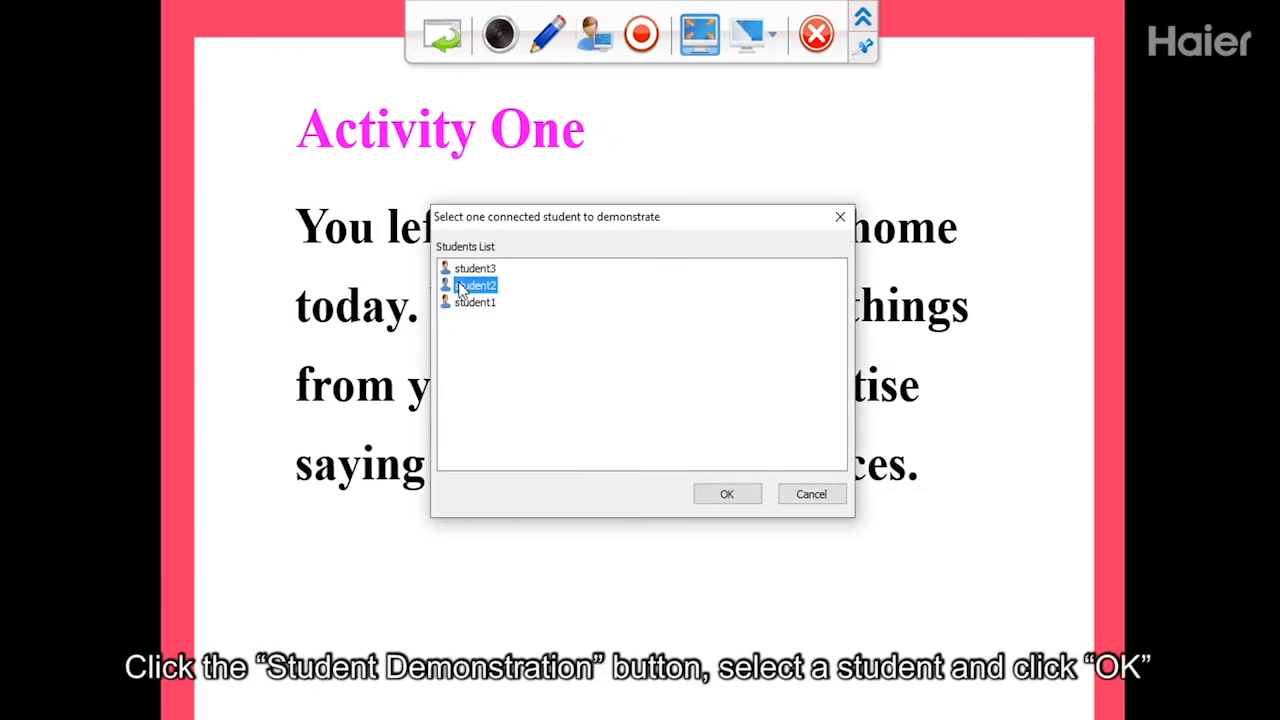
{"action": "left_click", "coordinate": [727, 494]}
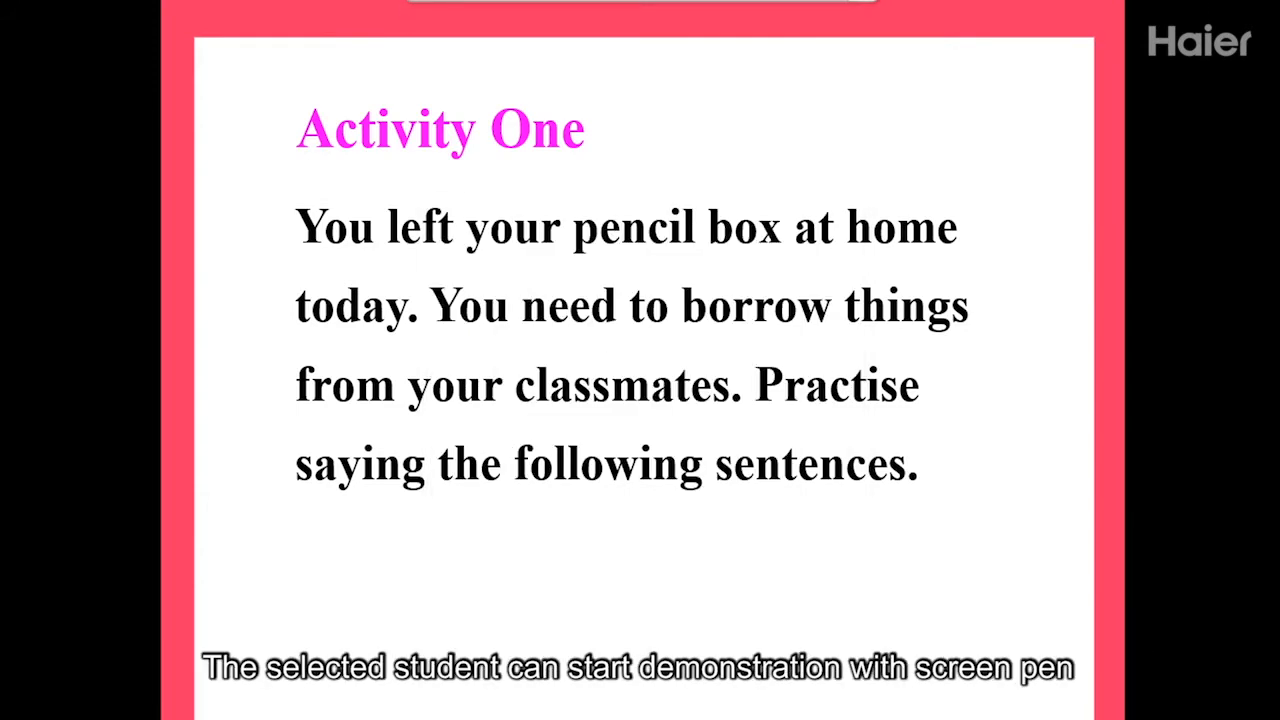
{"action": "left_click", "coordinate": [610, 47]}
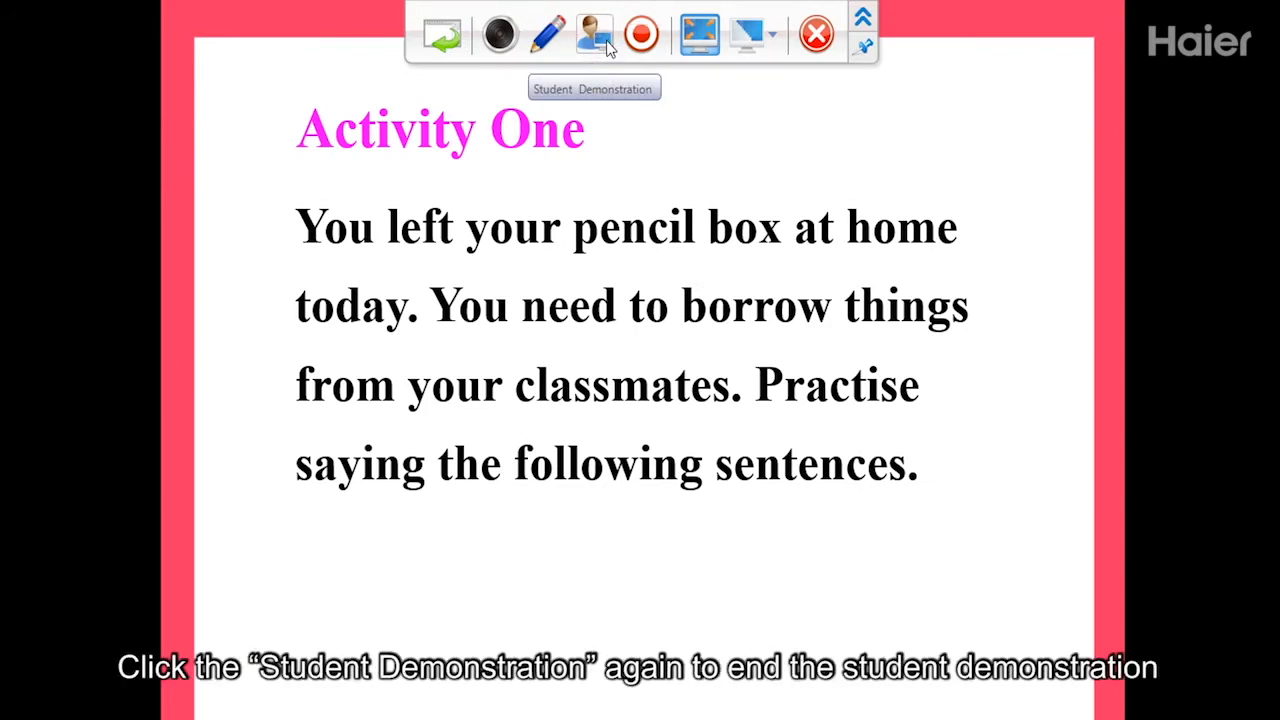
{"action": "left_click", "coordinate": [606, 46]}
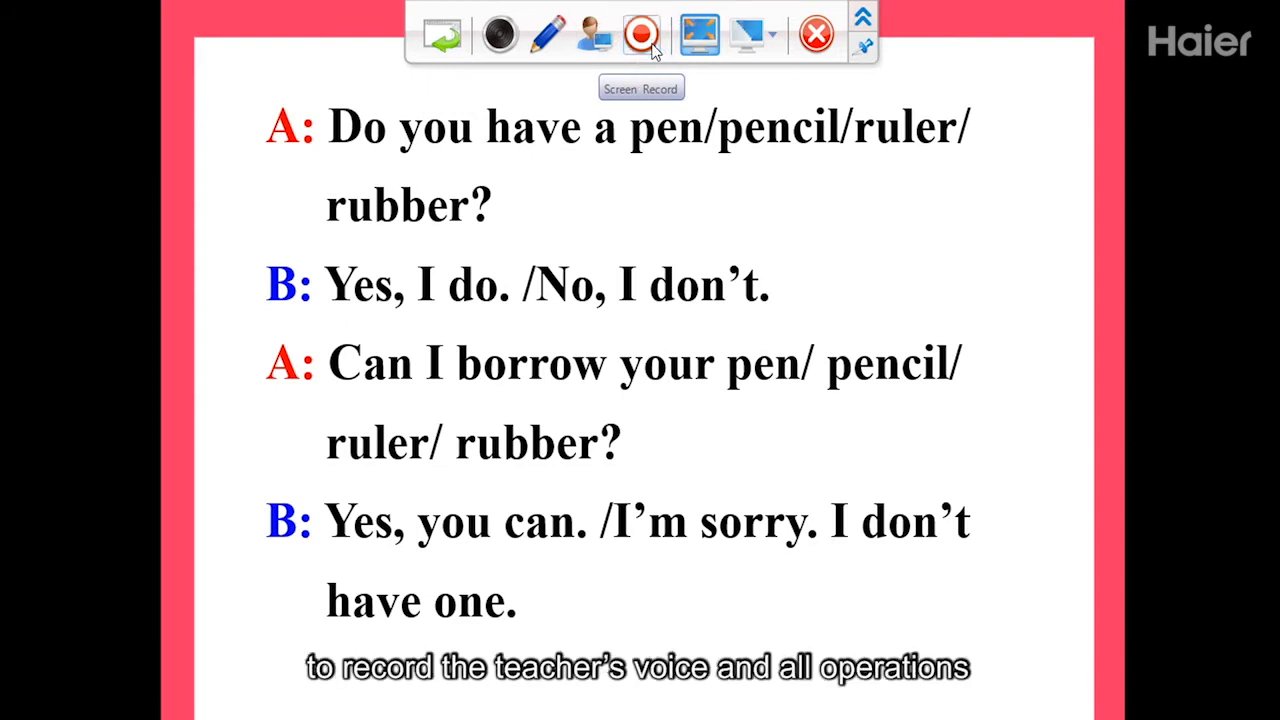
Start a screen recording, dismiss its notification, and cancel the broadcast back to the student desktops.
{"action": "left_click", "coordinate": [652, 44]}
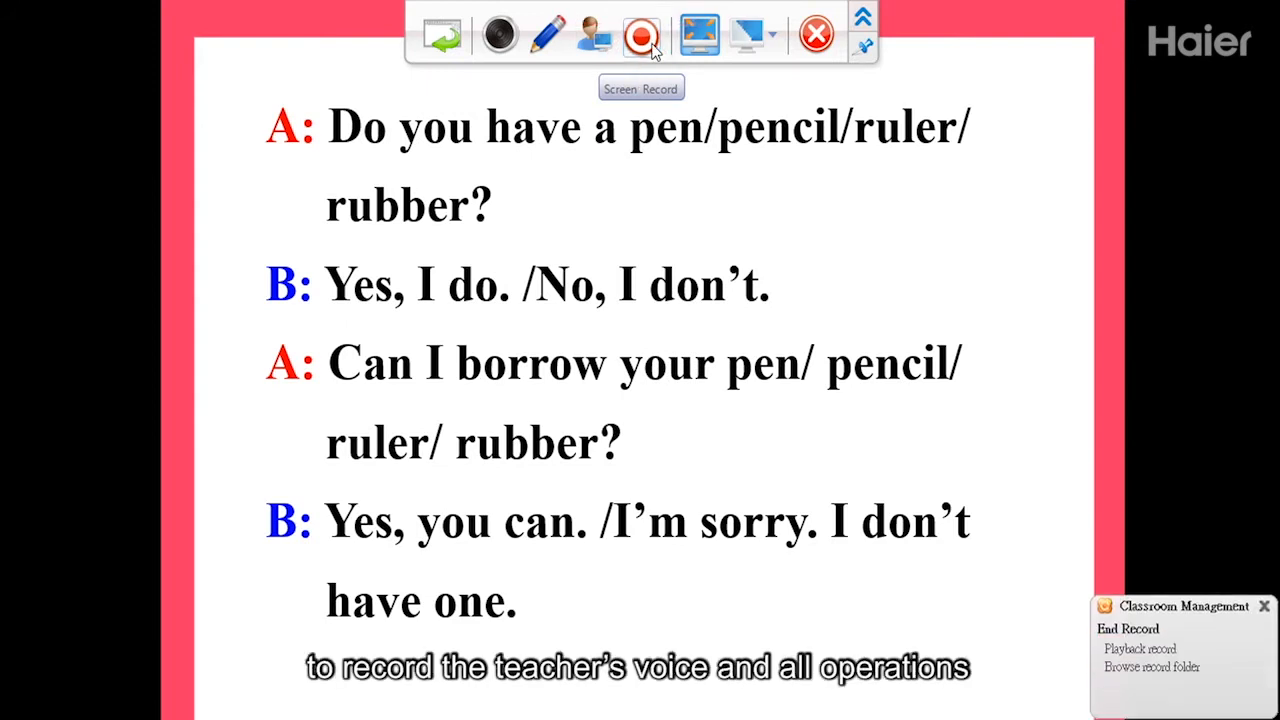
{"action": "left_click", "coordinate": [1266, 608]}
{"action": "mouse_move", "coordinate": [548, 8]}
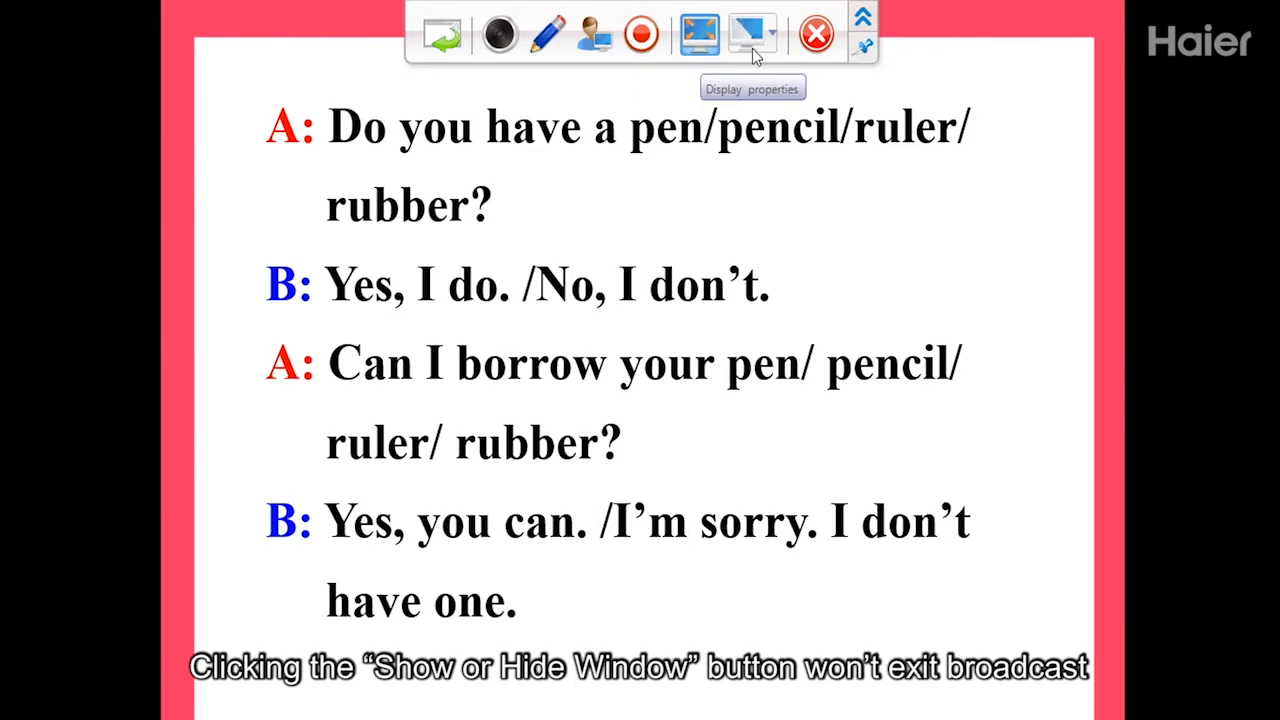
{"action": "left_click", "coordinate": [815, 38]}
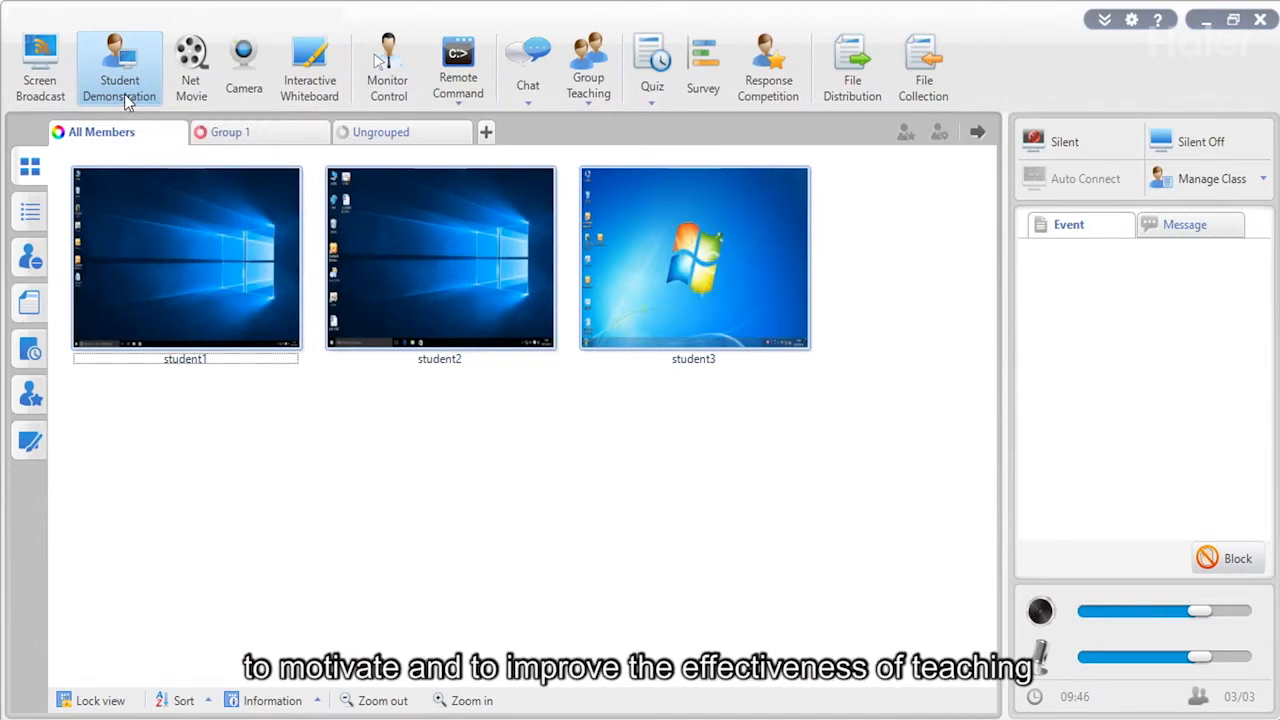
For student1, try the Selected Students and Selected Groups demo targets, then list Monitor Control's control modes.
{"action": "mouse_move", "coordinate": [260, 222]}
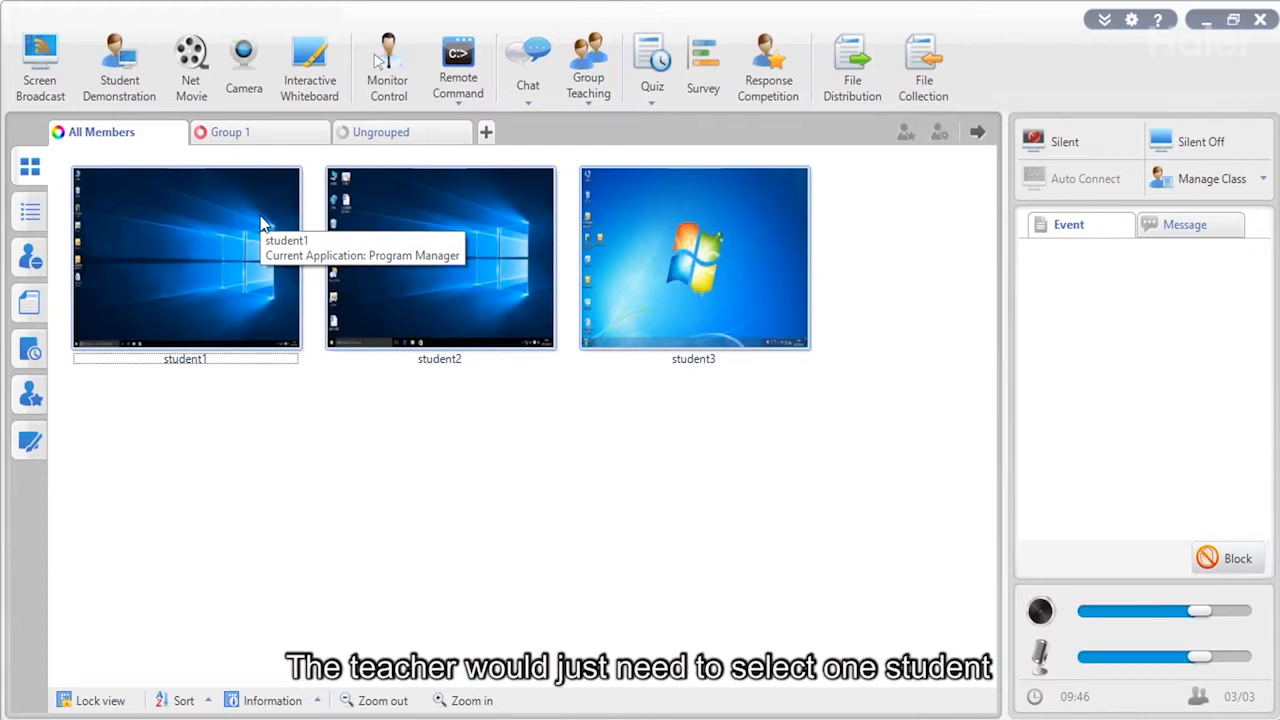
{"action": "left_click", "coordinate": [260, 222]}
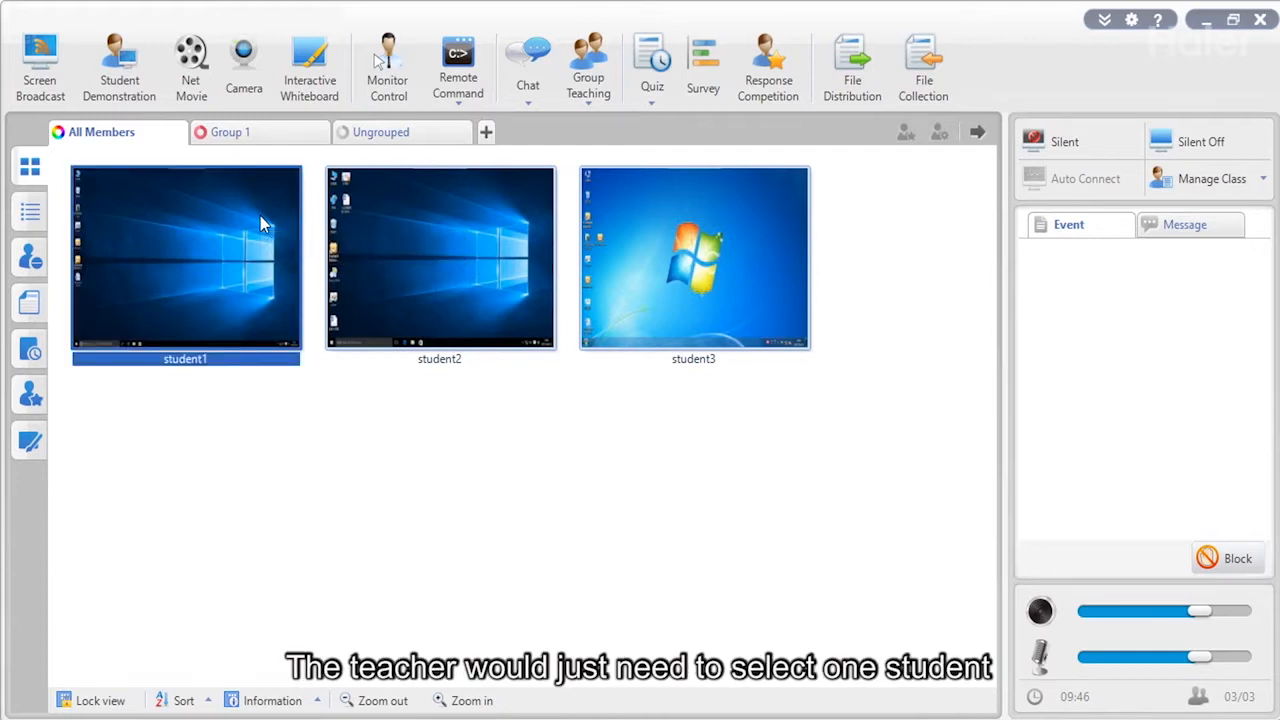
{"action": "left_click", "coordinate": [124, 101]}
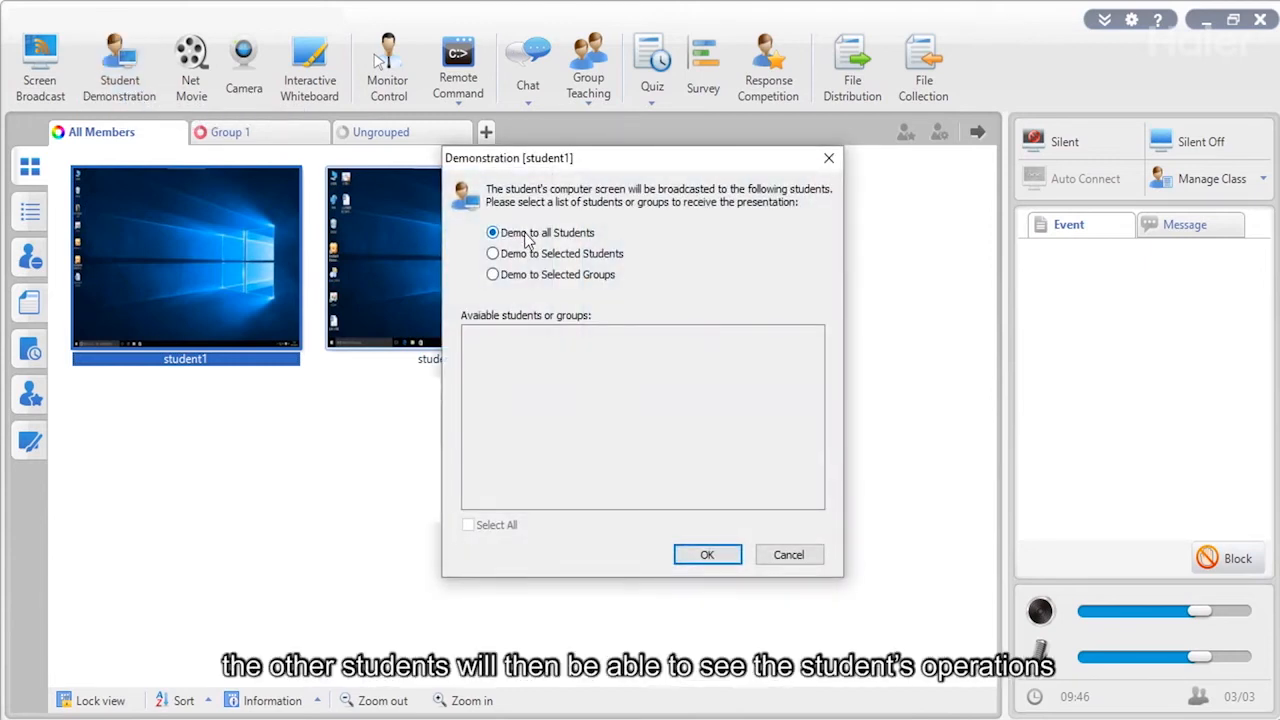
{"action": "left_click", "coordinate": [557, 256]}
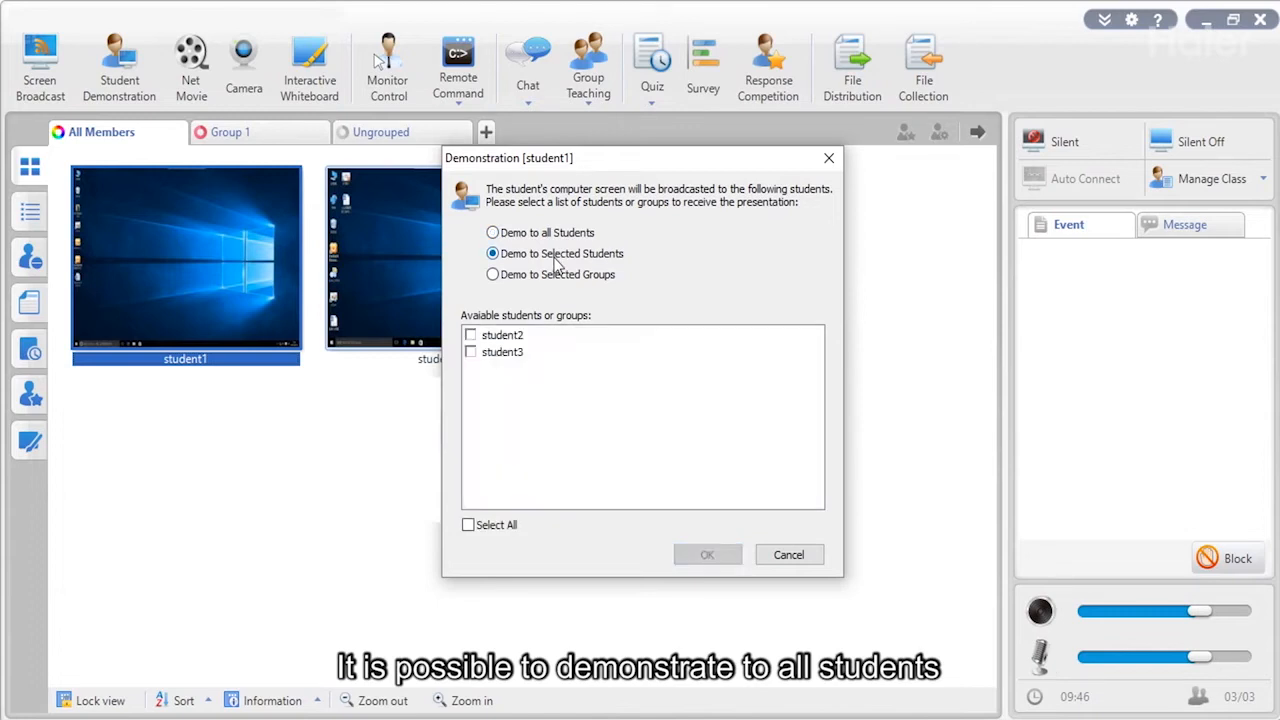
{"action": "left_click", "coordinate": [553, 275]}
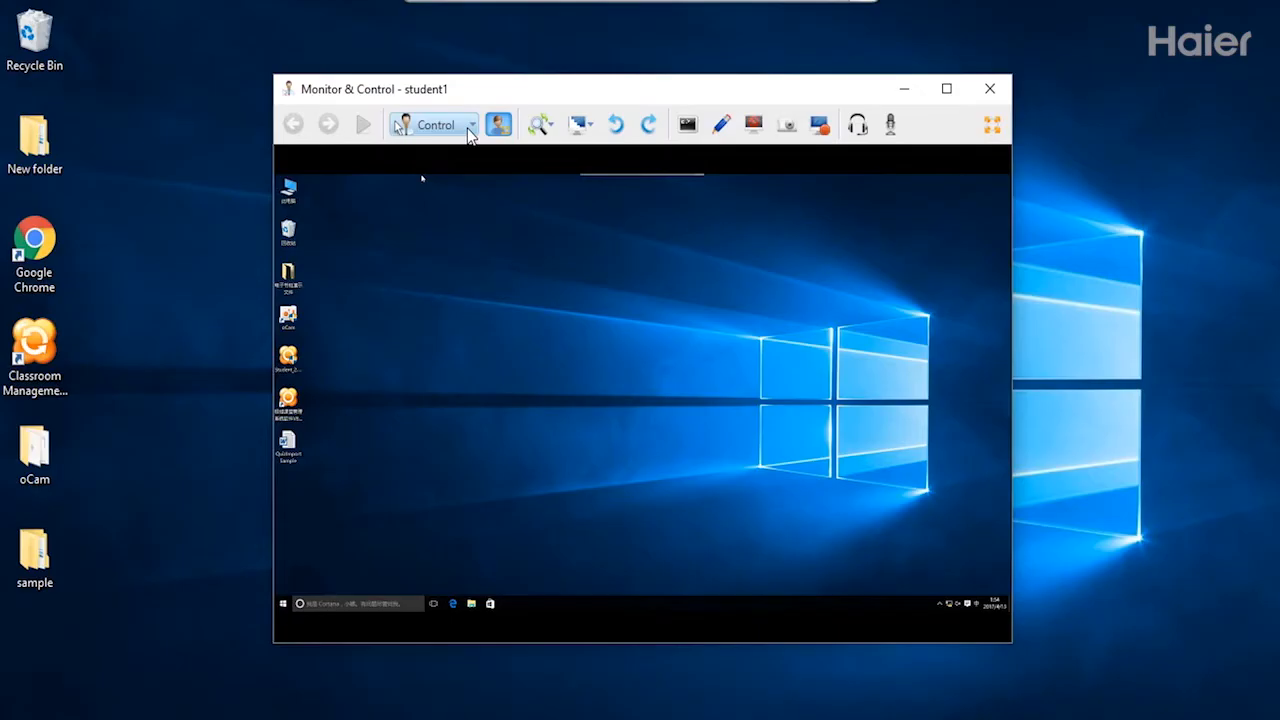
{"action": "left_click", "coordinate": [471, 126]}
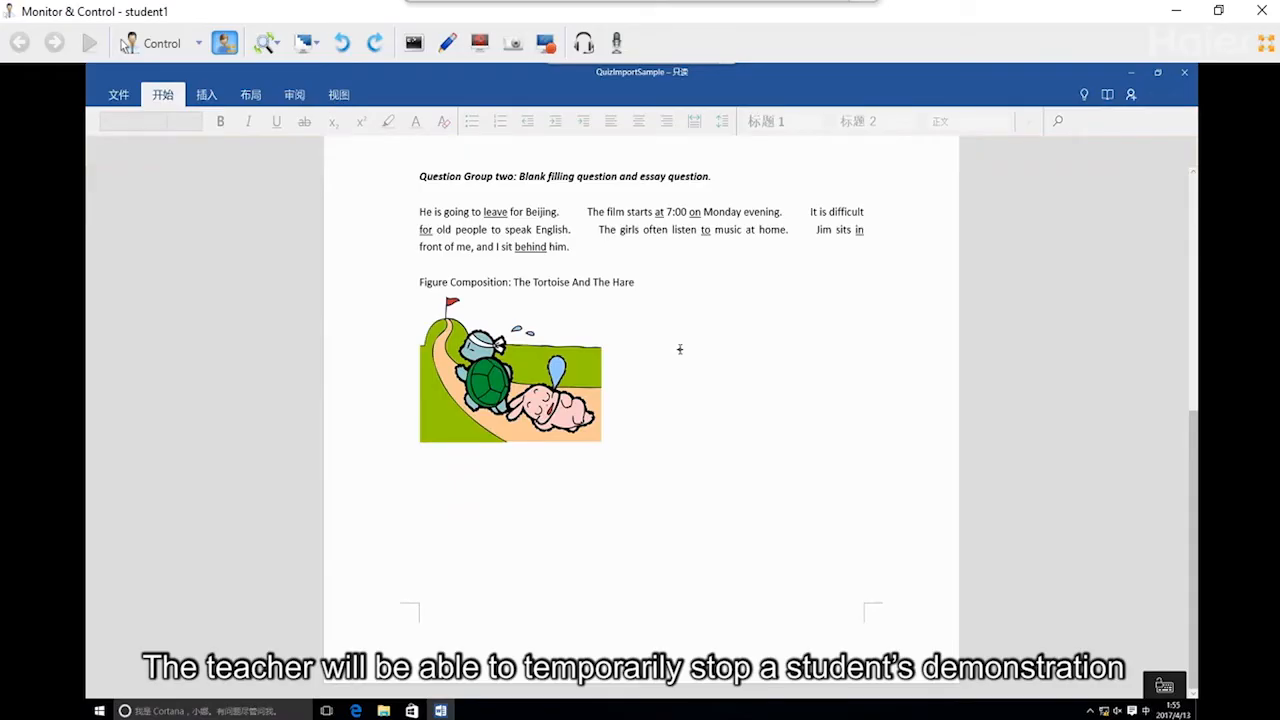
Silence student1's screen, save a snapshot of it, and close the Monitor & Control window.
{"action": "left_click", "coordinate": [479, 44]}
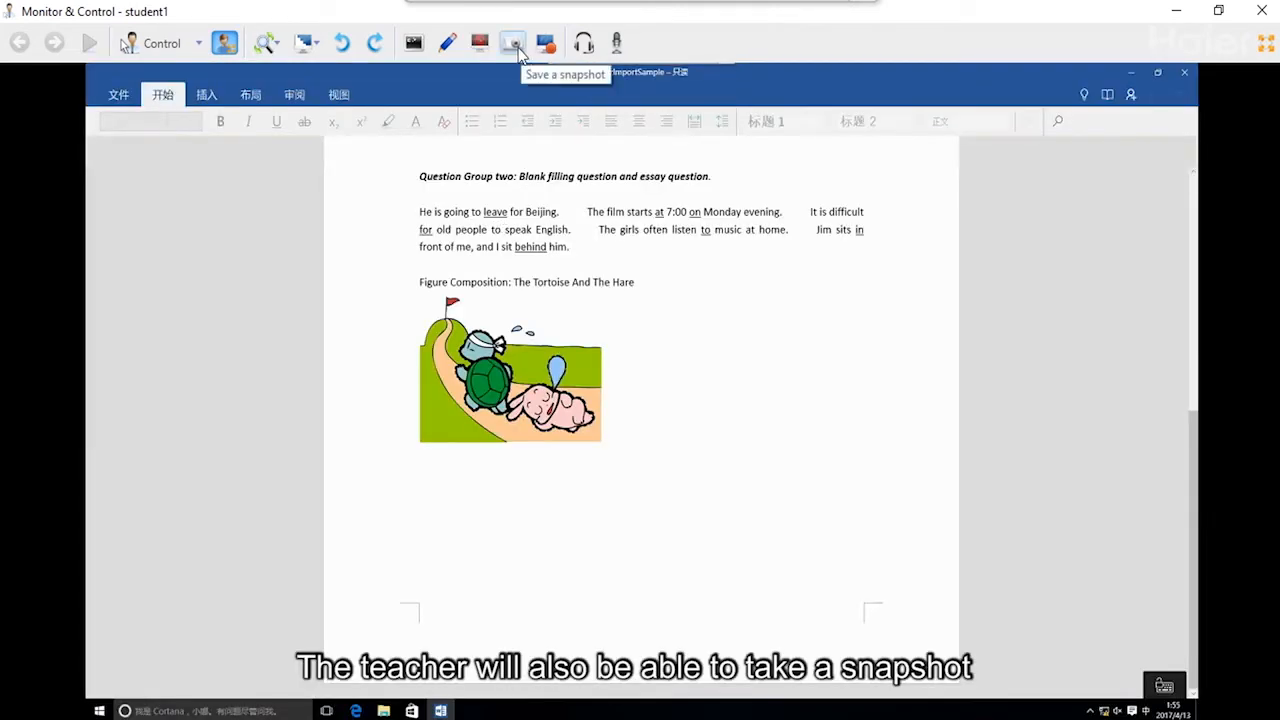
{"action": "left_click", "coordinate": [516, 46]}
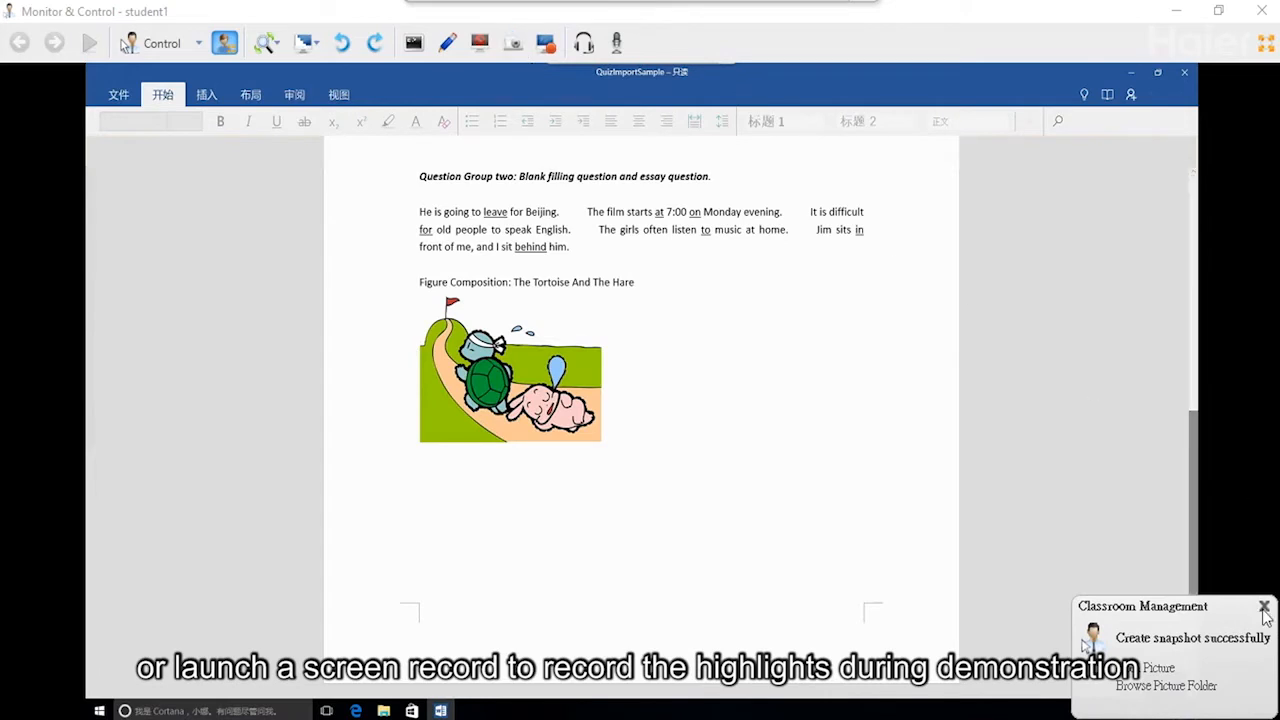
{"action": "left_click", "coordinate": [1265, 608]}
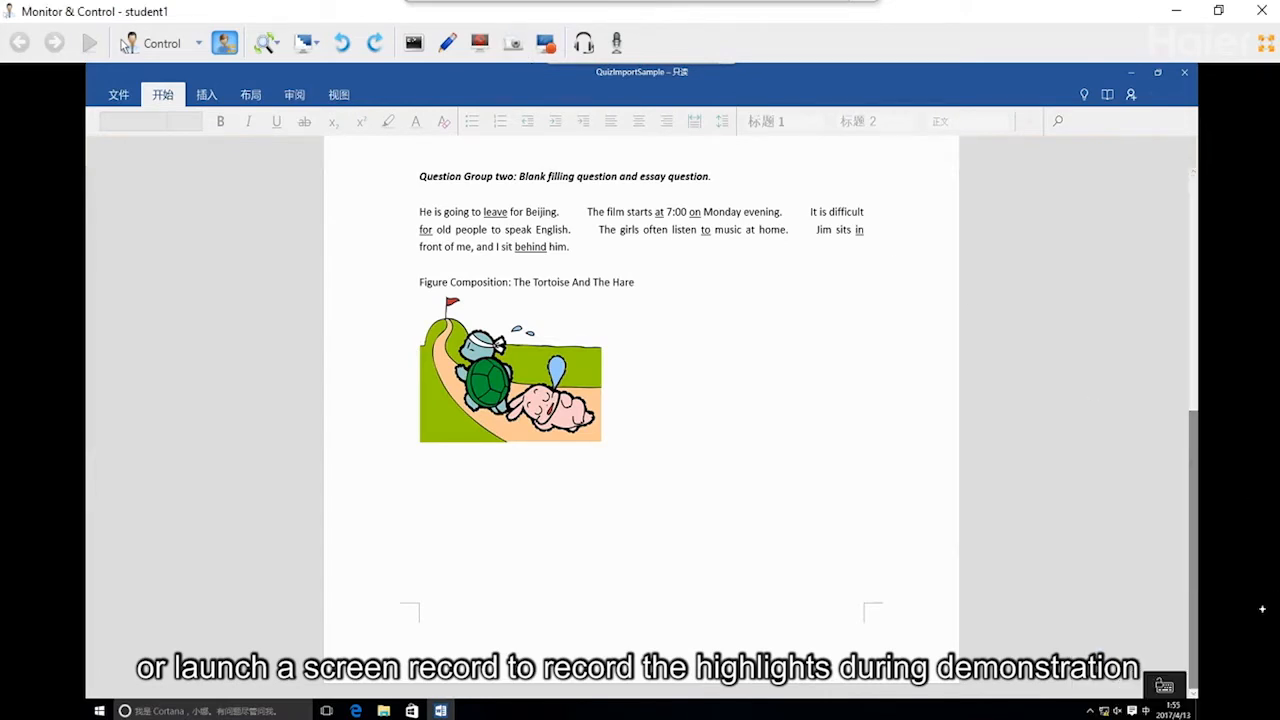
{"action": "left_click", "coordinate": [1267, 20]}
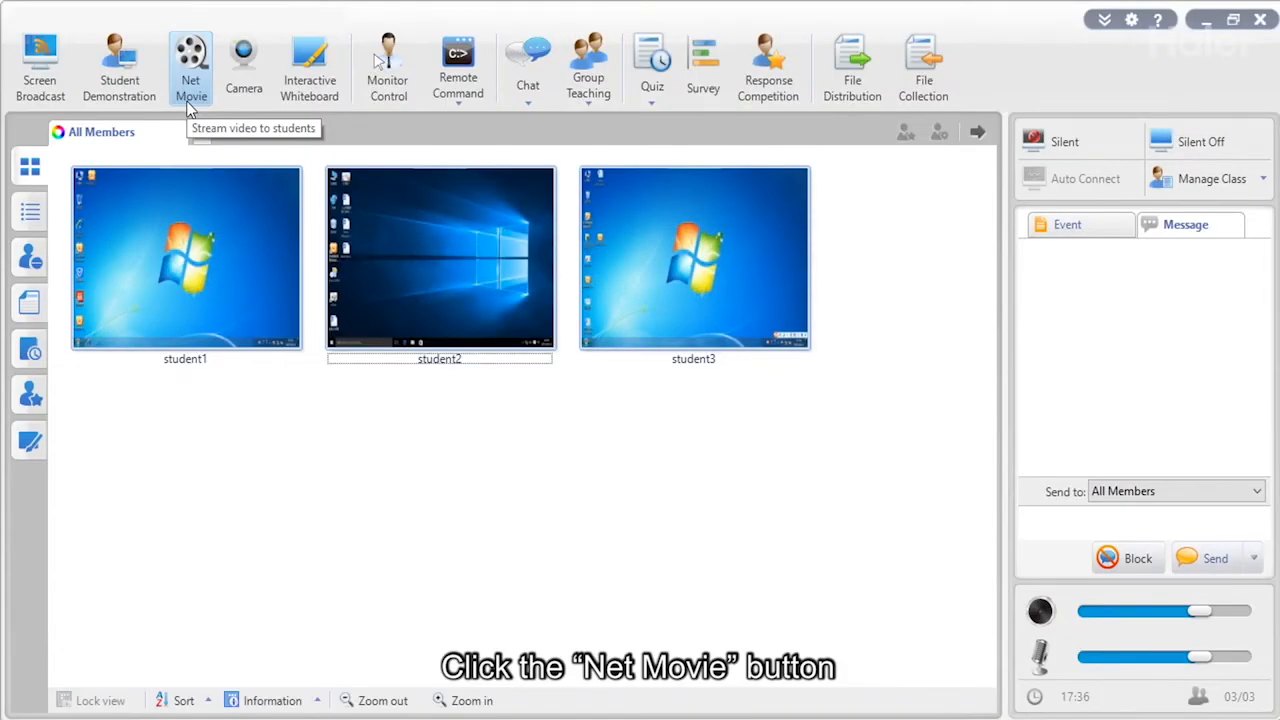
In Net Movie, open and play AVI.avi via File > Open, then open HD720p.mov.
{"action": "left_click", "coordinate": [189, 104]}
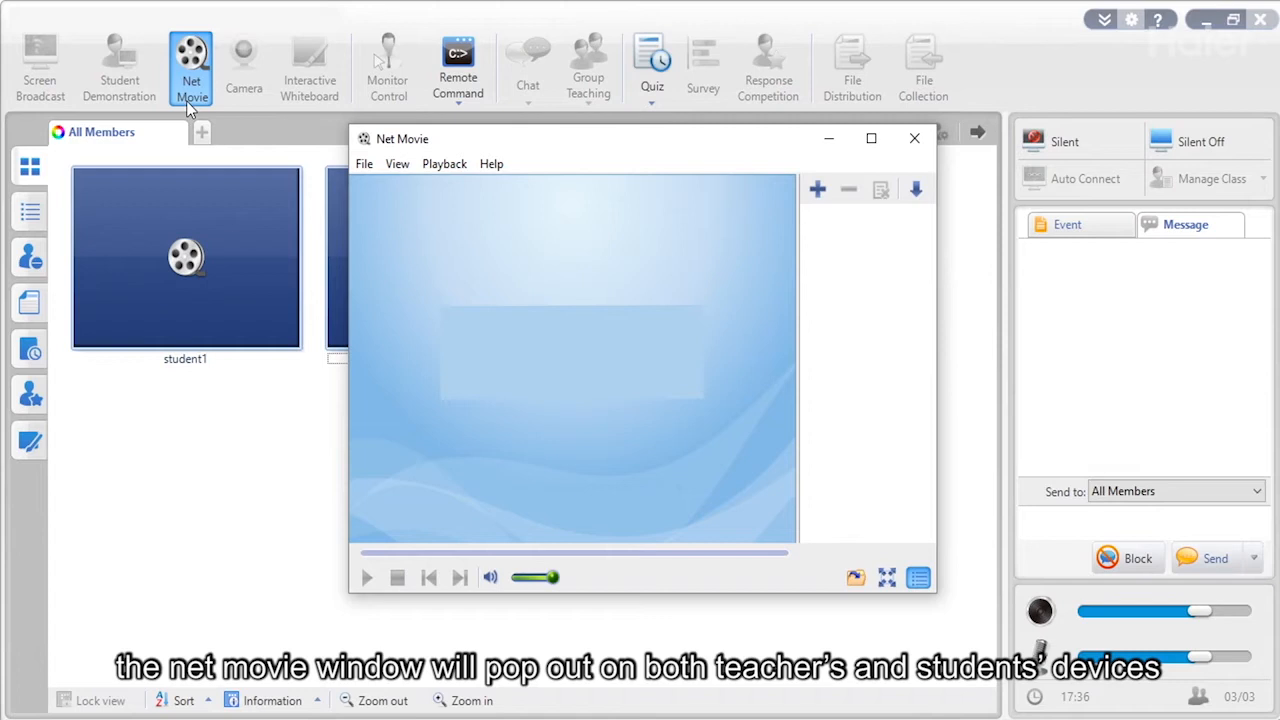
{"action": "left_click", "coordinate": [364, 165]}
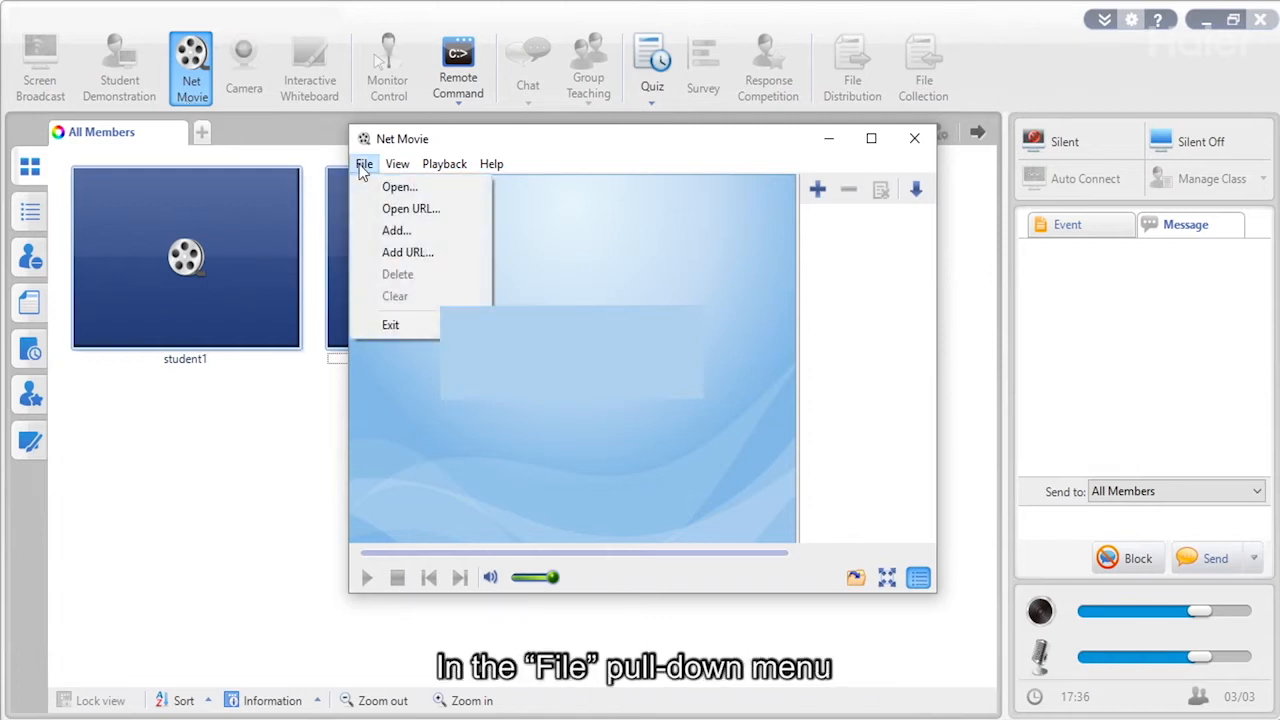
{"action": "left_click", "coordinate": [398, 187]}
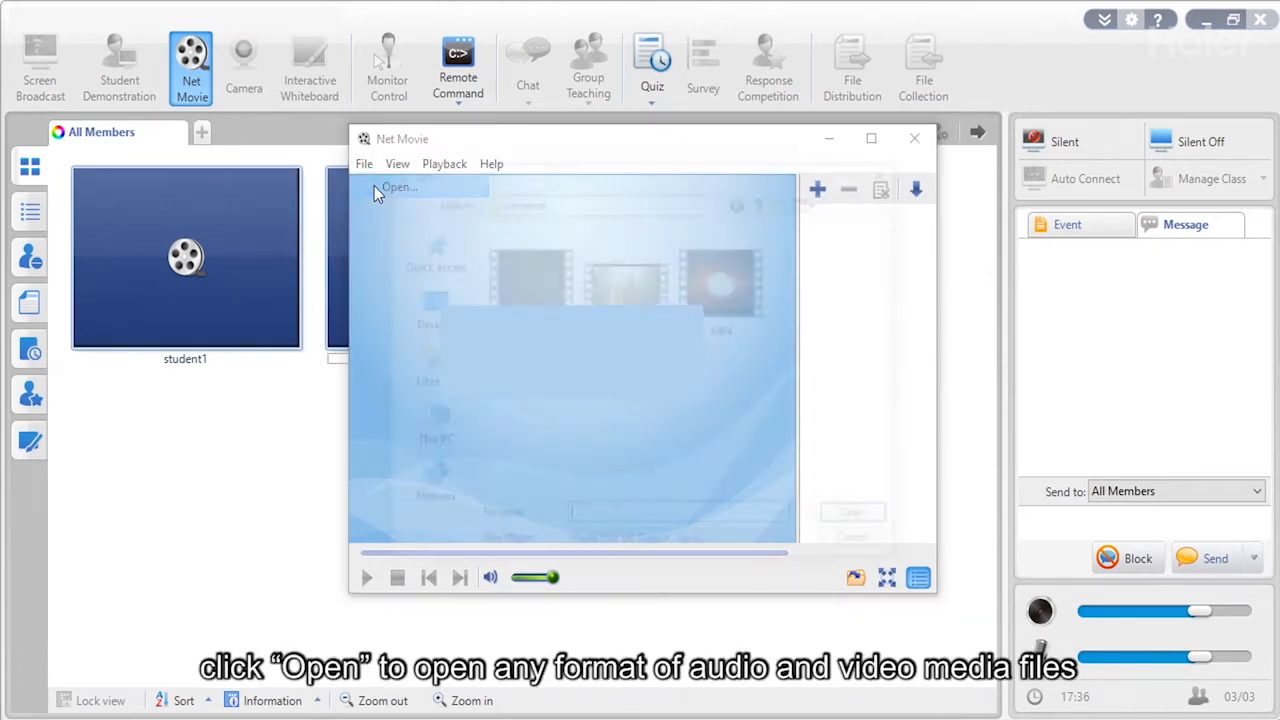
{"action": "left_click", "coordinate": [486, 238]}
{"action": "double_click", "coordinate": [505, 268]}
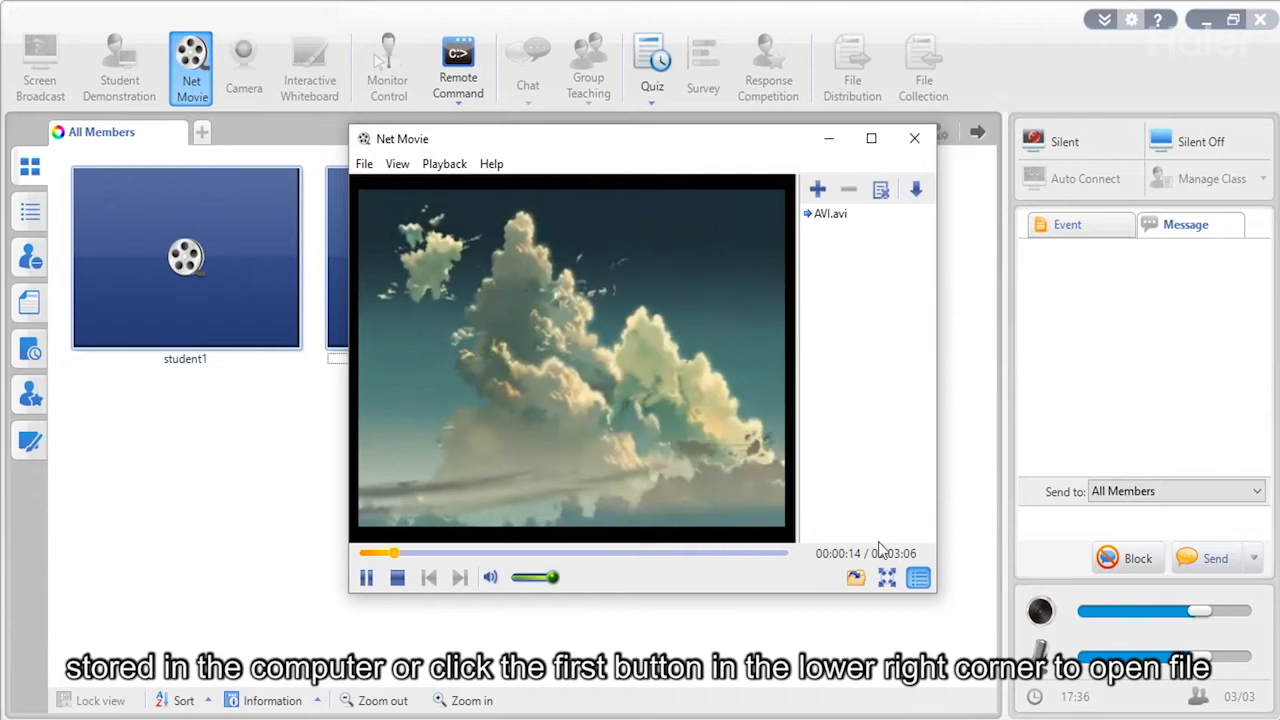
{"action": "left_click", "coordinate": [855, 578]}
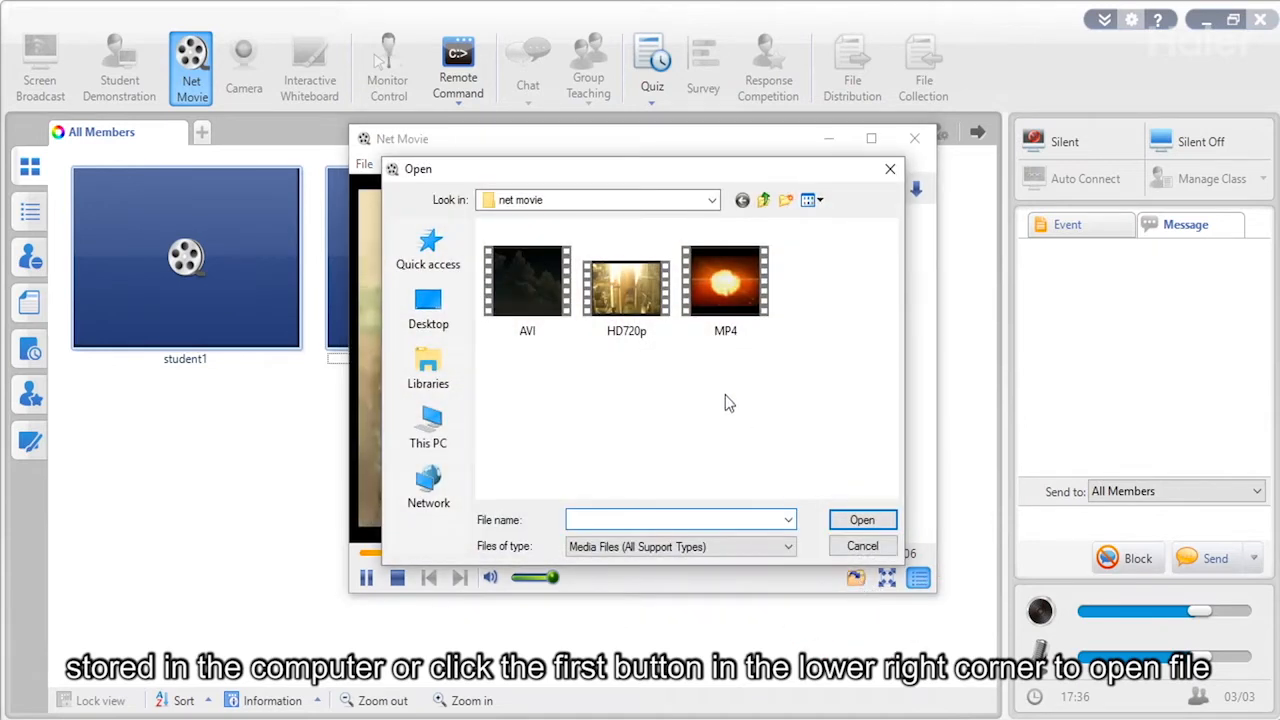
{"action": "double_click", "coordinate": [648, 293]}
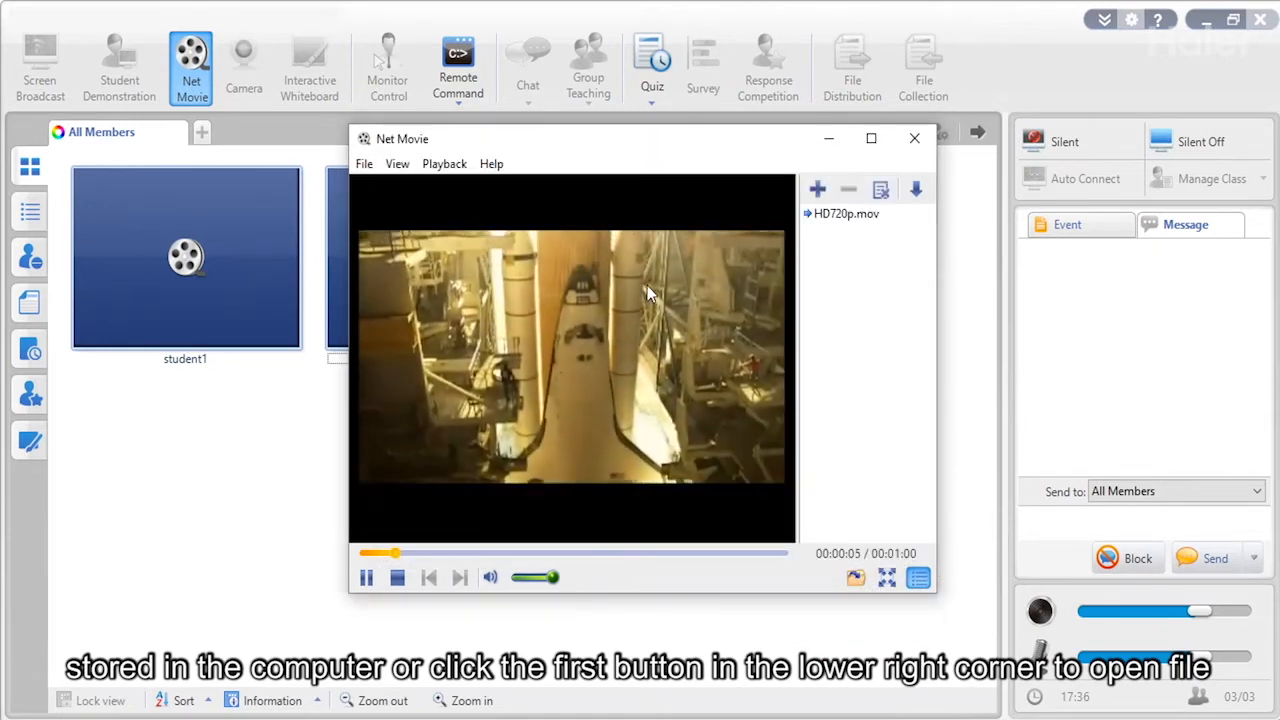
Add AVI.avi and MP4.mp4 to the playlist and start AVI.avi playing.
{"action": "left_click", "coordinate": [818, 191]}
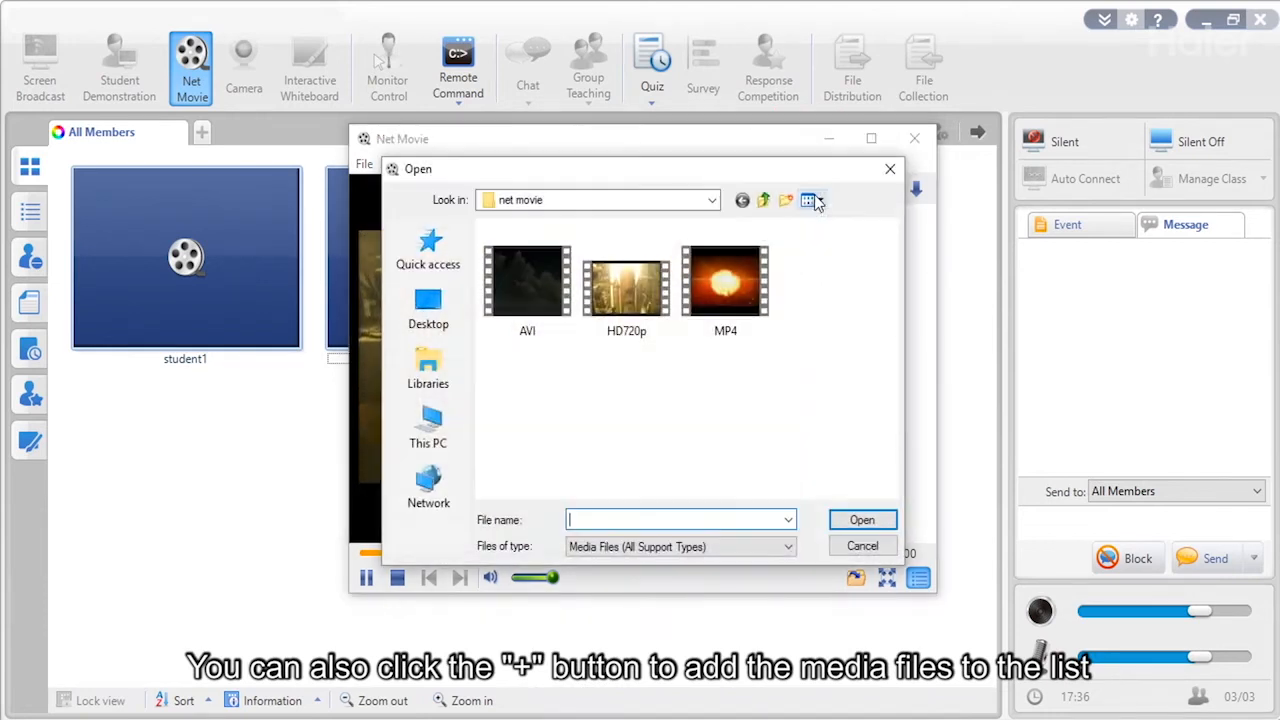
{"action": "double_click", "coordinate": [542, 267]}
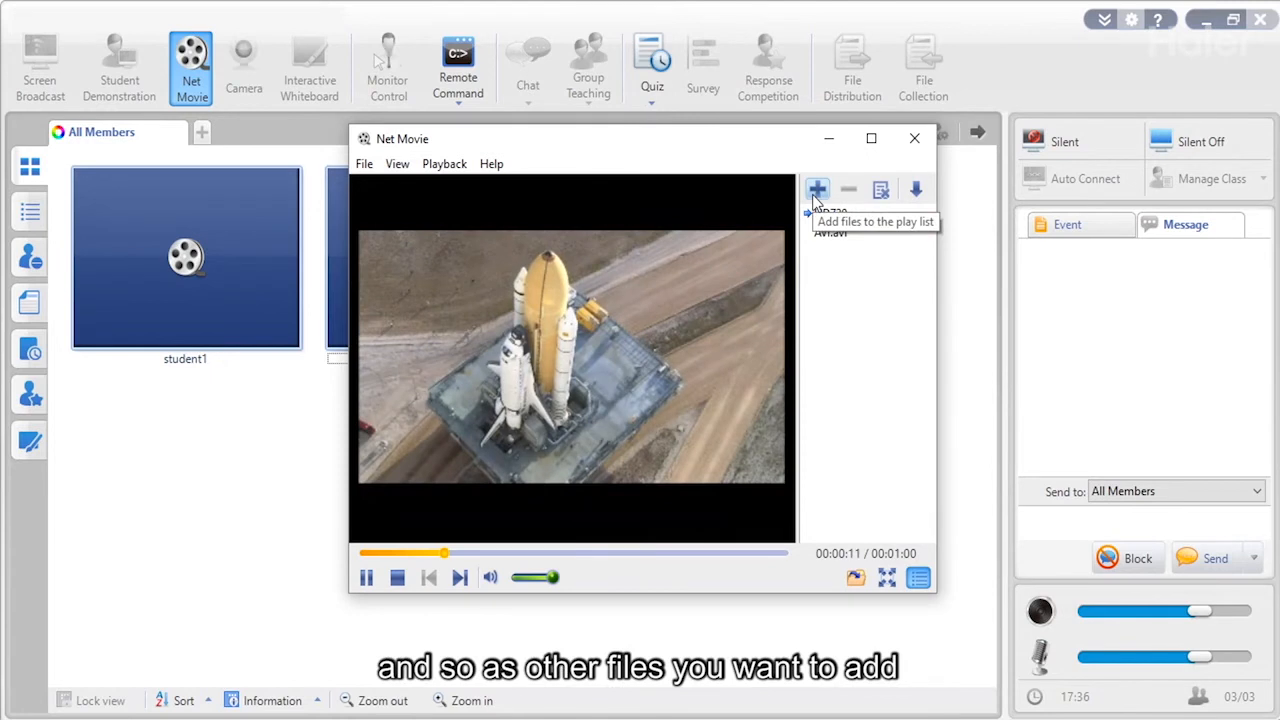
{"action": "left_click", "coordinate": [816, 193]}
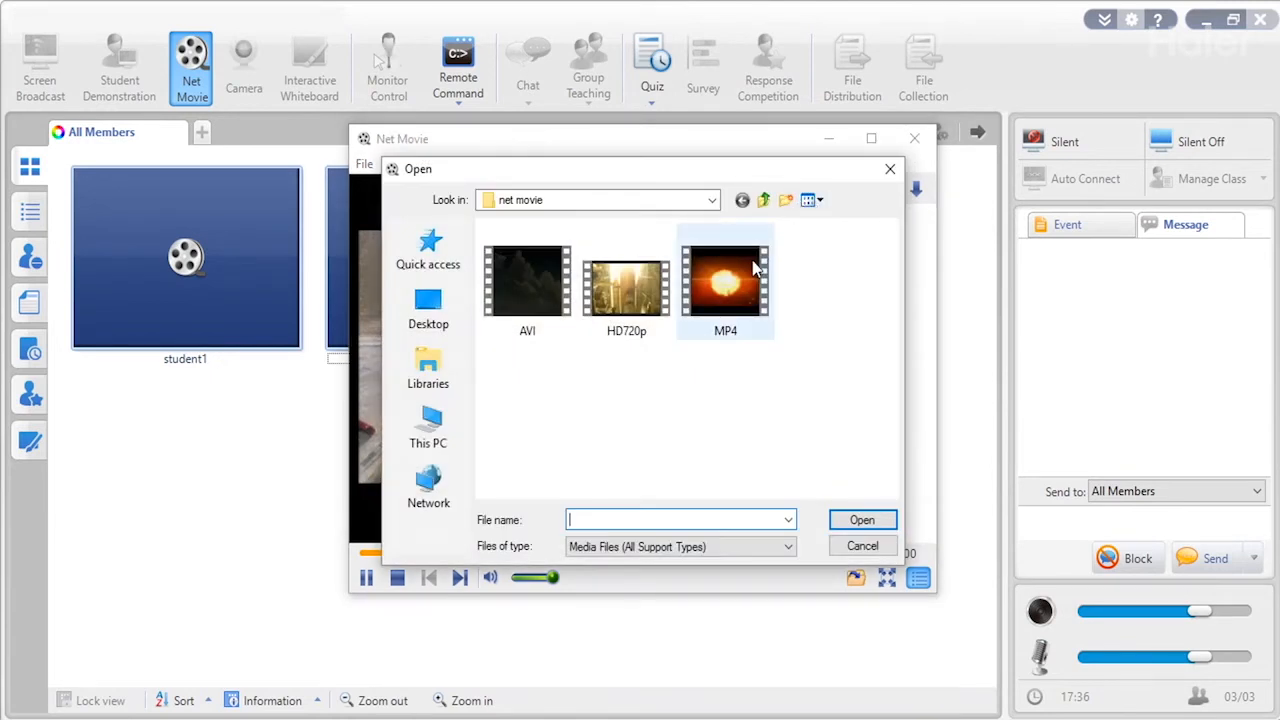
{"action": "double_click", "coordinate": [757, 268]}
{"action": "double_click", "coordinate": [829, 233]}
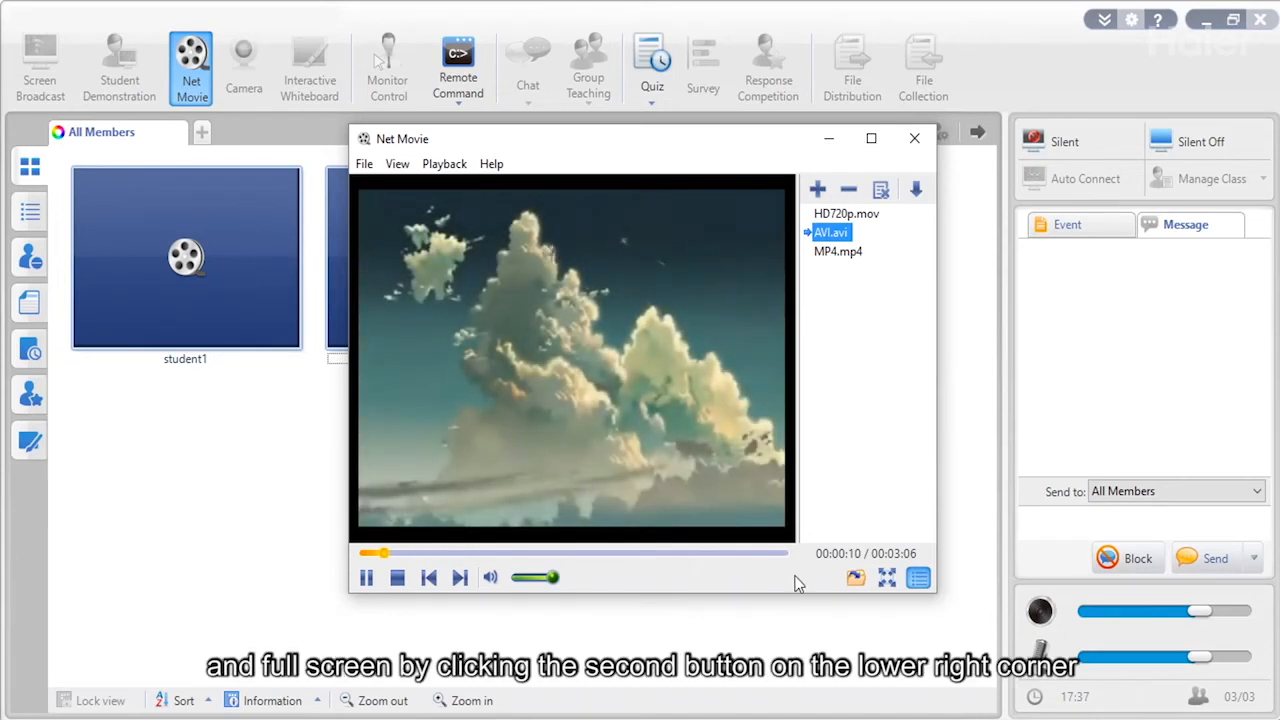
Play the AVI movie full screen and drag the seek bar ahead to about 2:00.
{"action": "left_click", "coordinate": [887, 578]}
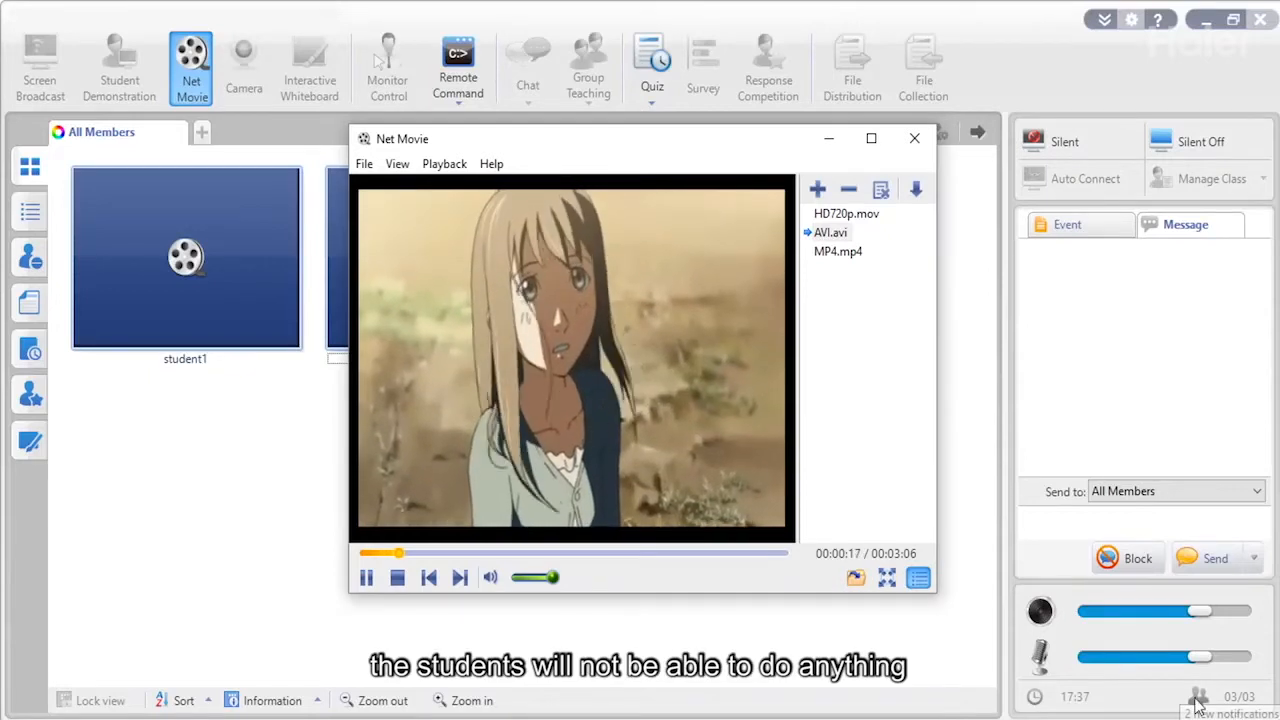
{"action": "left_click_drag", "start_coordinate": [409, 557], "coordinate": [636, 557]}
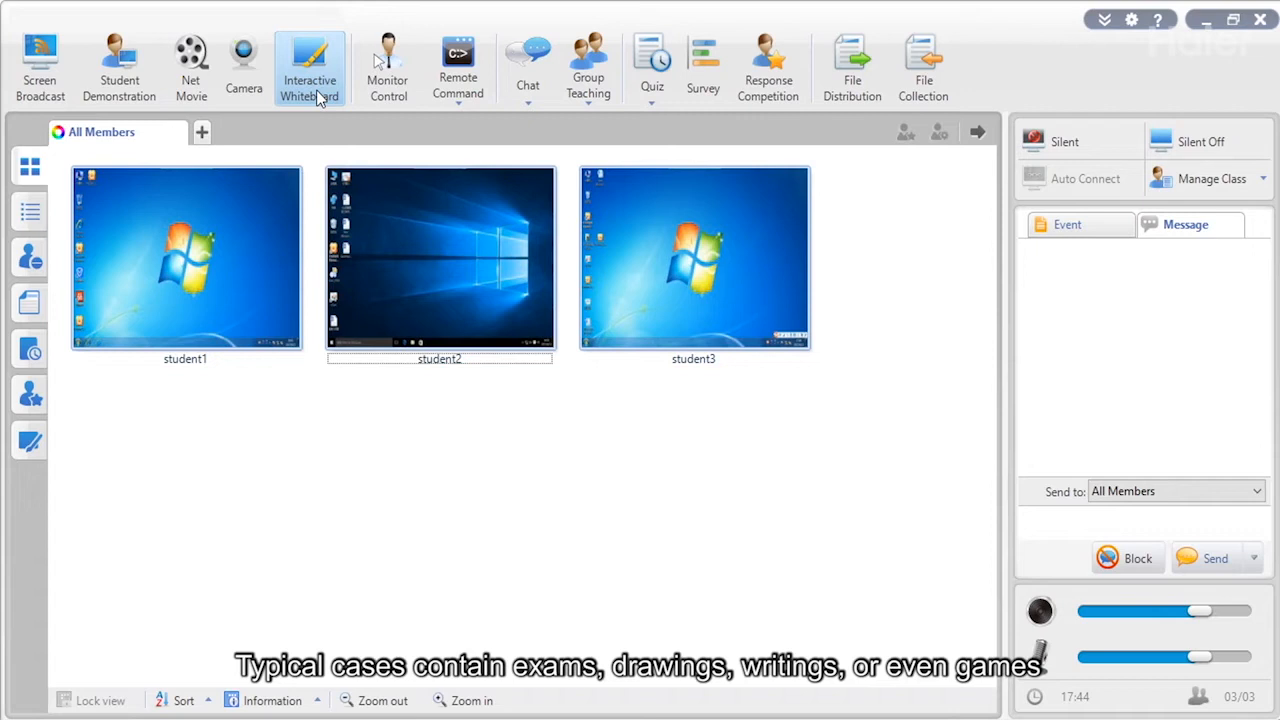
Open the Interactive Whiteboard, start a blank board, and draw two sides of a red square.
{"action": "left_click", "coordinate": [316, 90]}
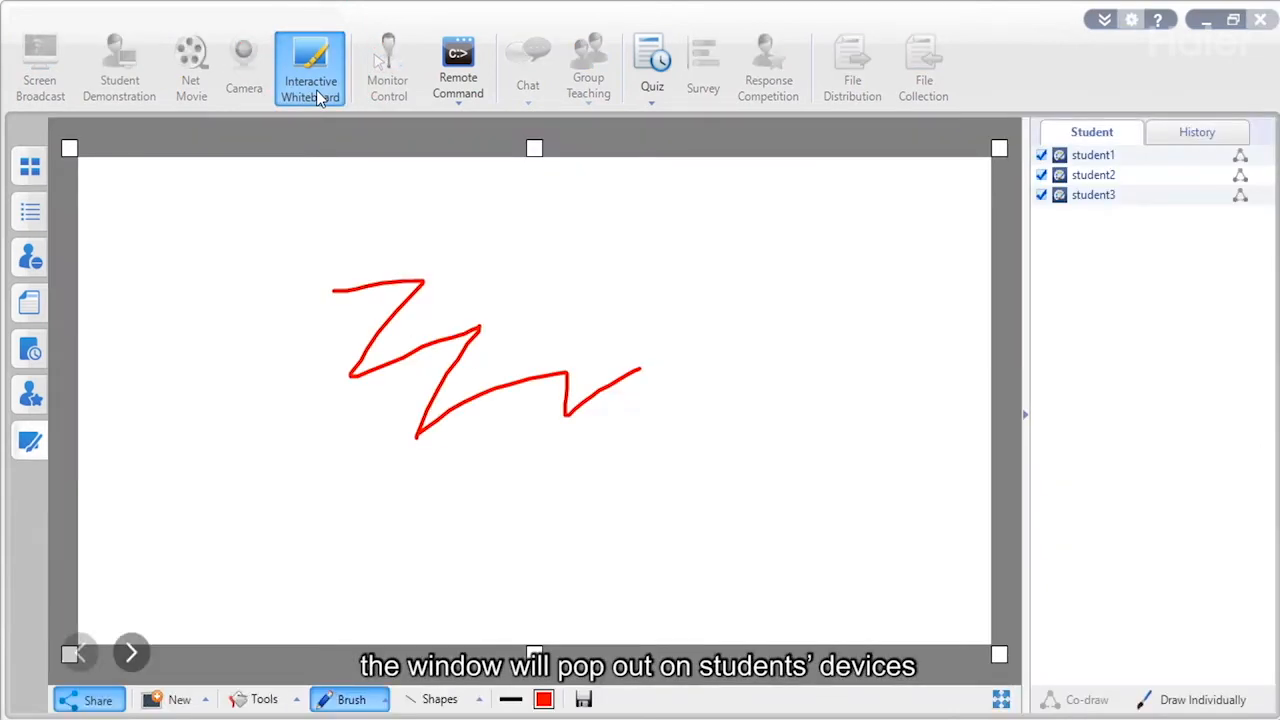
{"action": "left_click", "coordinate": [195, 700]}
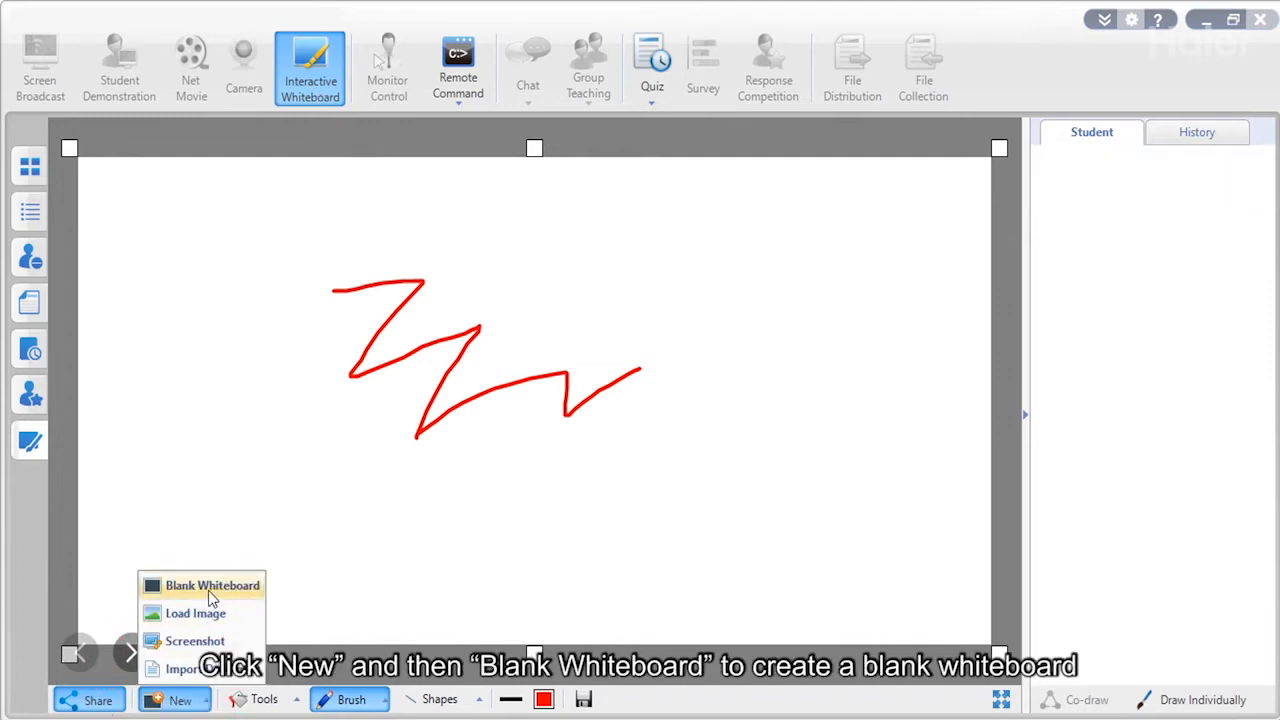
{"action": "left_click", "coordinate": [208, 587]}
{"action": "mouse_move", "coordinate": [230, 313]}
{"action": "left_mouse_down"}
{"action": "mouse_move", "coordinate": [338, 318]}
{"action": "mouse_move", "coordinate": [325, 407]}
{"action": "mouse_move", "coordinate": [214, 398]}
{"action": "mouse_move", "coordinate": [200, 410]}
{"action": "mouse_move", "coordinate": [332, 408]}
{"action": "left_mouse_up"}
Load the house drawing onto the board and fill its roof red with the filler tool.
{"action": "left_click", "coordinate": [193, 702]}
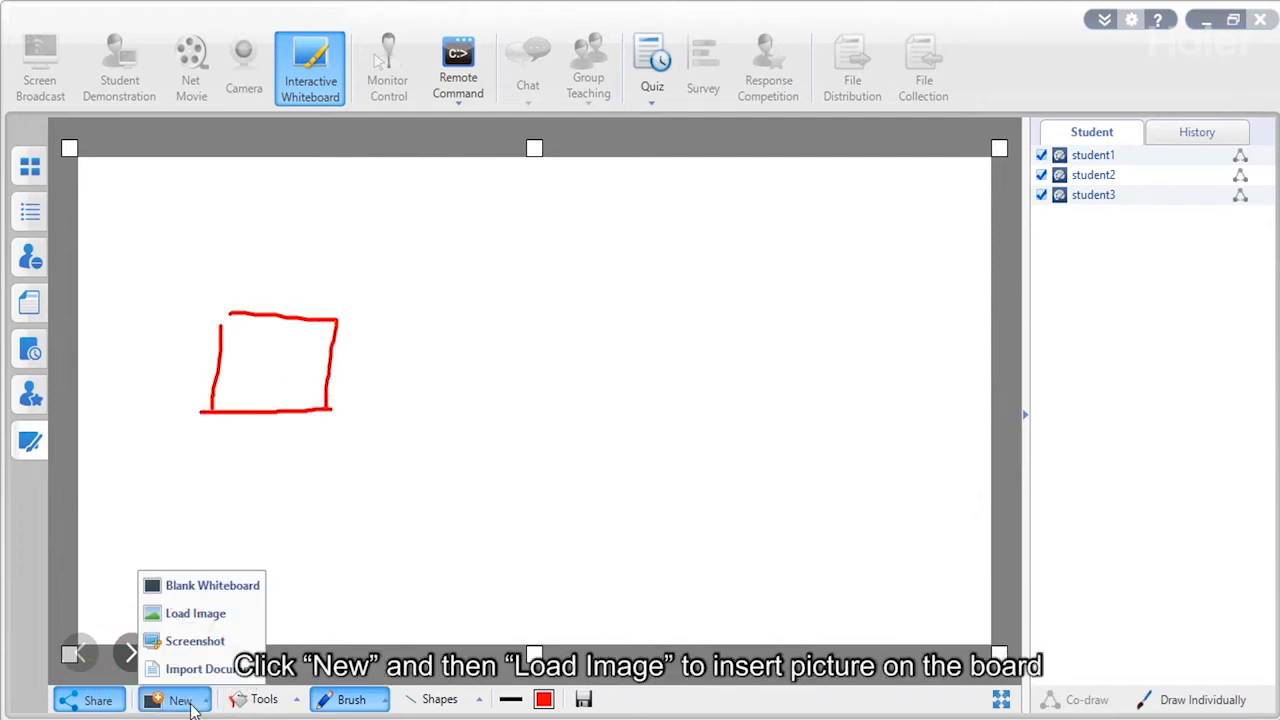
{"action": "left_click", "coordinate": [199, 616]}
{"action": "double_click", "coordinate": [518, 318]}
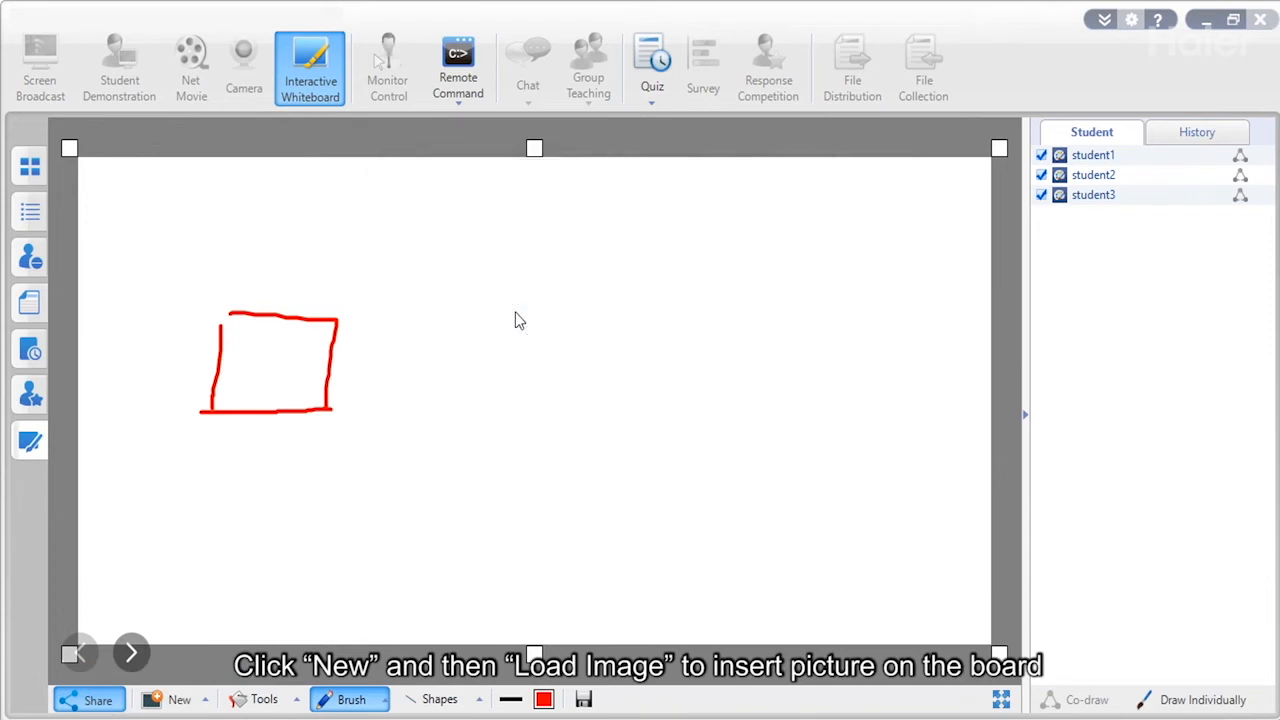
{"action": "left_click", "coordinate": [292, 702]}
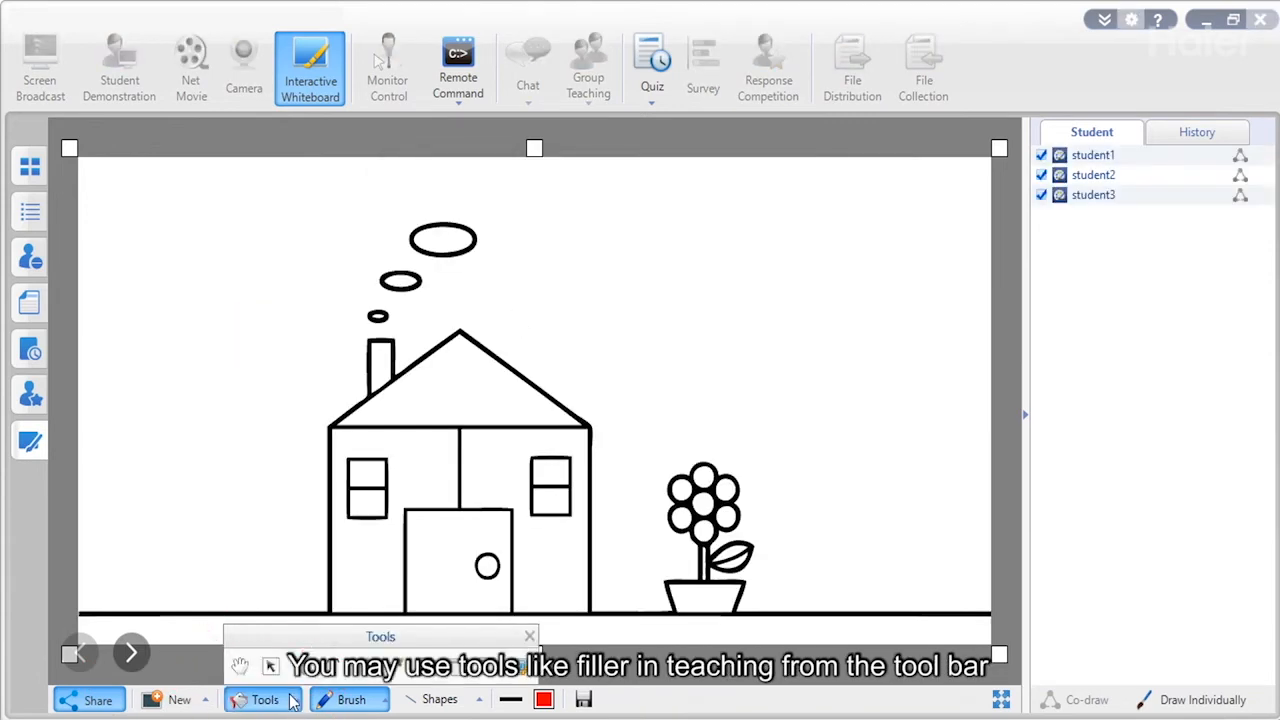
{"action": "left_click", "coordinate": [301, 667]}
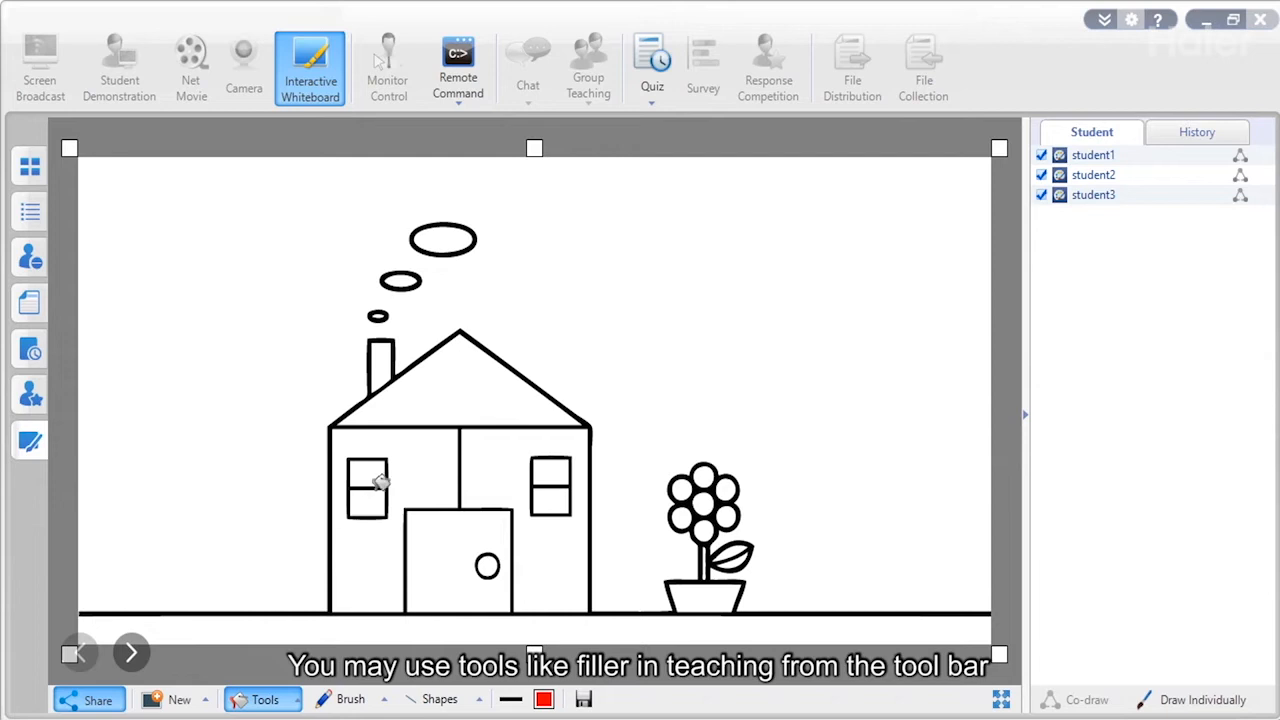
{"action": "left_click", "coordinate": [430, 394]}
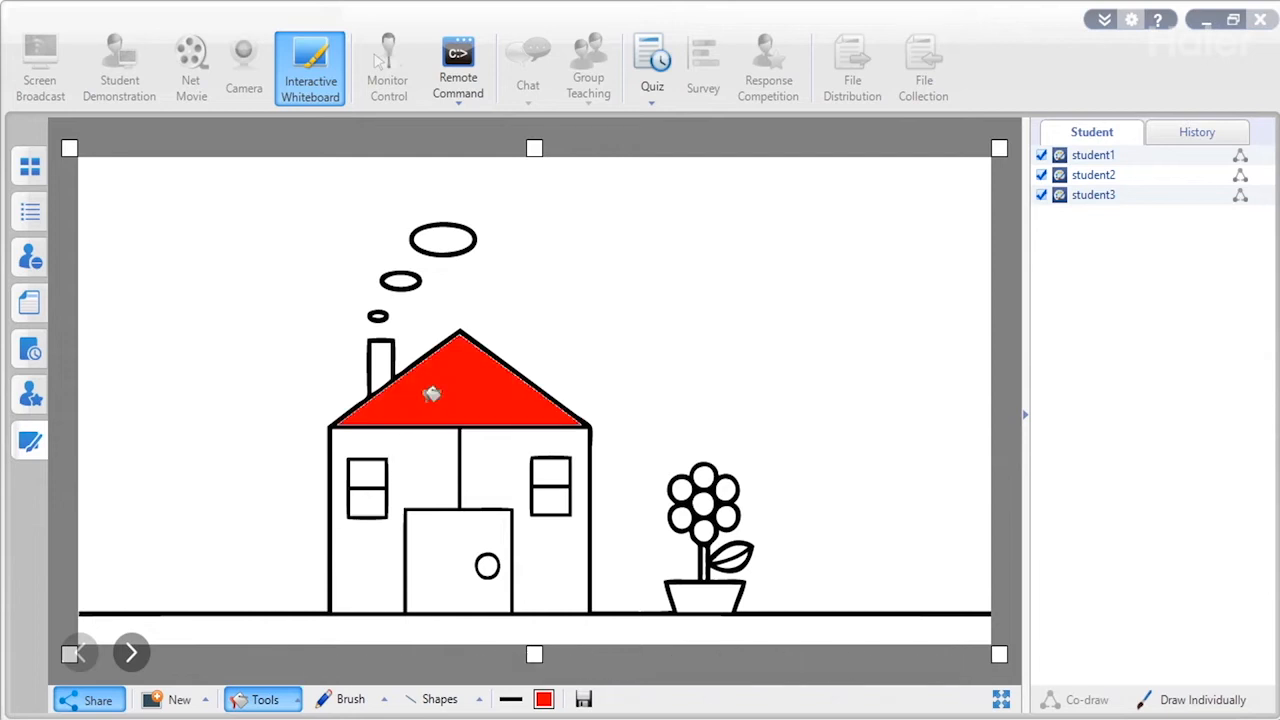
Enable co-drawing for student1, student2 and student3 and start drawing together.
{"action": "left_click", "coordinate": [1241, 159]}
{"action": "left_click", "coordinate": [1241, 176]}
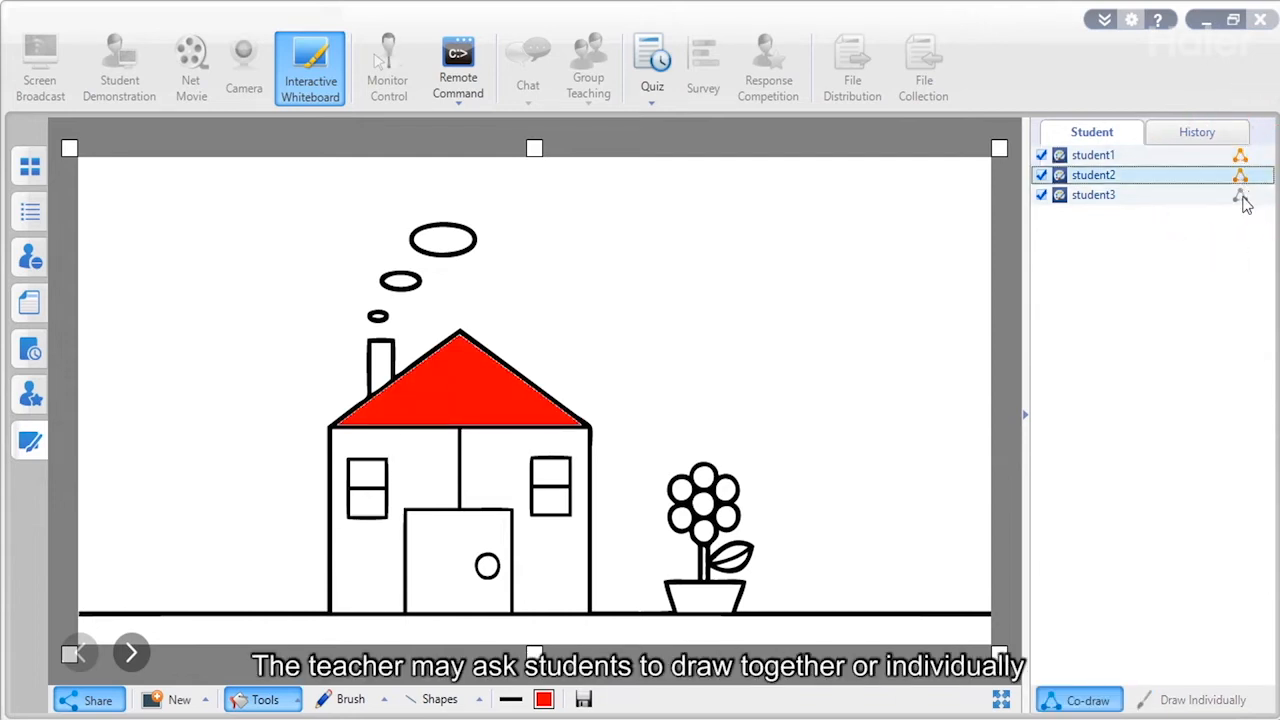
{"action": "left_click", "coordinate": [1241, 196]}
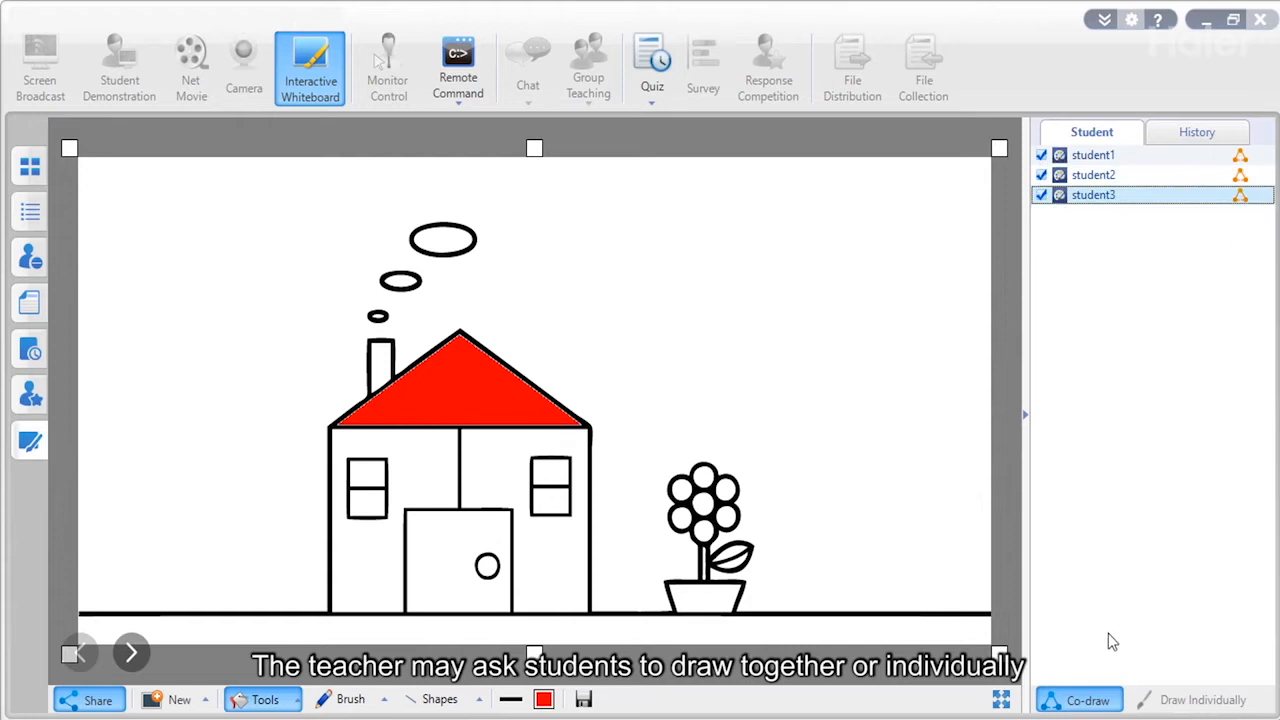
{"action": "left_click", "coordinate": [1073, 697]}
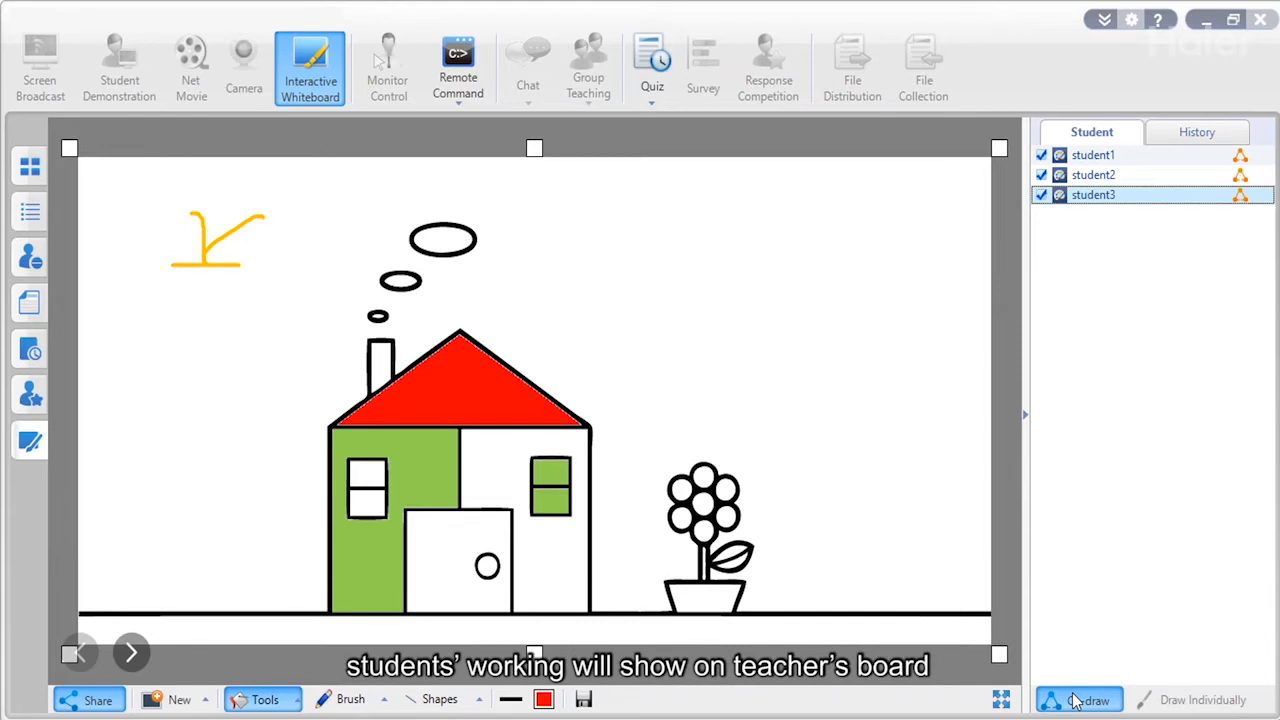
Switch to Draw Individually and open student3's whiteboard for monitoring.
{"action": "left_click", "coordinate": [1198, 700]}
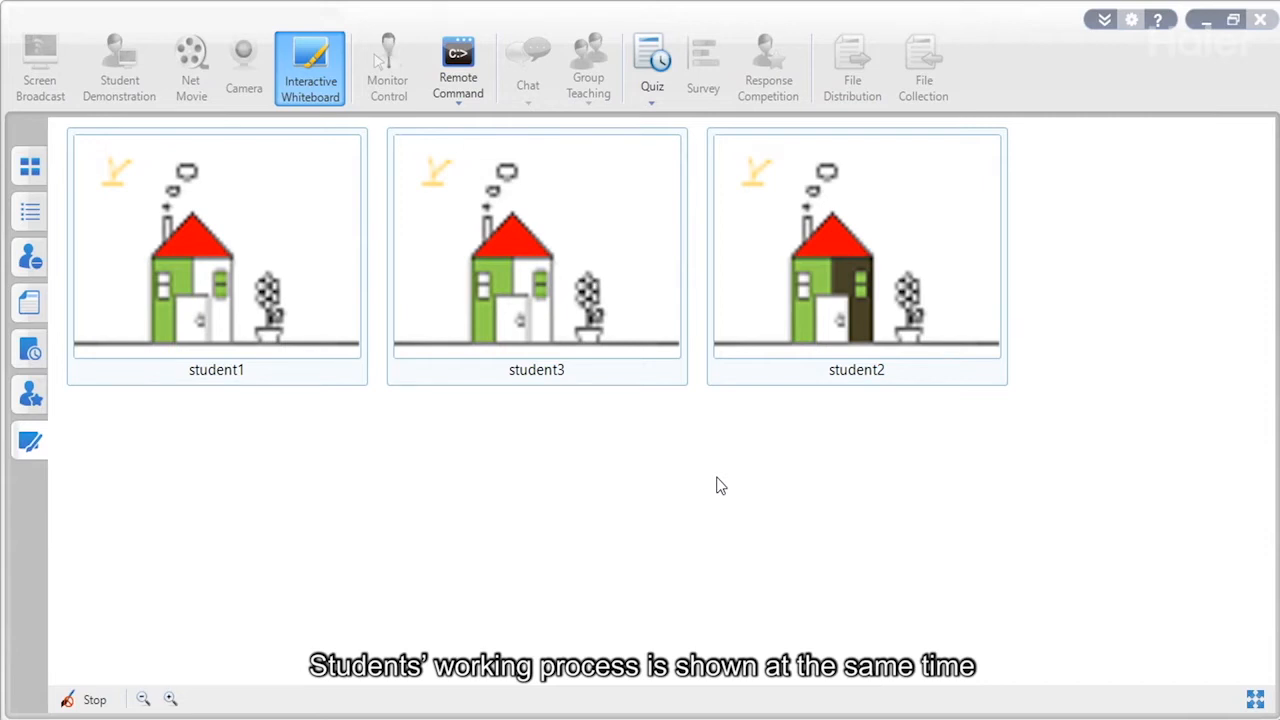
{"action": "double_click", "coordinate": [414, 251]}
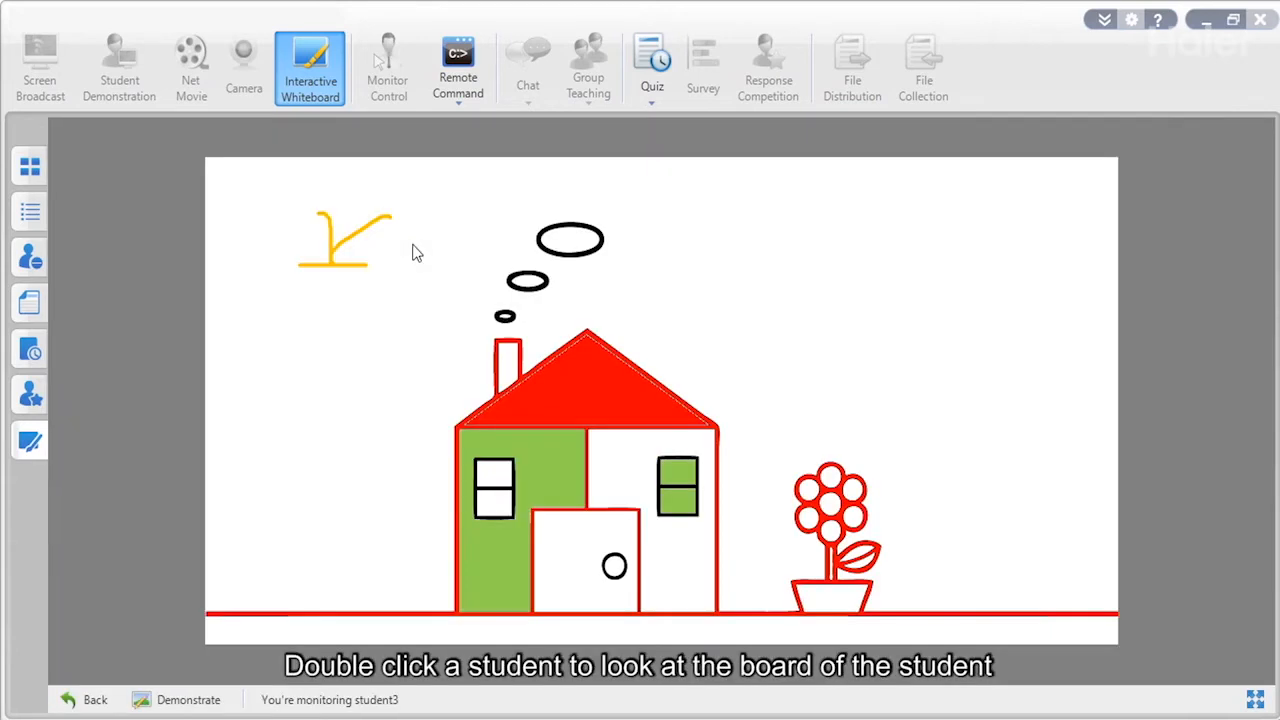
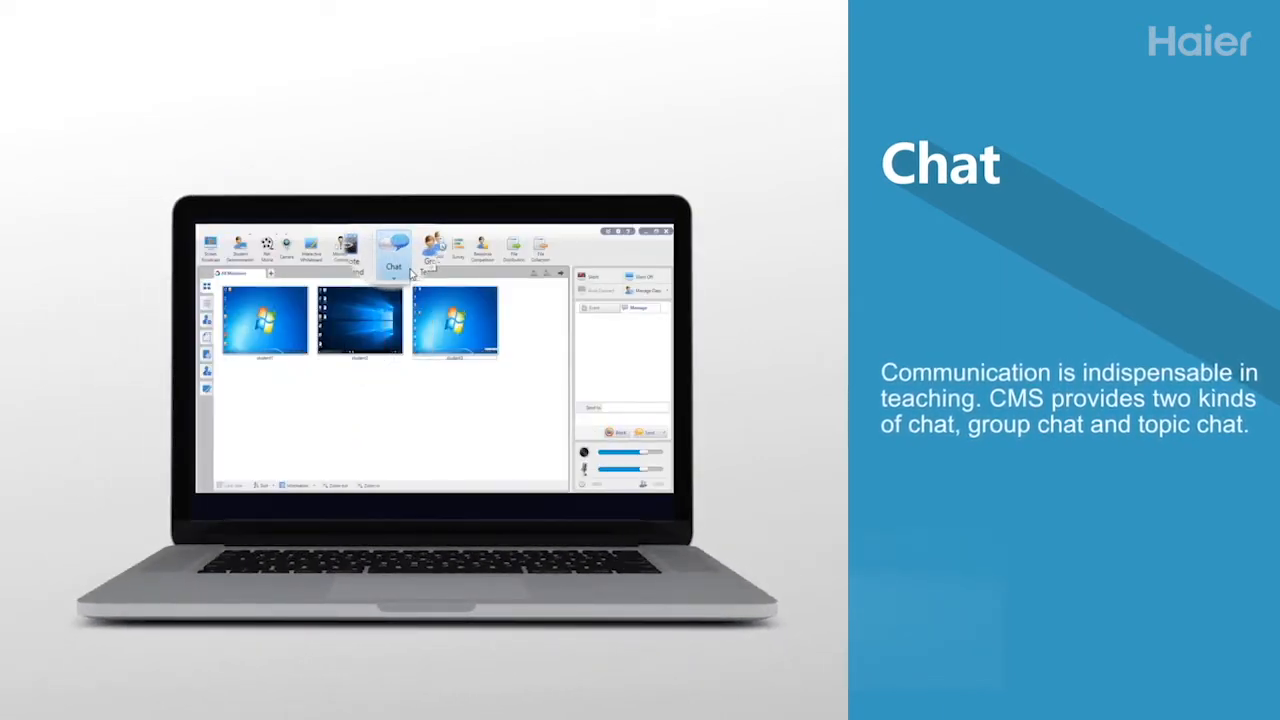
Create a new student group, Group 1.
{"action": "left_click", "coordinate": [401, 260]}
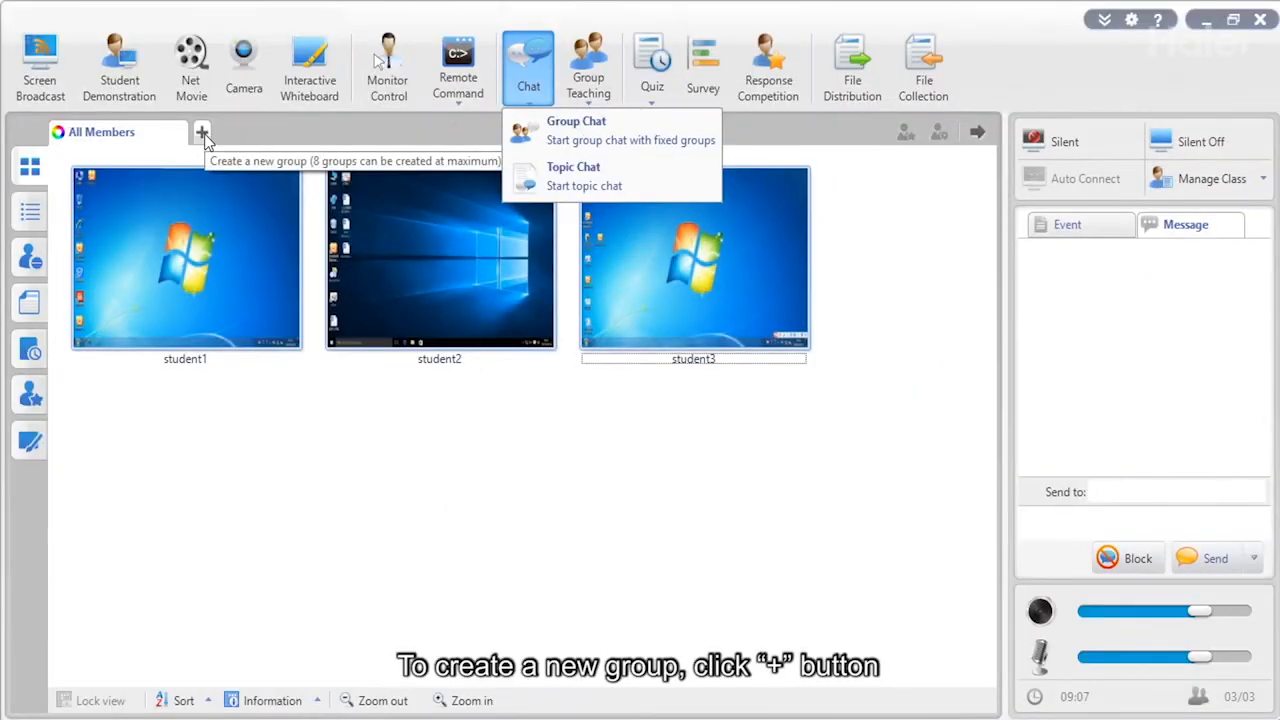
{"action": "left_click", "coordinate": [203, 134]}
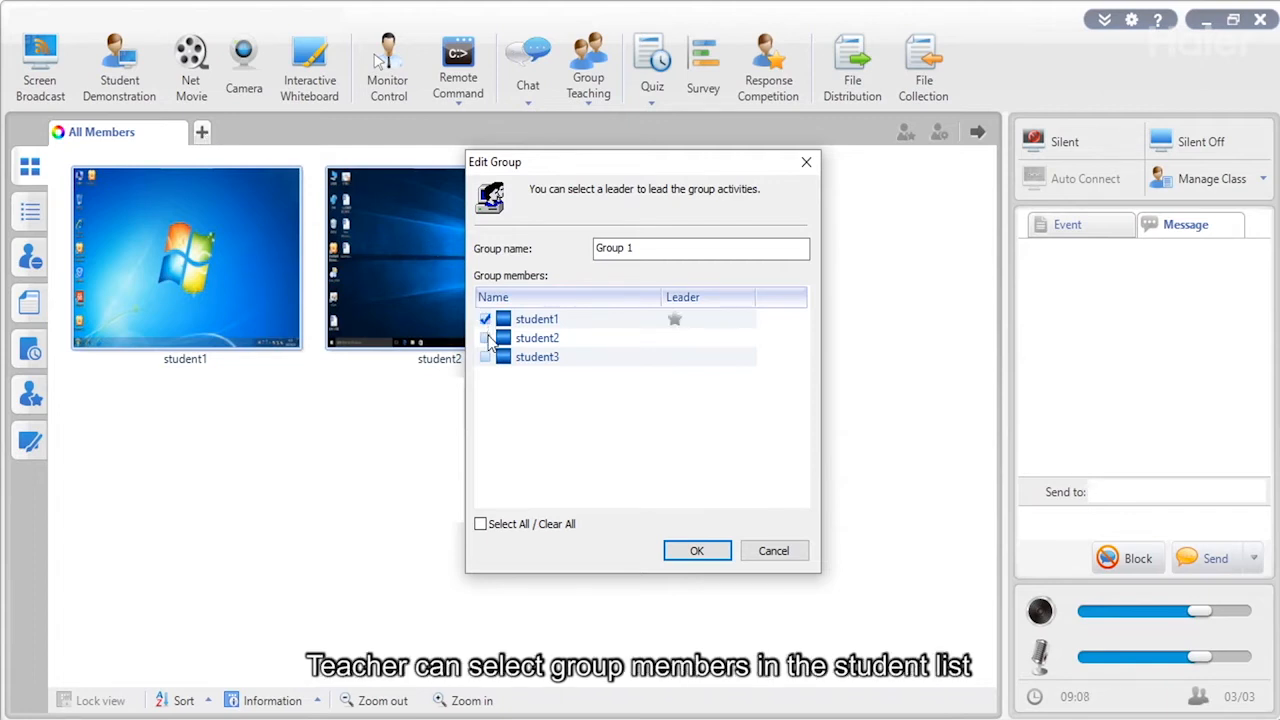
{"action": "left_click", "coordinate": [720, 551]}
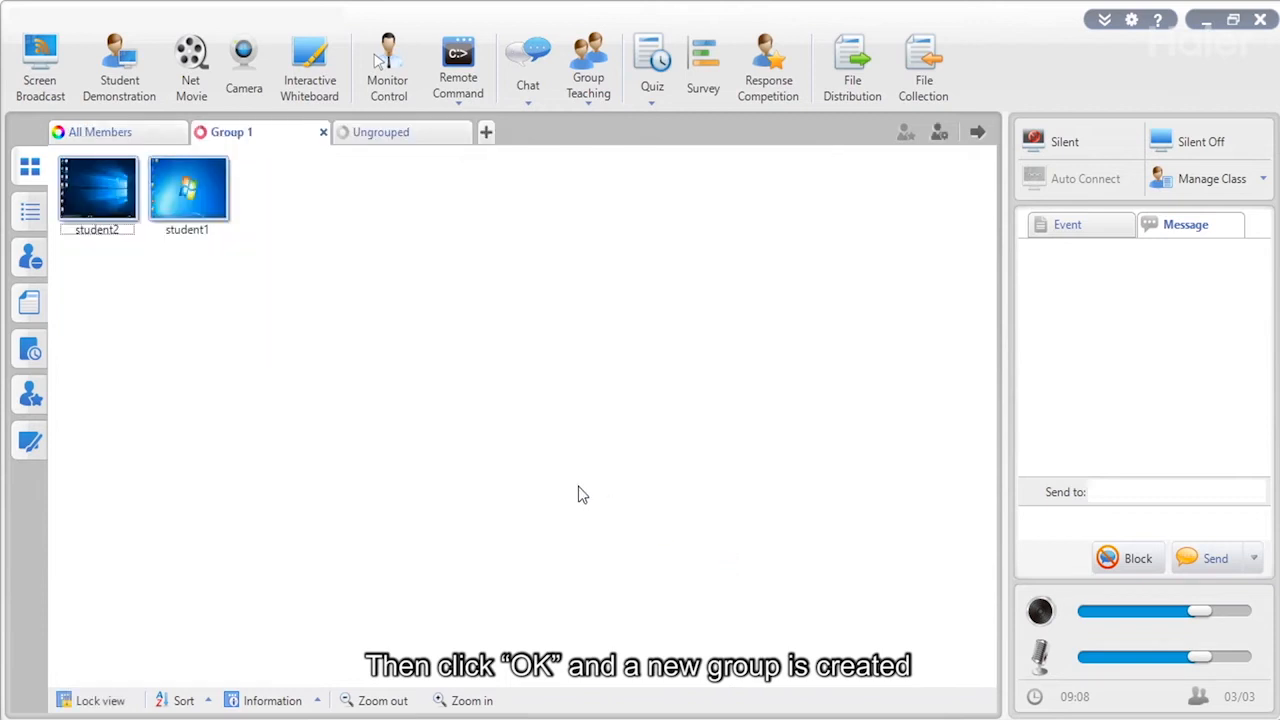
Create Group 2 from student2 and student3 and return to all students.
{"action": "left_click", "coordinate": [100, 132]}
{"action": "left_click", "coordinate": [636, 330]}
{"action": "left_click", "coordinate": [469, 248], "text": "ctrl"}
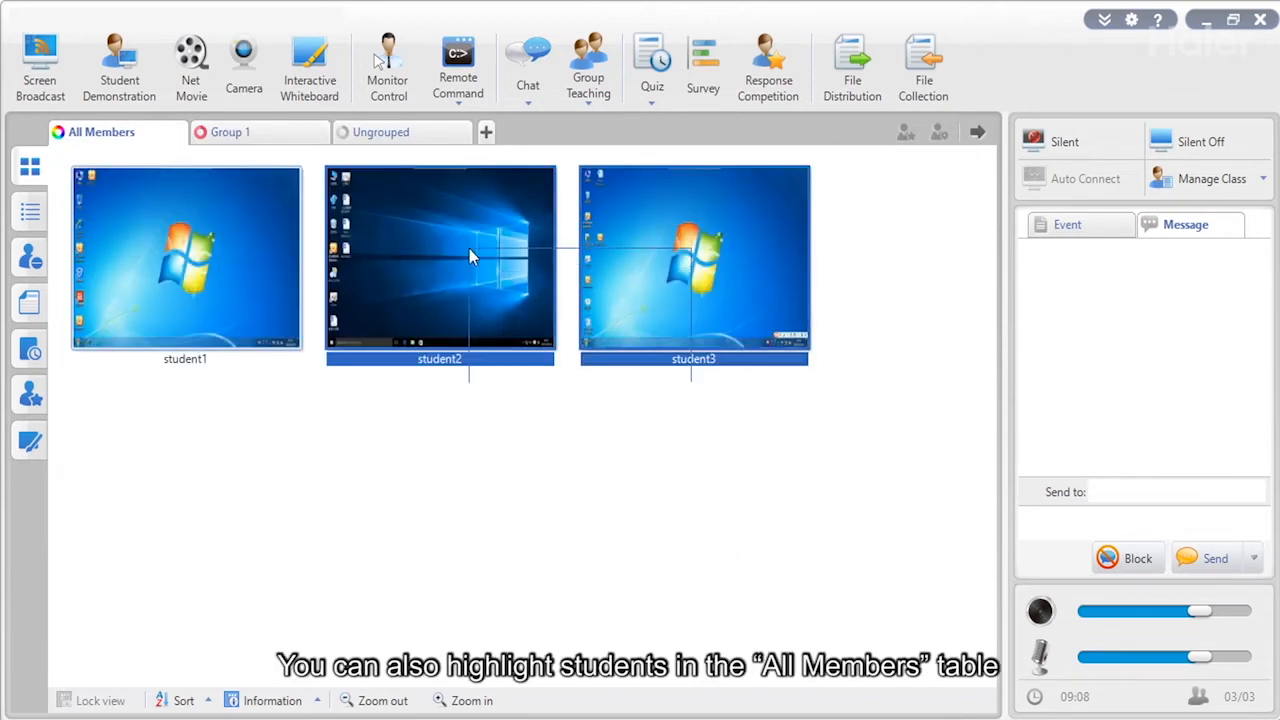
{"action": "left_click_drag", "start_coordinate": [474, 237], "coordinate": [486, 140]}
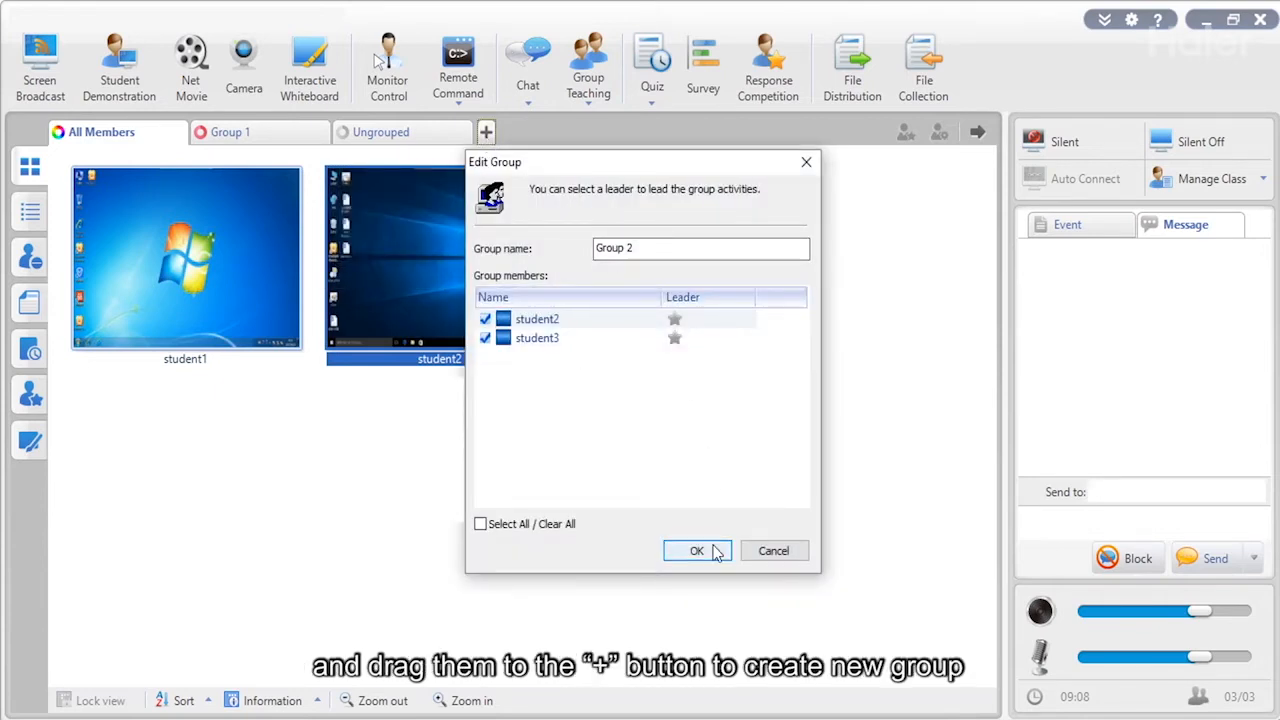
{"action": "left_click", "coordinate": [714, 546]}
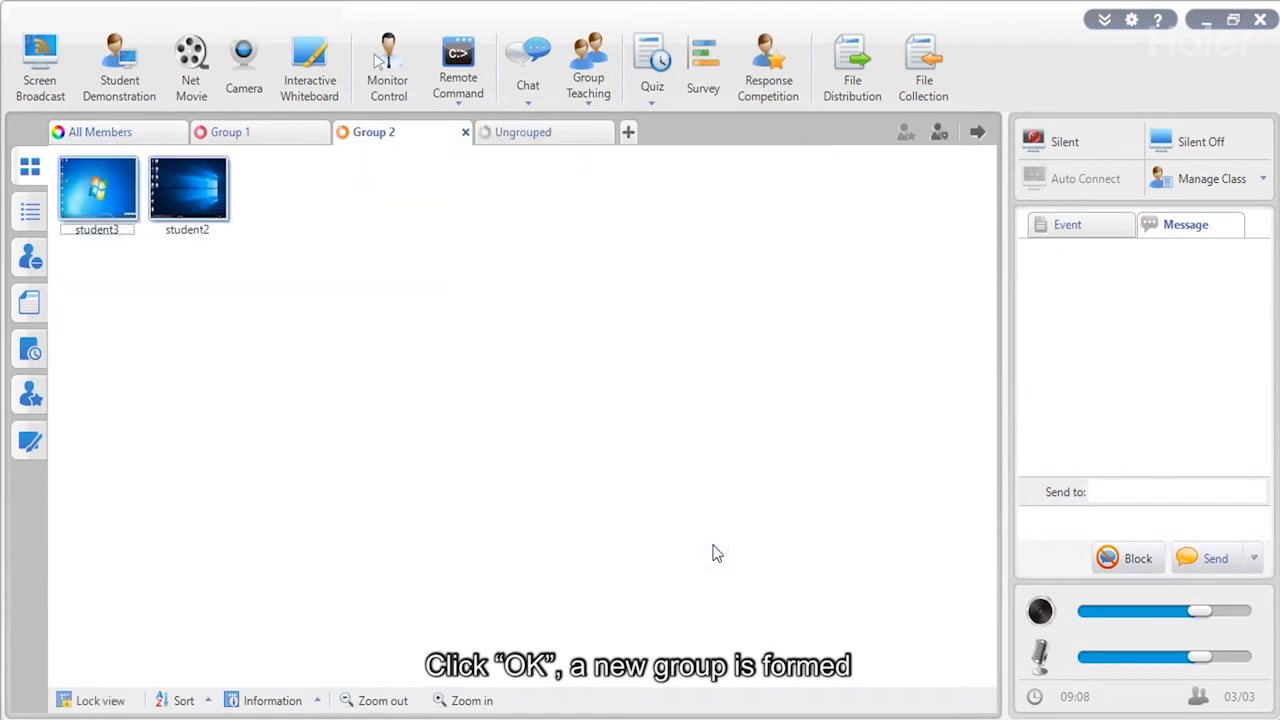
{"action": "left_click", "coordinate": [159, 135]}
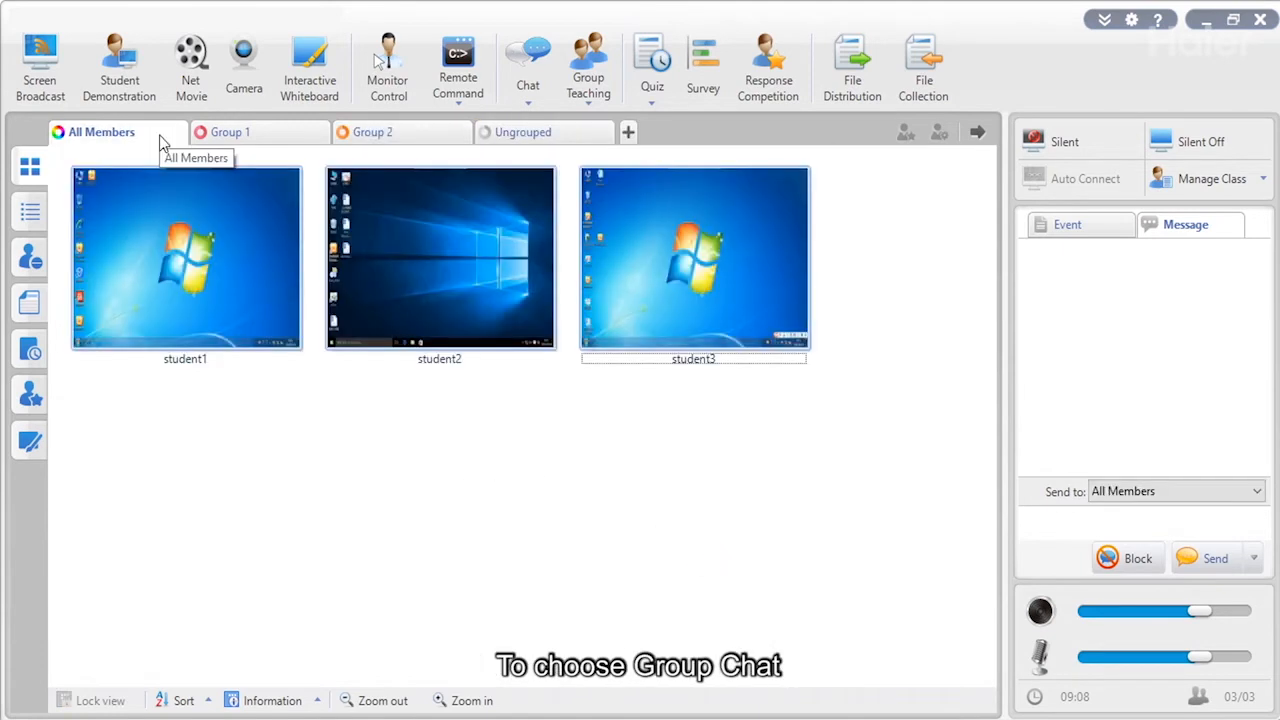
Start a Group Chat using the Use Existing Group grouping, giving Group 1 and Group 2 chats.
{"action": "left_click", "coordinate": [528, 102]}
{"action": "left_click", "coordinate": [550, 123]}
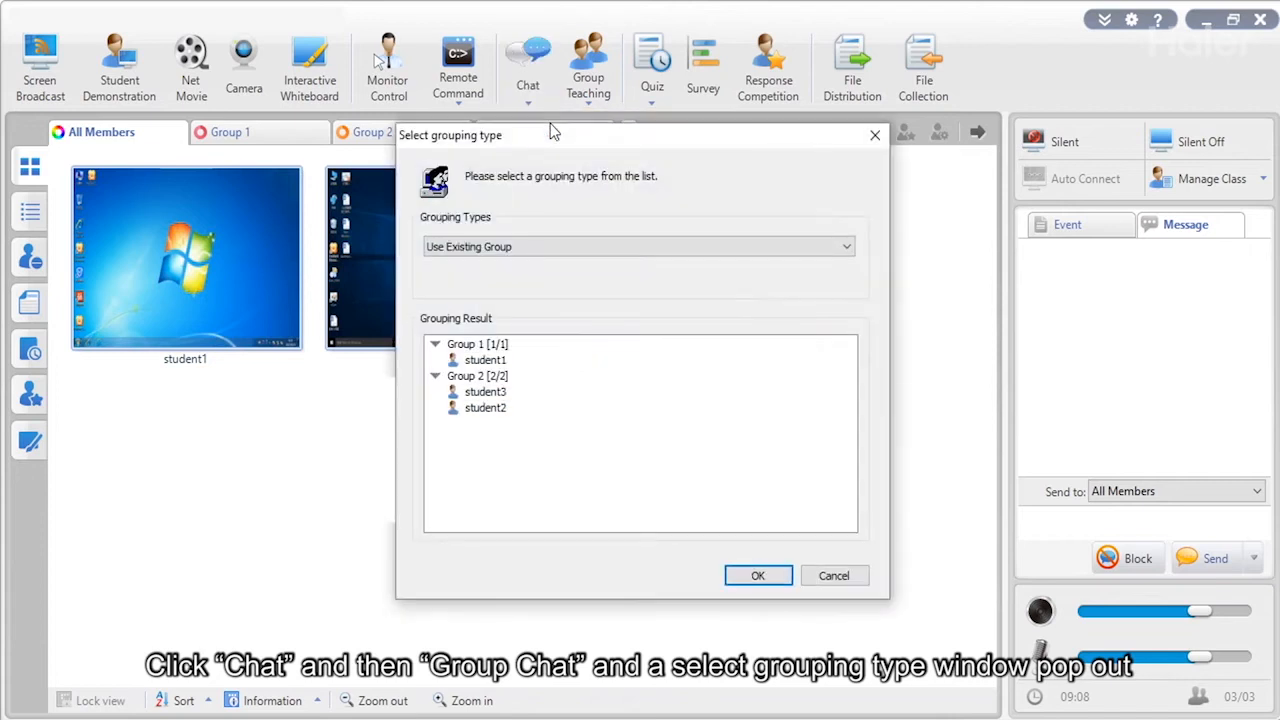
{"action": "left_click", "coordinate": [817, 253]}
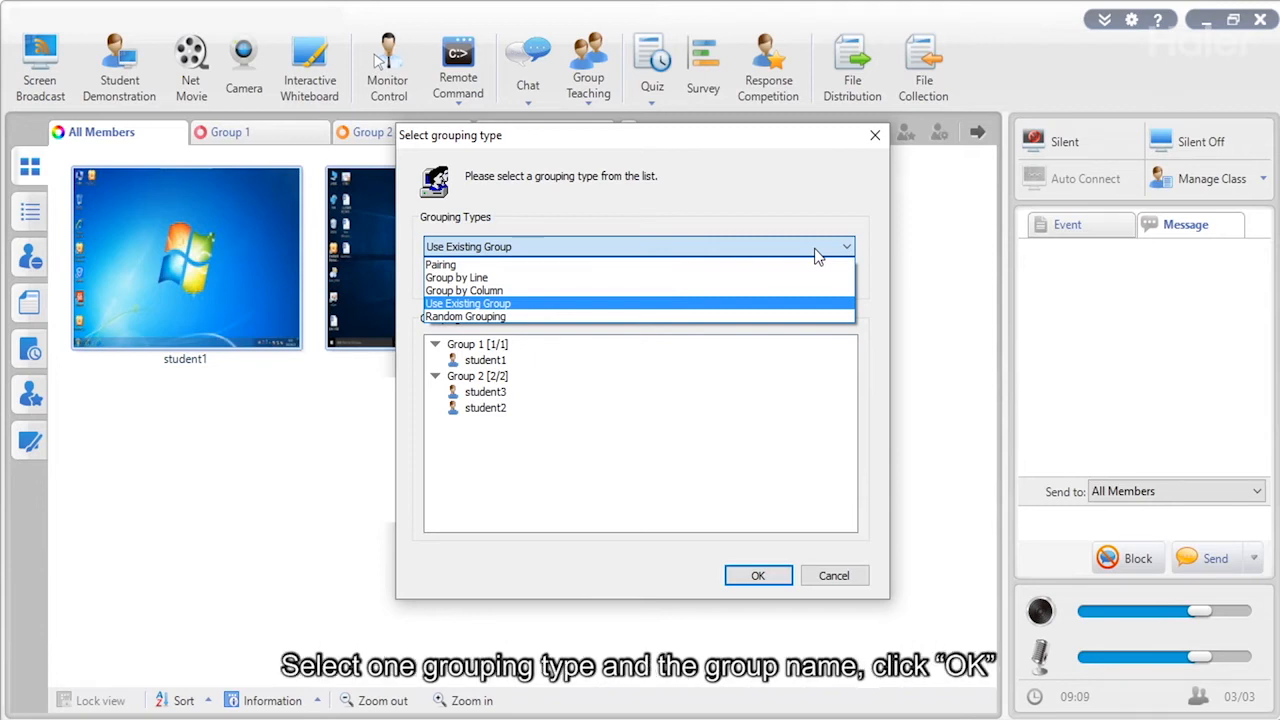
{"action": "left_click", "coordinate": [815, 255]}
{"action": "left_click", "coordinate": [462, 377]}
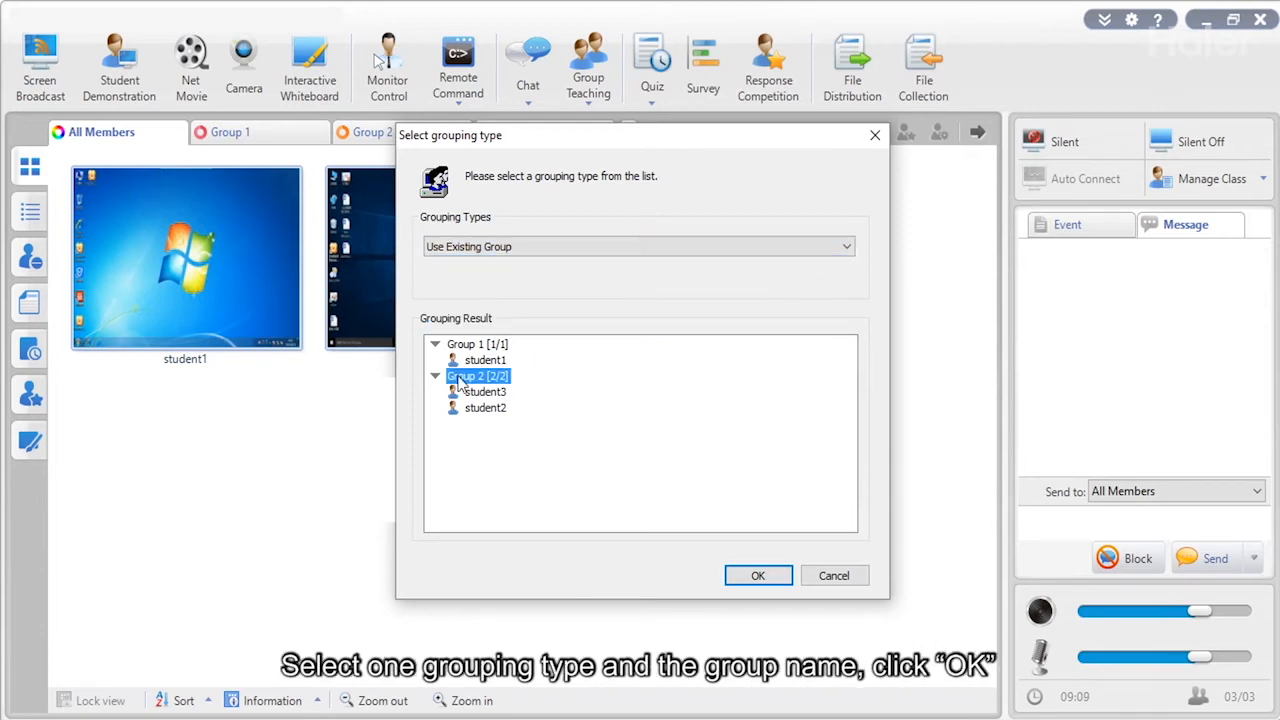
{"action": "left_click", "coordinate": [766, 578]}
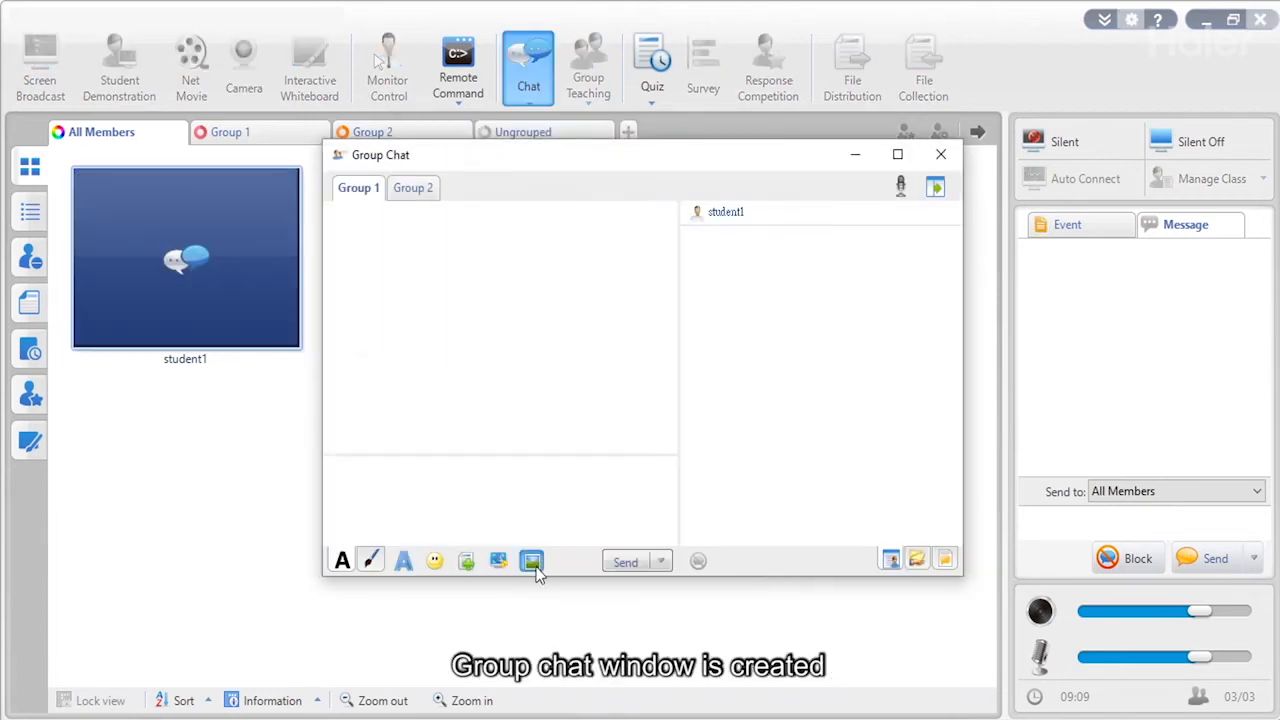
Send the 06 house picture, a hand-drawn A and a smiley to the group chat.
{"action": "left_click", "coordinate": [531, 561]}
{"action": "double_click", "coordinate": [513, 309]}
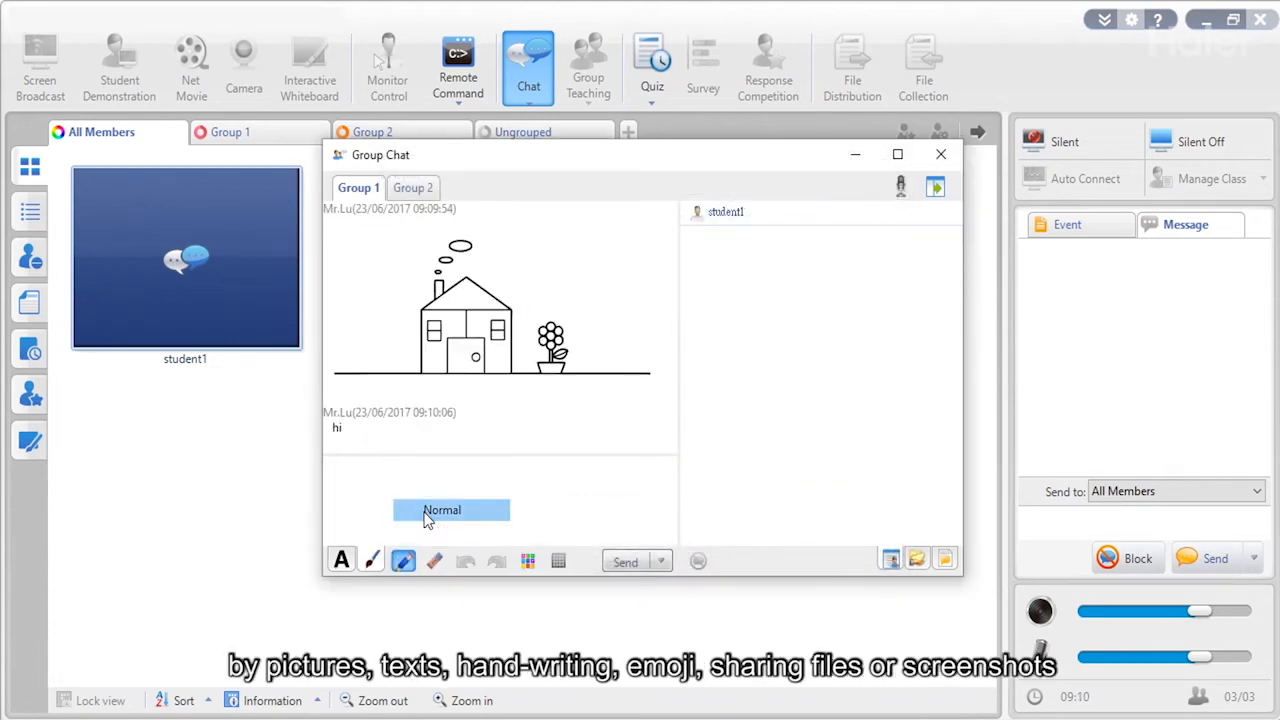
{"action": "left_click", "coordinate": [428, 508]}
{"action": "mouse_move", "coordinate": [376, 527]}
{"action": "left_mouse_down"}
{"action": "mouse_move", "coordinate": [385, 478]}
{"action": "mouse_move", "coordinate": [405, 518]}
{"action": "left_mouse_up"}
{"action": "key", "text": "Return"}
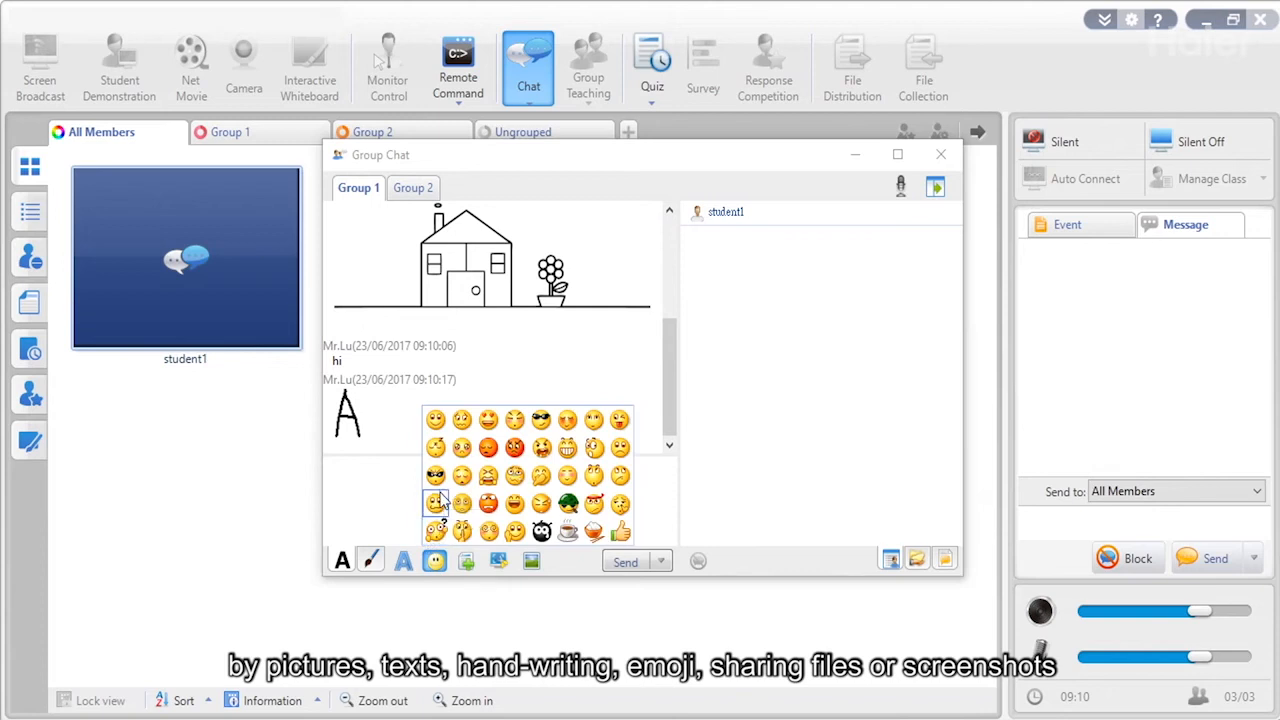
{"action": "left_click", "coordinate": [440, 493]}
{"action": "key", "text": "Return"}
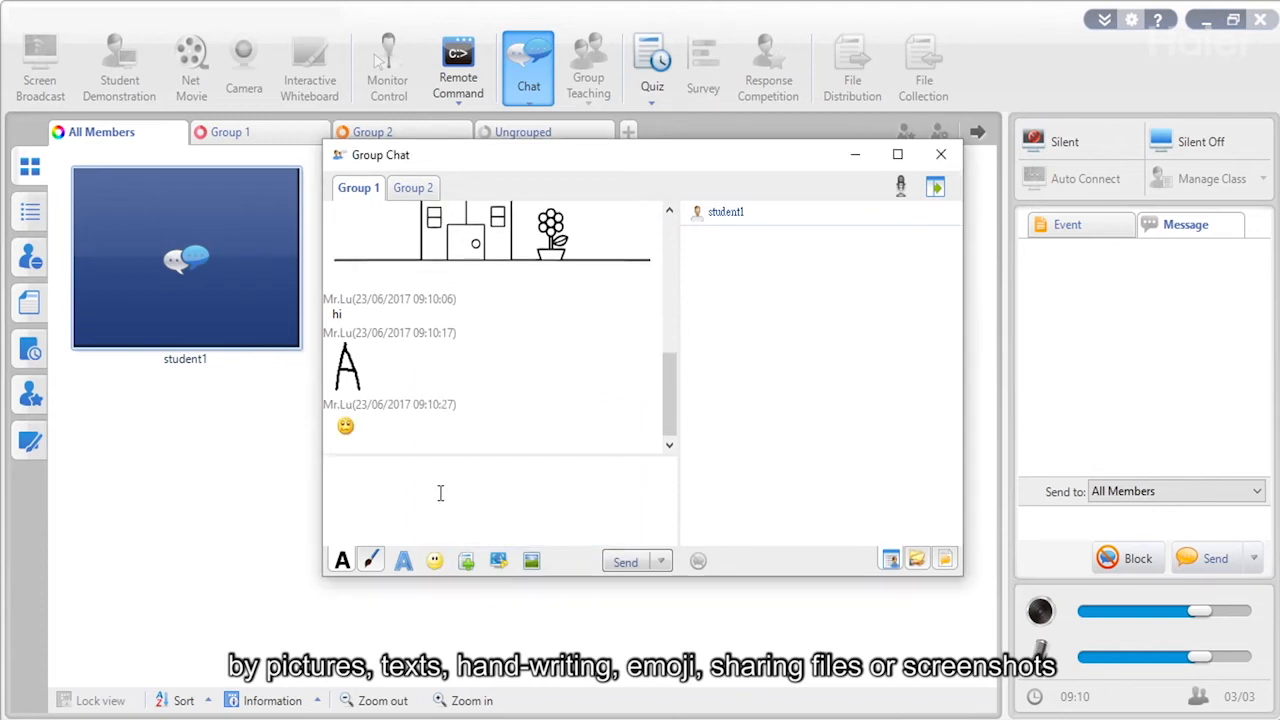
Share file 10.png and a screenshot of the chat top, then close the group chat.
{"action": "left_click", "coordinate": [468, 563]}
{"action": "double_click", "coordinate": [624, 313]}
{"action": "left_click", "coordinate": [498, 565]}
{"action": "left_click_drag", "start_coordinate": [324, 137], "coordinate": [550, 241]}
{"action": "left_click", "coordinate": [537, 257]}
{"action": "key", "text": "Return"}
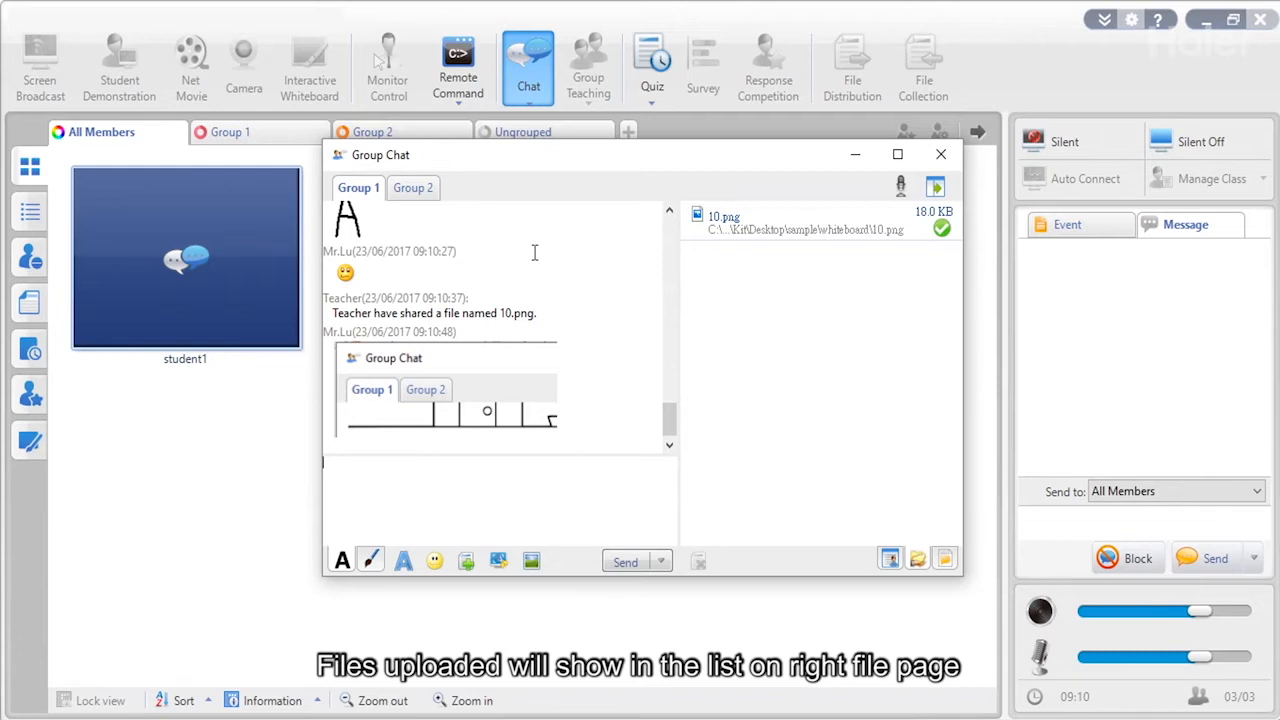
{"action": "left_click", "coordinate": [940, 154]}
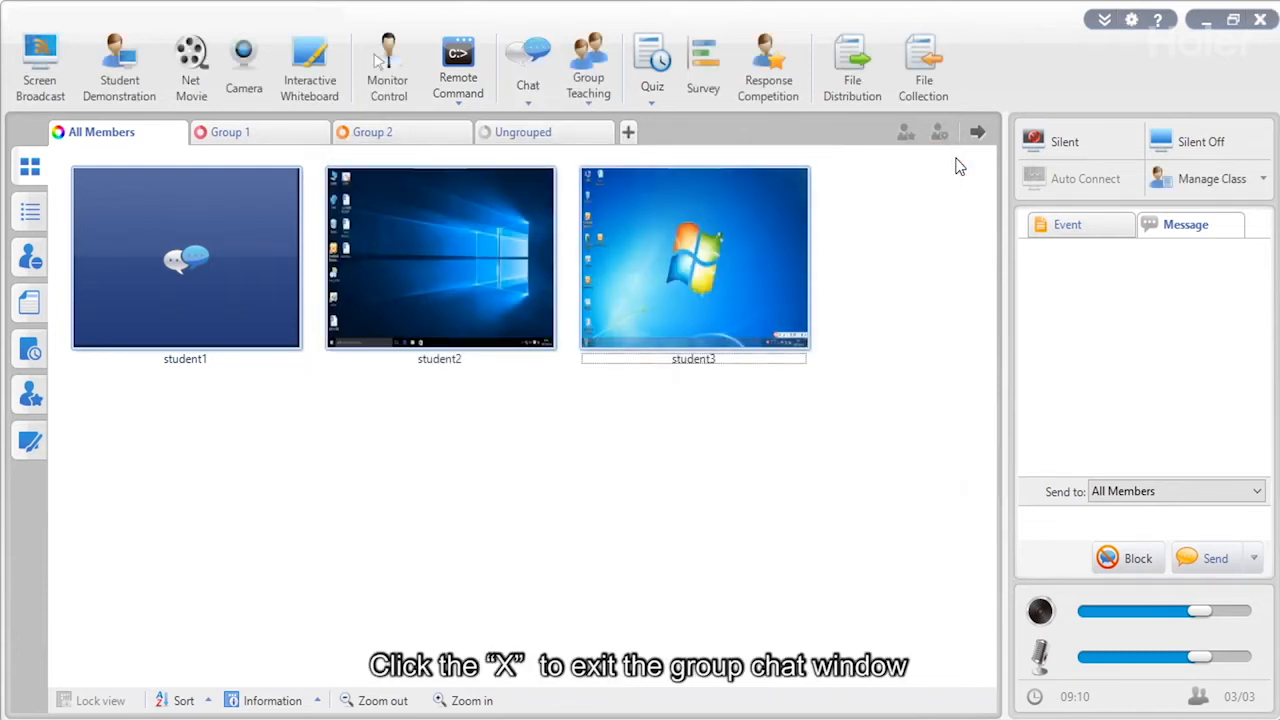
Add Mathematics, English and Chinese topic chats, then close the Topic Chat window.
{"action": "left_click", "coordinate": [530, 107]}
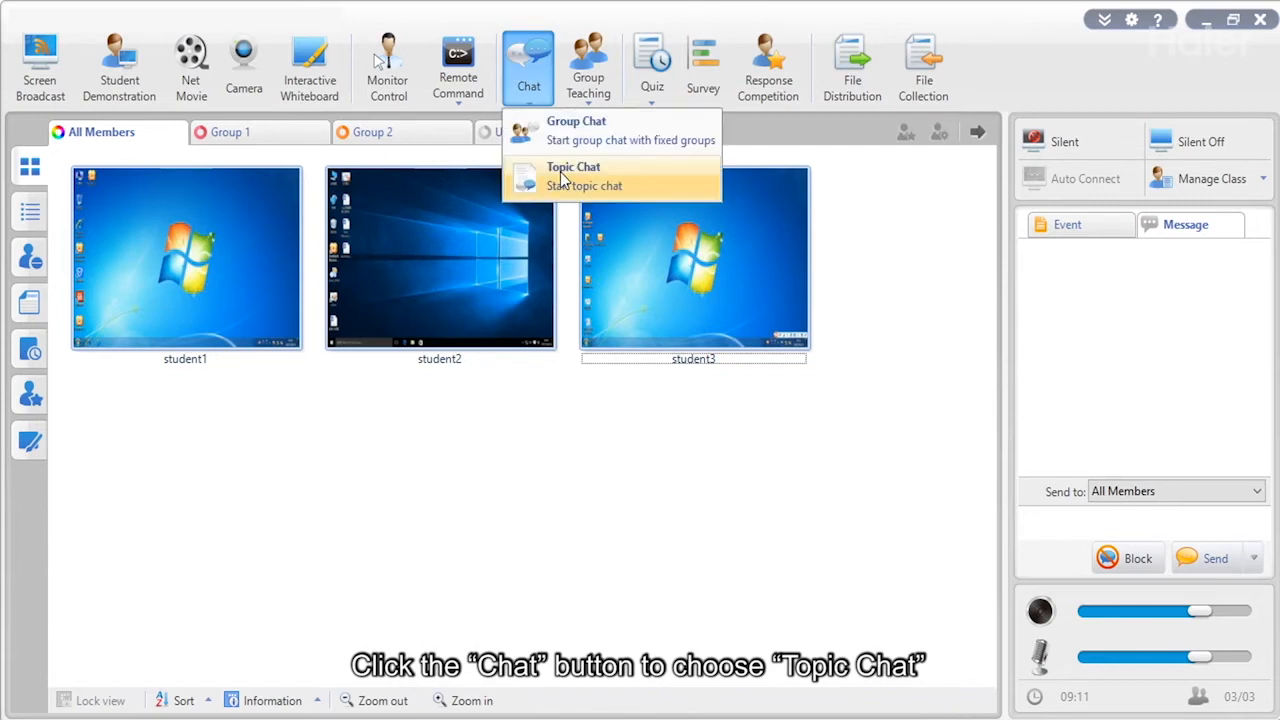
{"action": "left_click", "coordinate": [562, 178]}
{"action": "left_click", "coordinate": [346, 190]}
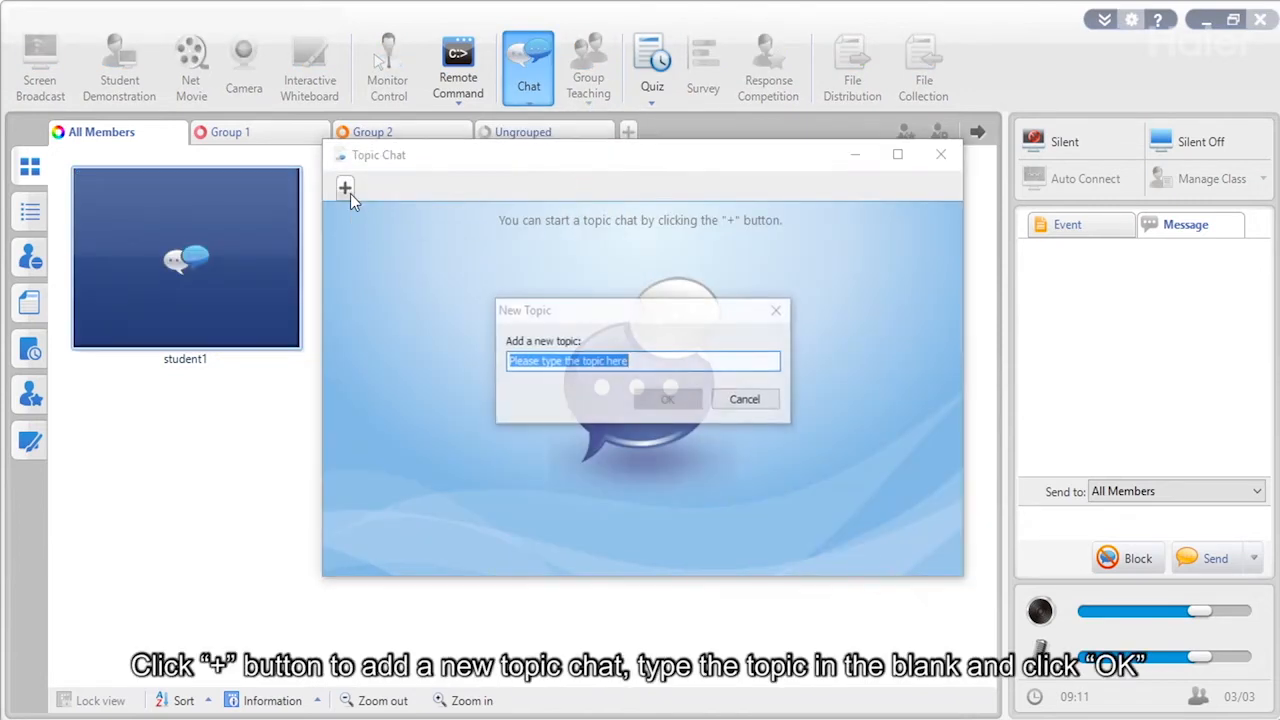
{"action": "type", "text": "Mathematics"}
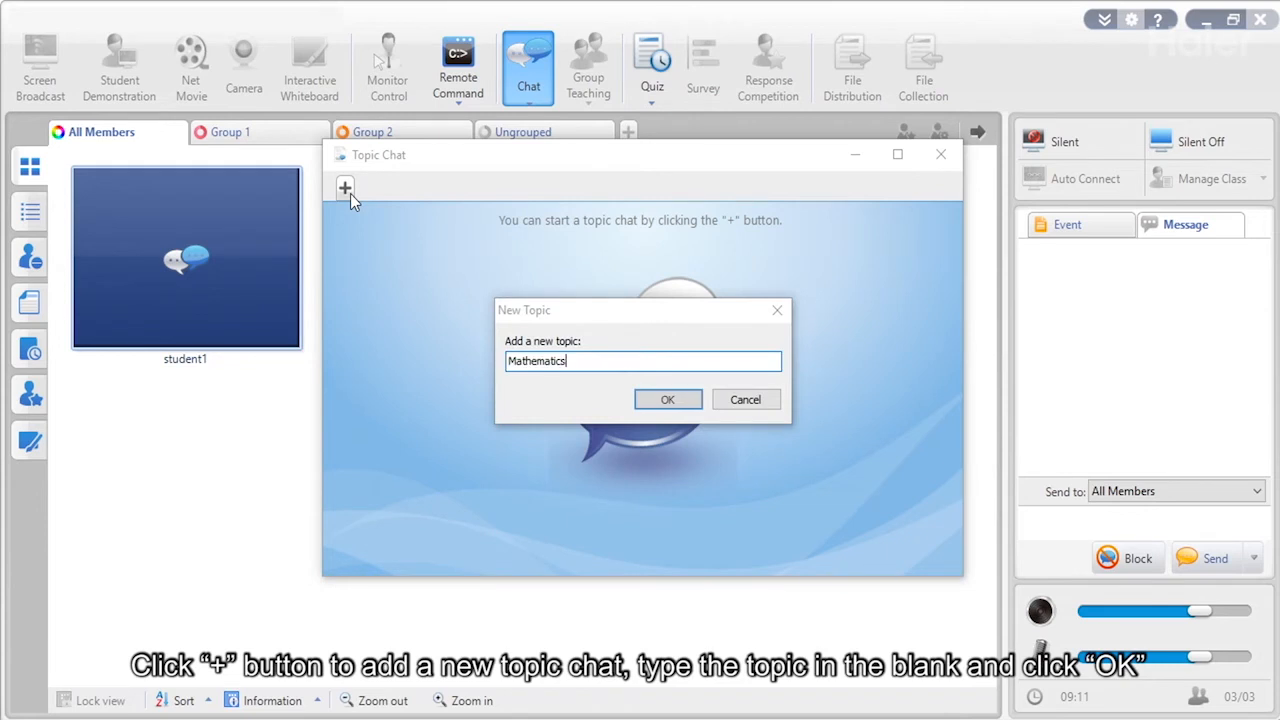
{"action": "left_click", "coordinate": [668, 400]}
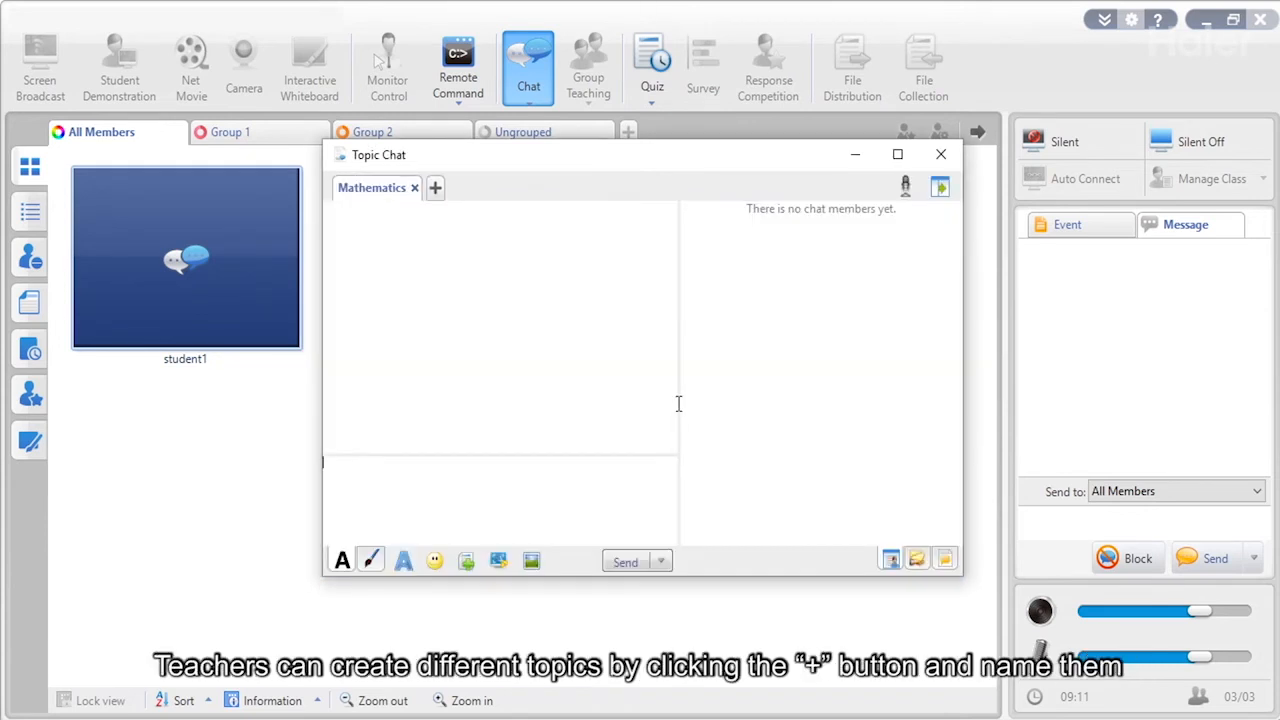
{"action": "left_click", "coordinate": [436, 188]}
{"action": "type", "text": "English"}
{"action": "key", "text": "Return"}
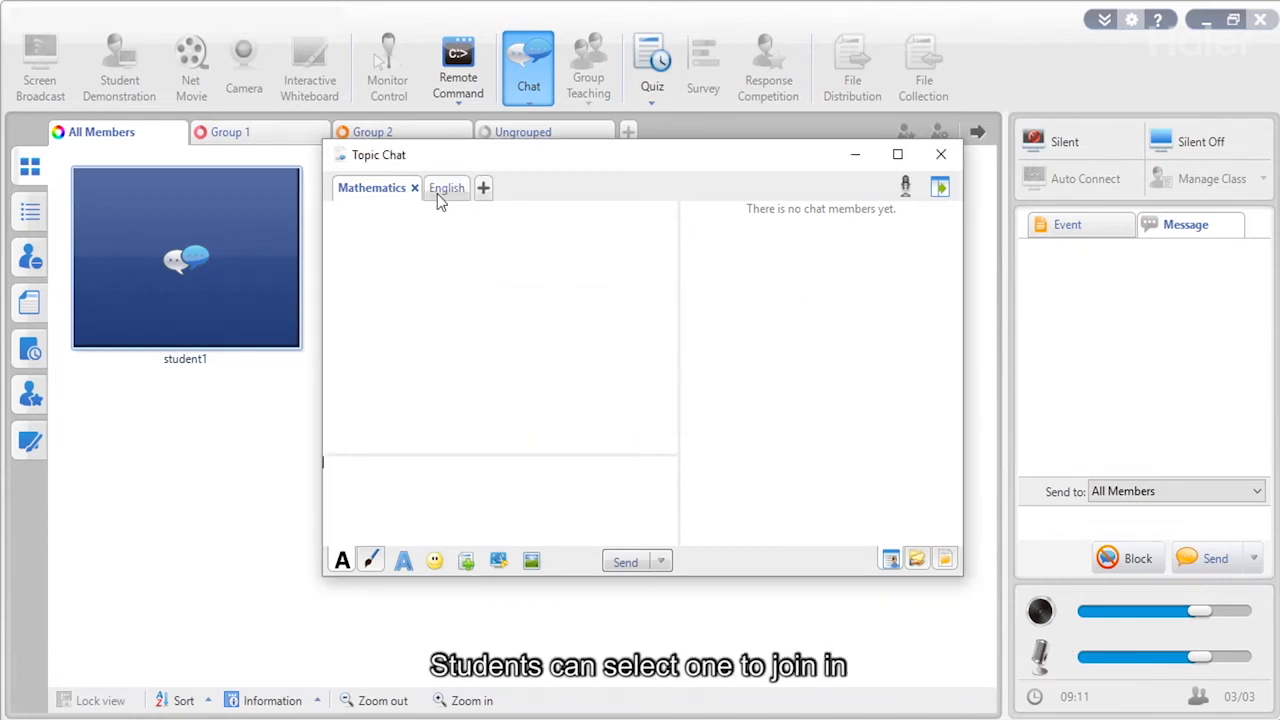
{"action": "left_click", "coordinate": [481, 188]}
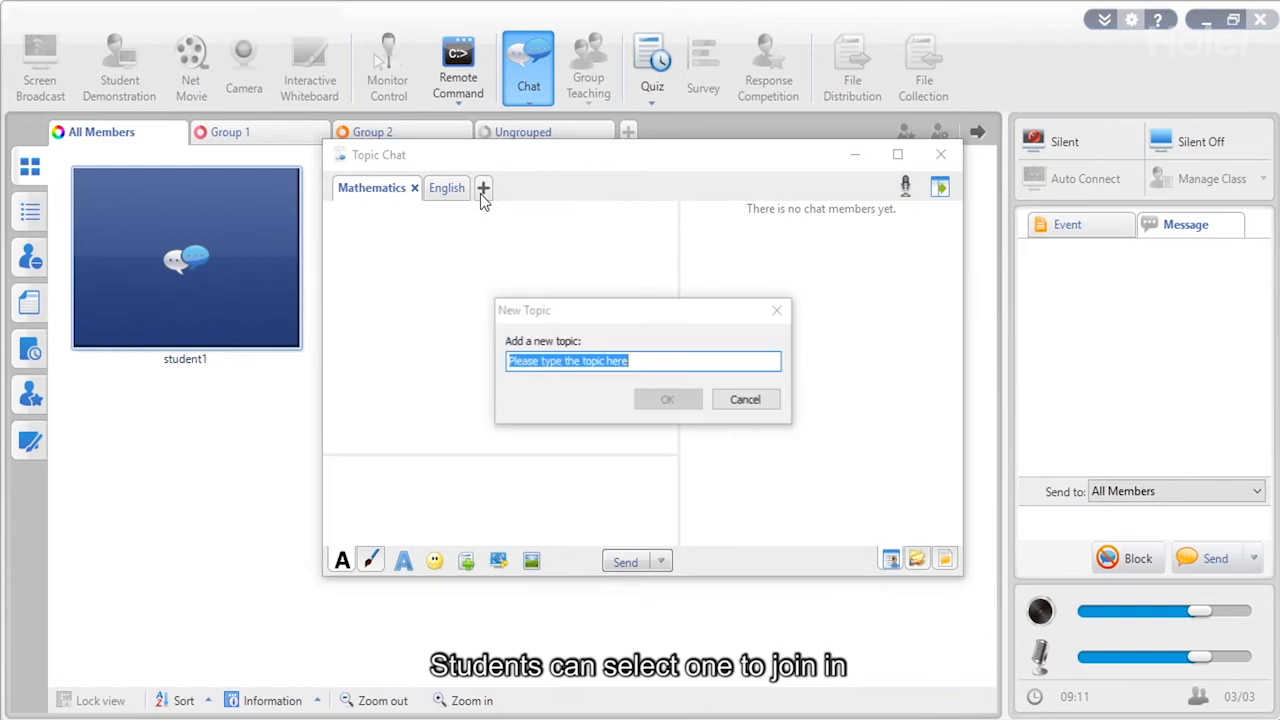
{"action": "left_click", "coordinate": [436, 190]}
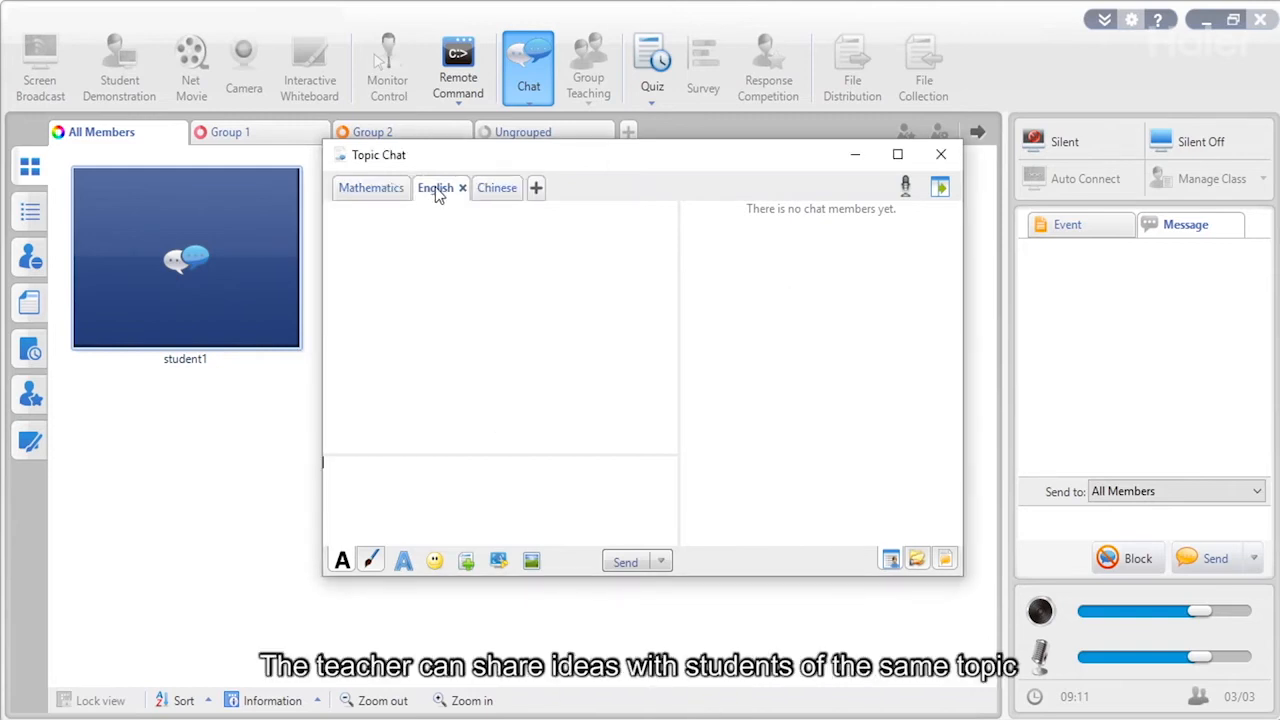
{"action": "left_click", "coordinate": [389, 190]}
{"action": "left_click", "coordinate": [941, 154]}
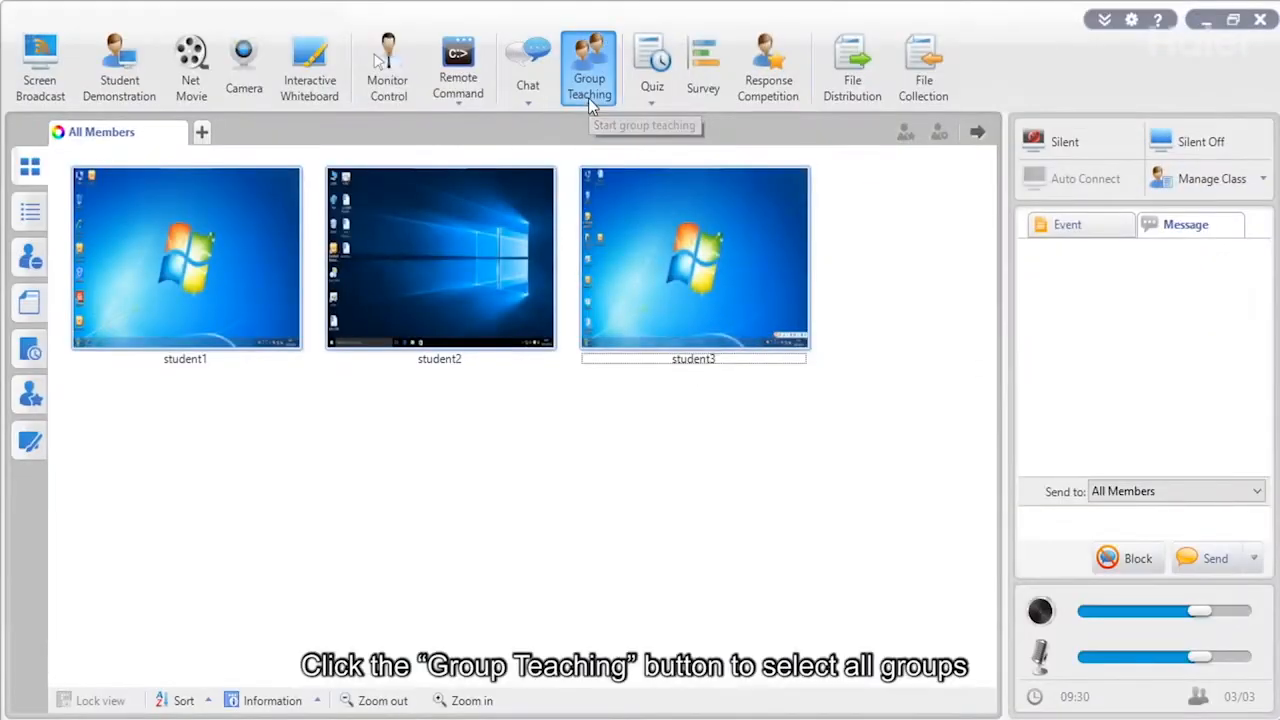
Create Group 1 containing student1 and student2.
{"action": "left_click", "coordinate": [590, 80]}
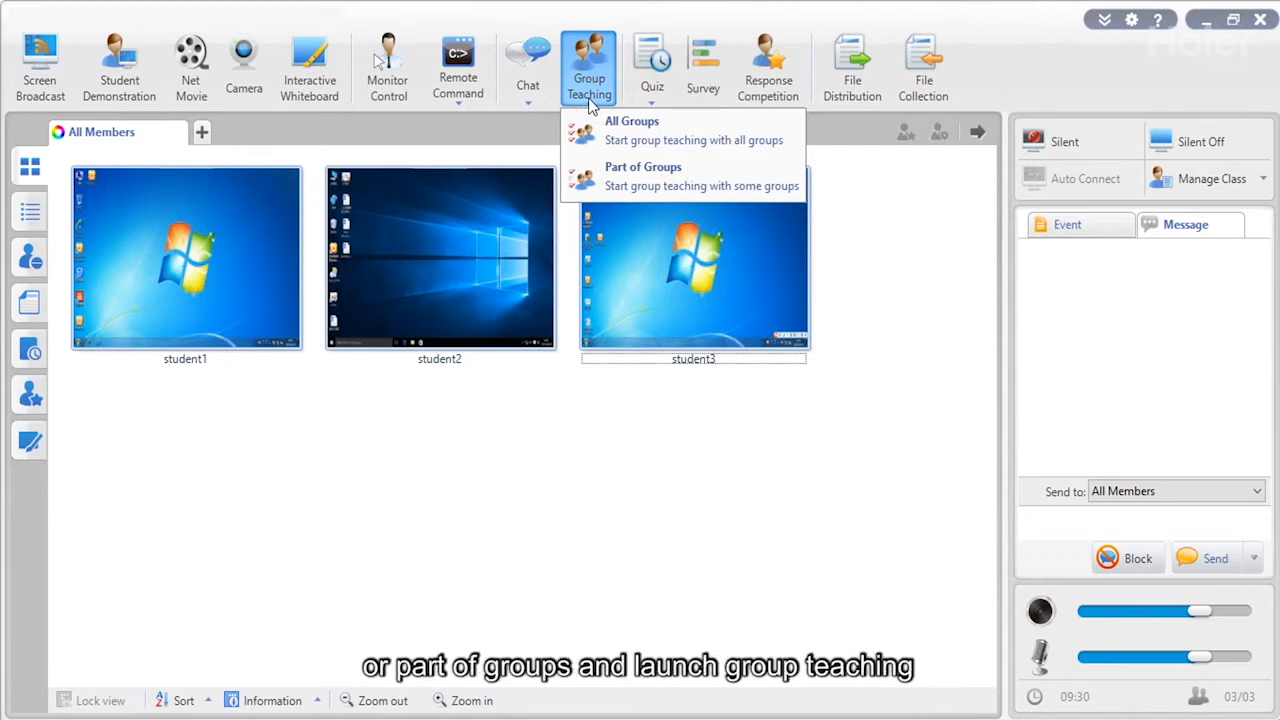
{"action": "left_click", "coordinate": [201, 132]}
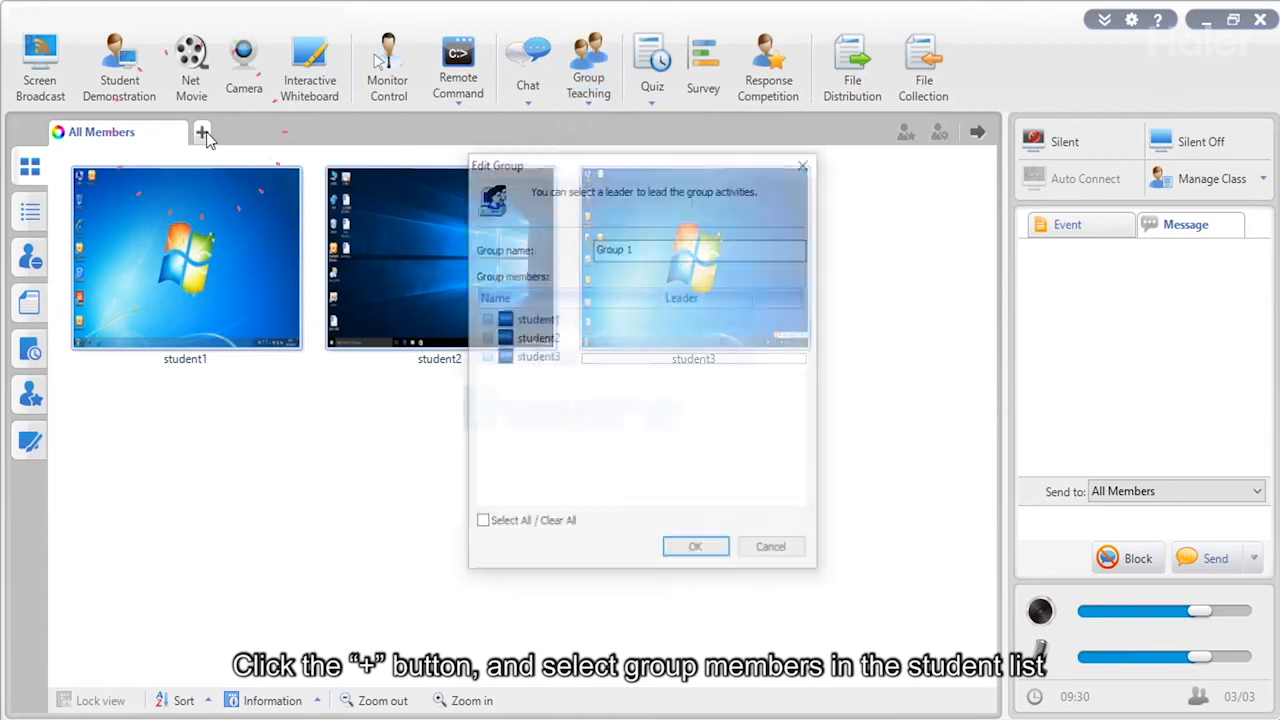
{"action": "left_click", "coordinate": [485, 319]}
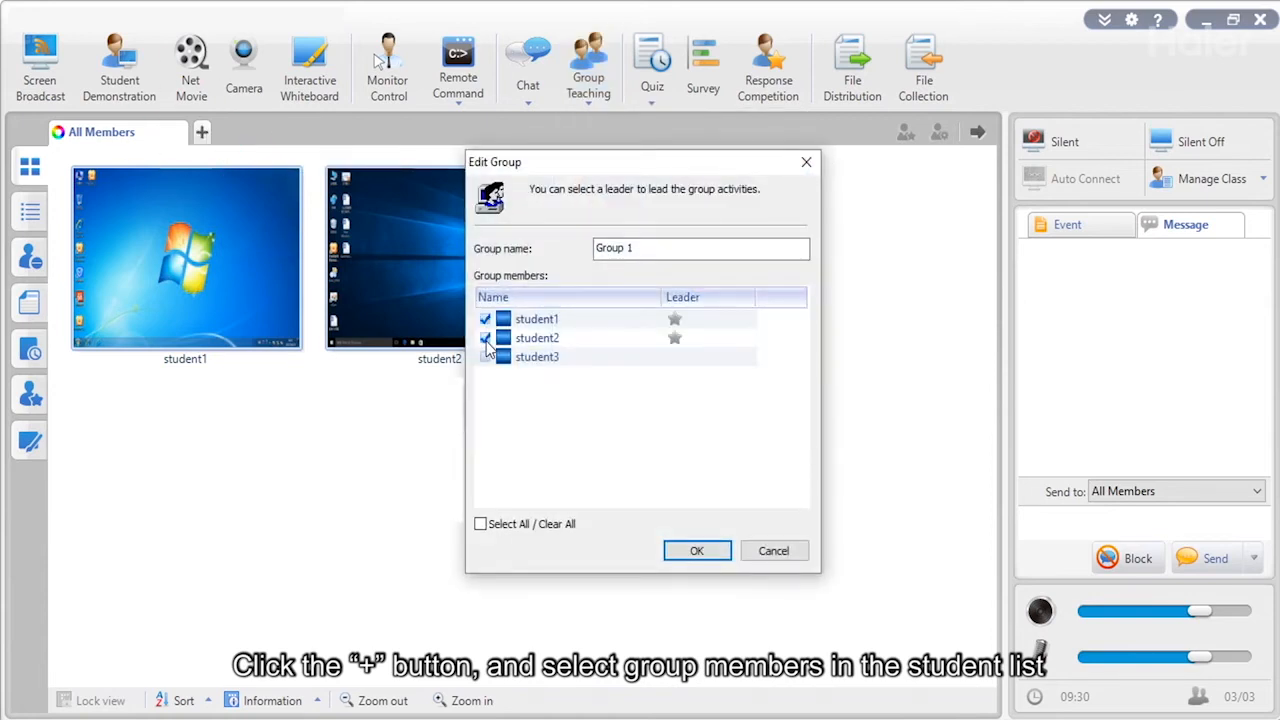
{"action": "left_click", "coordinate": [704, 558]}
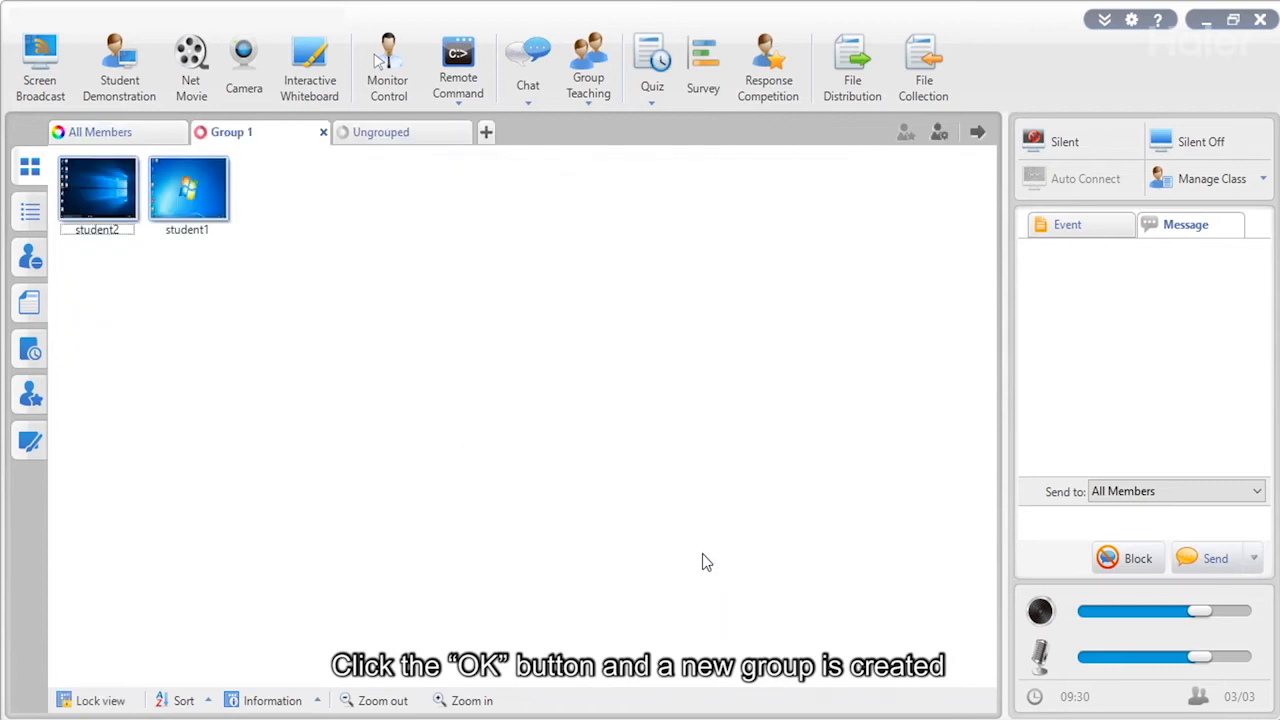
Create Group 2 with student2 and student3 from All Members.
{"action": "left_click", "coordinate": [152, 140]}
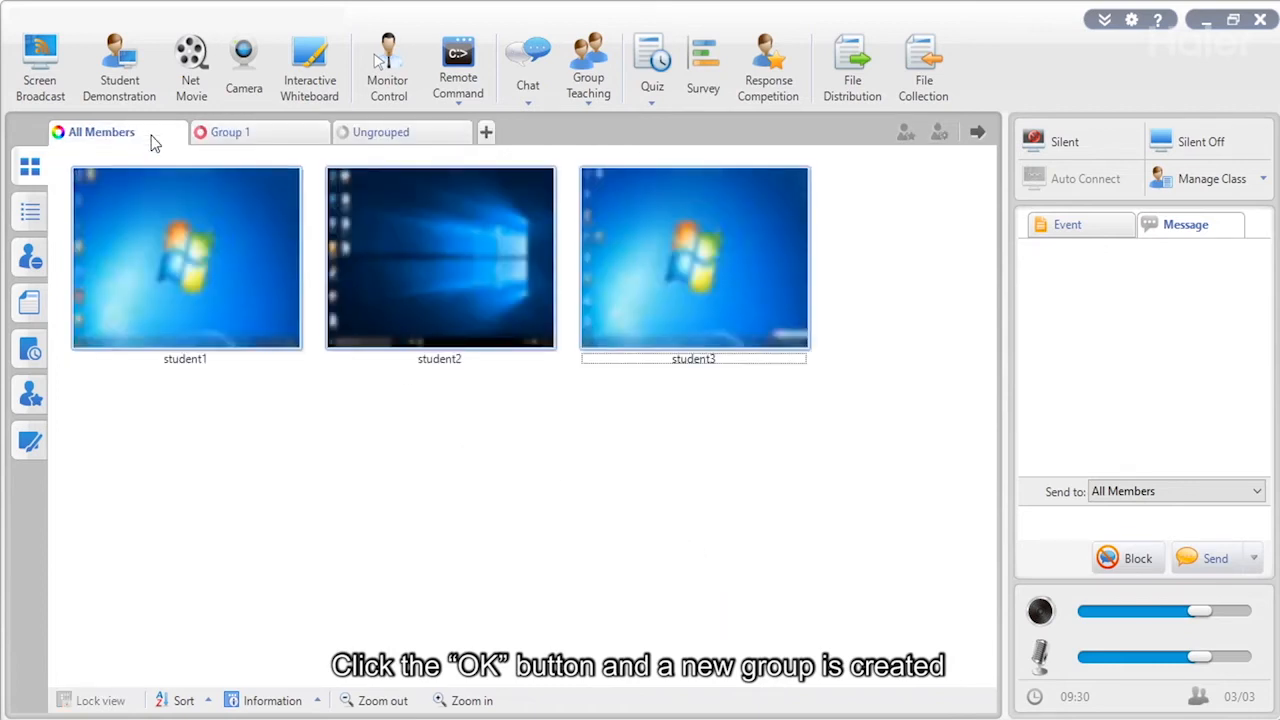
{"action": "left_click_drag", "start_coordinate": [769, 465], "coordinate": [431, 237]}
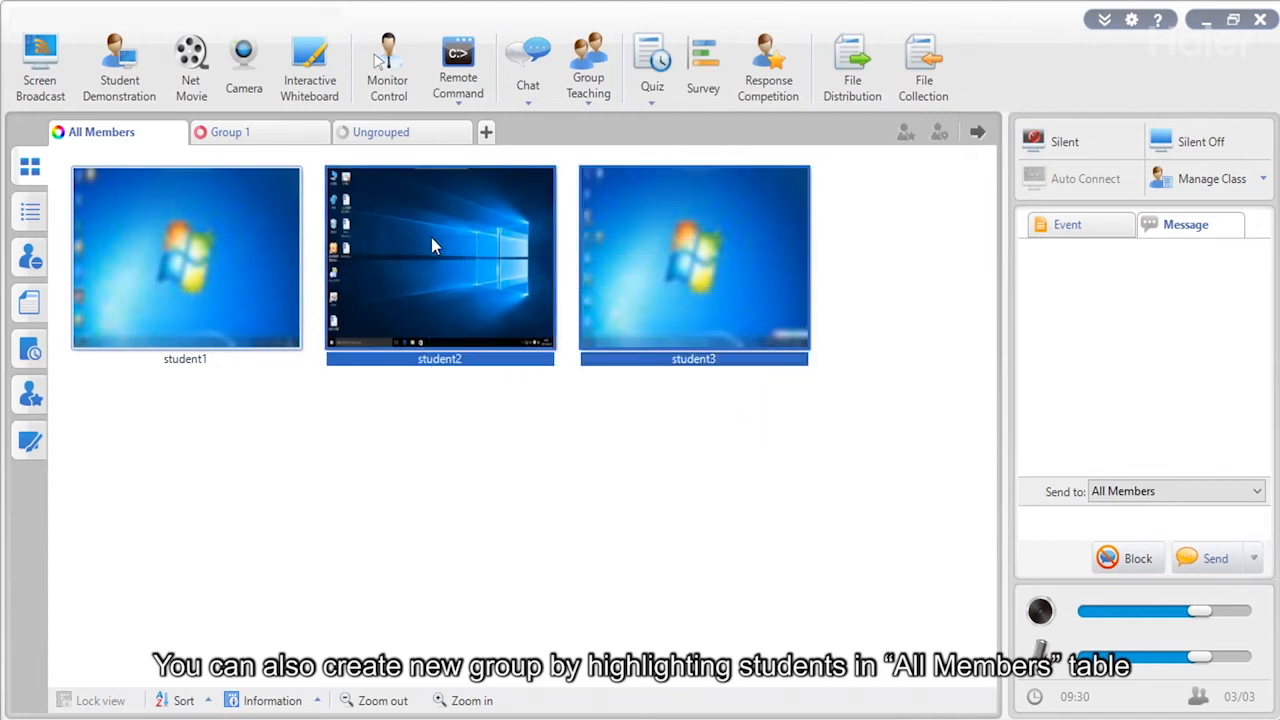
{"action": "left_click_drag", "start_coordinate": [432, 240], "coordinate": [490, 134]}
{"action": "left_click", "coordinate": [698, 551]}
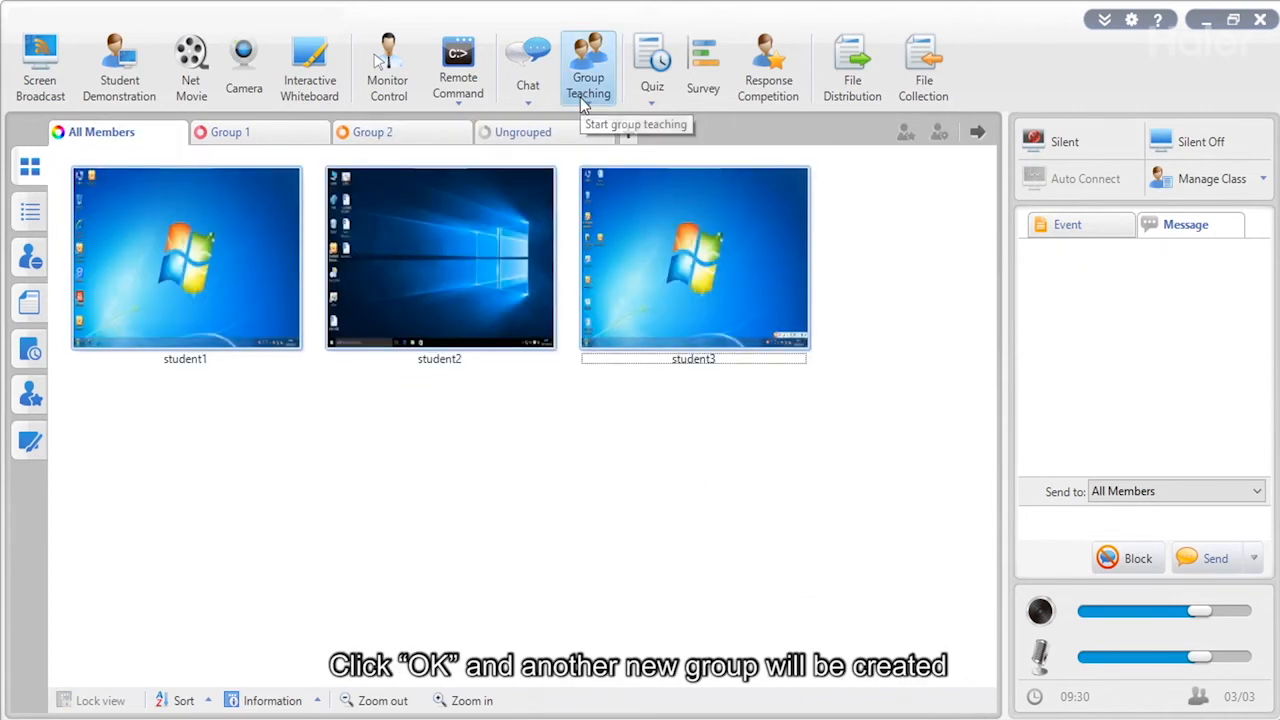
{"action": "left_click", "coordinate": [586, 90]}
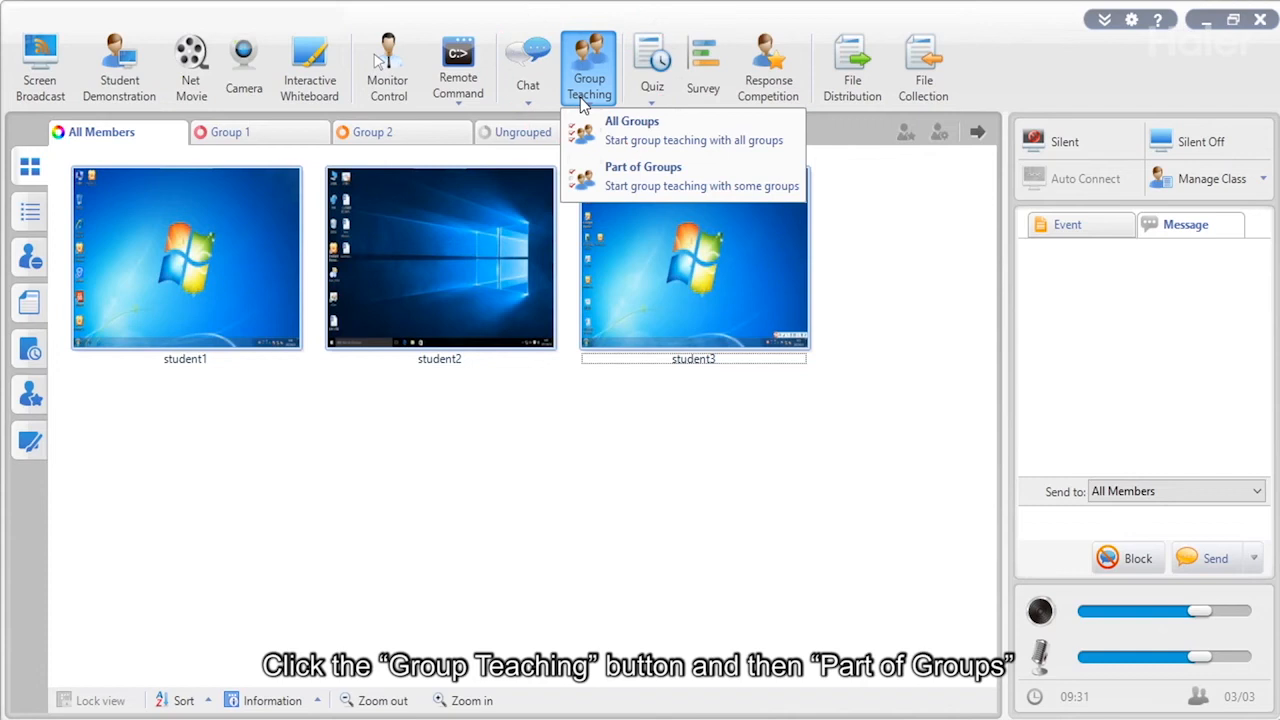
Start Part of Groups teaching for Group 2 only, leaving Group 1 out.
{"action": "left_click", "coordinate": [664, 177]}
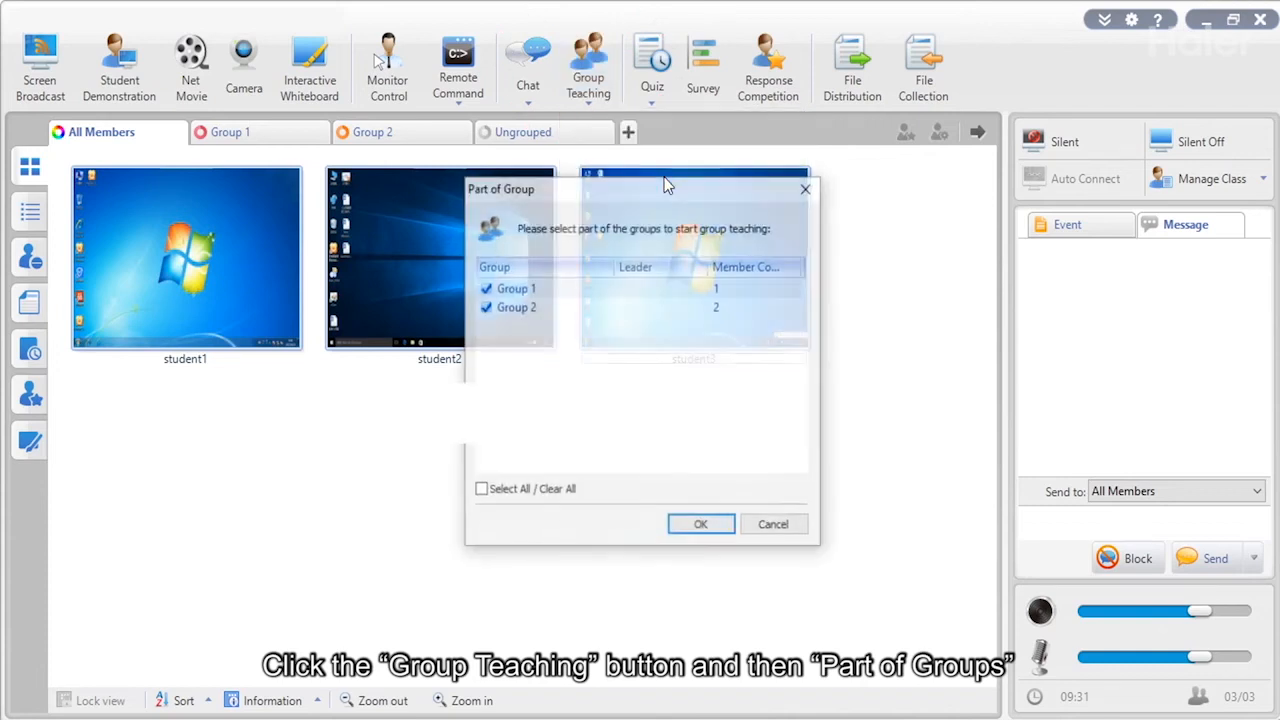
{"action": "left_click", "coordinate": [485, 288]}
{"action": "left_click", "coordinate": [677, 530]}
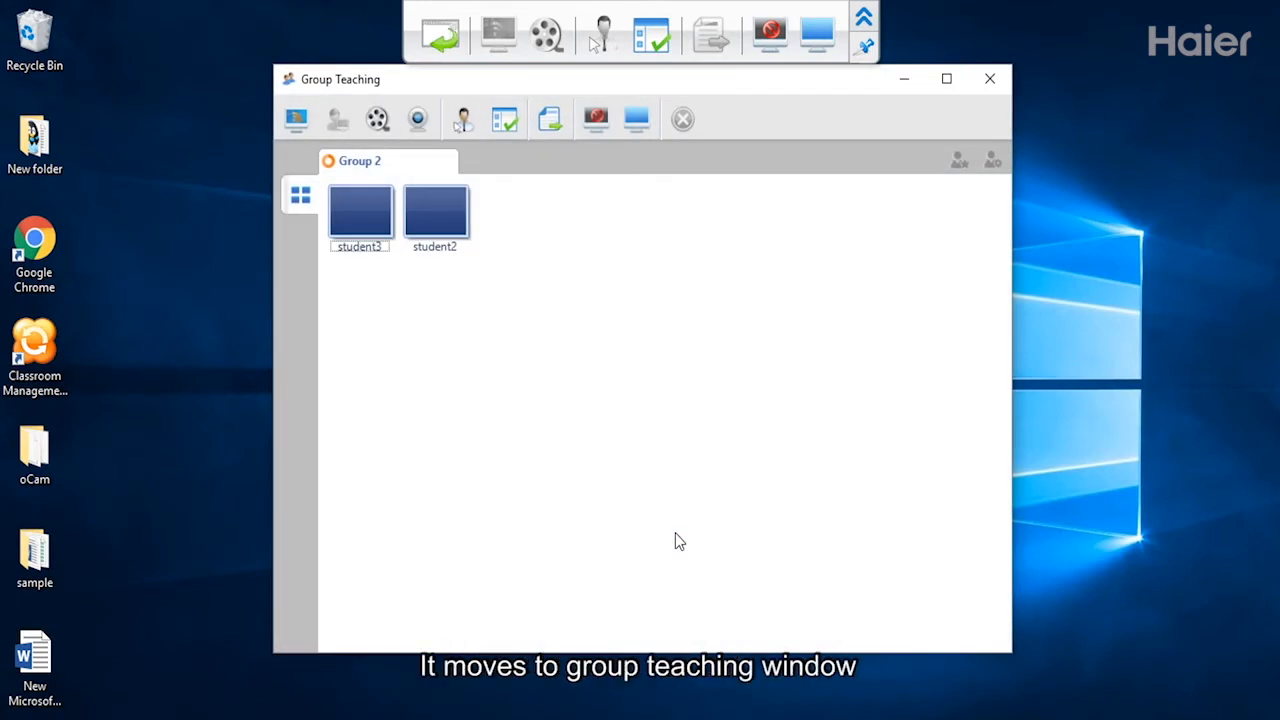
Make student3 the leader of Group 2.
{"action": "left_click", "coordinate": [364, 229]}
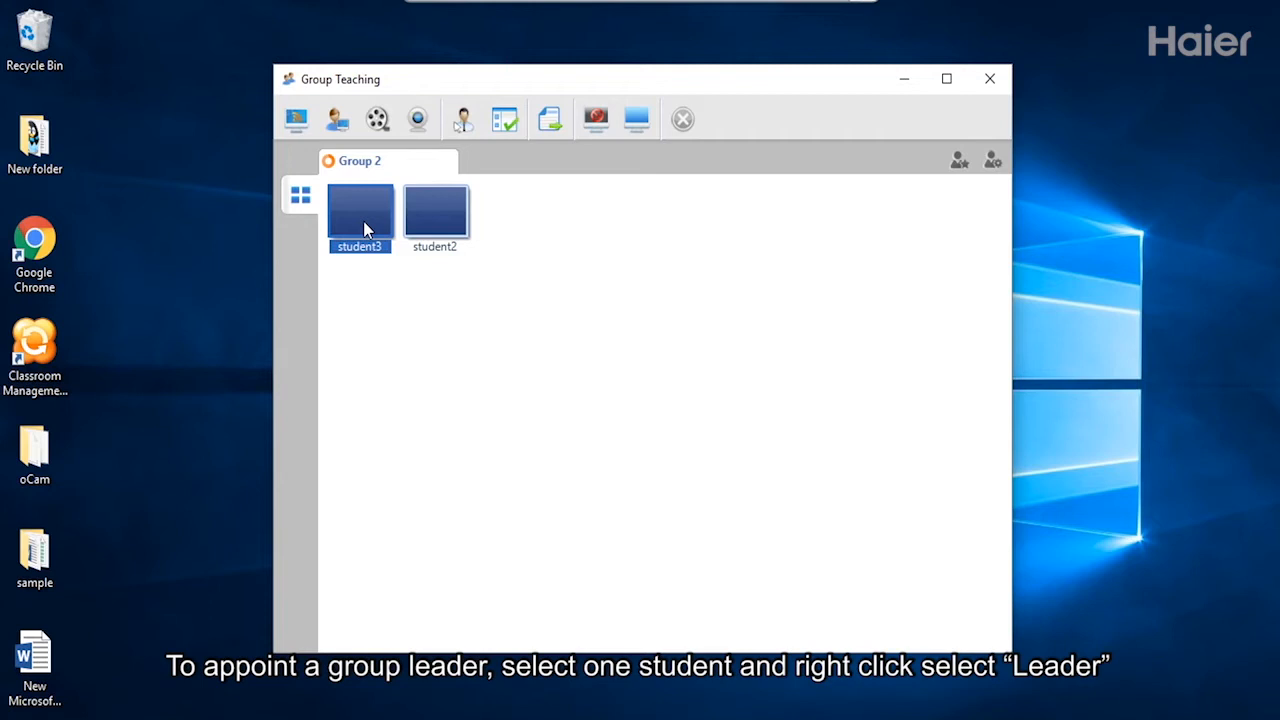
{"action": "right_click", "coordinate": [364, 229]}
{"action": "left_click", "coordinate": [407, 359]}
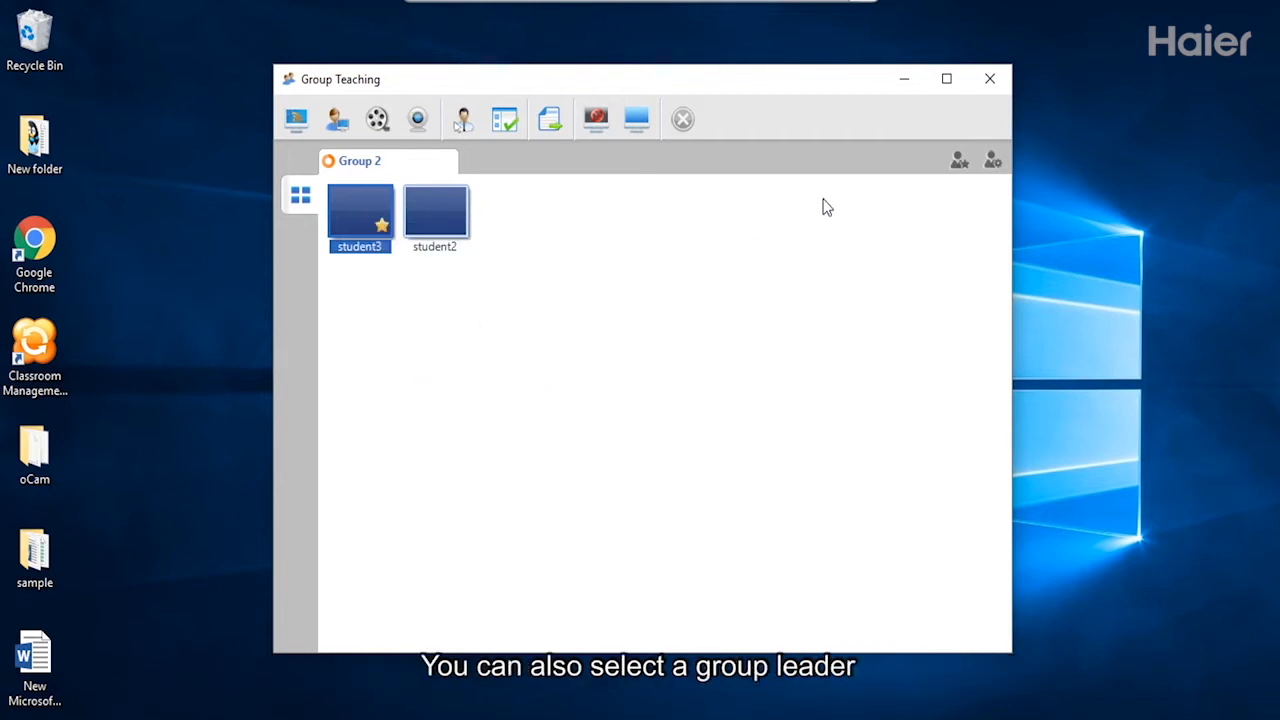
{"action": "left_click", "coordinate": [959, 162]}
{"action": "left_click", "coordinate": [959, 162]}
Set student3 as Group Leader with all functions from Screen Broadcast to Remote Settings authorized.
{"action": "left_click", "coordinate": [959, 162]}
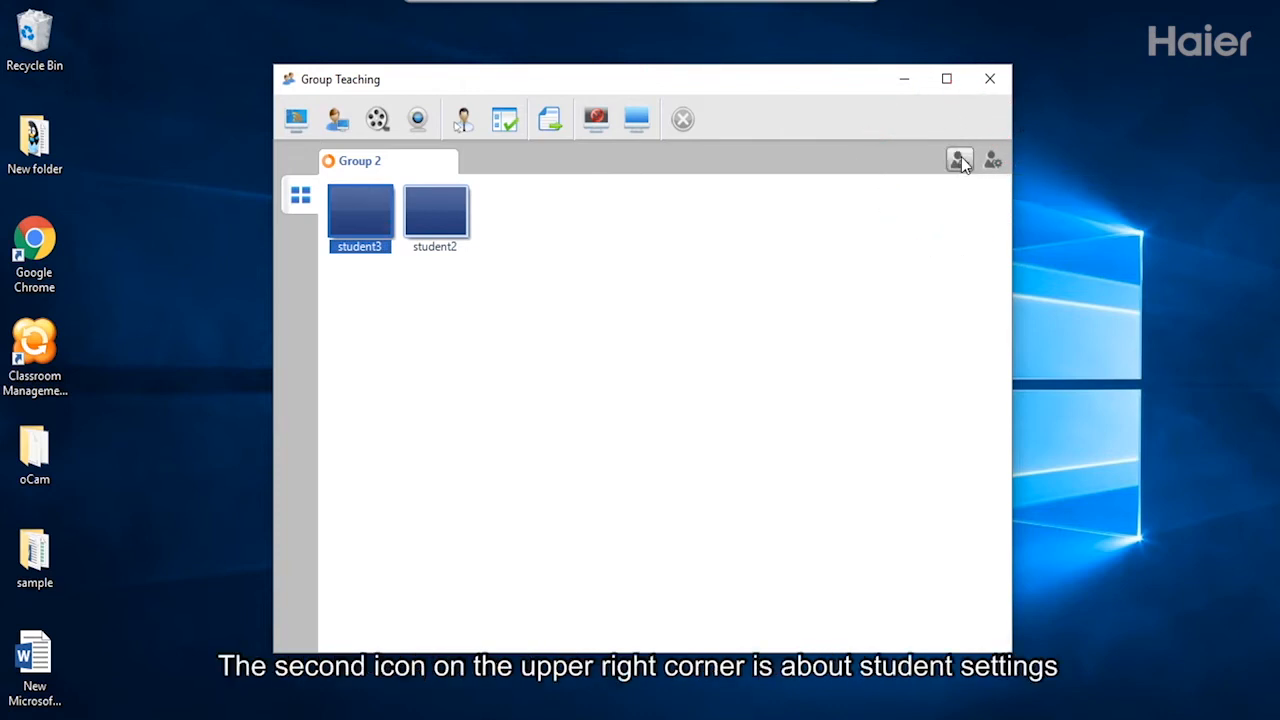
{"action": "left_click", "coordinate": [992, 160]}
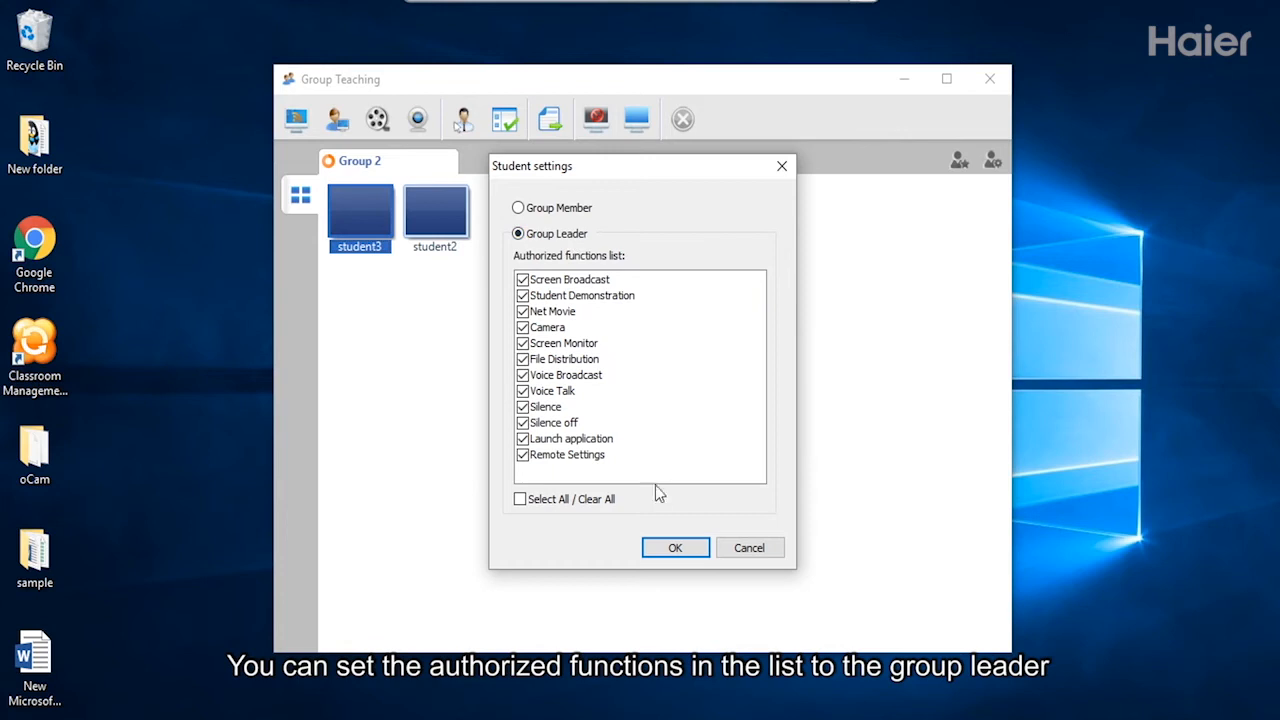
{"action": "left_click", "coordinate": [674, 548]}
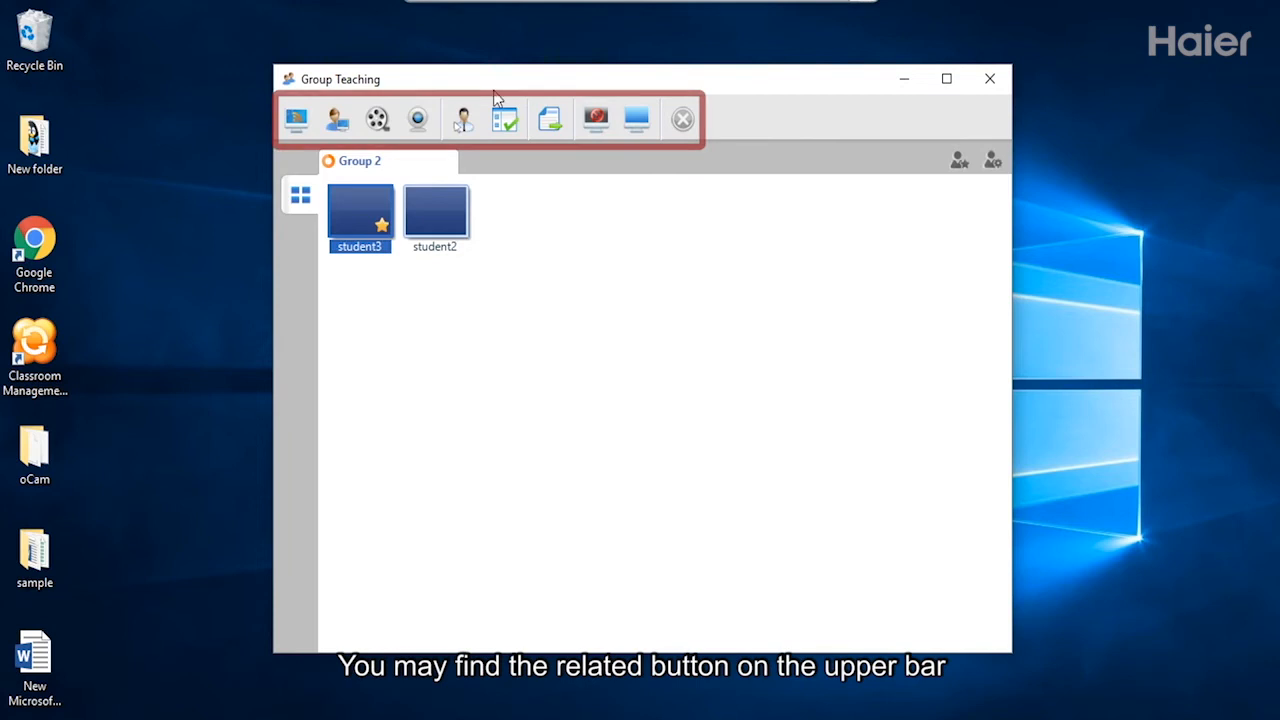
Close the Group Teaching window, returning to All Members with all three student desktops.
{"action": "left_click", "coordinate": [990, 83]}
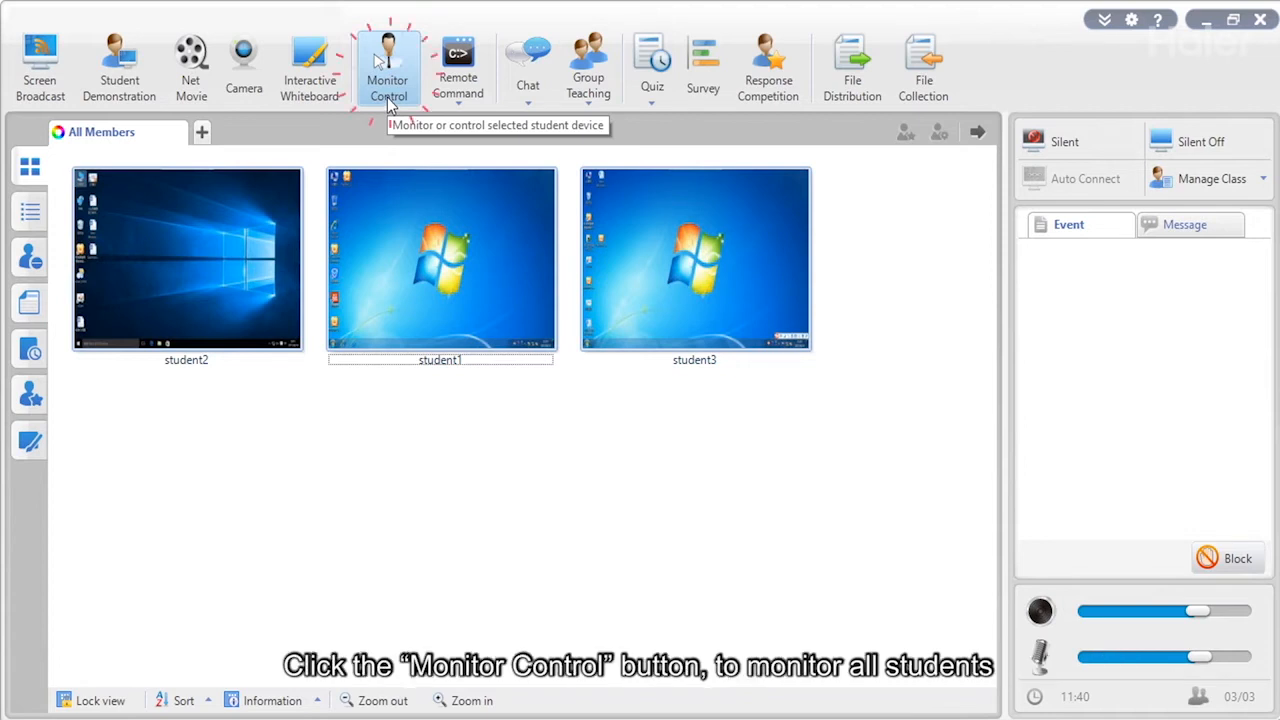
Set Monitor Control to 4 Persons per screen and take control of student2's desktop.
{"action": "left_click", "coordinate": [390, 105]}
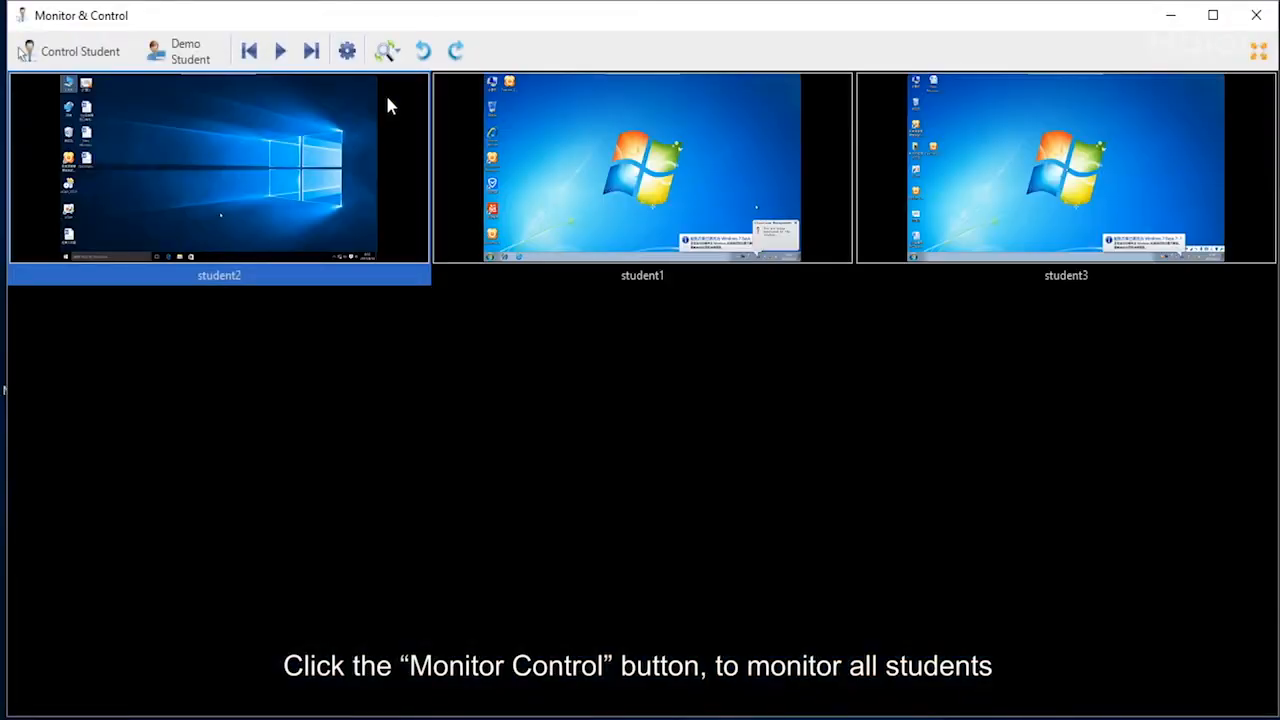
{"action": "left_click", "coordinate": [347, 50]}
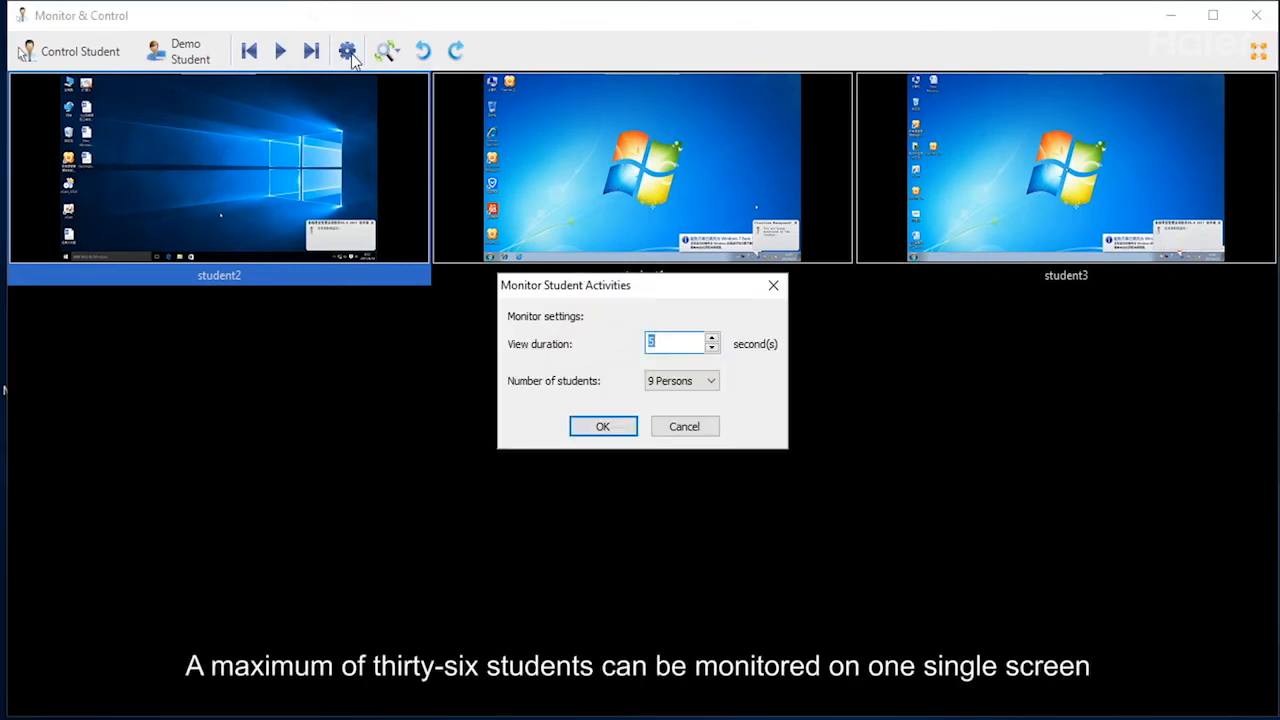
{"action": "left_click", "coordinate": [705, 381]}
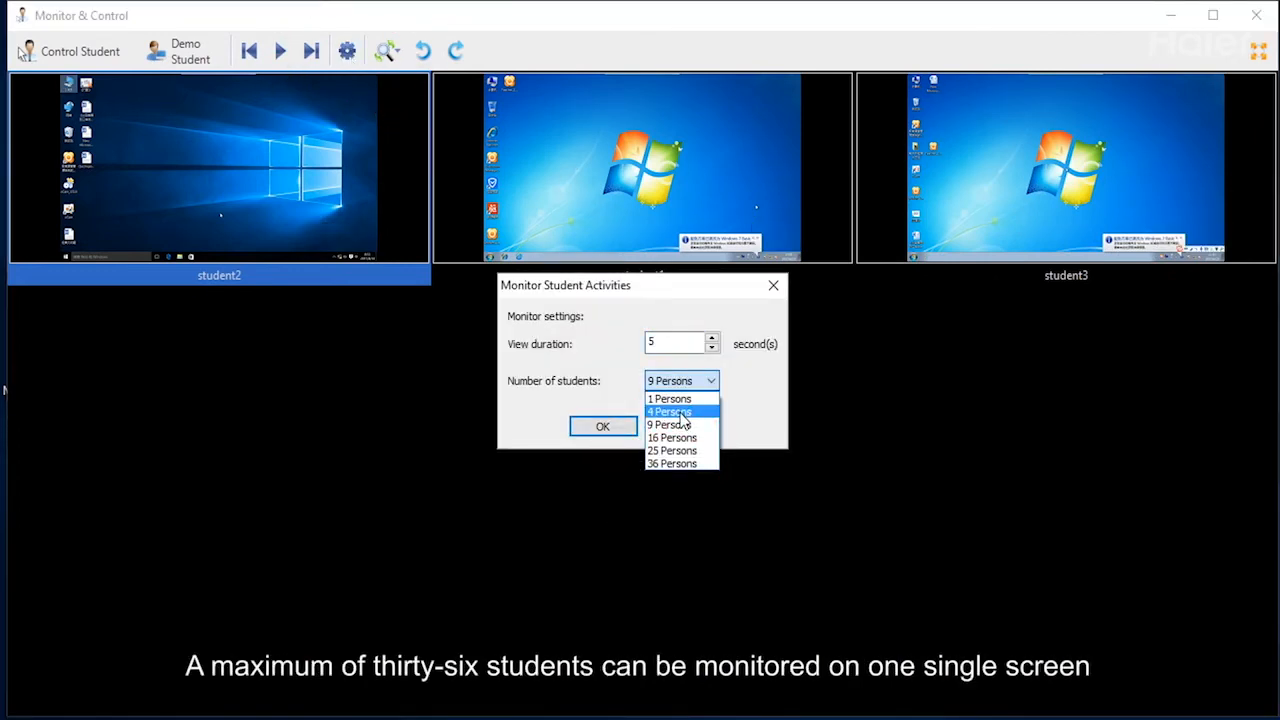
{"action": "left_click", "coordinate": [681, 413]}
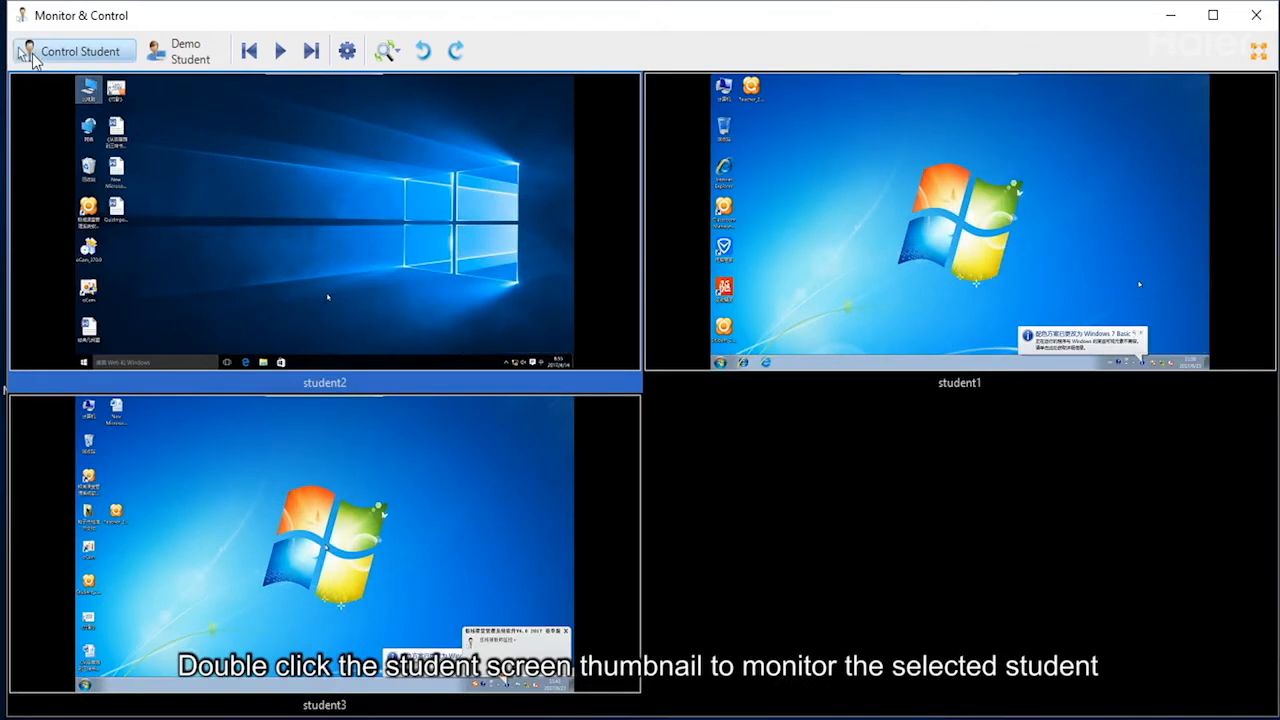
{"action": "left_click", "coordinate": [32, 58]}
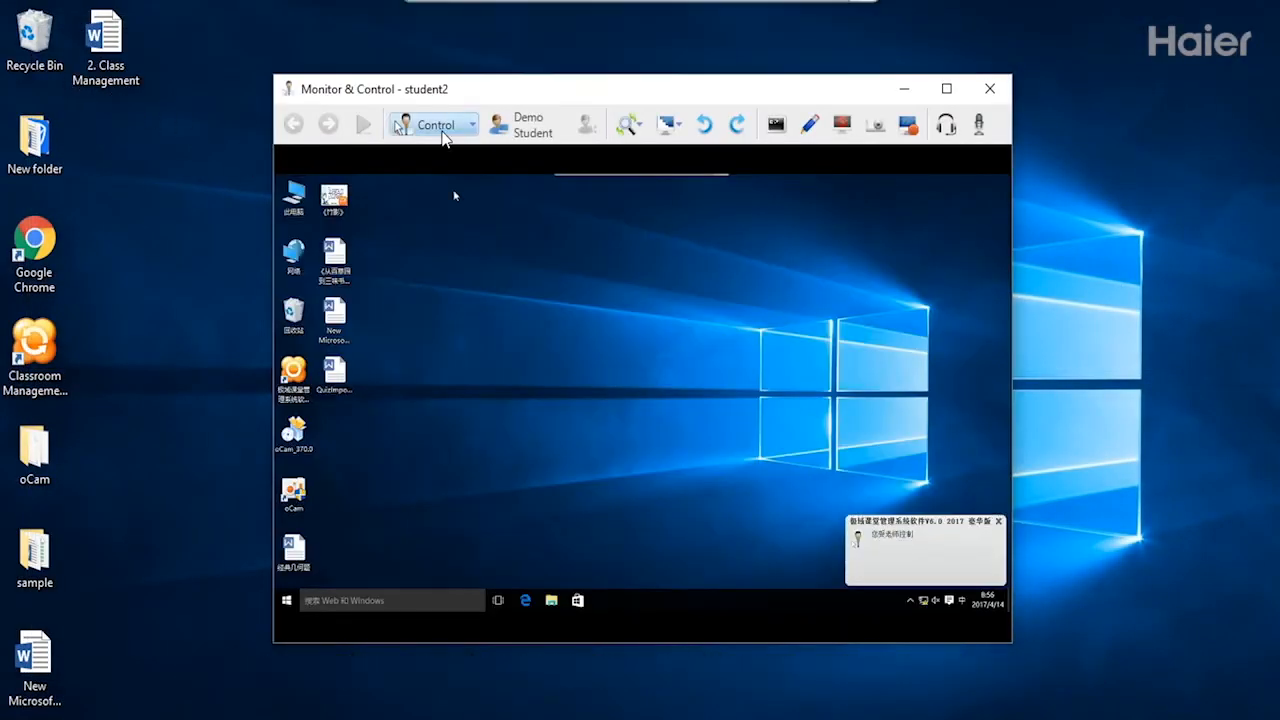
Change the control mode in student2's remote control window.
{"action": "left_click", "coordinate": [440, 127]}
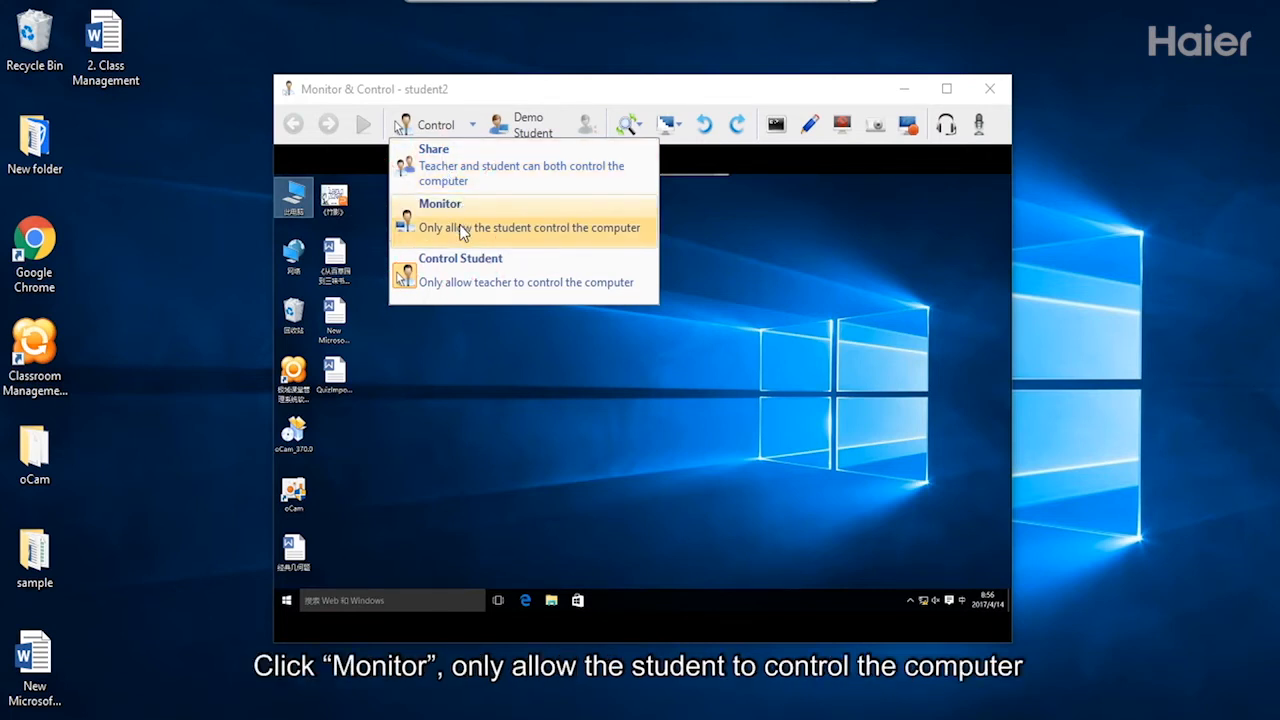
{"action": "left_click", "coordinate": [464, 276]}
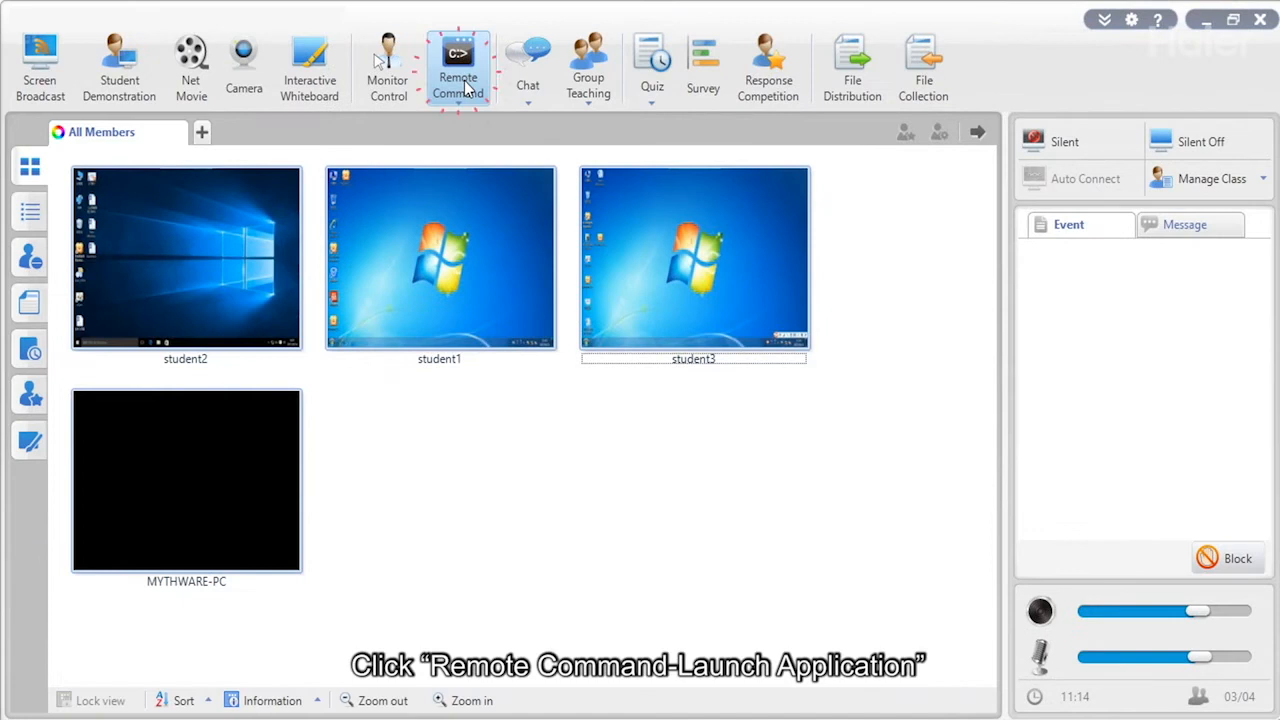
Remotely launch Calculator on student2's computer from the Launch Application list, then close the window.
{"action": "left_click", "coordinate": [459, 68]}
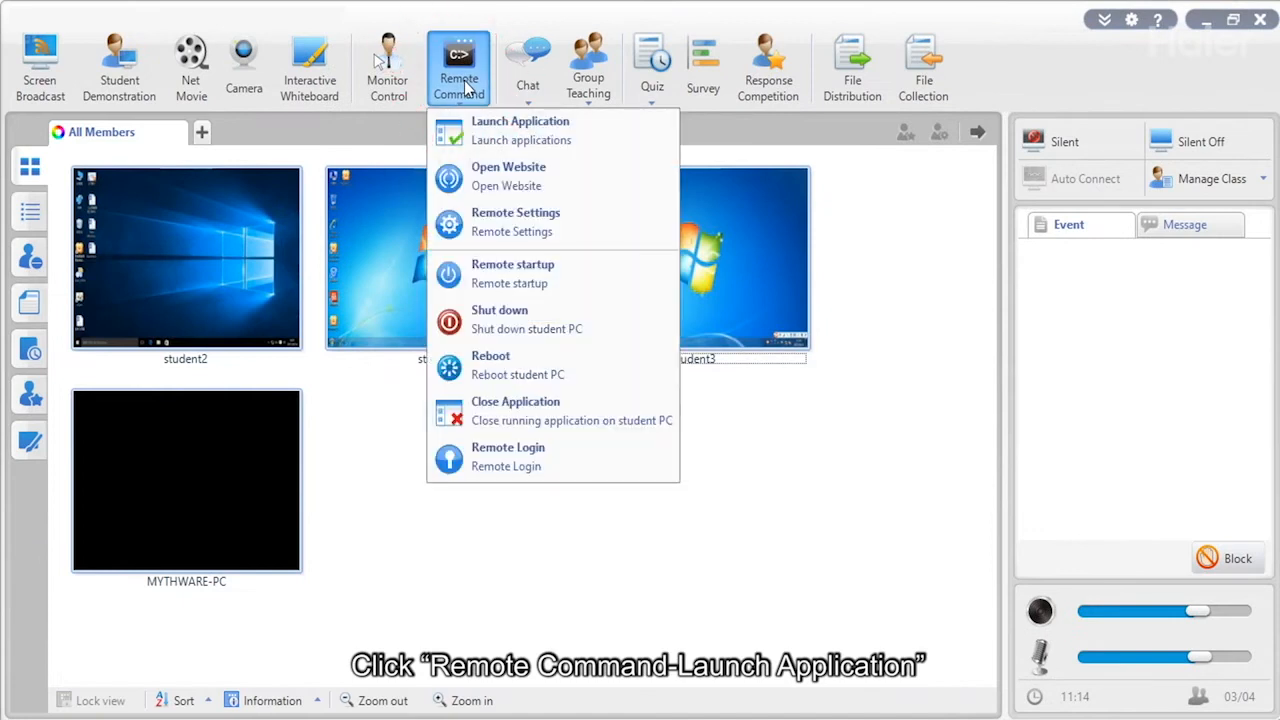
{"action": "left_click", "coordinate": [470, 135]}
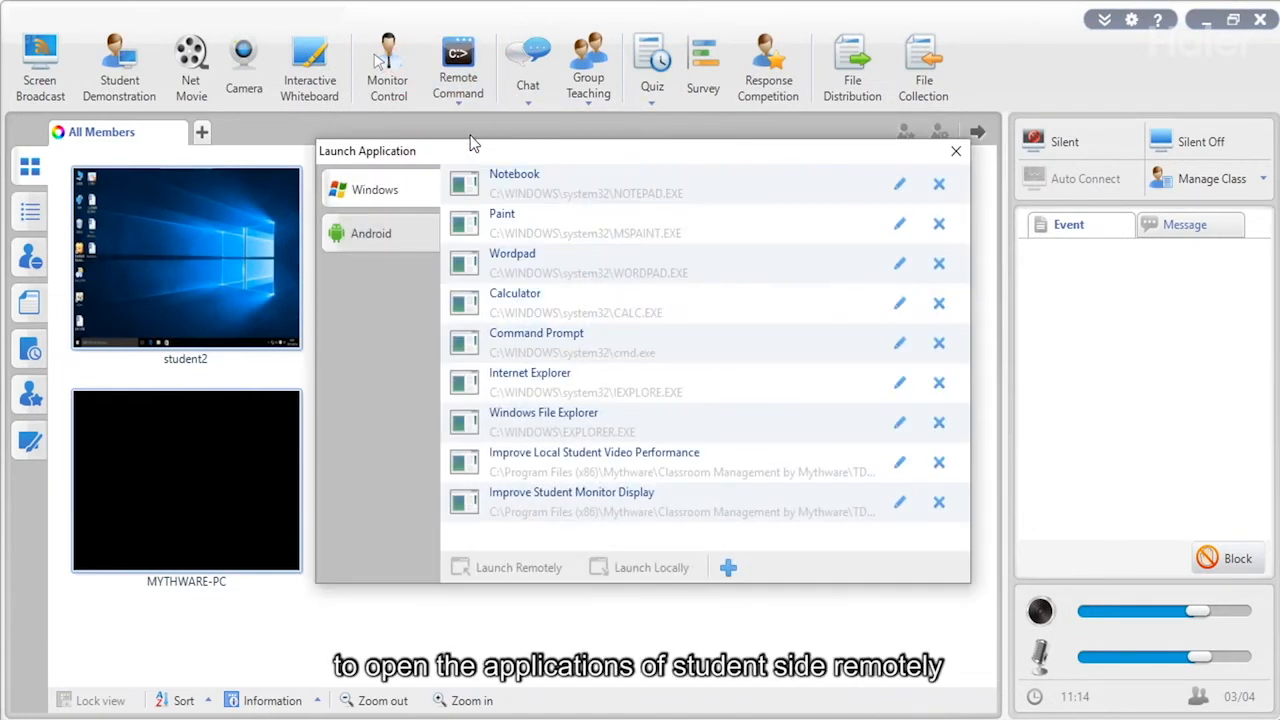
{"action": "left_click", "coordinate": [540, 303]}
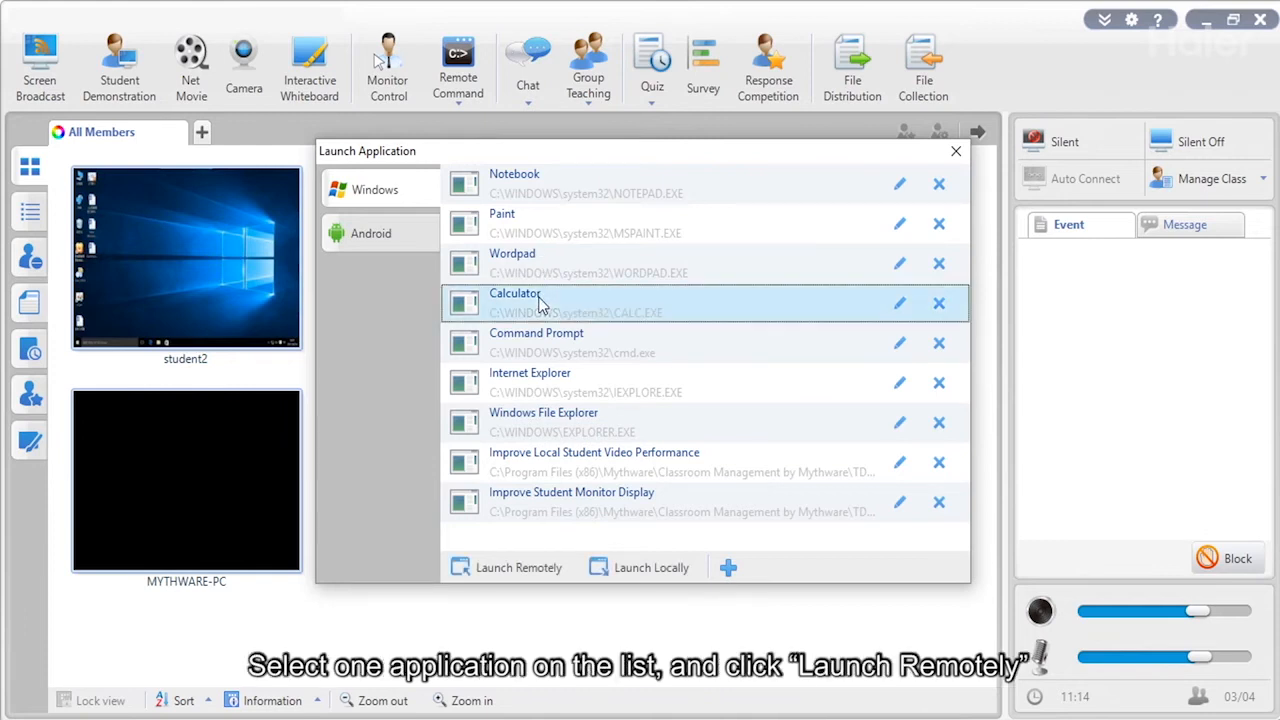
{"action": "left_click", "coordinate": [507, 568]}
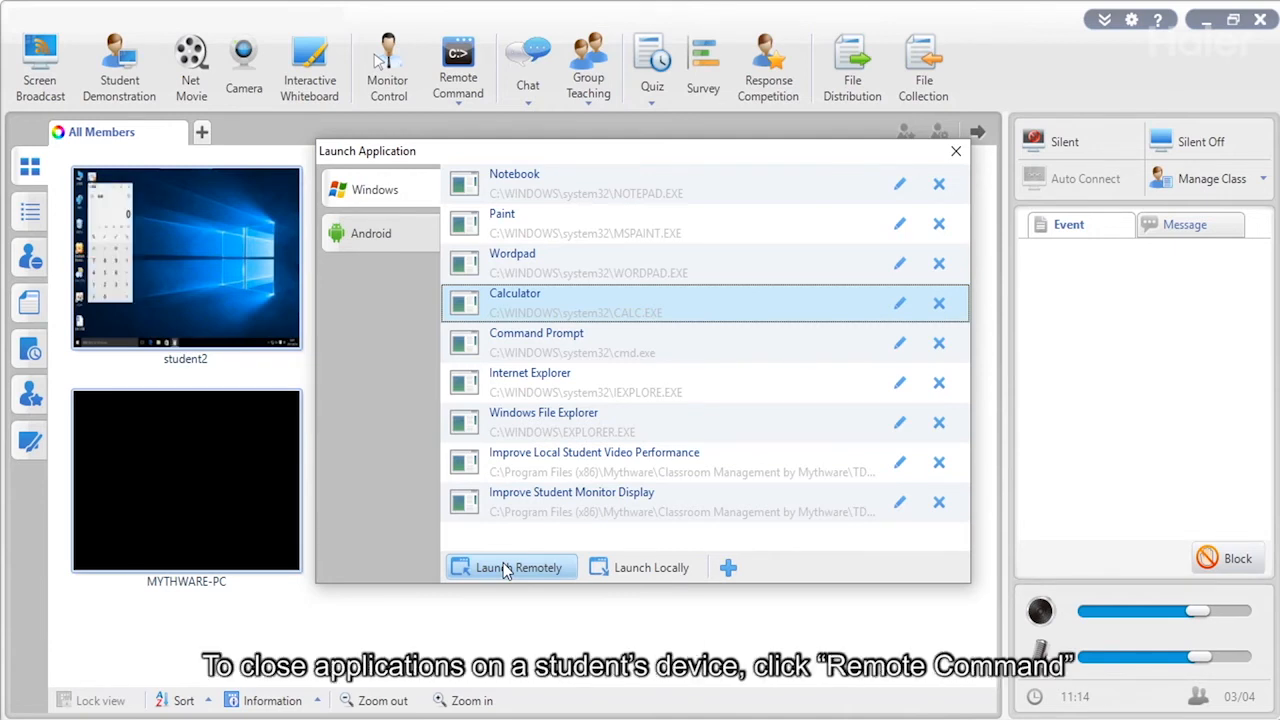
{"action": "left_click", "coordinate": [955, 155]}
Force-close the students' running applications, including Calculator, with no warning prompt.
{"action": "left_click", "coordinate": [458, 72]}
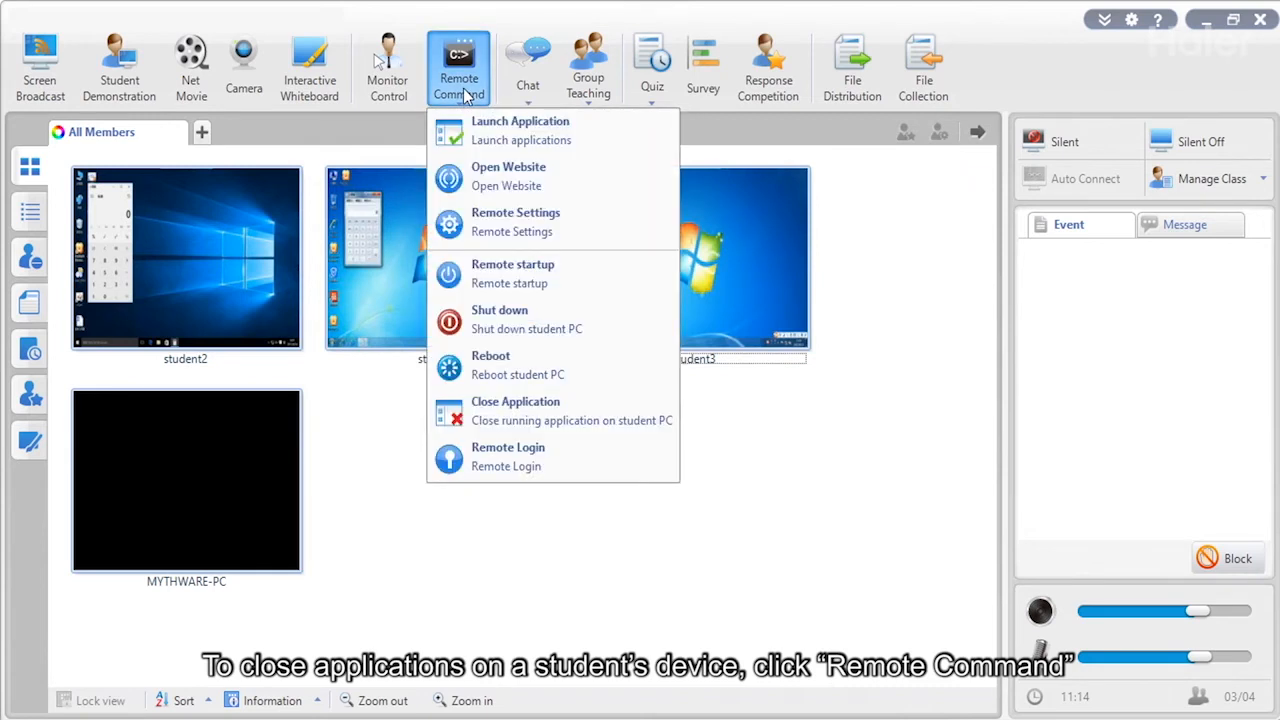
{"action": "left_click", "coordinate": [515, 405]}
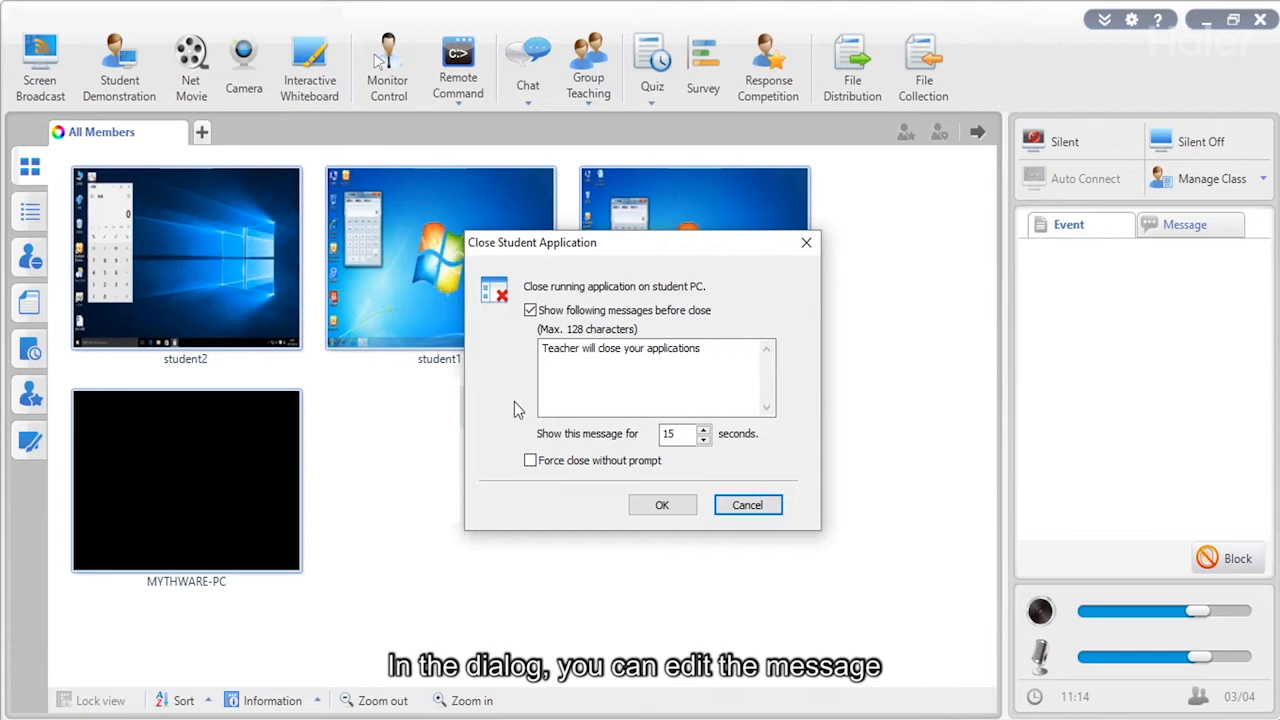
{"action": "left_click", "coordinate": [531, 461]}
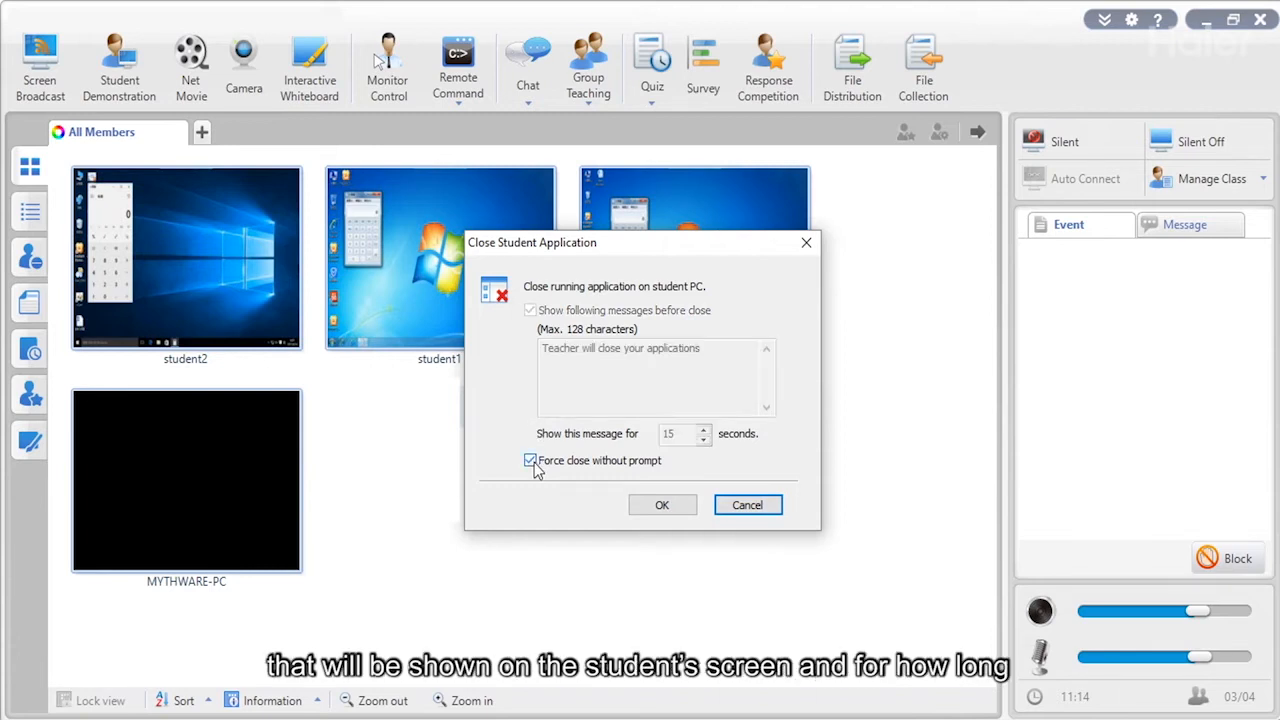
{"action": "left_click", "coordinate": [658, 508]}
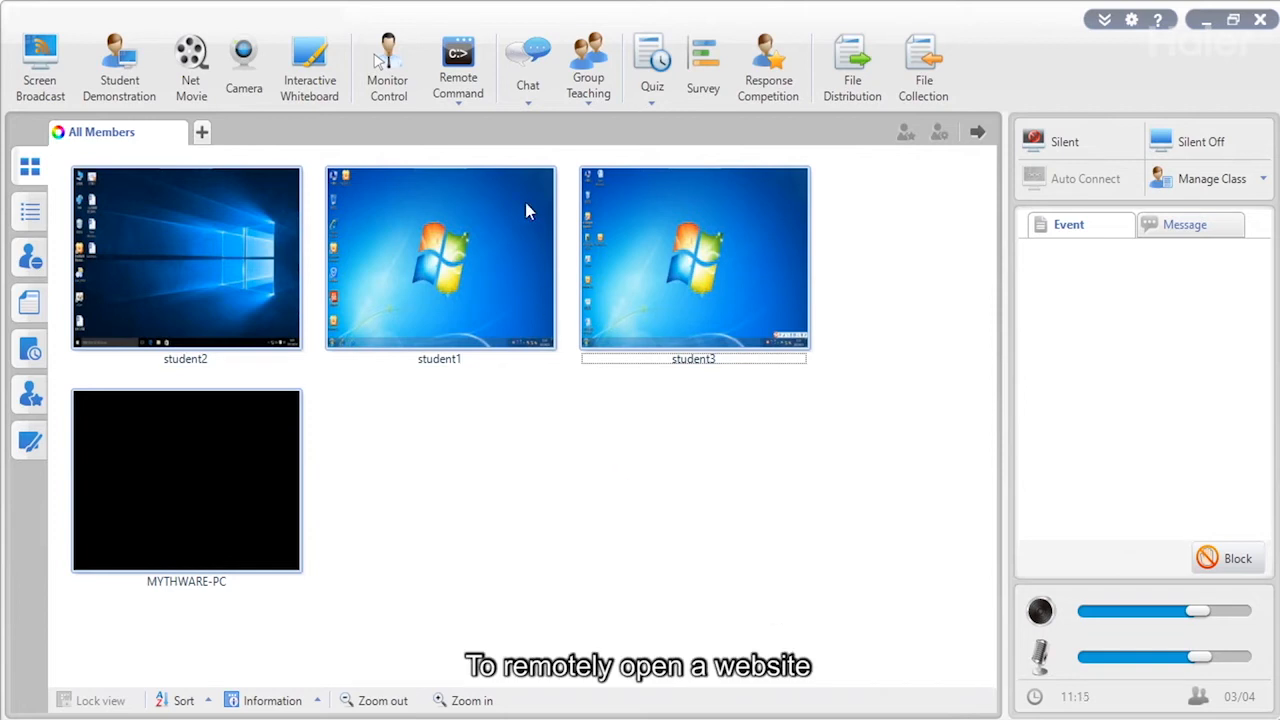
{"action": "left_click", "coordinate": [480, 96]}
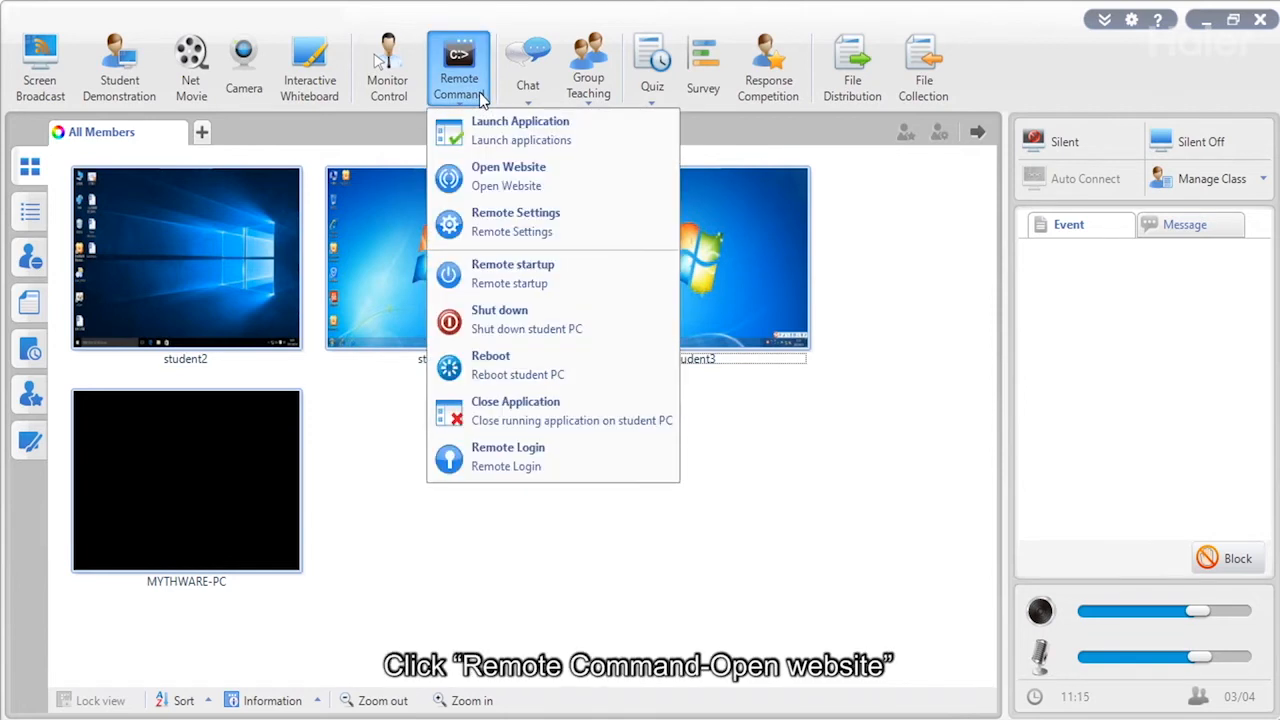
{"action": "left_click", "coordinate": [503, 178]}
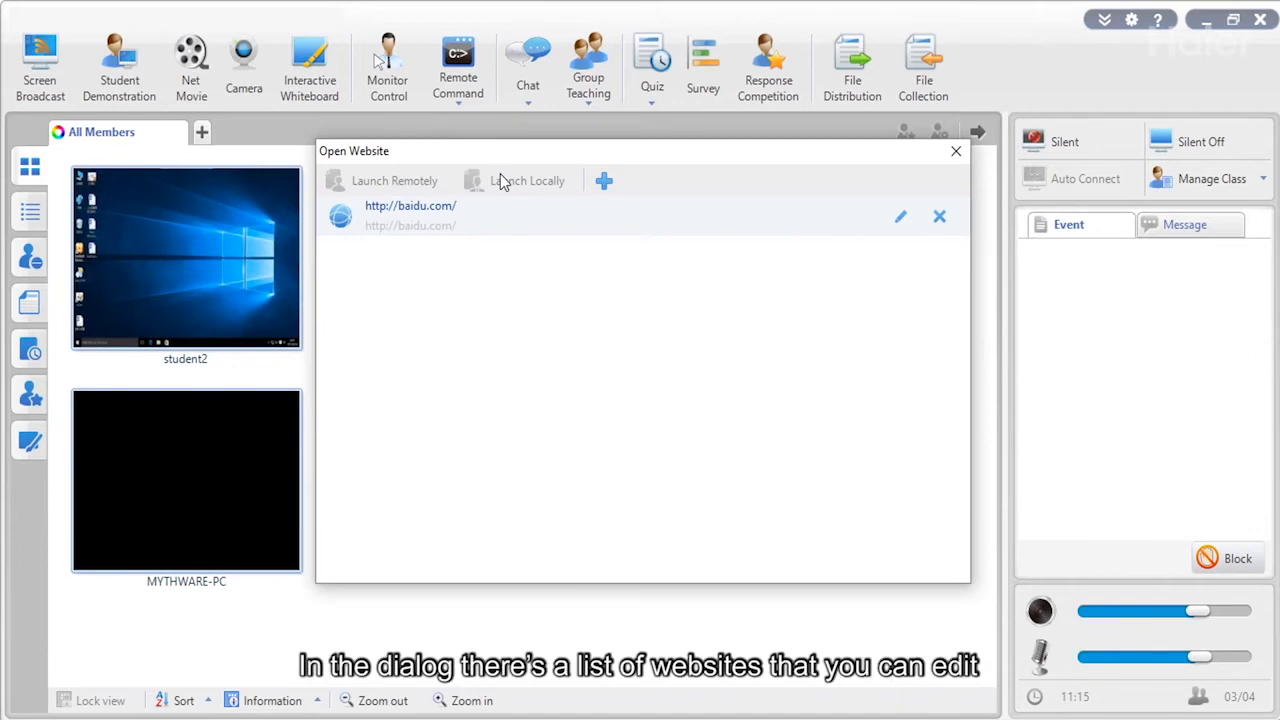
{"action": "left_click", "coordinate": [490, 229]}
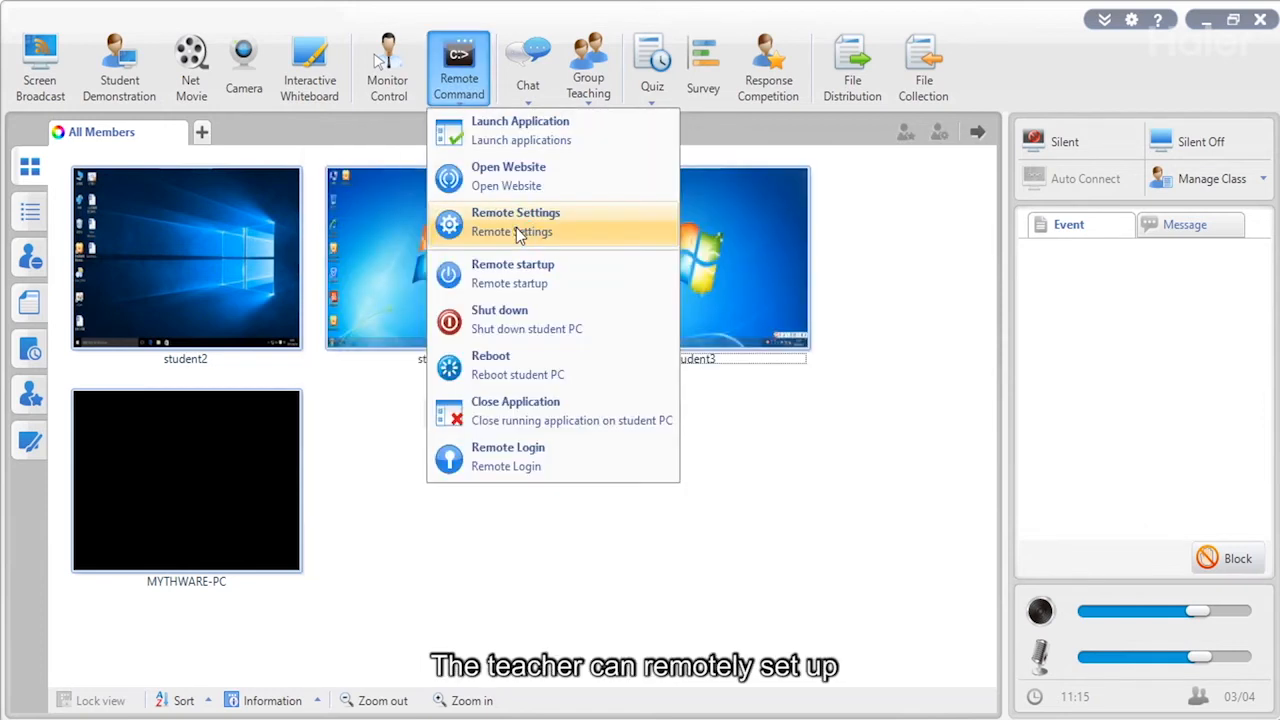
{"action": "left_click", "coordinate": [528, 226]}
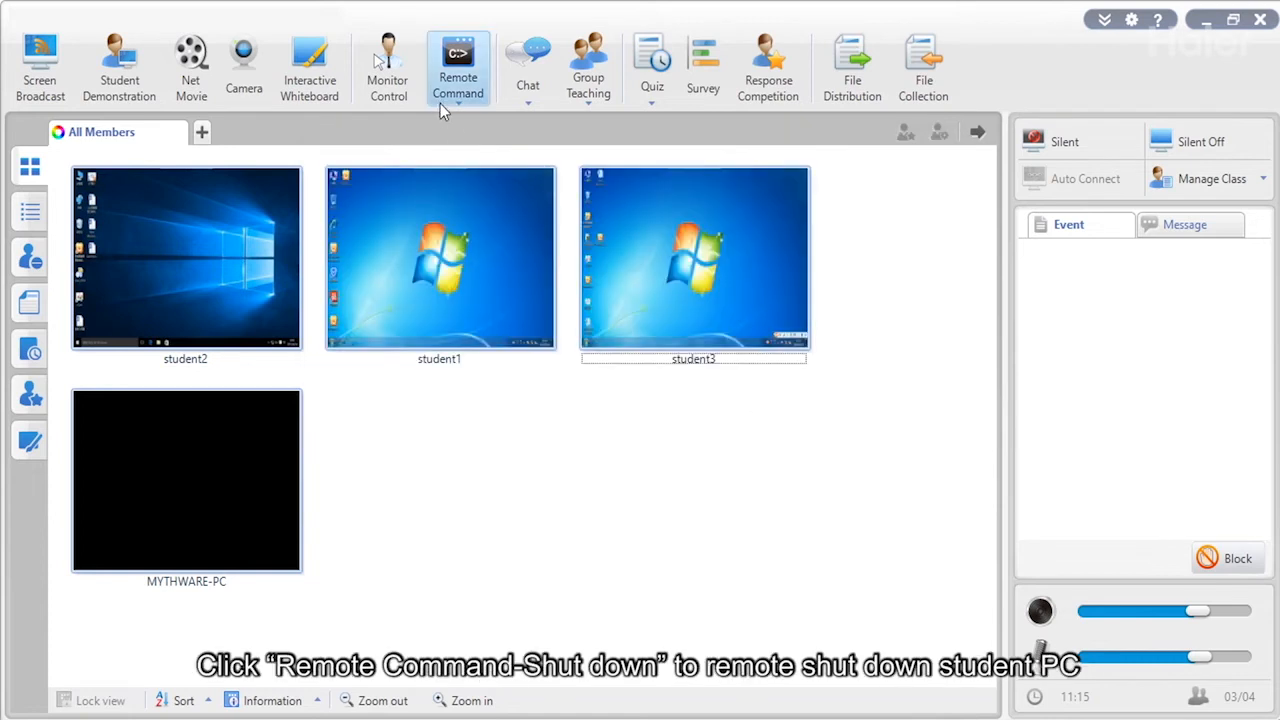
Force shut down the student computers without warning the students.
{"action": "left_click", "coordinate": [439, 101]}
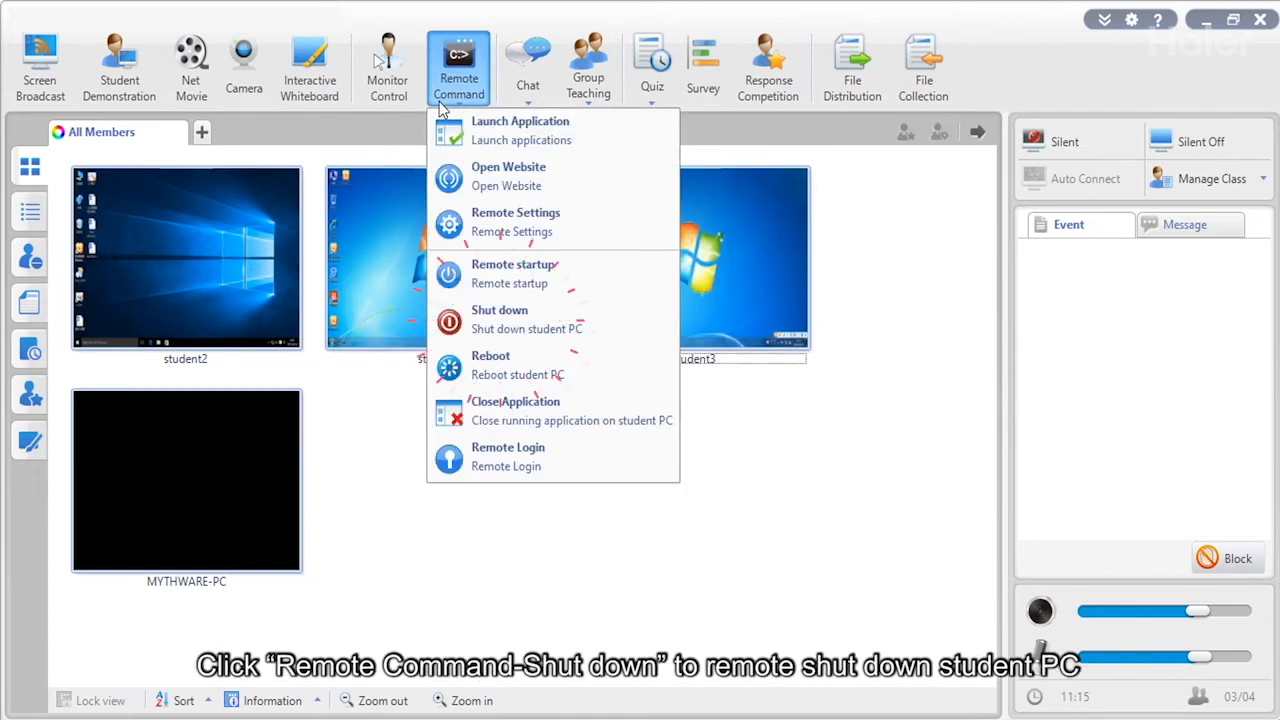
{"action": "left_click", "coordinate": [516, 321]}
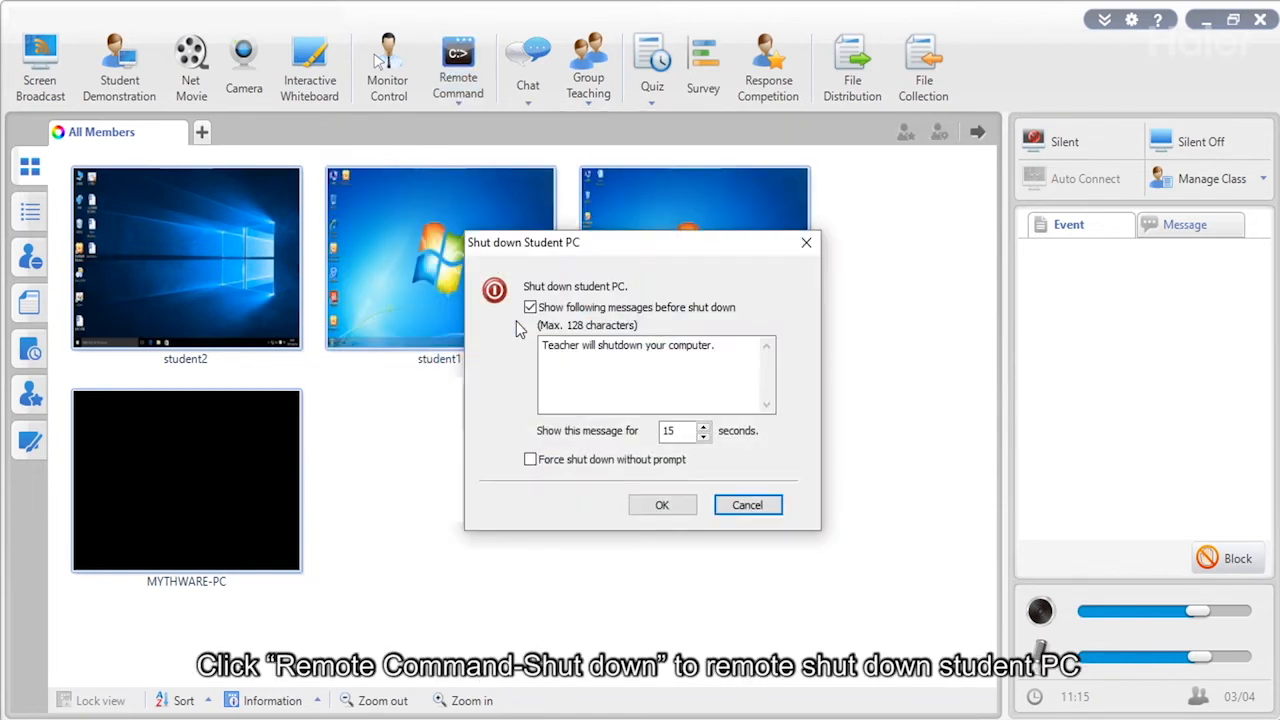
{"action": "left_click", "coordinate": [531, 459]}
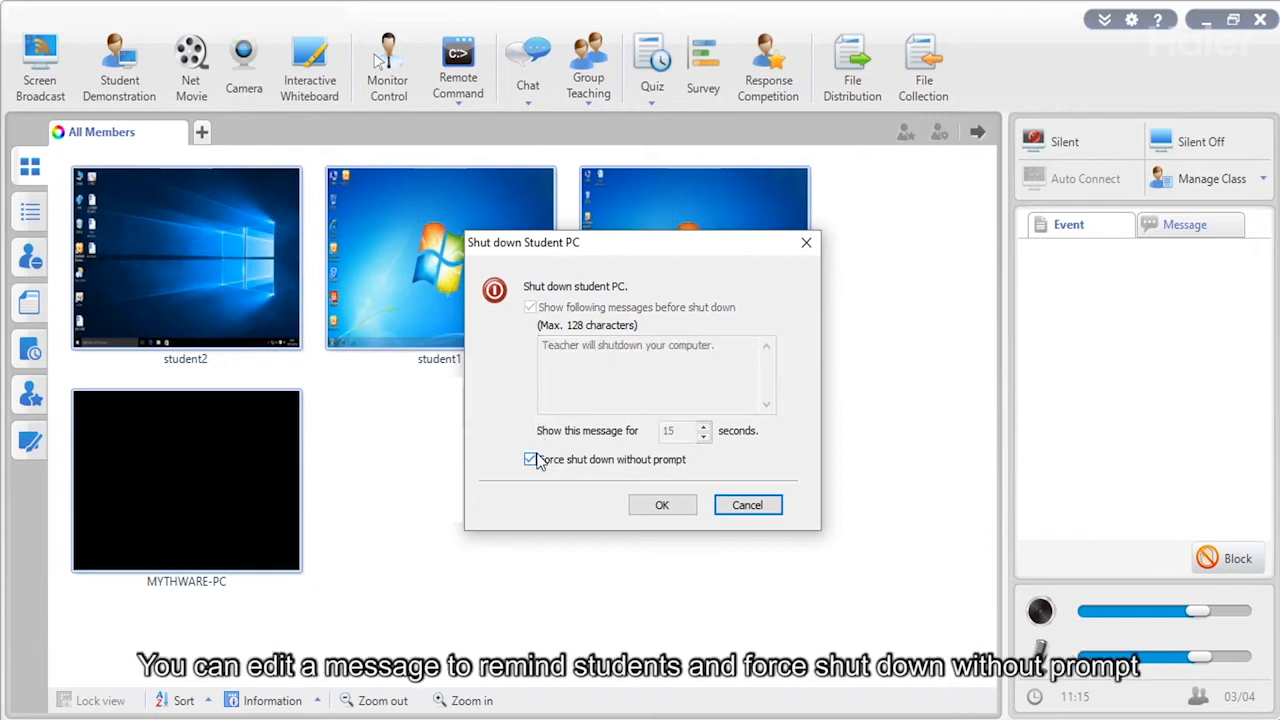
{"action": "left_click", "coordinate": [663, 505]}
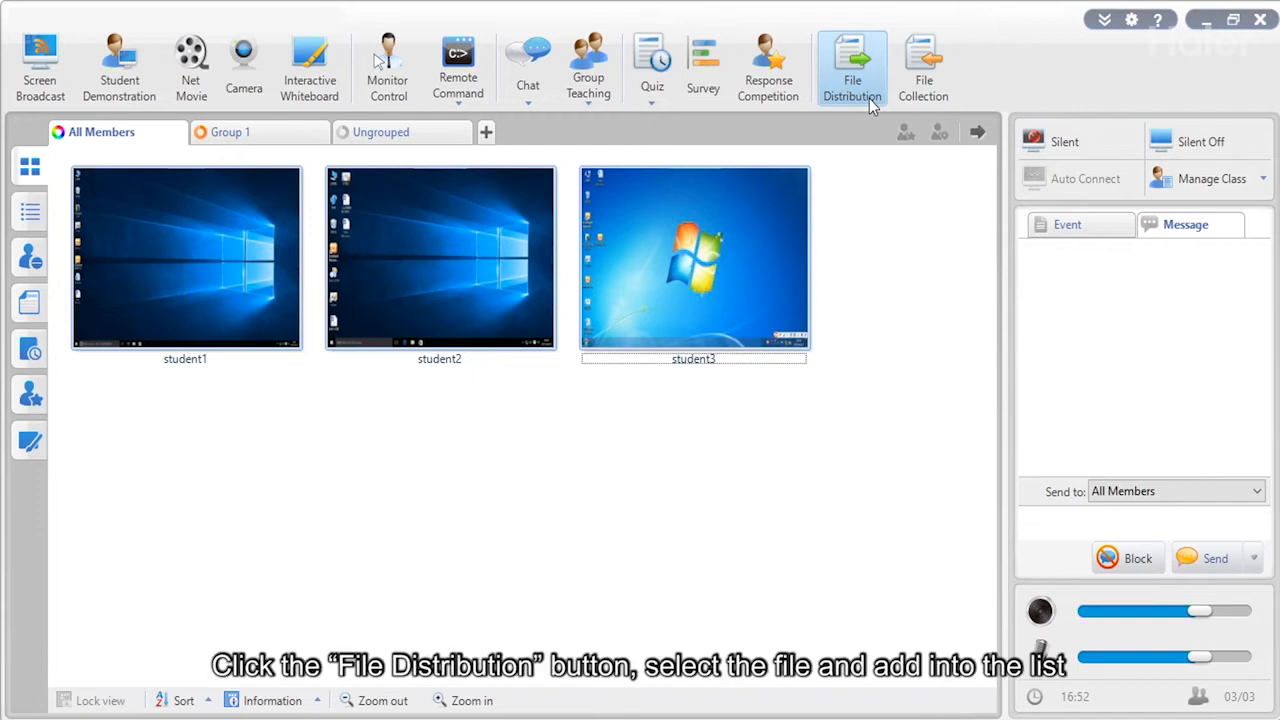
Distribute the Word document to the students, then switch to the File Collection view.
{"action": "left_click", "coordinate": [869, 98]}
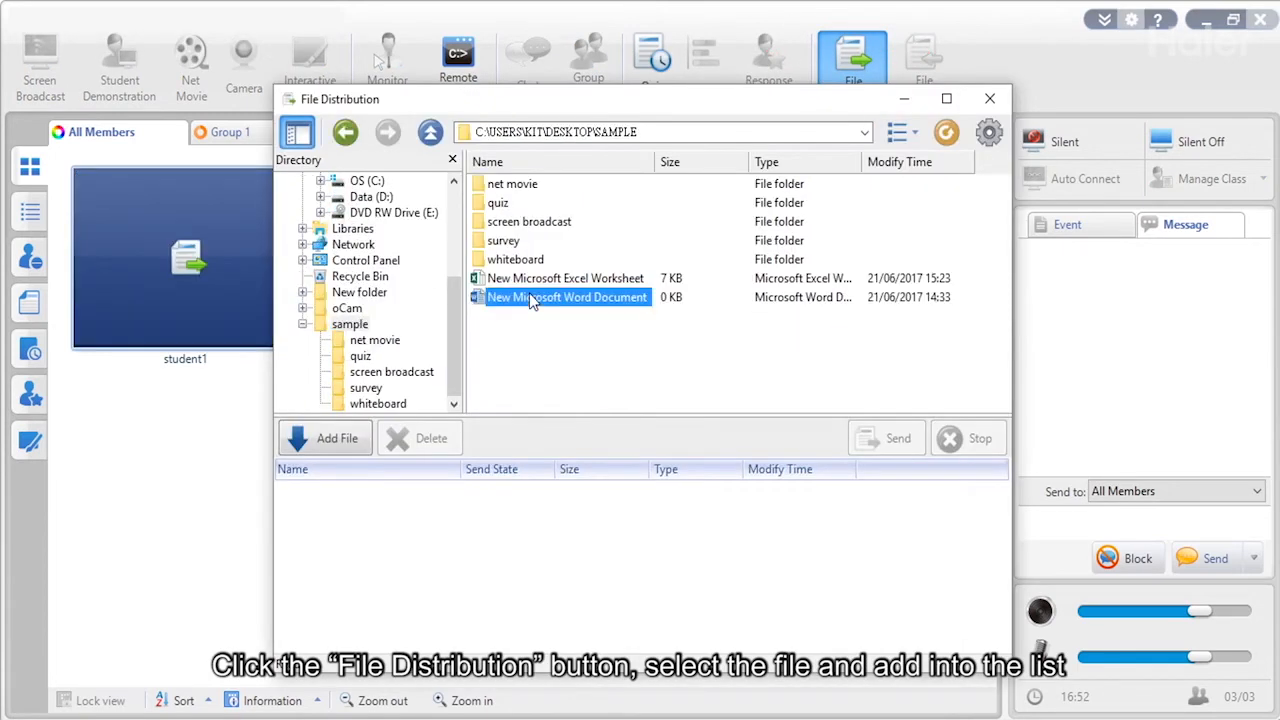
{"action": "left_click", "coordinate": [319, 445]}
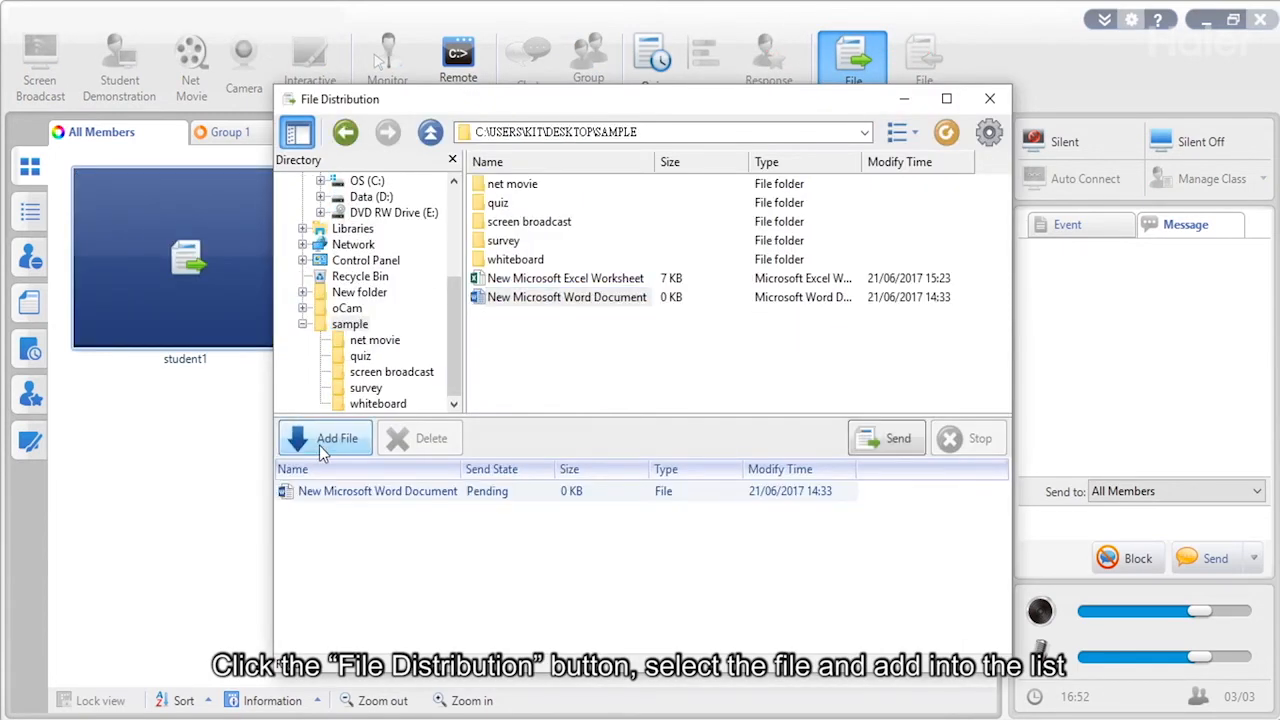
{"action": "left_click", "coordinate": [879, 443]}
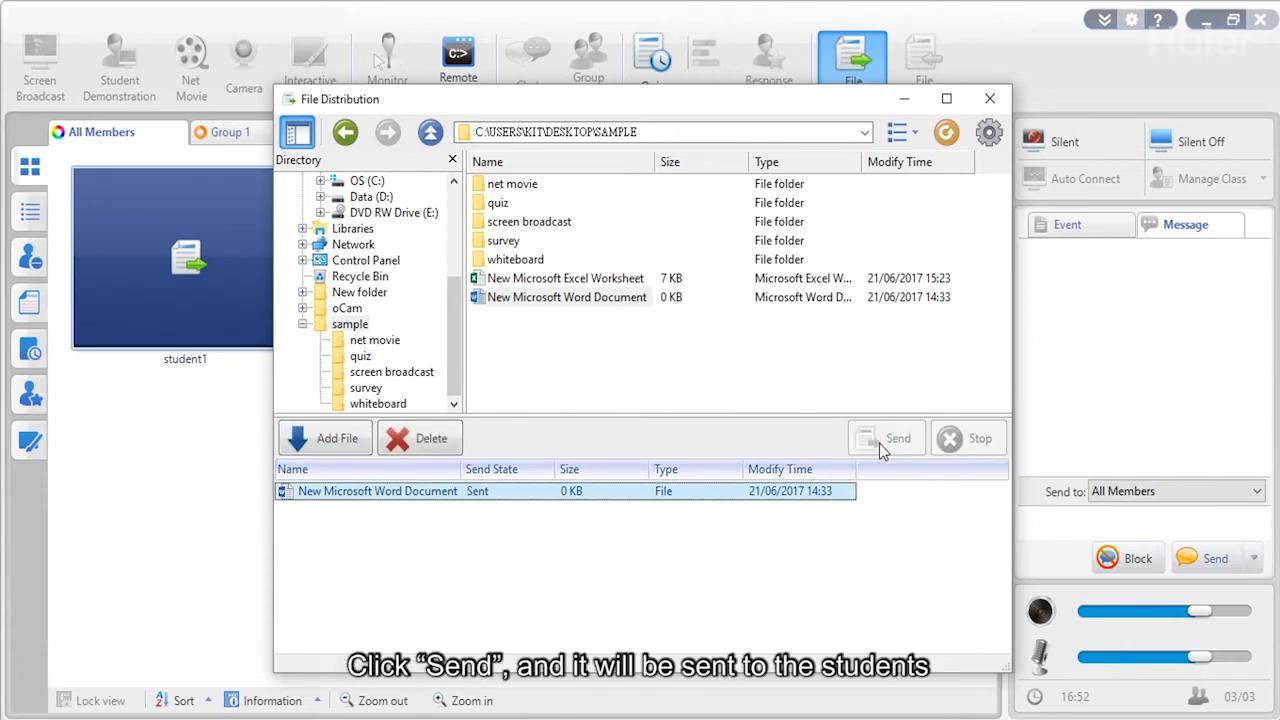
{"action": "left_click", "coordinate": [990, 98]}
{"action": "left_click", "coordinate": [936, 94]}
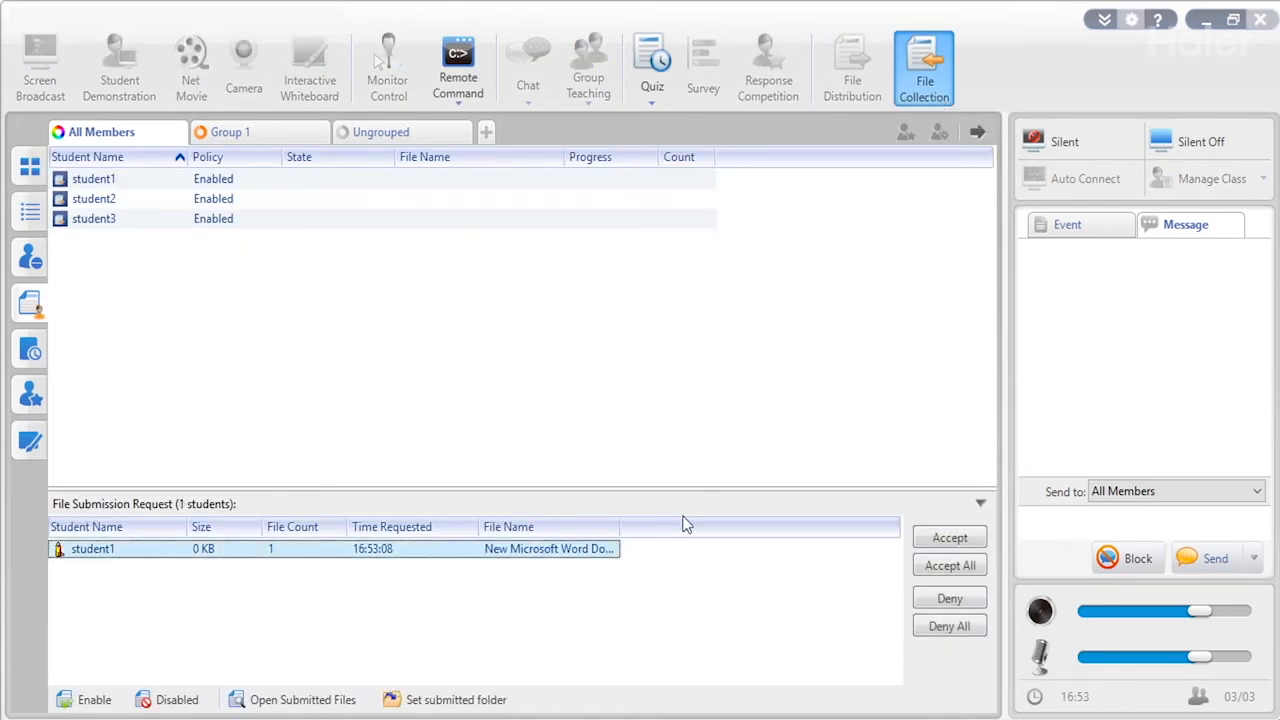
Accept student1's and student3's file submissions so both finish at 100%.
{"action": "left_click", "coordinate": [935, 541]}
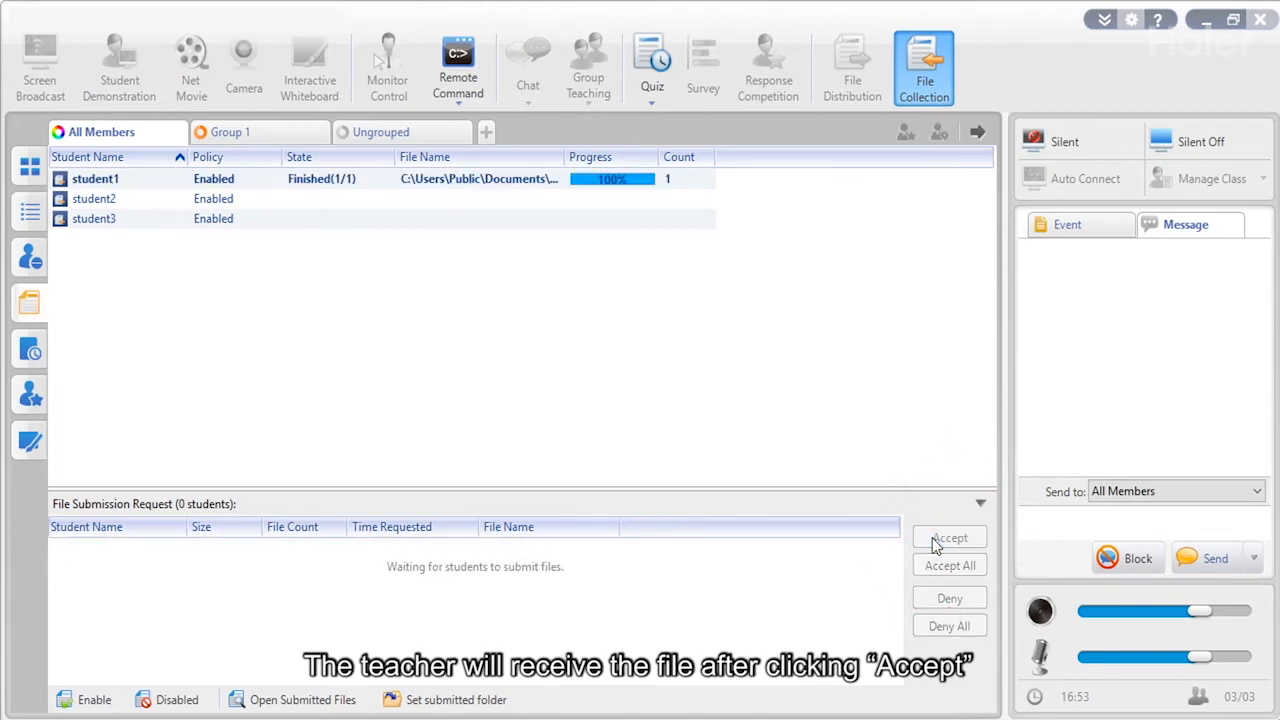
{"action": "left_click", "coordinate": [478, 185]}
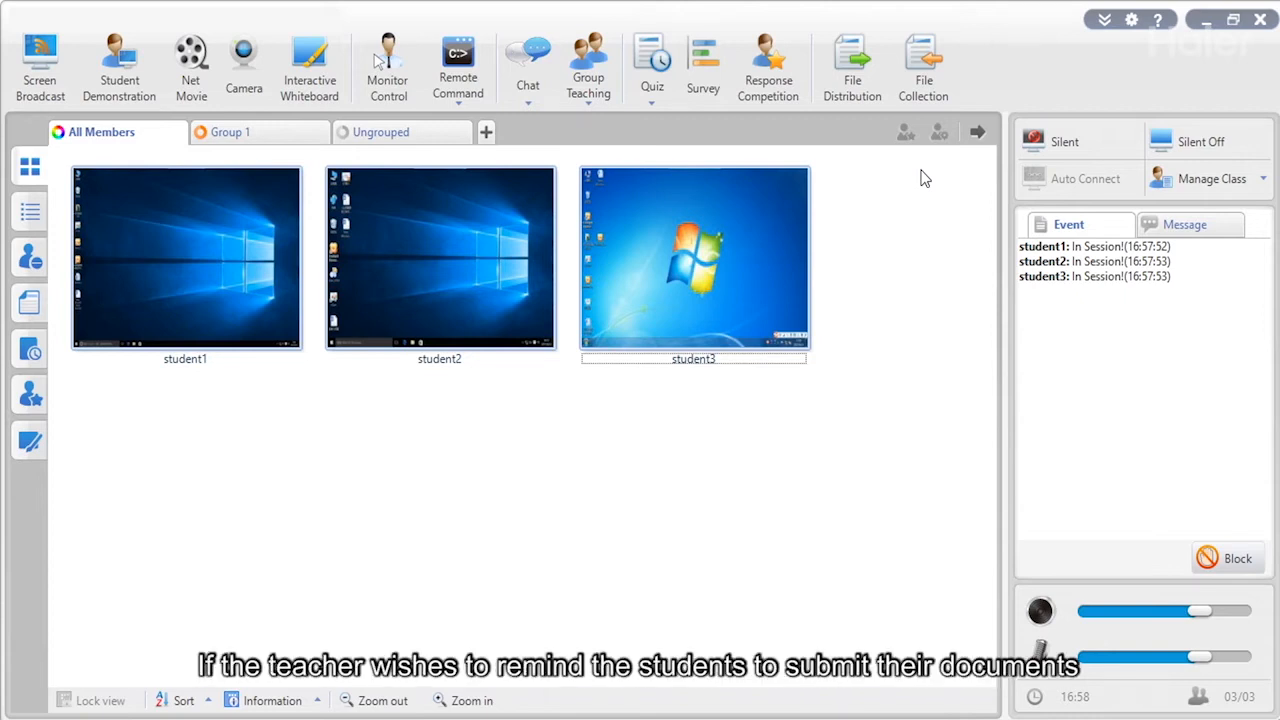
{"action": "left_click", "coordinate": [928, 90]}
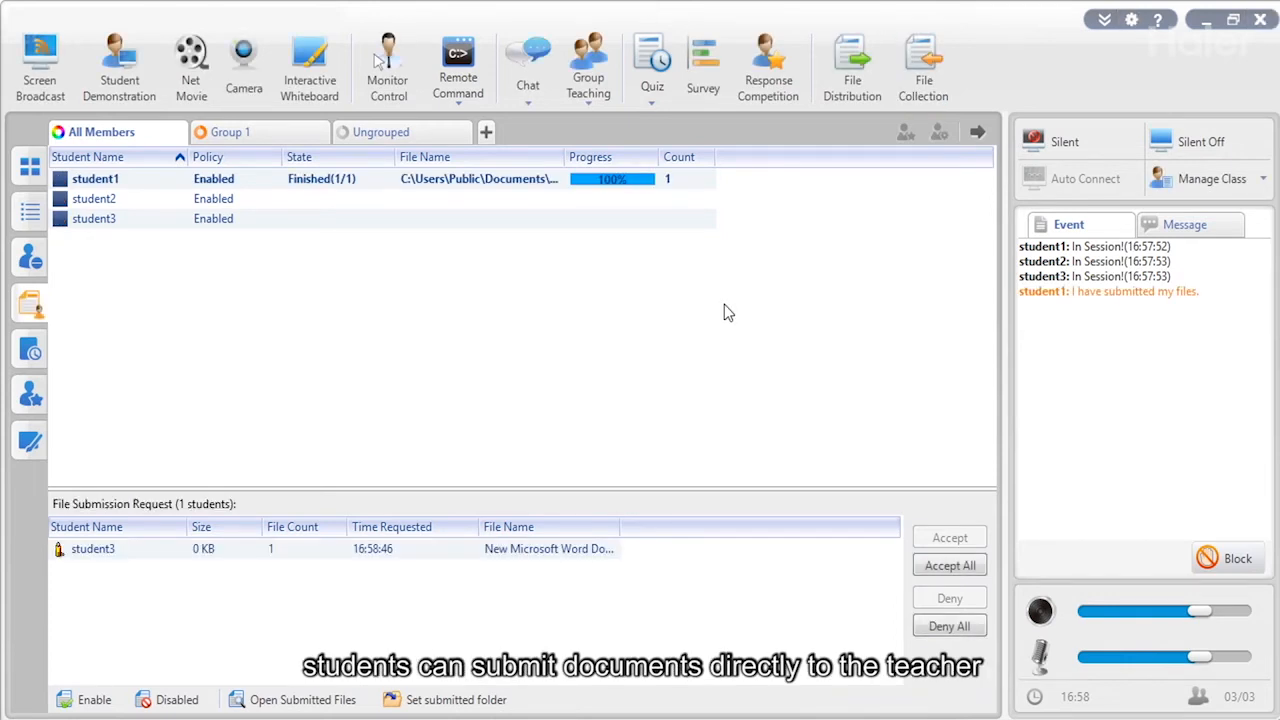
{"action": "left_click", "coordinate": [330, 550]}
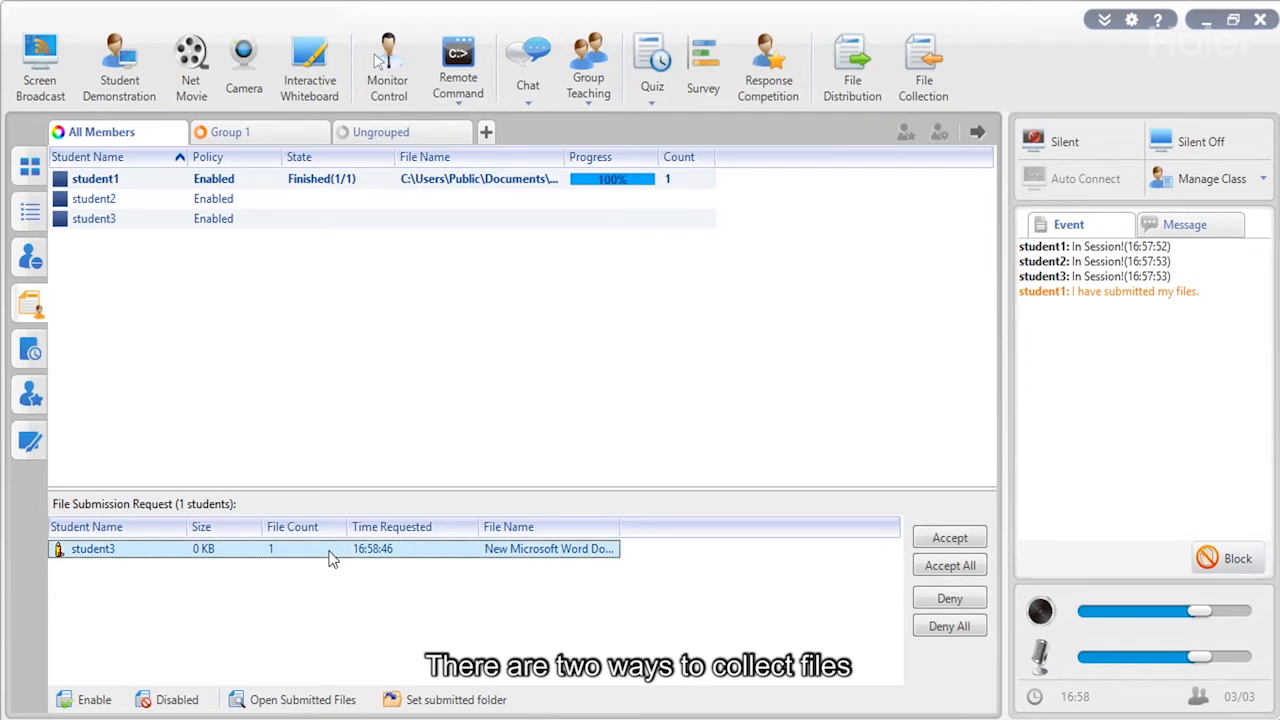
{"action": "left_click", "coordinate": [968, 542]}
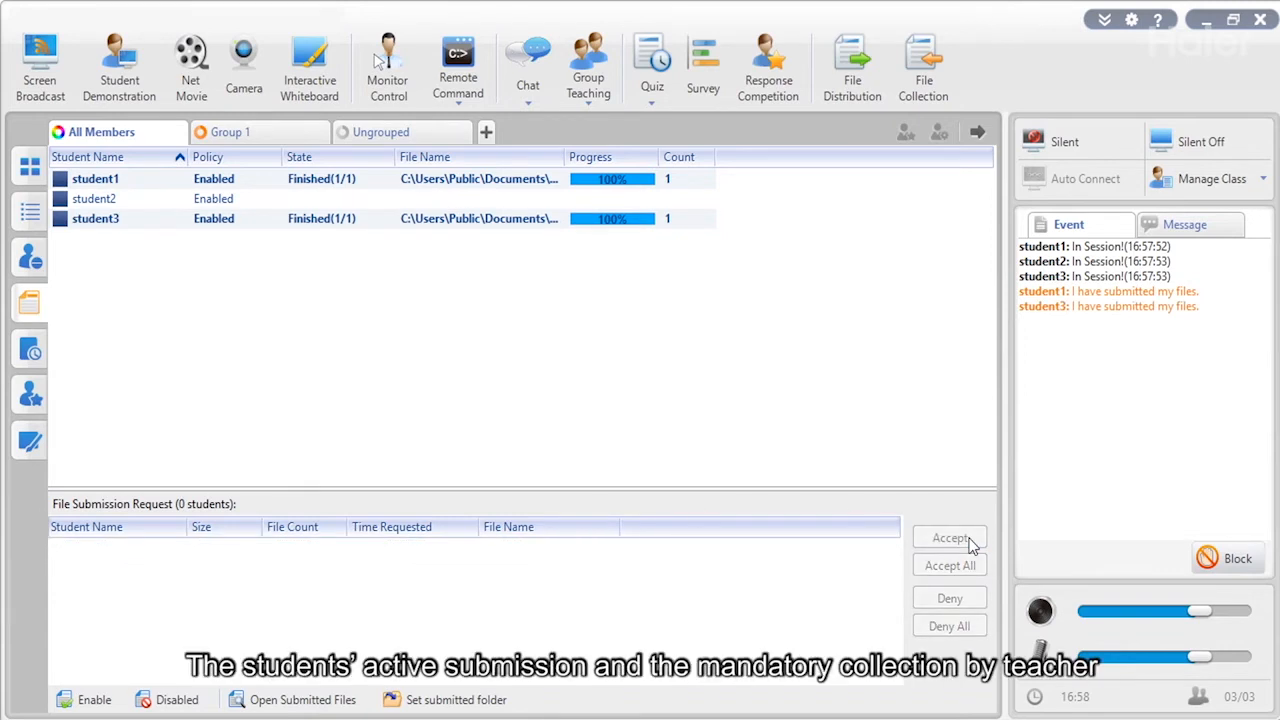
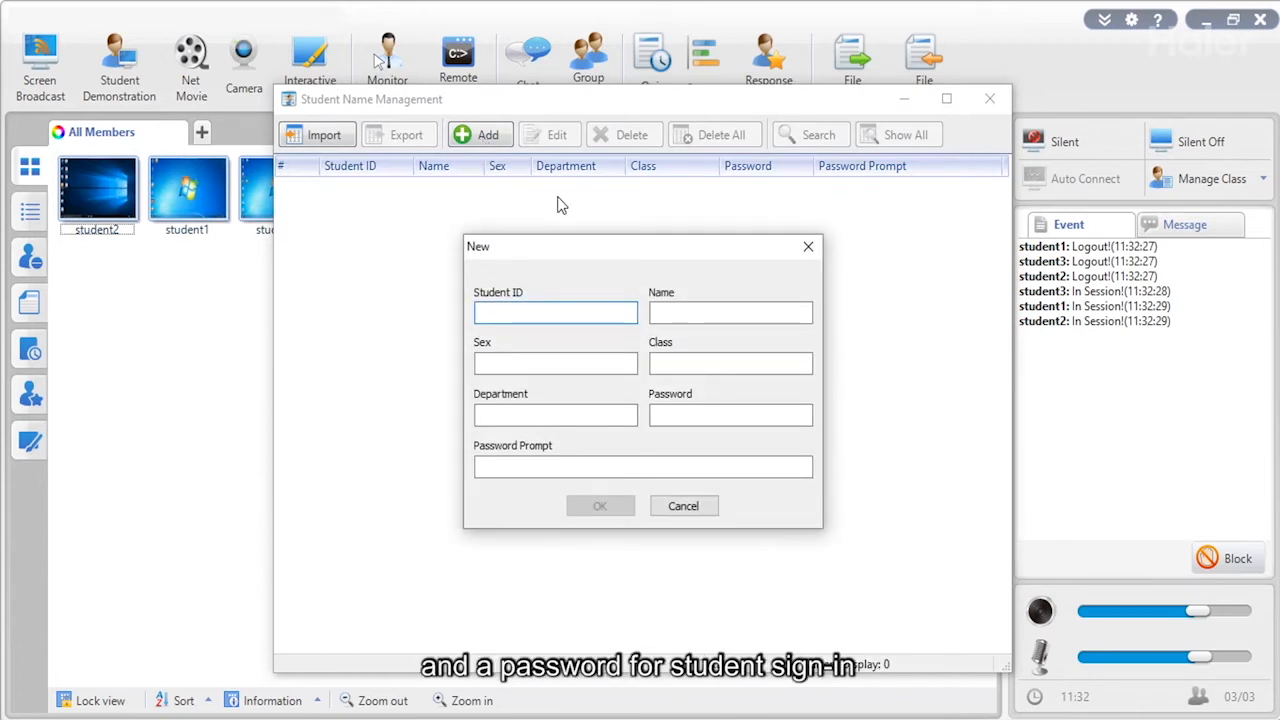
Import the Student List Excel (*.xlsx) file into the name list, then close the report and window.
{"action": "left_click", "coordinate": [808, 247]}
{"action": "left_click", "coordinate": [330, 145]}
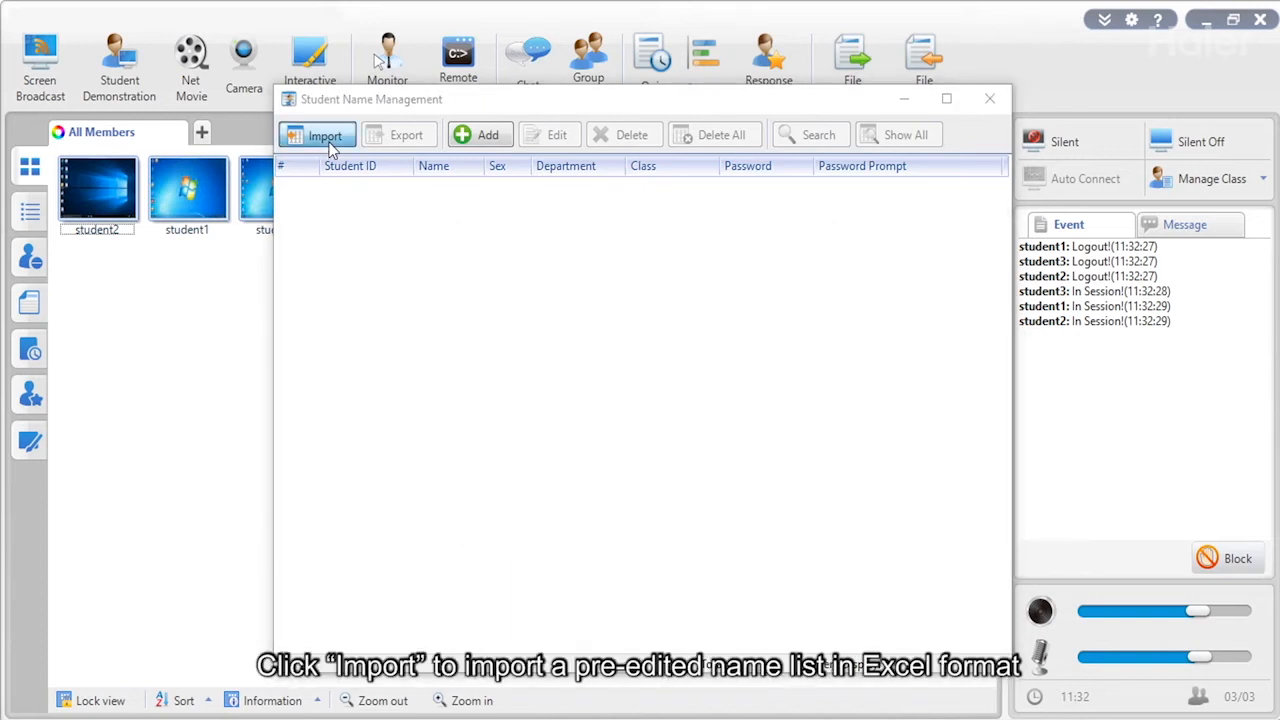
{"action": "left_click", "coordinate": [640, 567]}
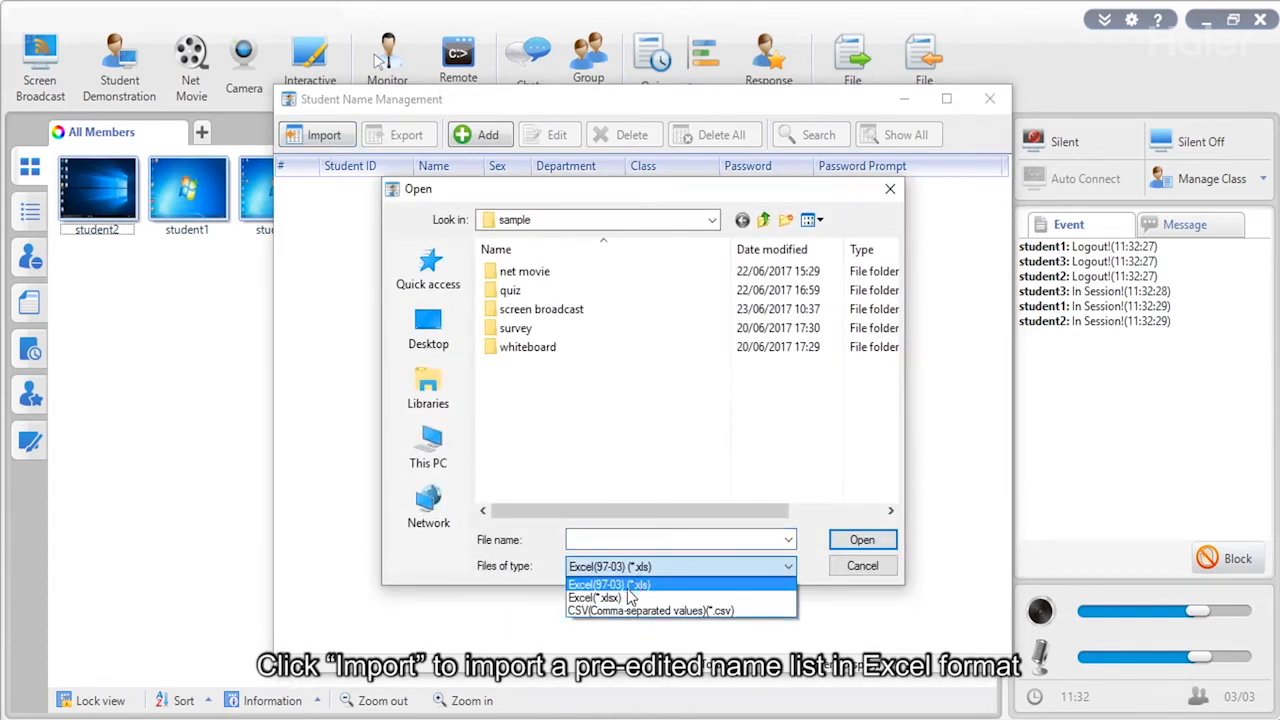
{"action": "left_click", "coordinate": [625, 597]}
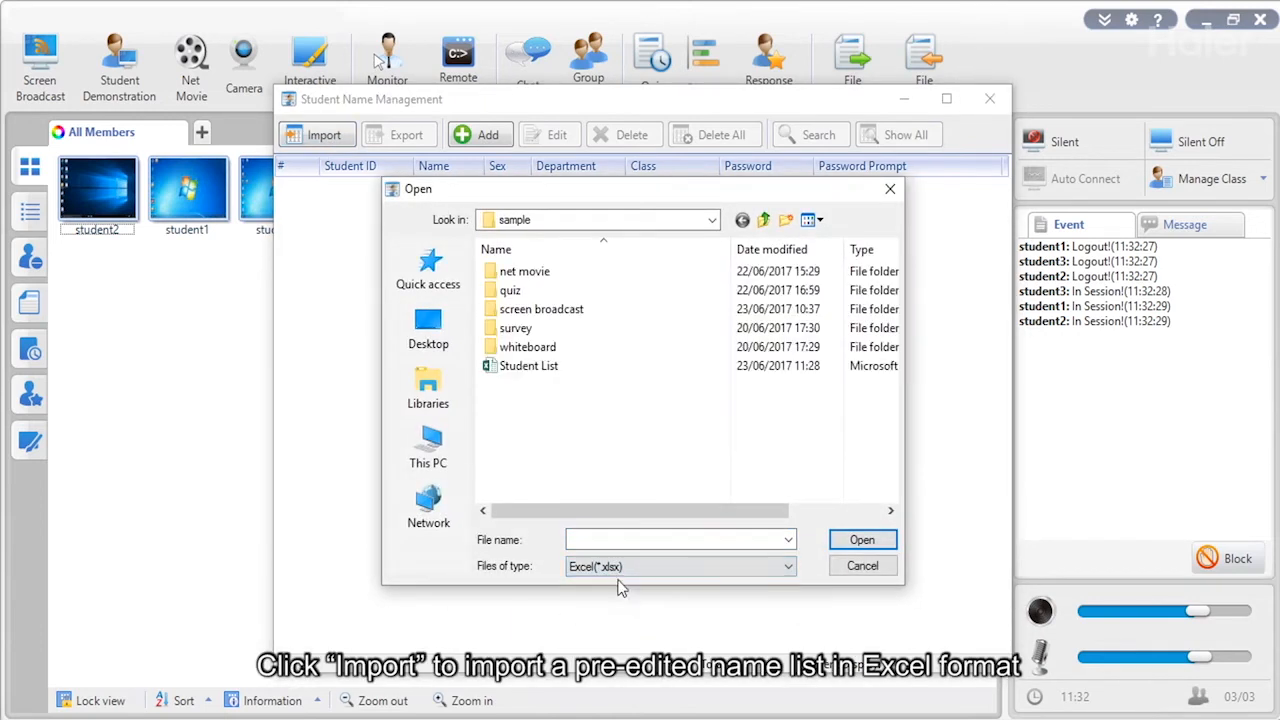
{"action": "left_click", "coordinate": [550, 368]}
{"action": "left_click", "coordinate": [884, 542]}
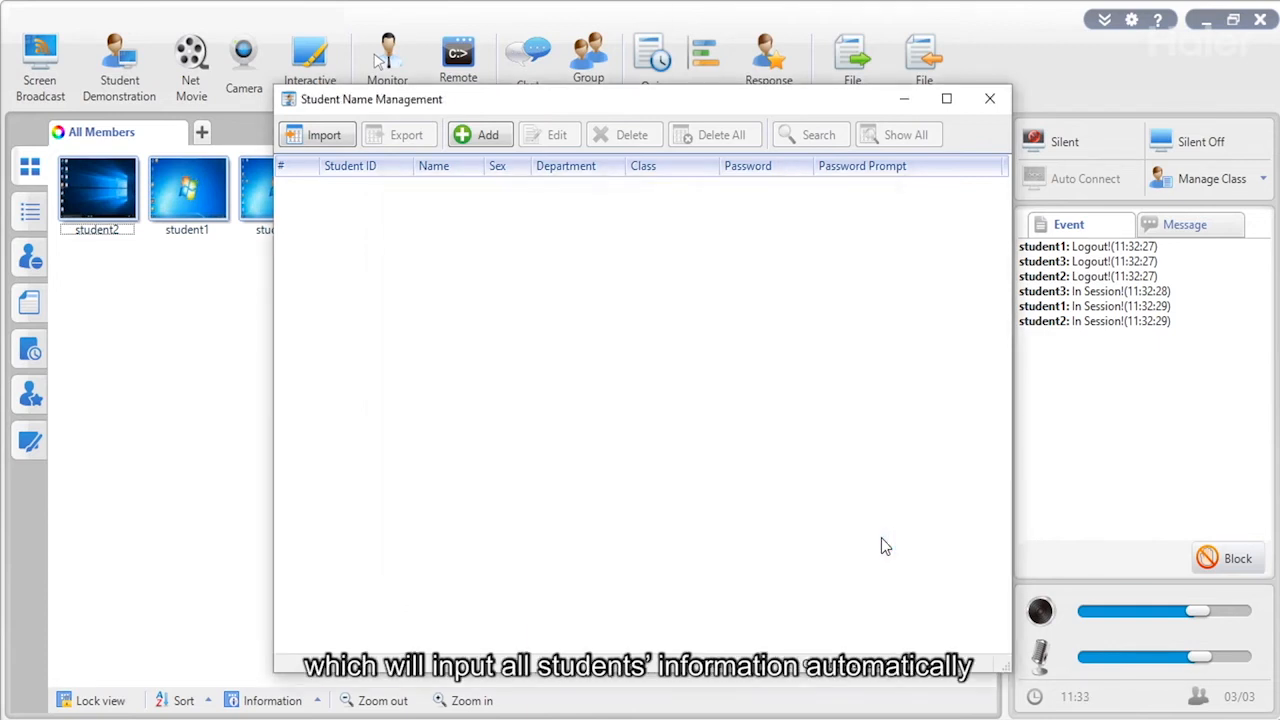
{"action": "left_click", "coordinate": [585, 535]}
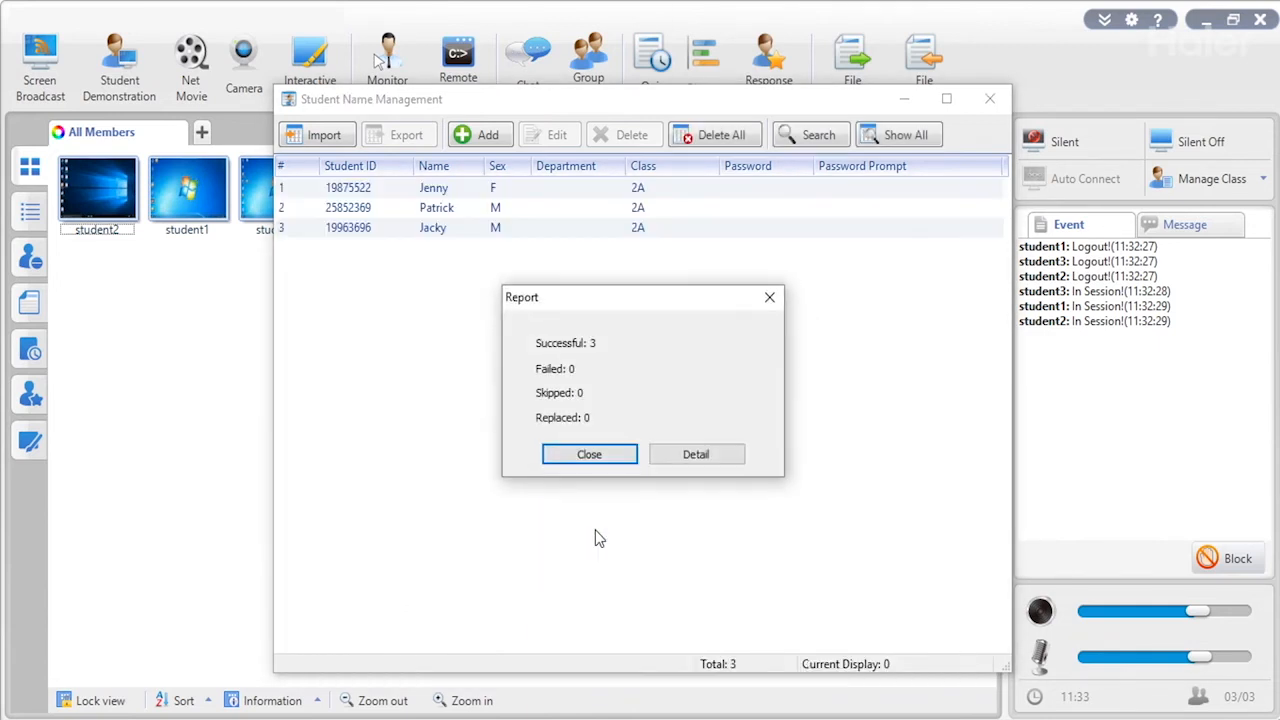
{"action": "left_click", "coordinate": [590, 453]}
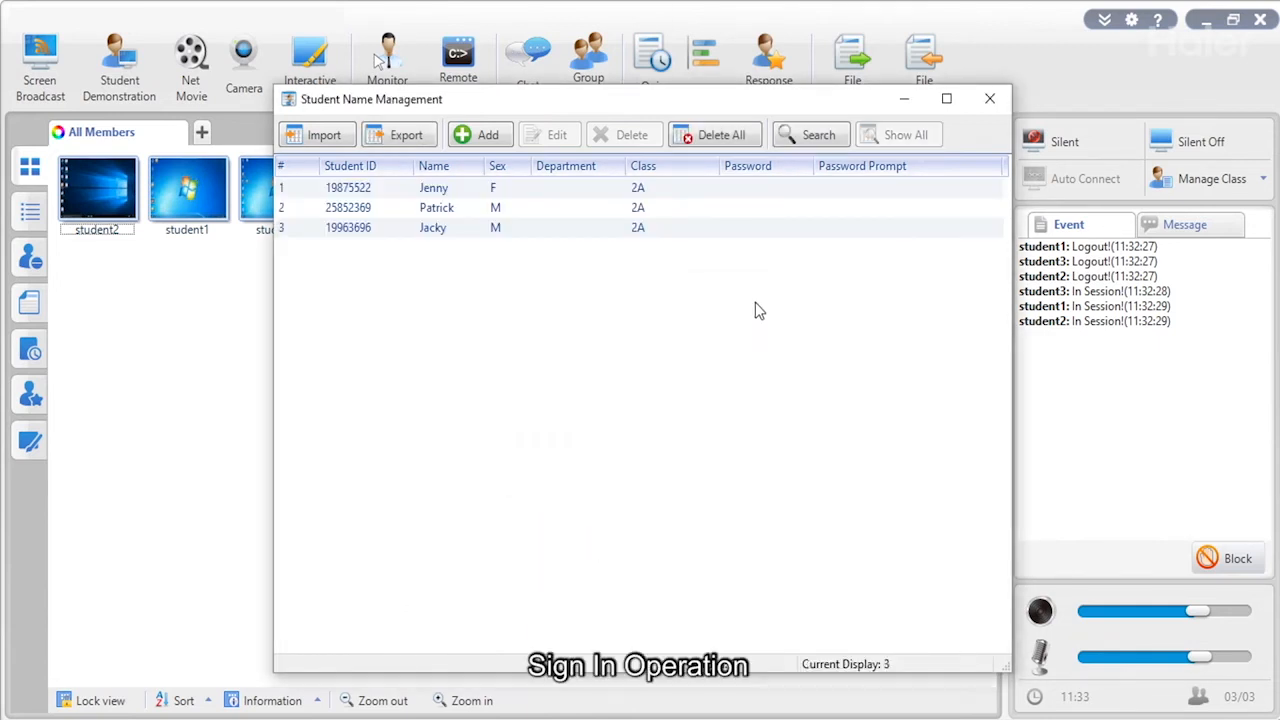
{"action": "left_click", "coordinate": [989, 100]}
Start a password-verified student sign-in with an 11:37:00 late cutoff.
{"action": "left_click", "coordinate": [1175, 185]}
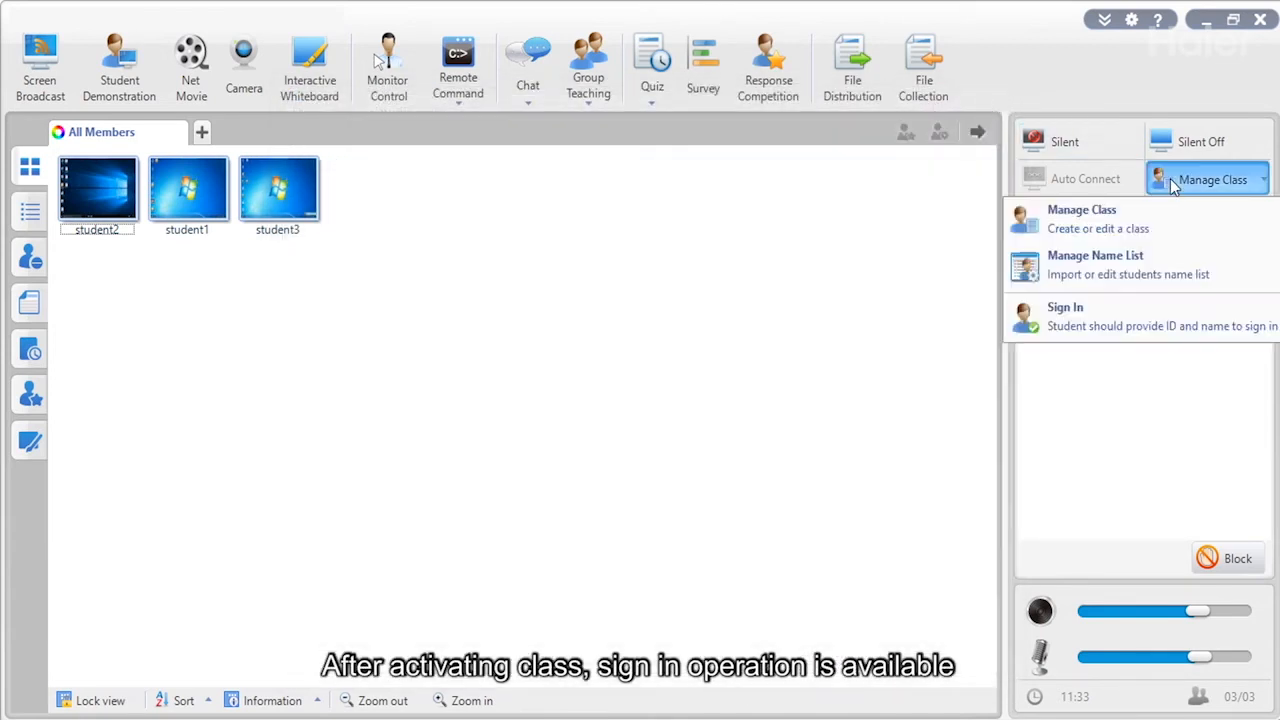
{"action": "left_click", "coordinate": [1077, 326]}
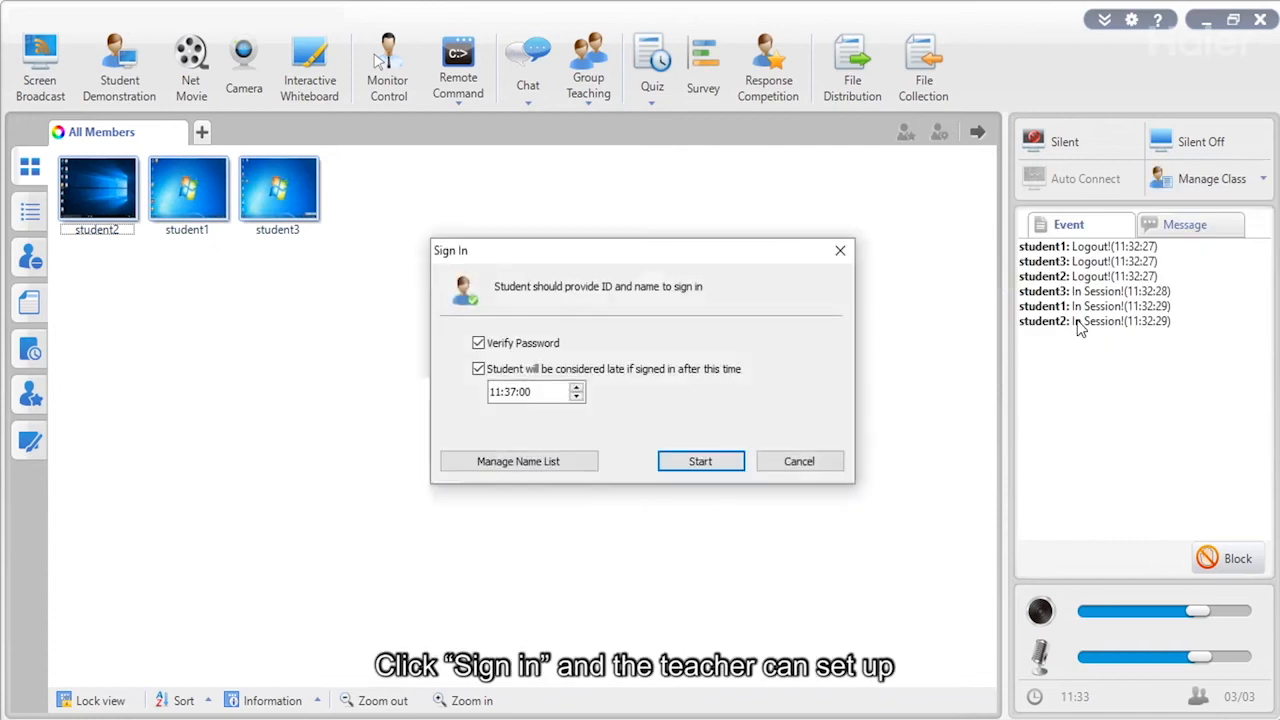
{"action": "left_click", "coordinate": [701, 462]}
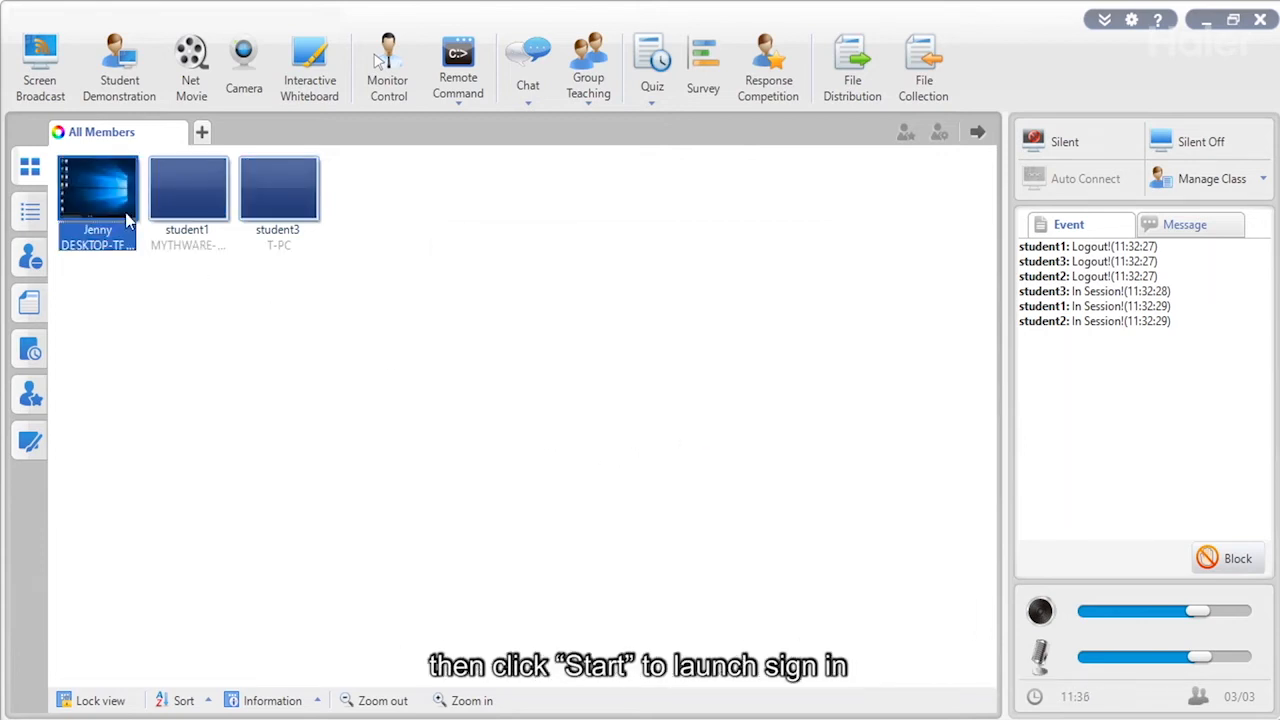
Review the students' signed-in attendance records.
{"action": "left_click", "coordinate": [1212, 179]}
{"action": "left_click", "coordinate": [1091, 406]}
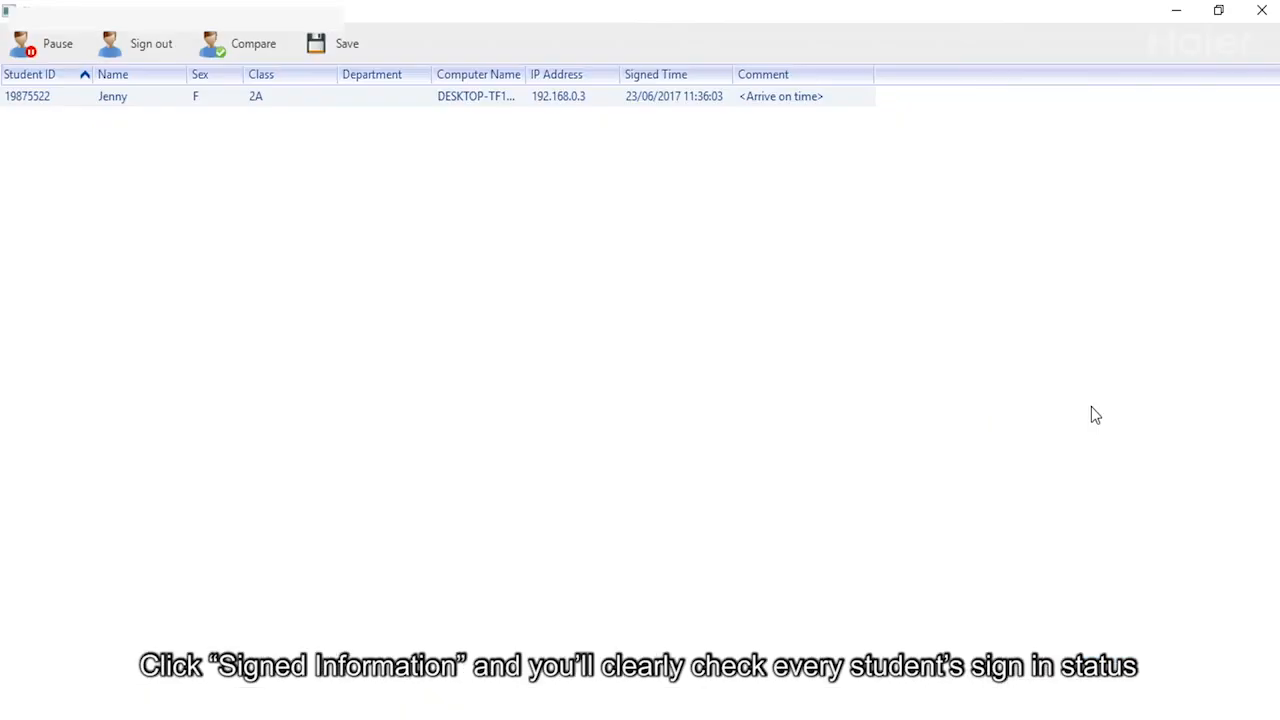
{"action": "left_click", "coordinate": [349, 100]}
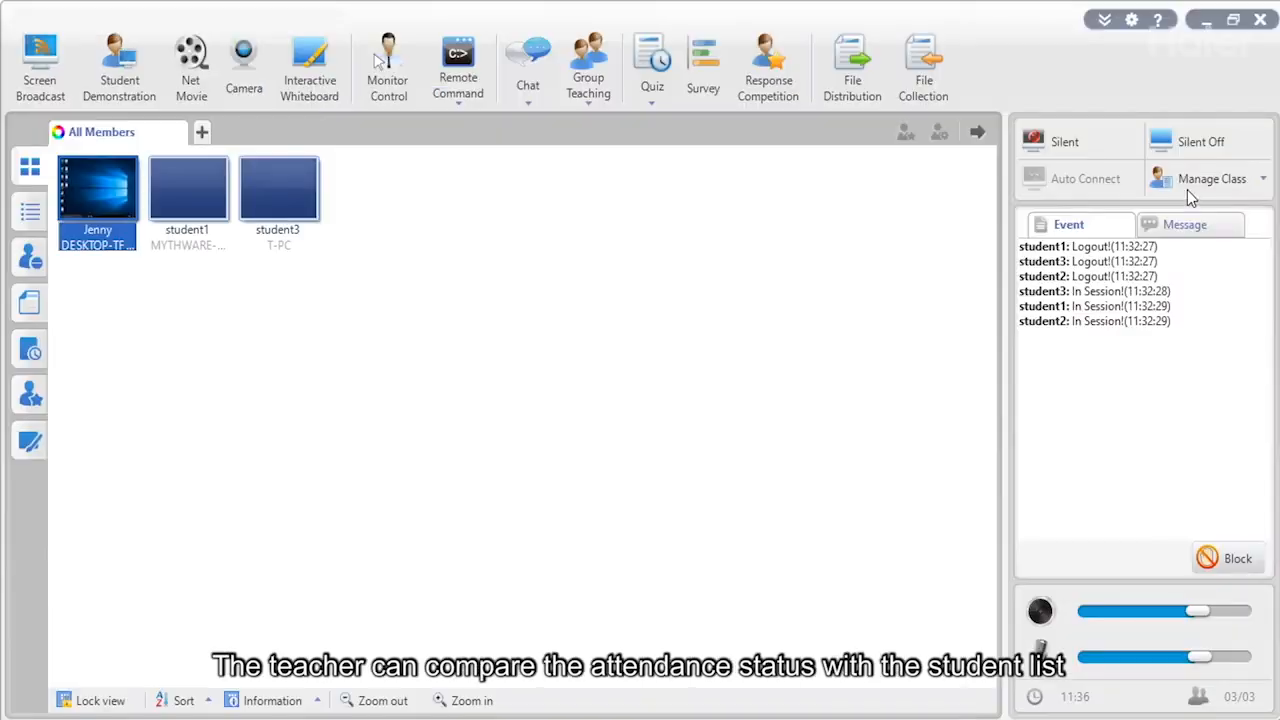
Switch the class to anonymous mode and deselect the student thumbnails.
{"action": "left_click", "coordinate": [1187, 188]}
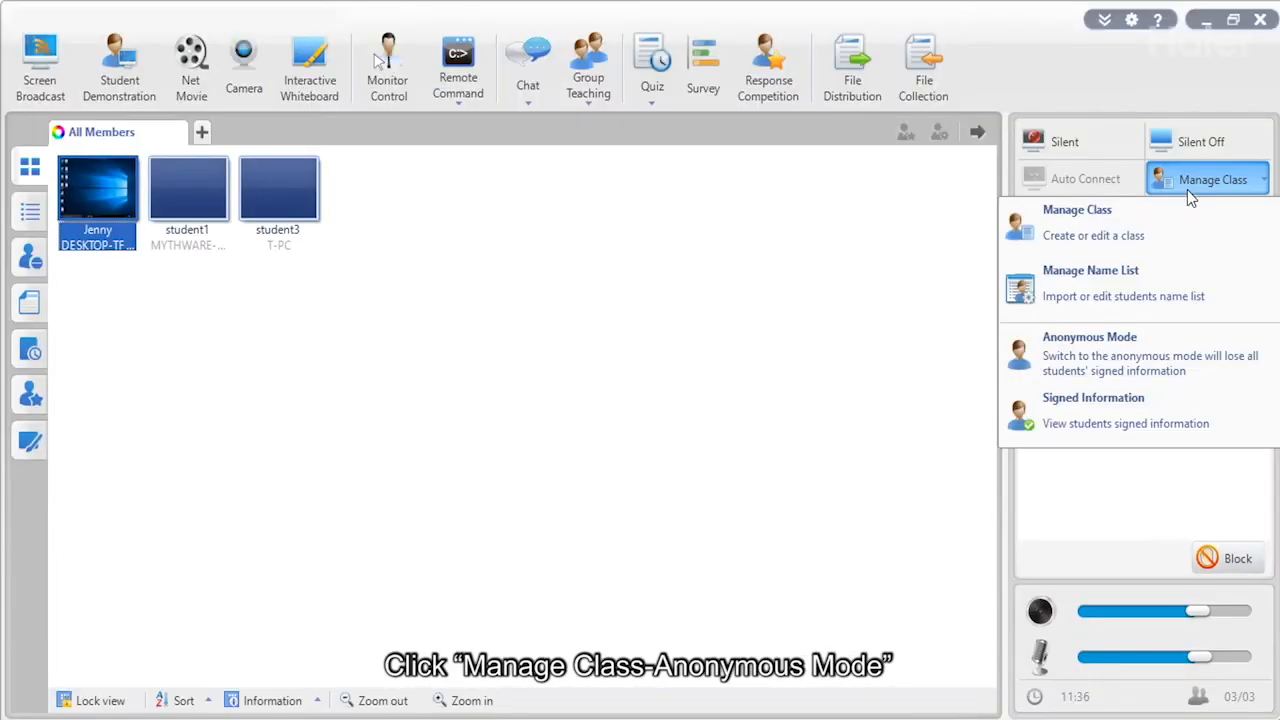
{"action": "left_click", "coordinate": [1118, 371]}
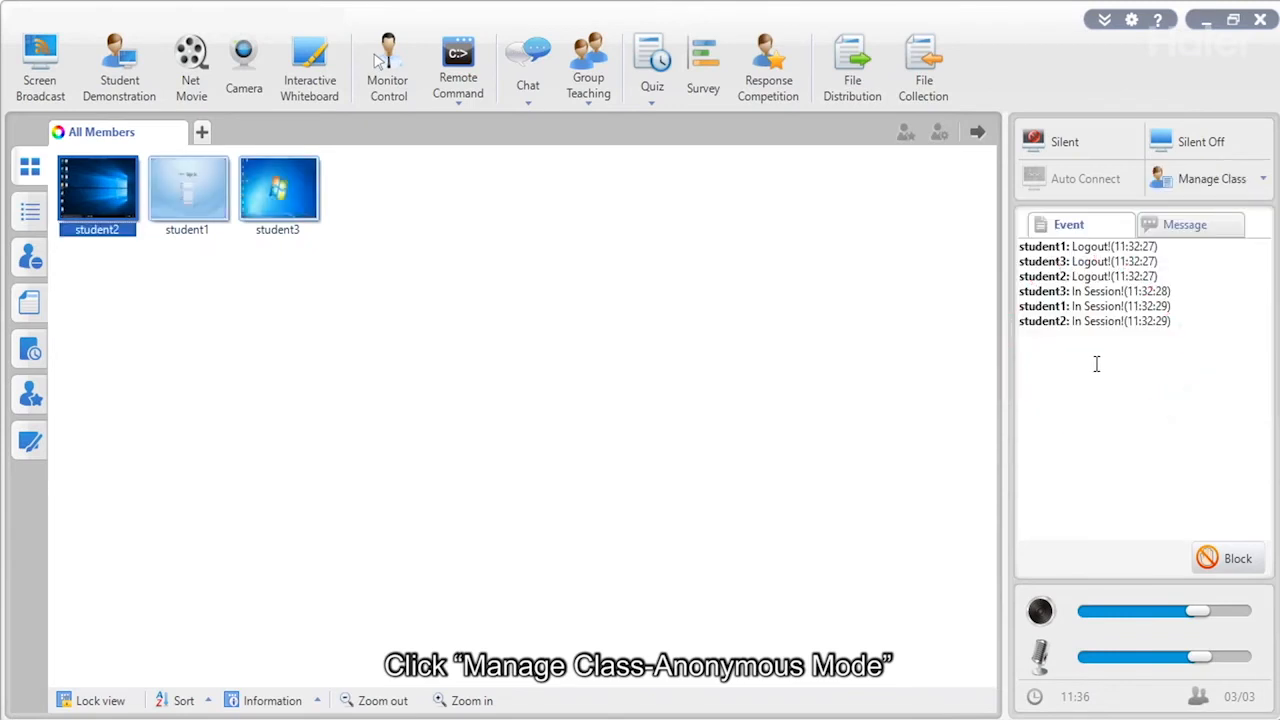
{"action": "left_click", "coordinate": [680, 330]}
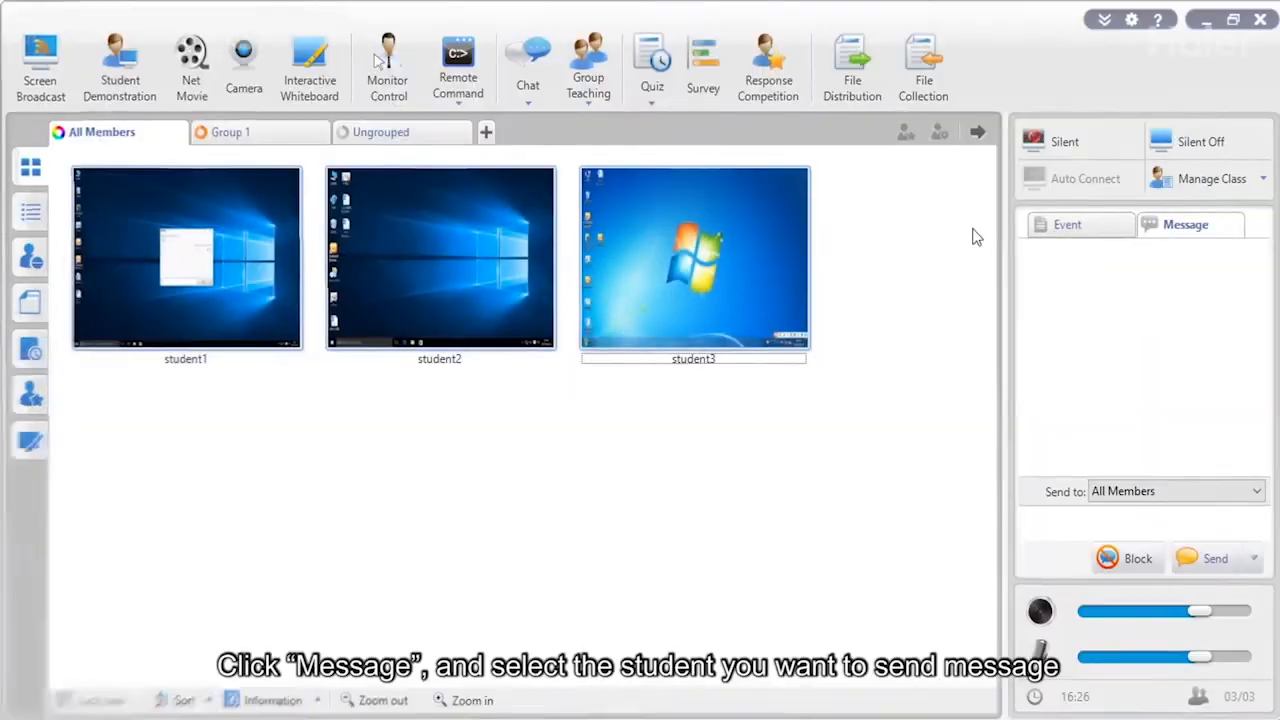
Address messages to All Members and block students from messaging the teacher.
{"action": "left_click", "coordinate": [1174, 234]}
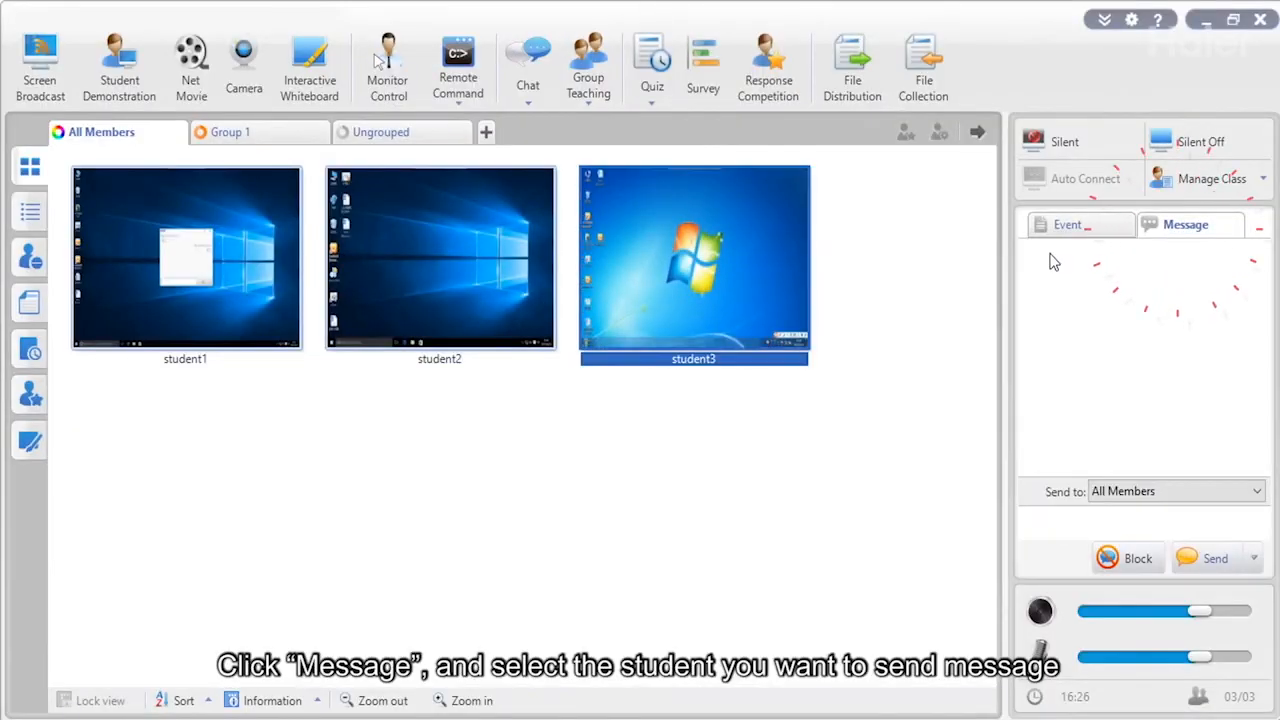
{"action": "left_click", "coordinate": [1122, 493]}
{"action": "left_click", "coordinate": [1112, 492]}
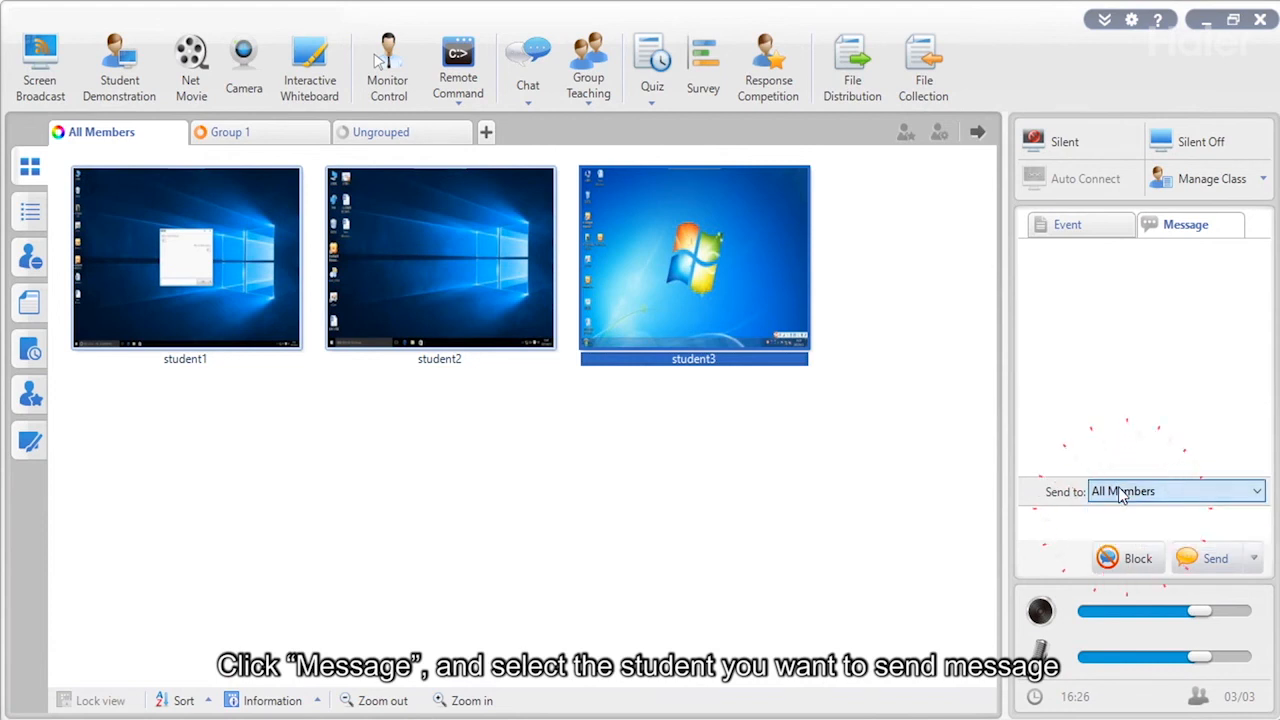
{"action": "left_click", "coordinate": [1076, 520]}
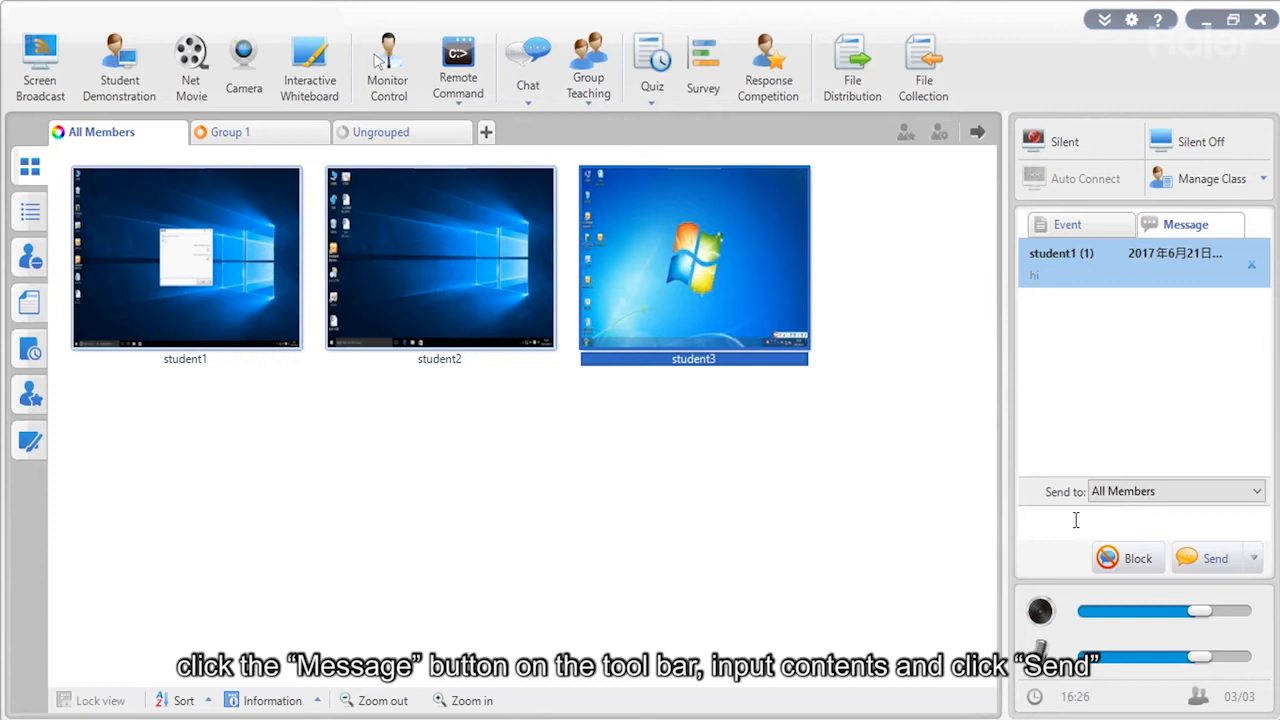
{"action": "left_click", "coordinate": [1115, 558]}
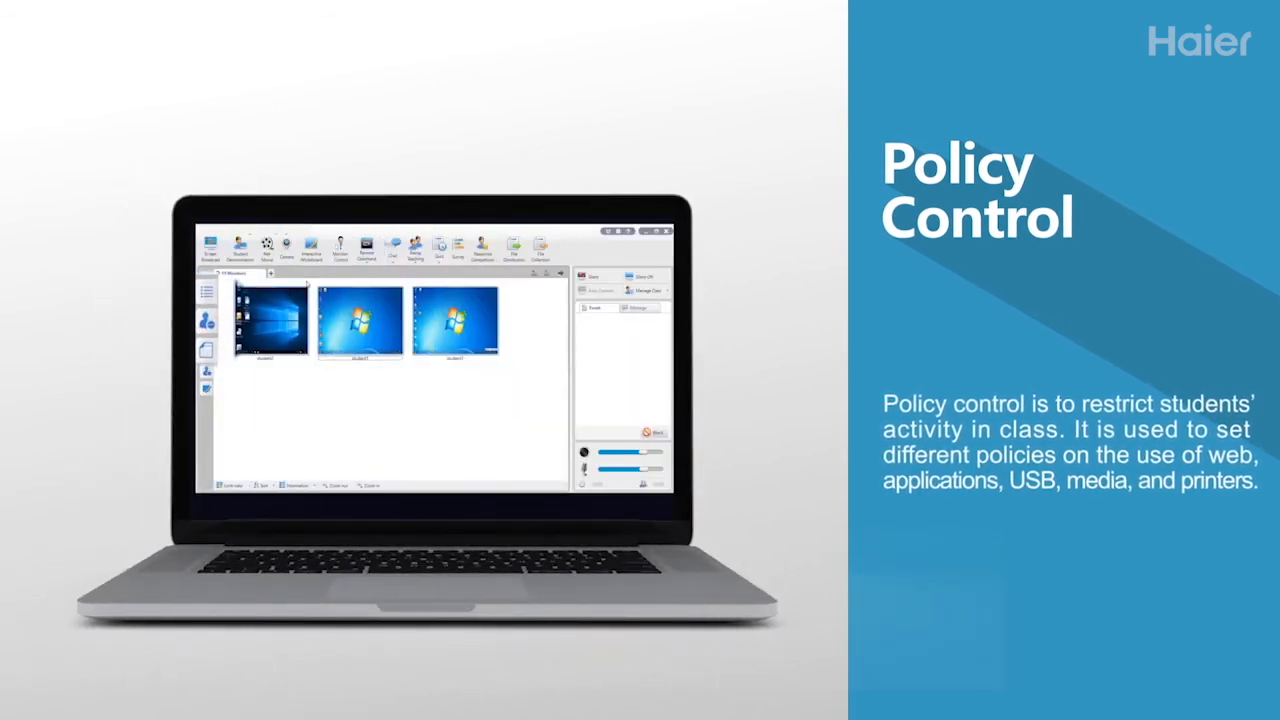
Switch to the policy view and bring up student2's web policy choices.
{"action": "left_click", "coordinate": [206, 318]}
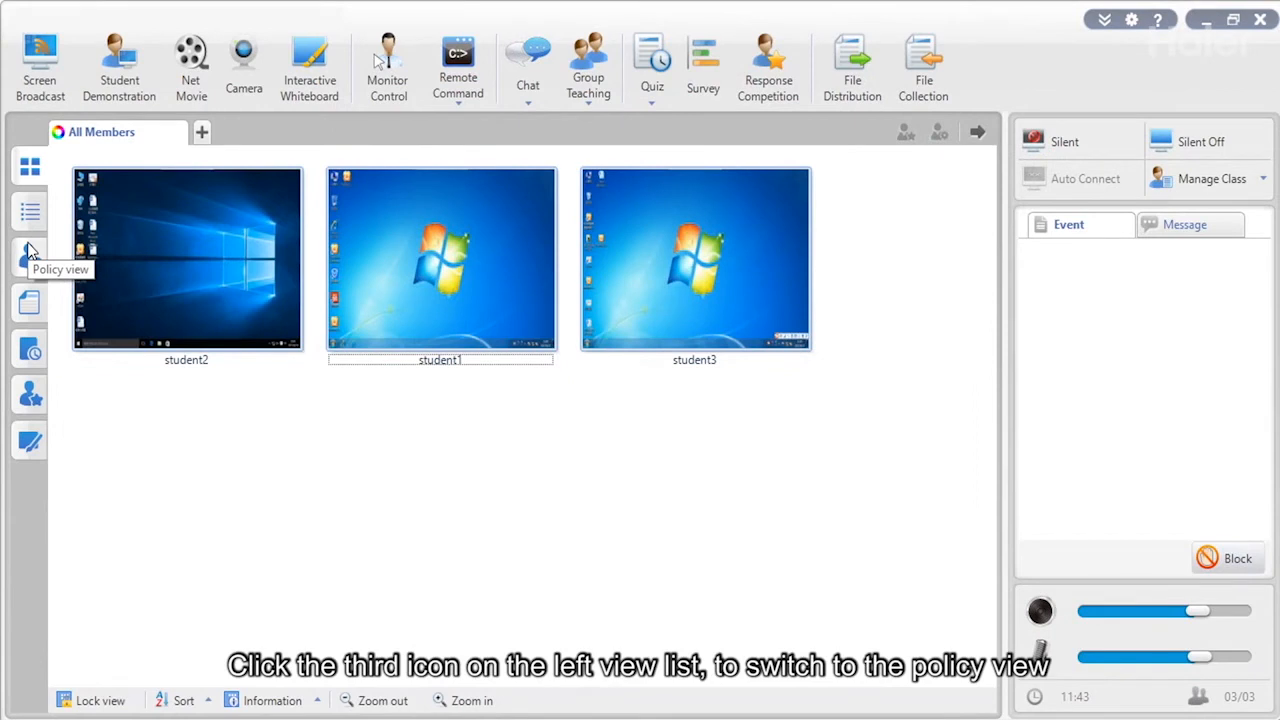
{"action": "left_click", "coordinate": [30, 254]}
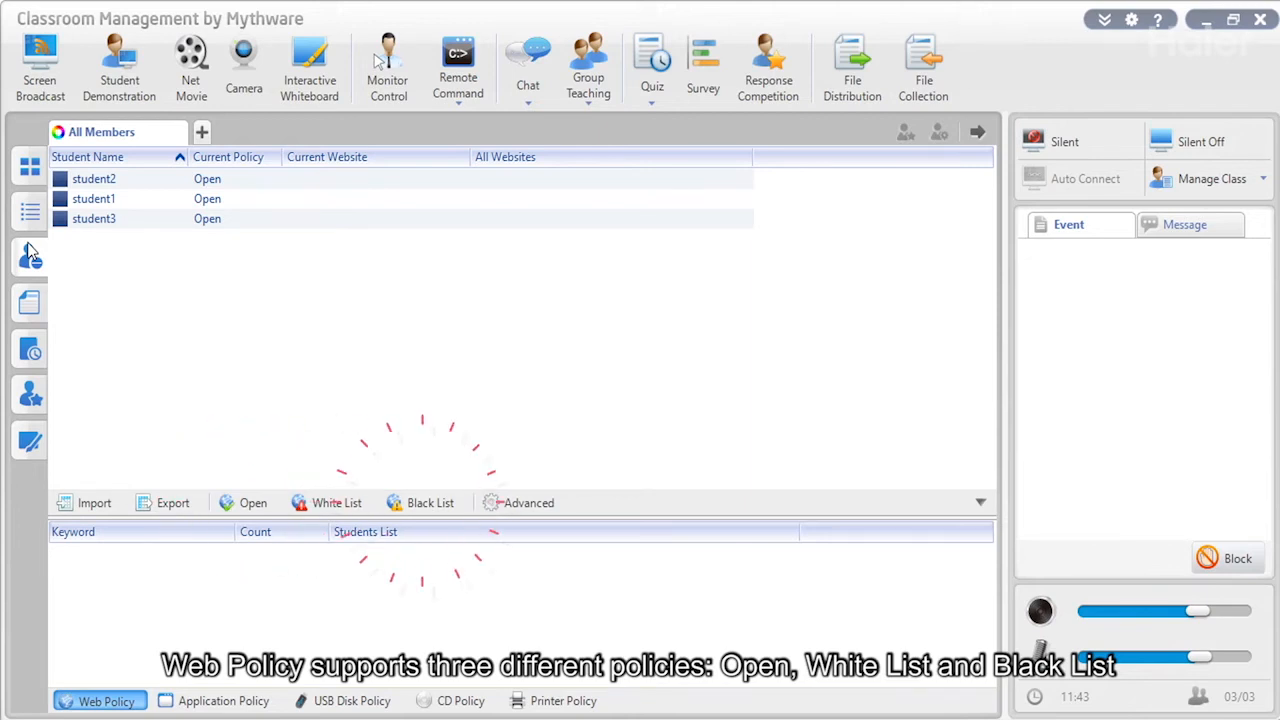
{"action": "right_click", "coordinate": [204, 183]}
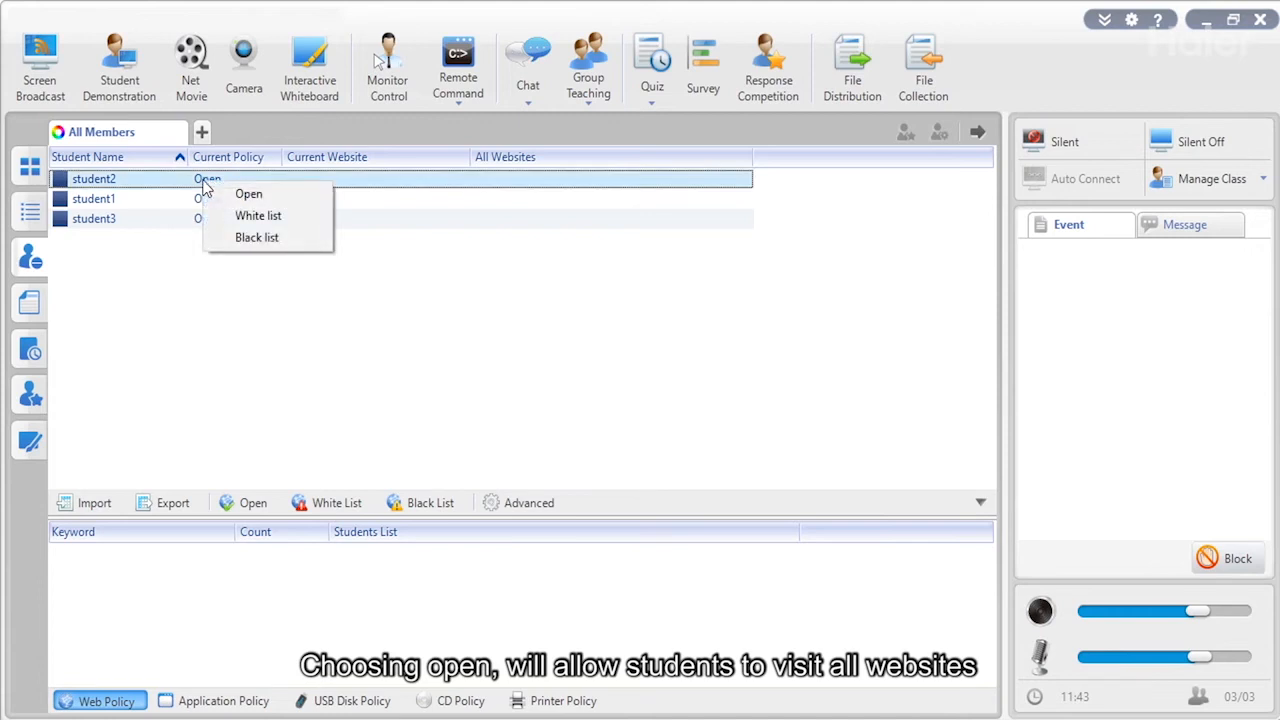
{"action": "left_click", "coordinate": [205, 385]}
Try the White List, Black List and Advanced web policies, adding a website entry.
{"action": "left_click", "coordinate": [316, 503]}
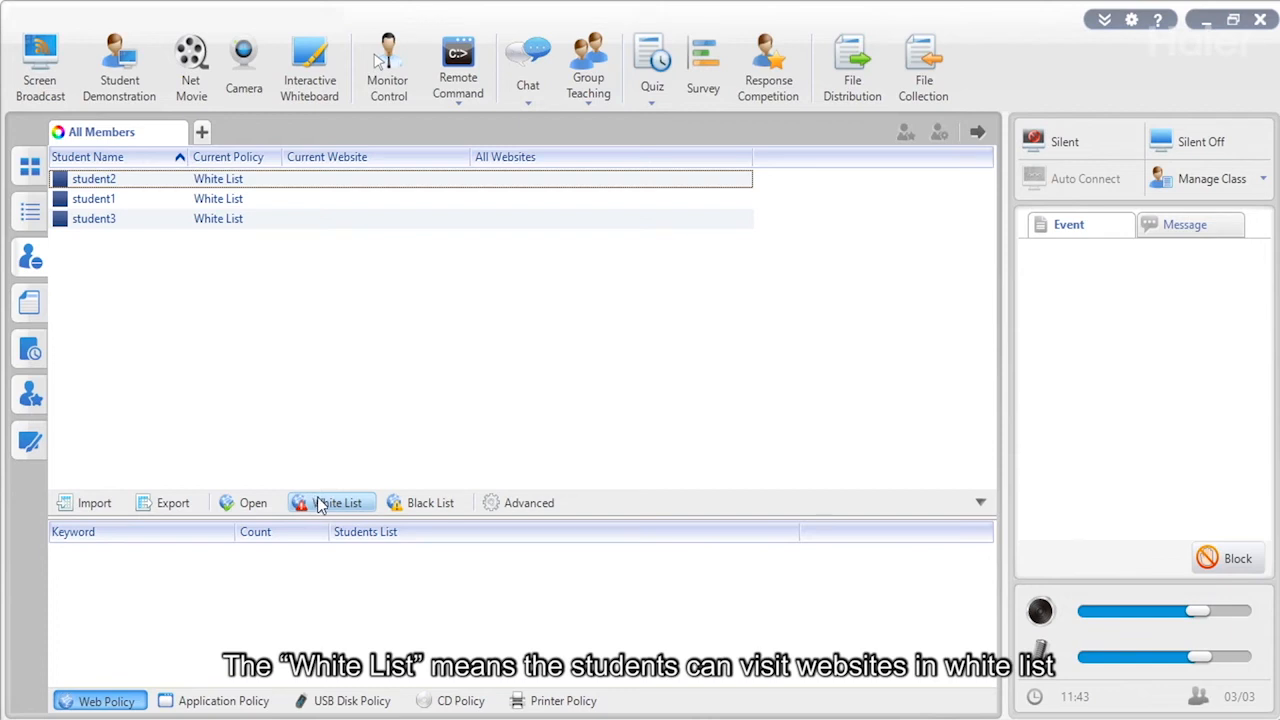
{"action": "left_click", "coordinate": [399, 505]}
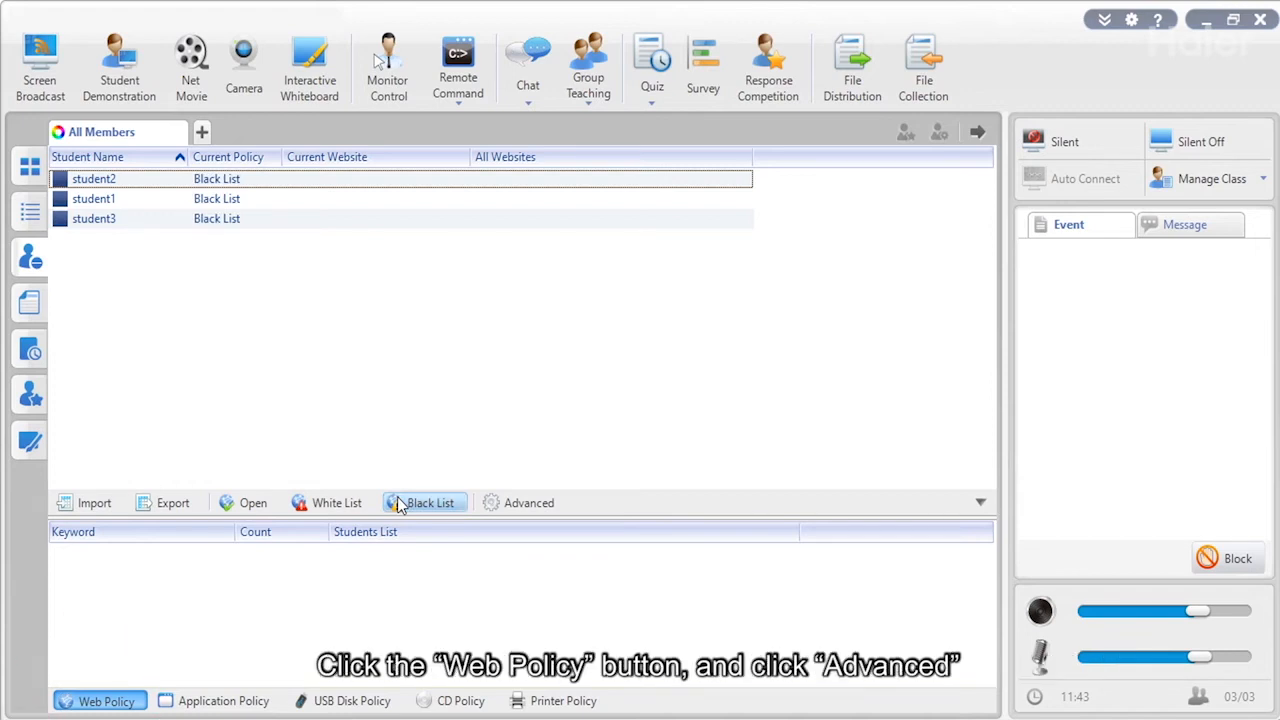
{"action": "left_click", "coordinate": [486, 503]}
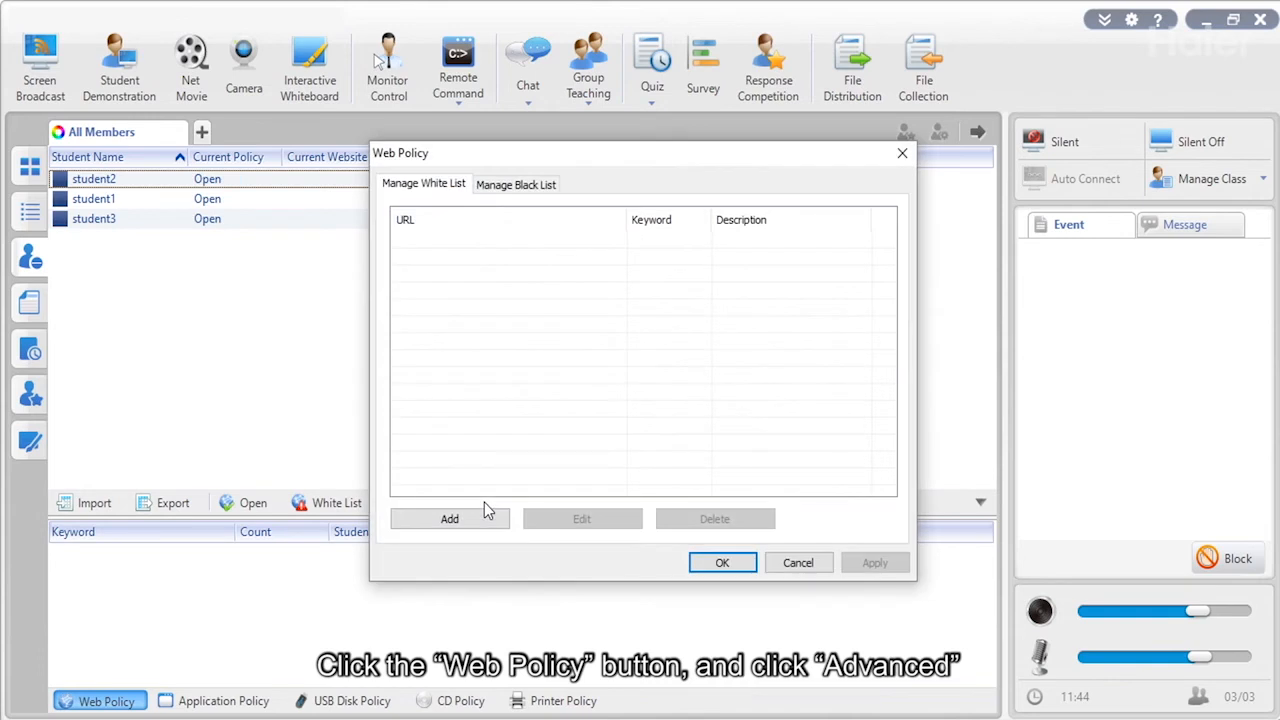
{"action": "left_click", "coordinate": [481, 520]}
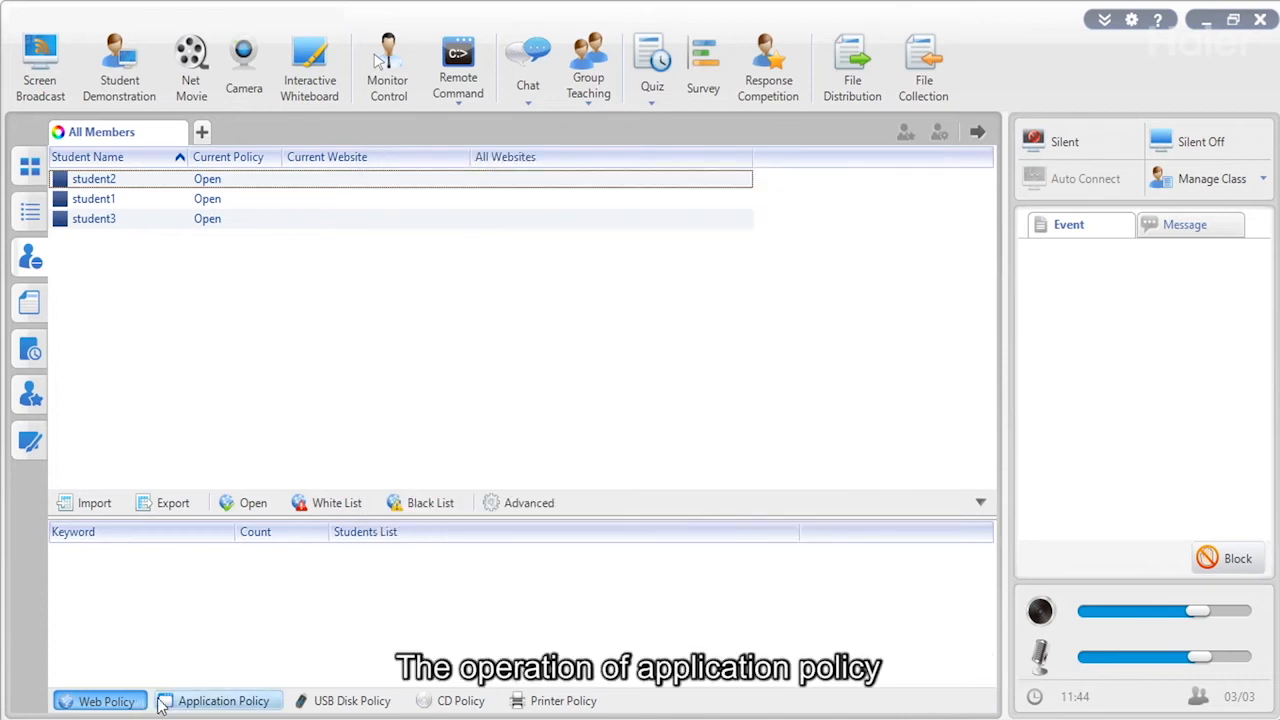
Review the application, USB disk, CD and printer policy tabs for all students.
{"action": "left_click", "coordinate": [248, 702]}
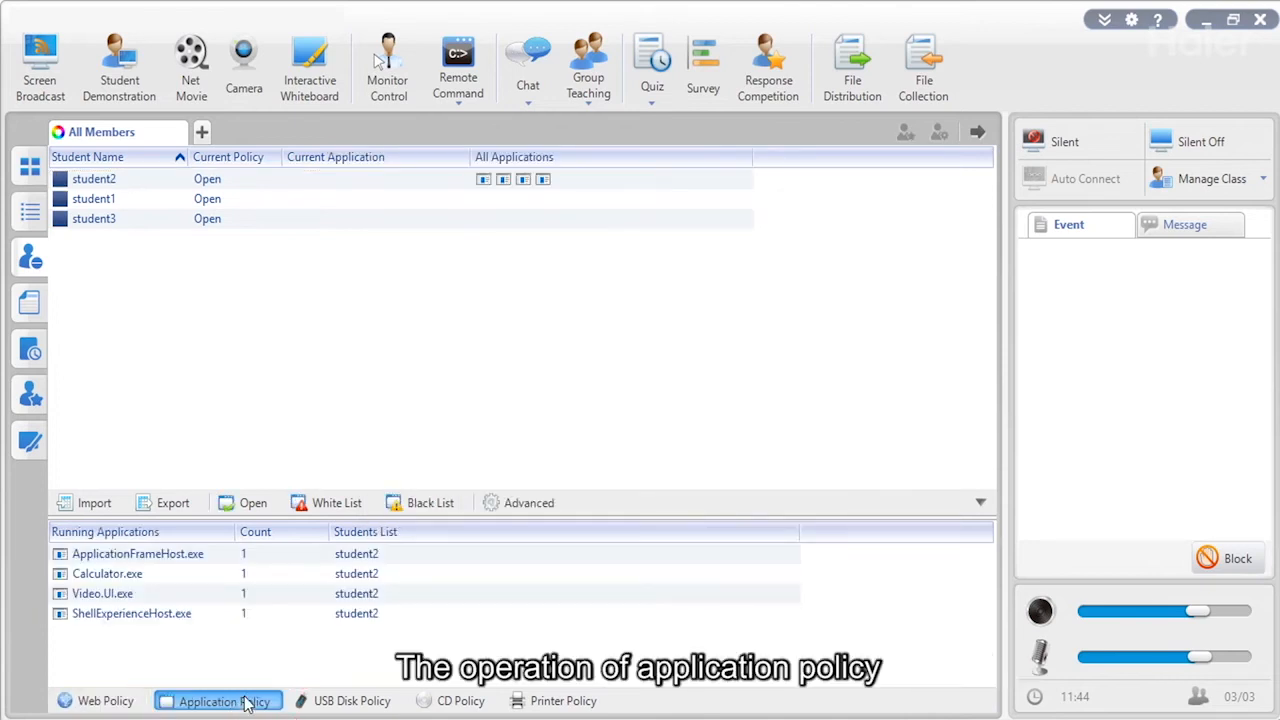
{"action": "left_click", "coordinate": [332, 700]}
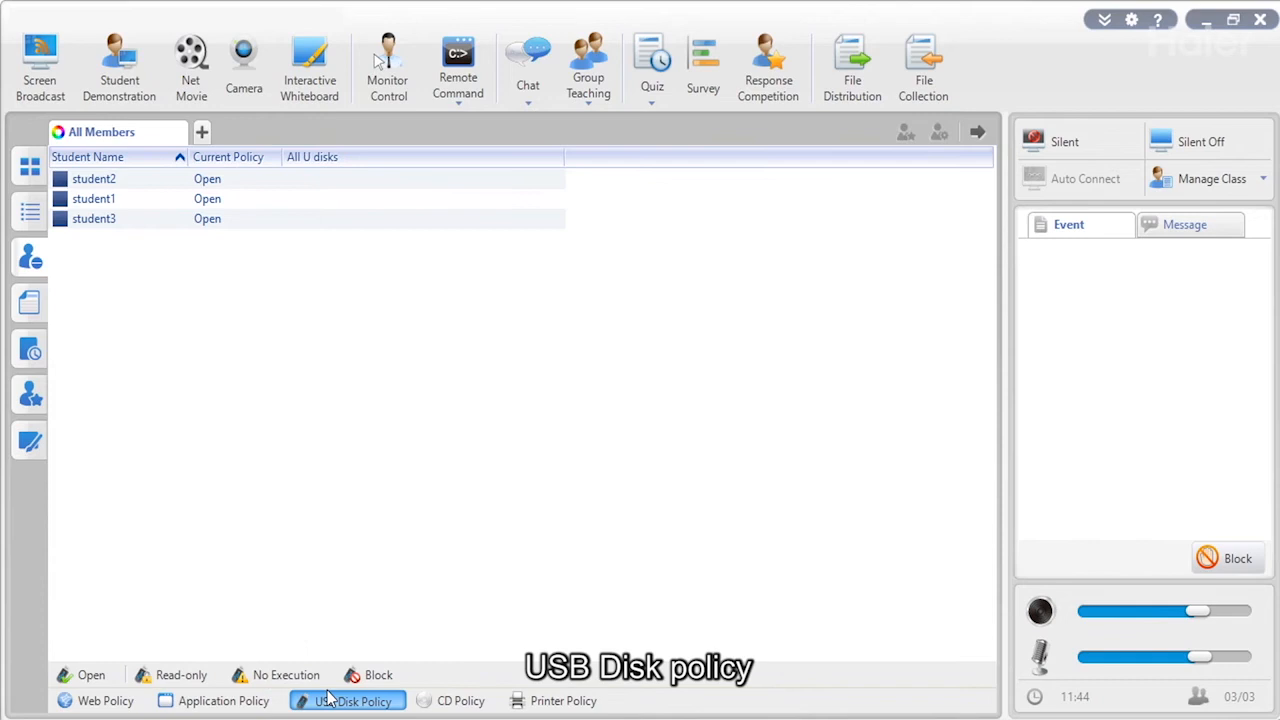
{"action": "left_click", "coordinate": [456, 701]}
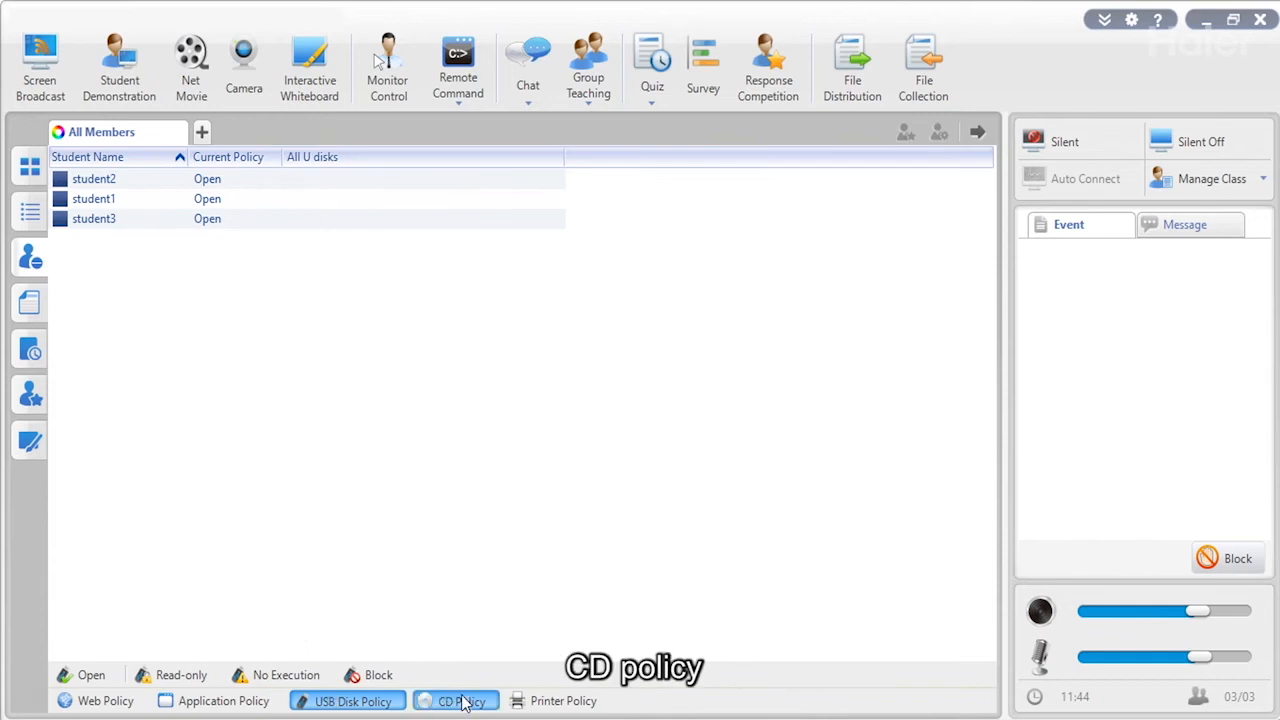
{"action": "left_click", "coordinate": [568, 702]}
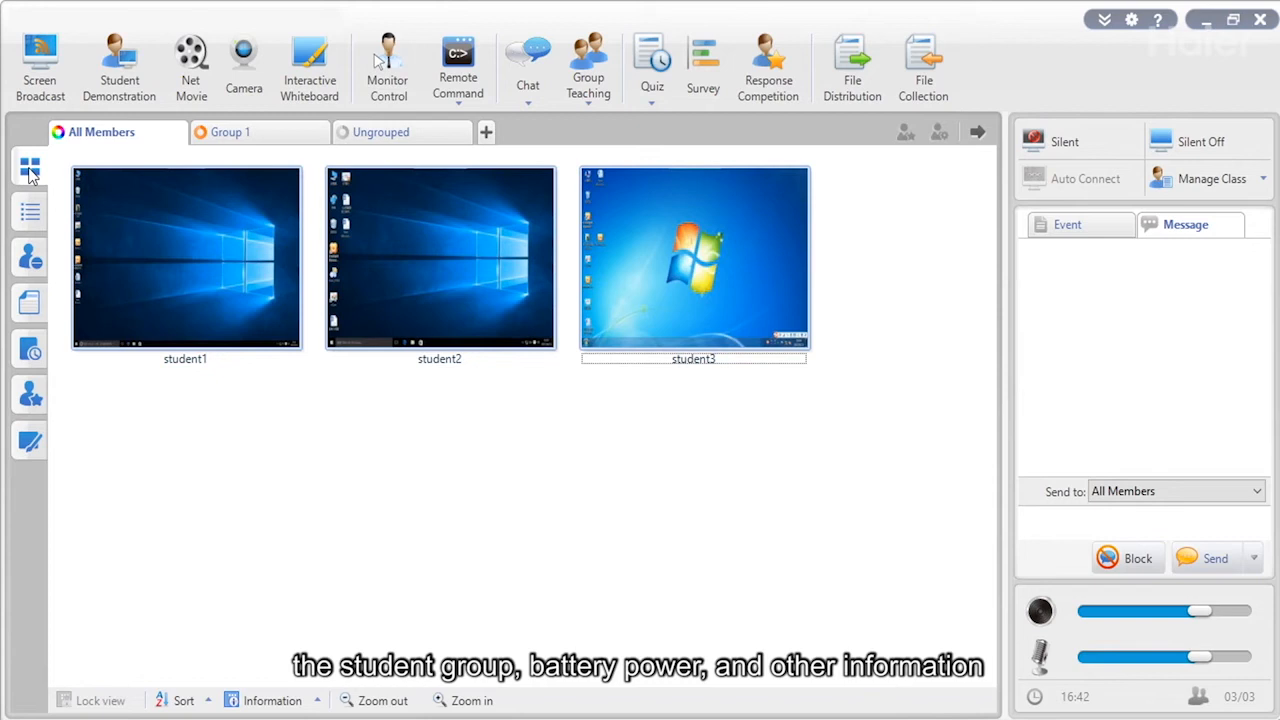
View student details, policies, file submissions, quiz history and competition scores, then the whiteboard.
{"action": "left_click", "coordinate": [30, 211]}
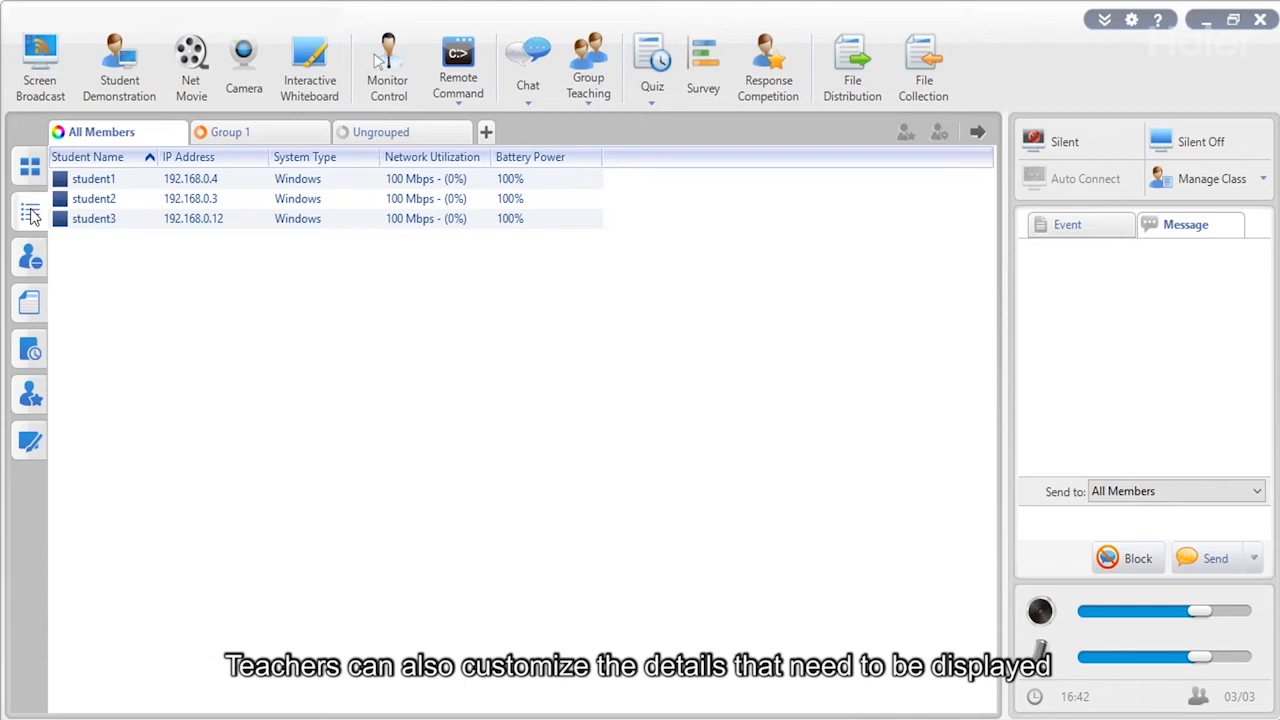
{"action": "left_click", "coordinate": [30, 258]}
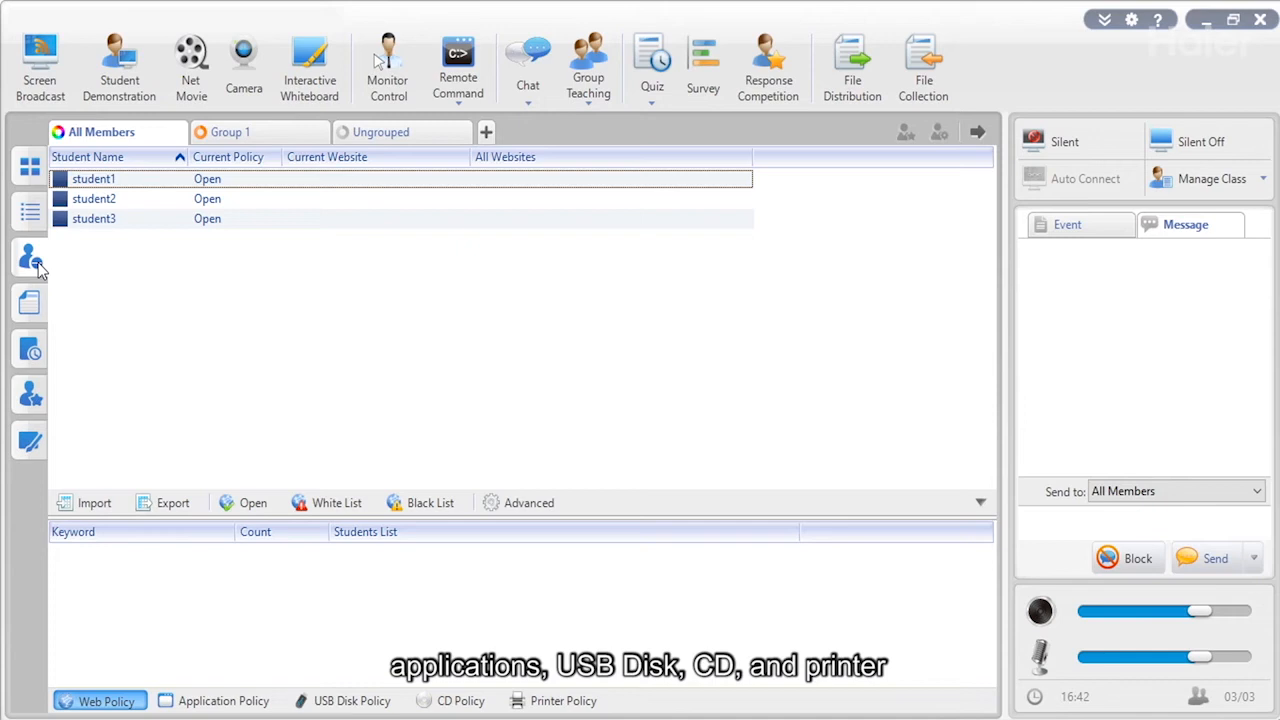
{"action": "left_click", "coordinate": [41, 314]}
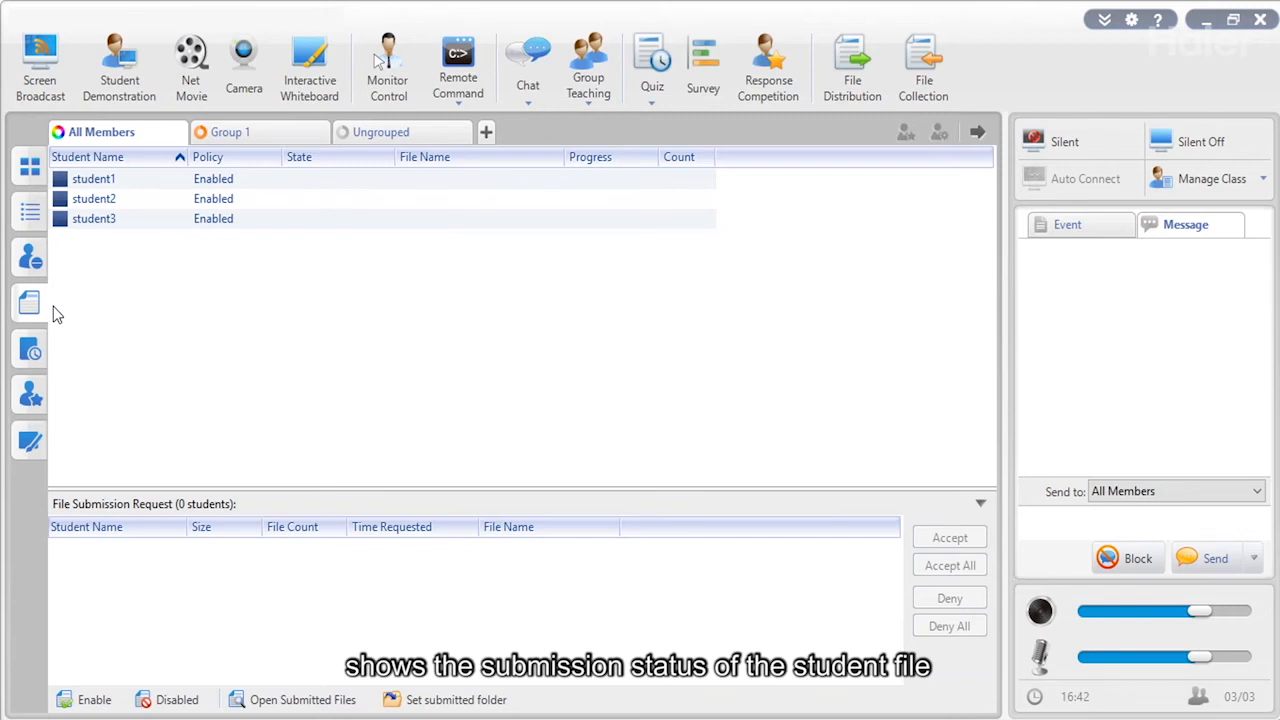
{"action": "left_click", "coordinate": [31, 354]}
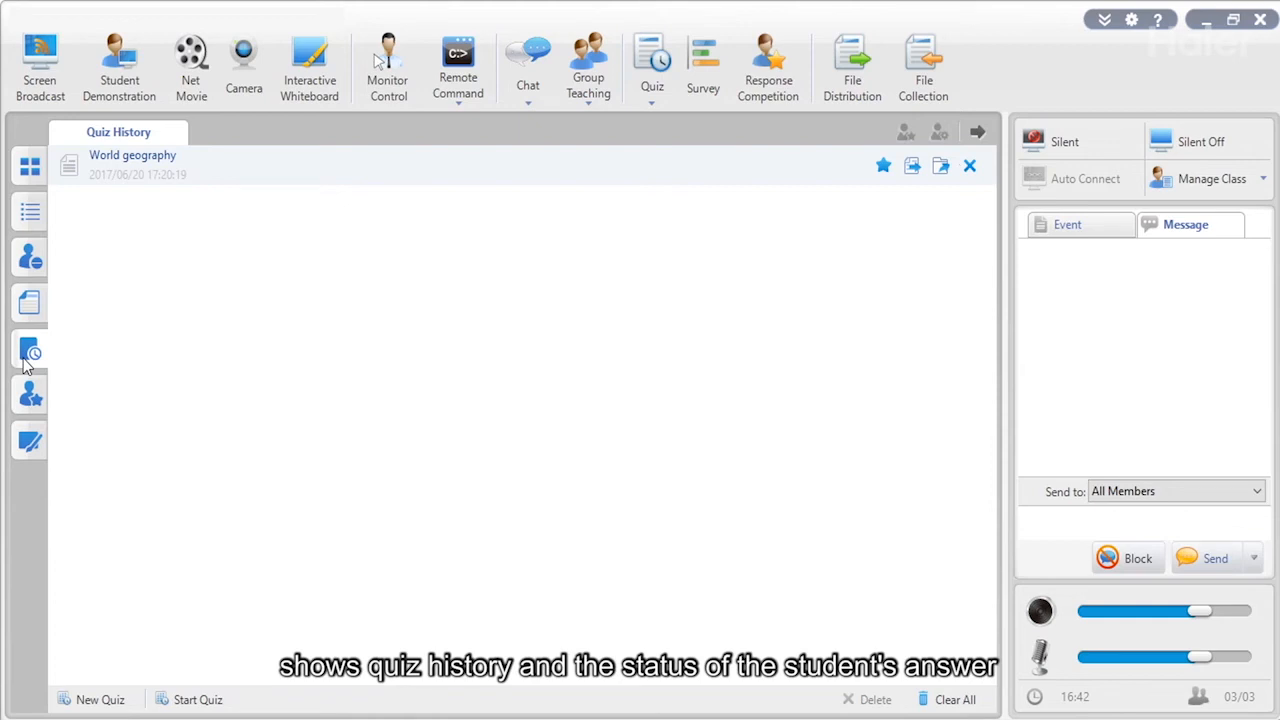
{"action": "left_click", "coordinate": [31, 397]}
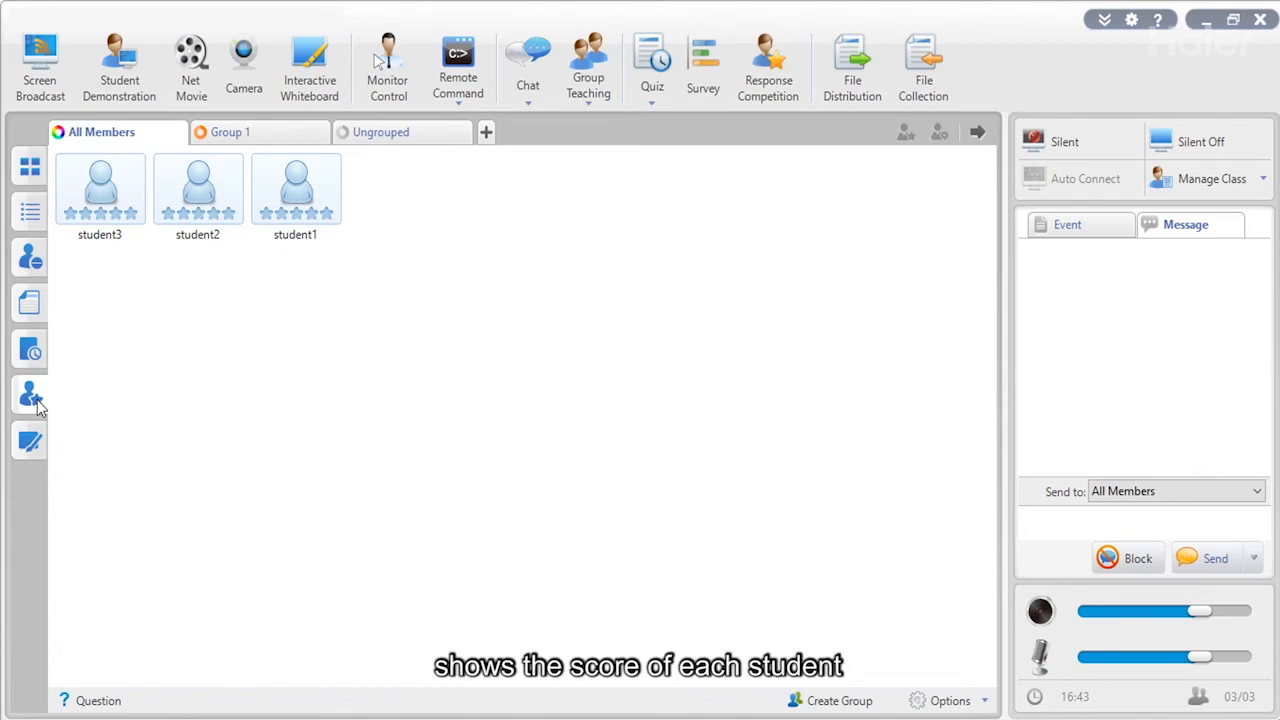
{"action": "left_click", "coordinate": [30, 443]}
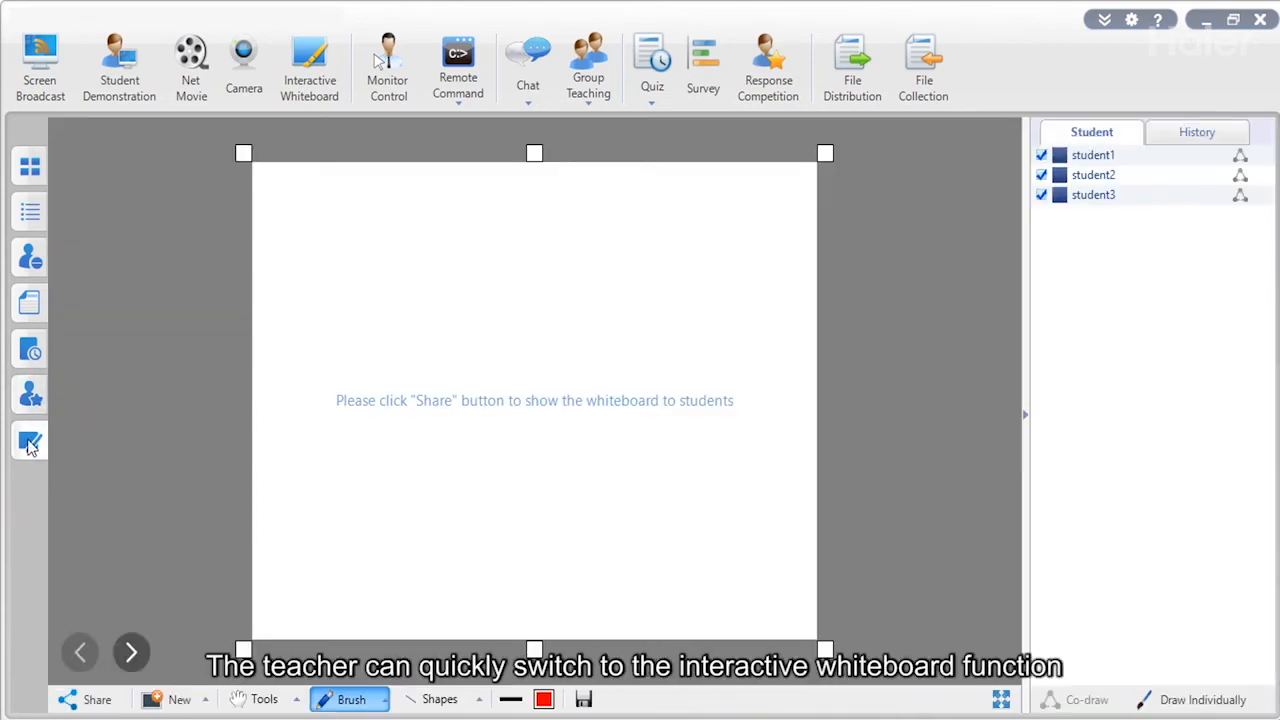
Return from the whiteboard to the student screen thumbnails.
{"action": "left_click", "coordinate": [31, 170]}
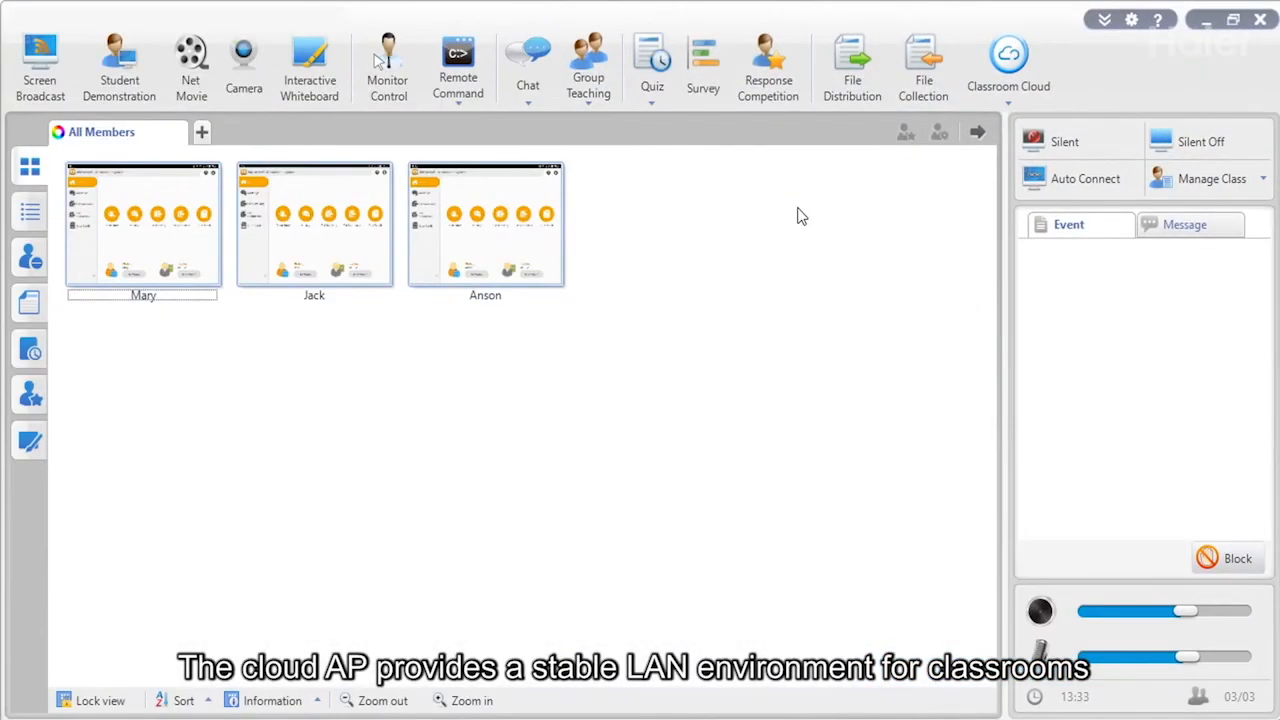
{"action": "left_click", "coordinate": [1017, 97]}
{"action": "left_click", "coordinate": [648, 366]}
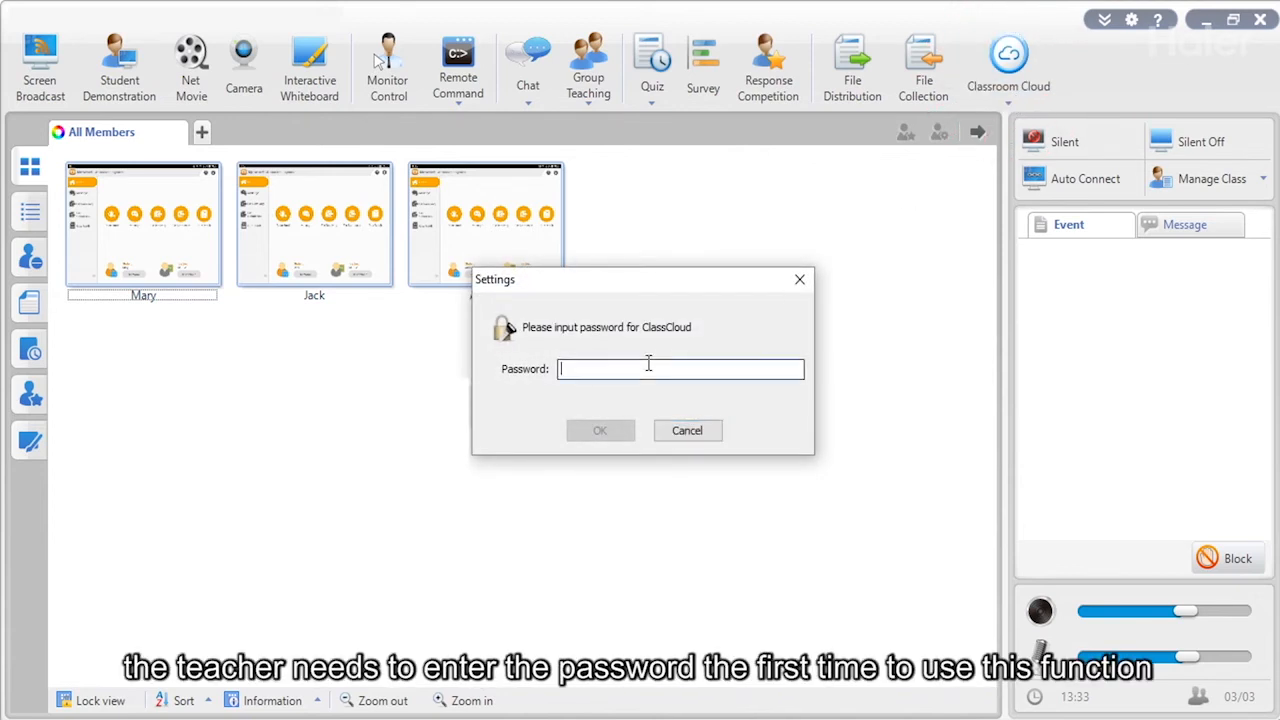
{"action": "type", "text": "•••••••"}
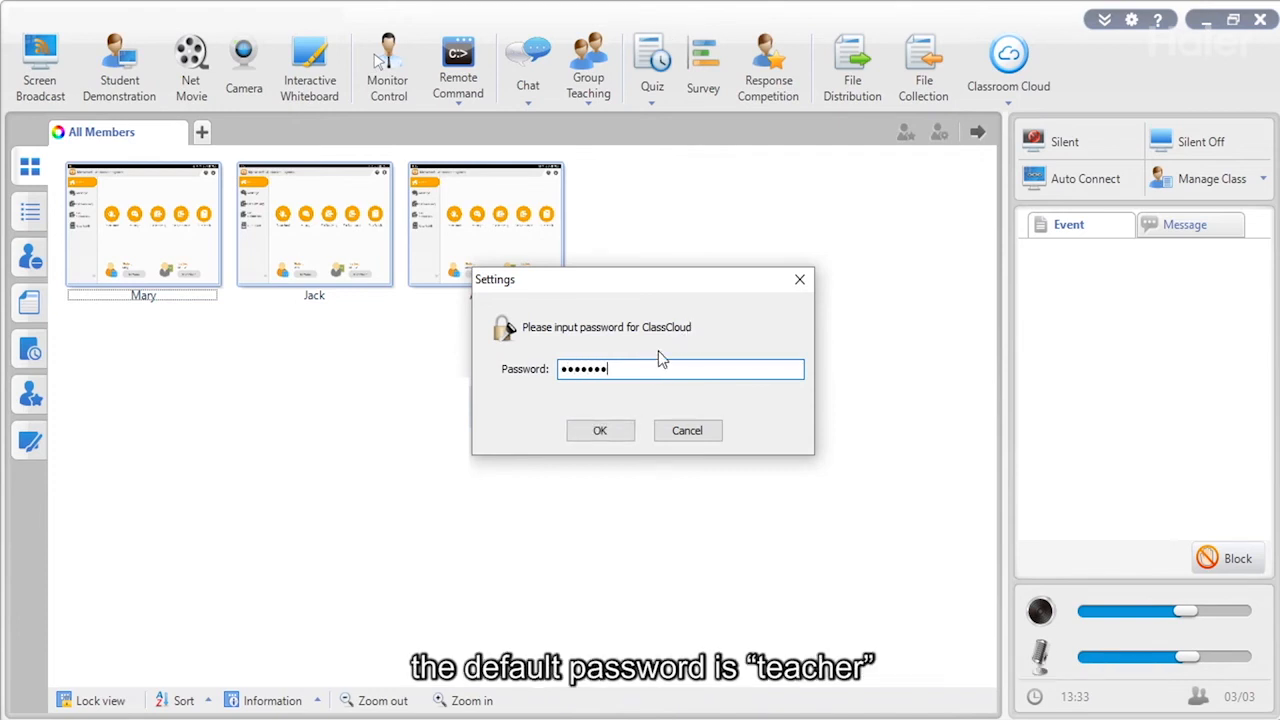
{"action": "left_click", "coordinate": [603, 431]}
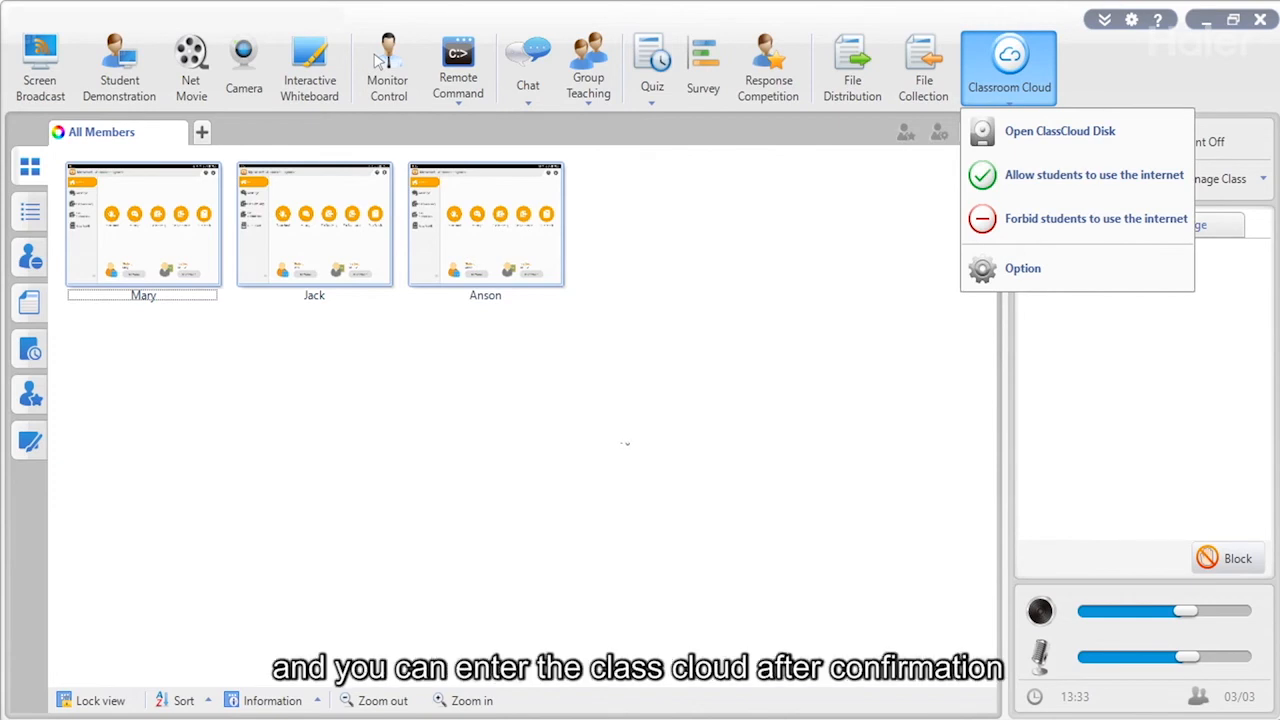
Browse the ClassCloud disk, forbid student internet use, and open the Option configuration login page.
{"action": "left_click", "coordinate": [1042, 147]}
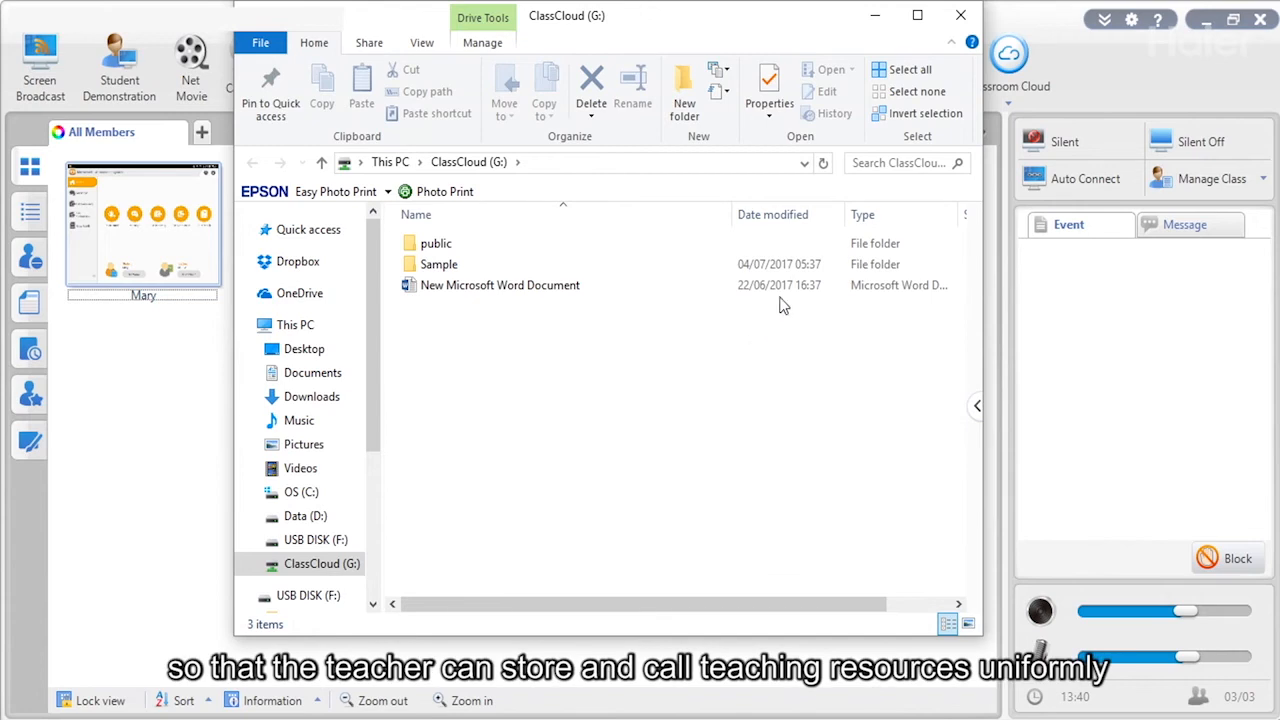
{"action": "left_click", "coordinate": [961, 18]}
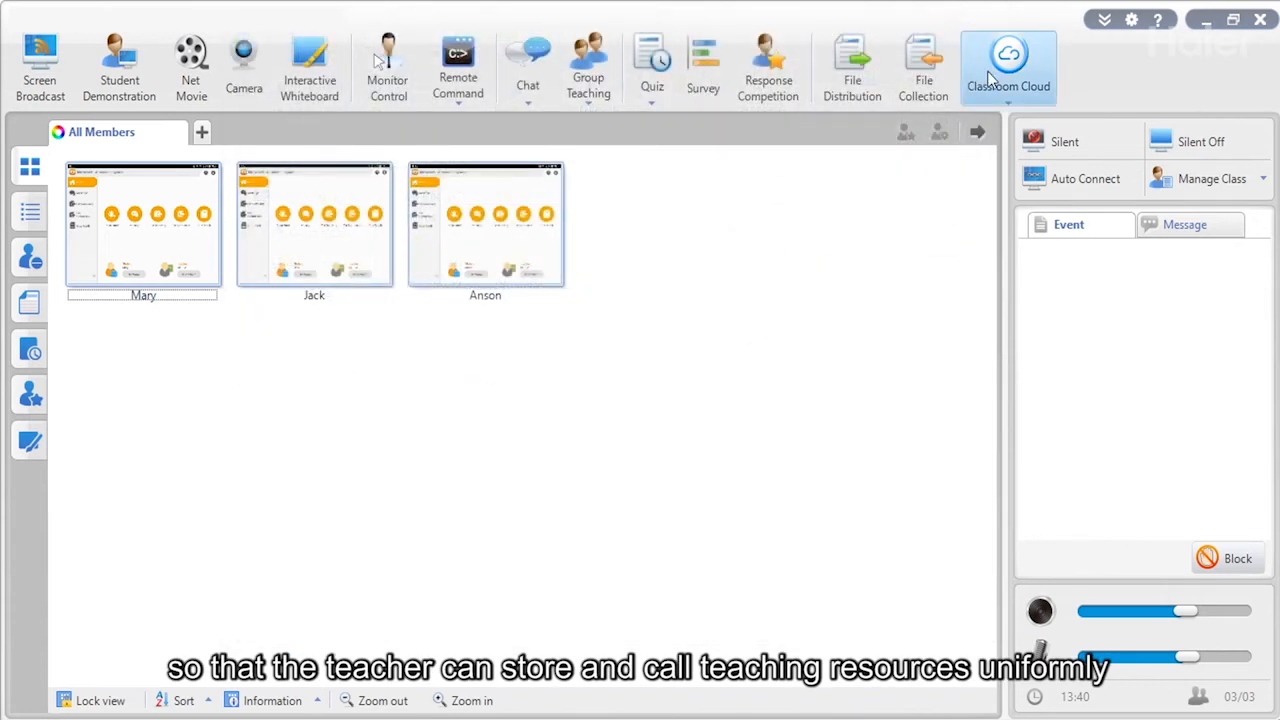
{"action": "left_click", "coordinate": [999, 96]}
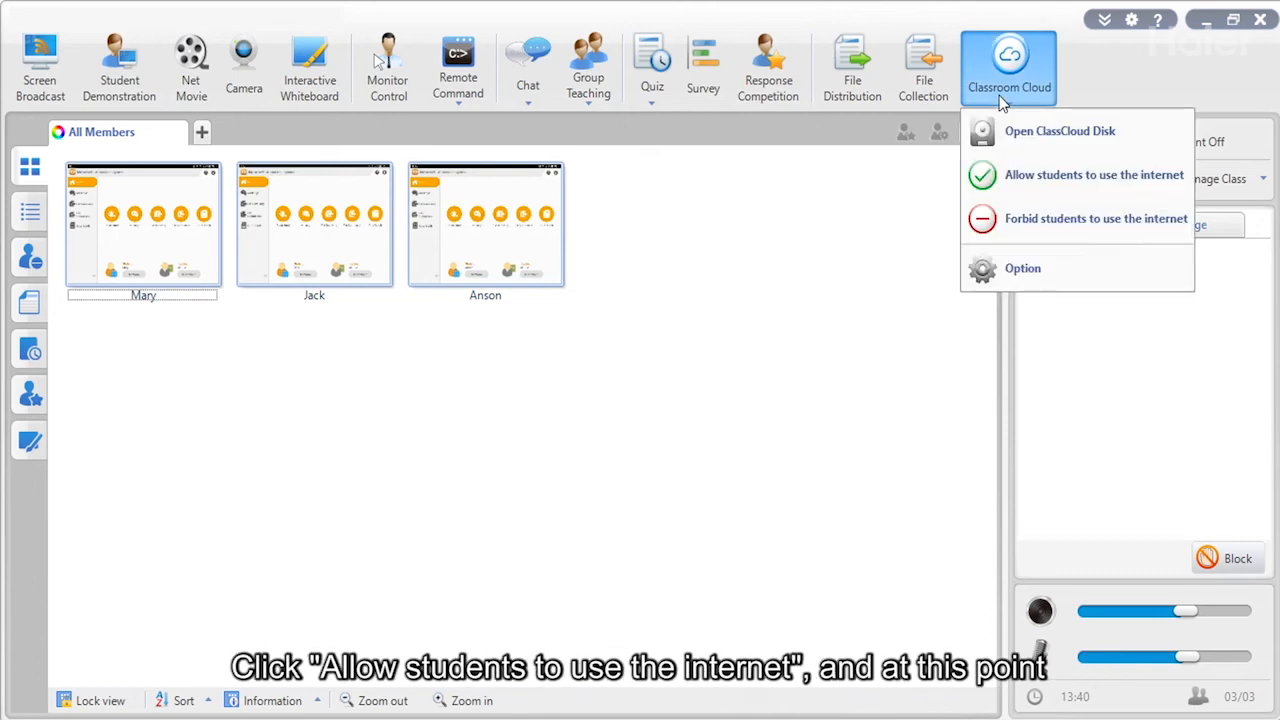
{"action": "left_click", "coordinate": [994, 228]}
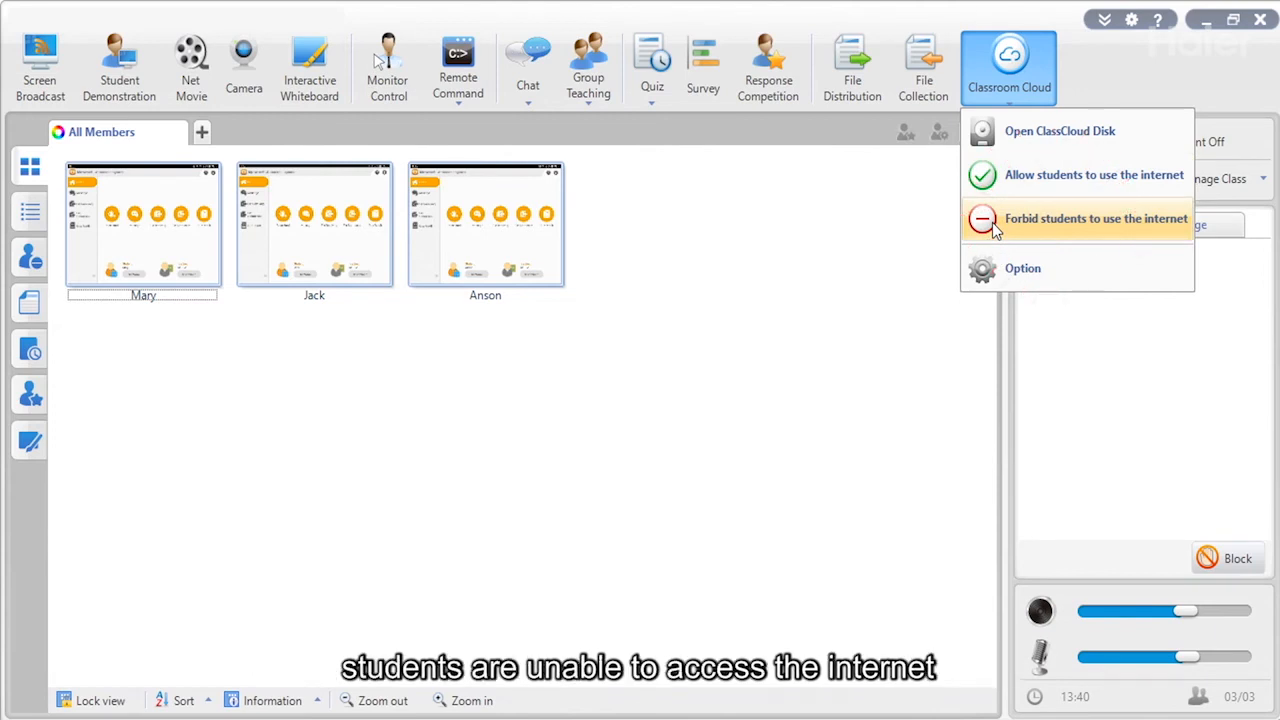
{"action": "left_click", "coordinate": [1009, 278]}
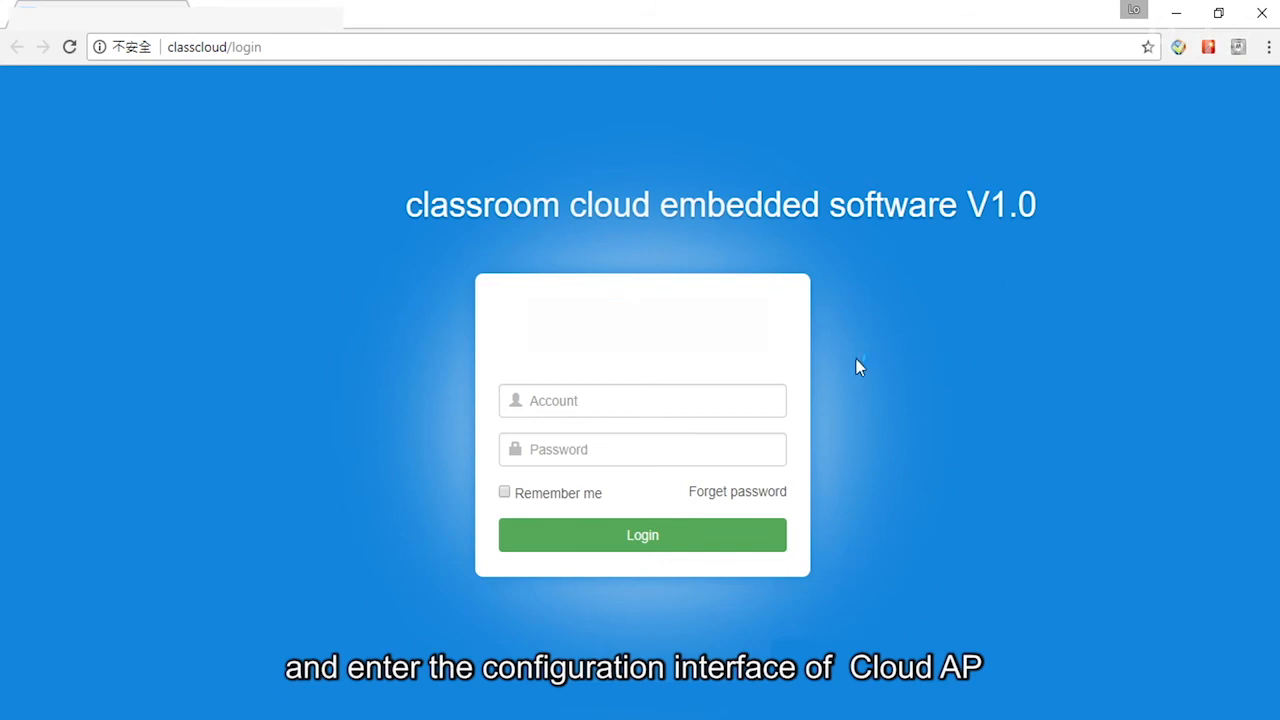
Log in as admin with the default administrator password and open Account Settings.
{"action": "left_click", "coordinate": [652, 410]}
{"action": "left_click", "coordinate": [636, 450]}
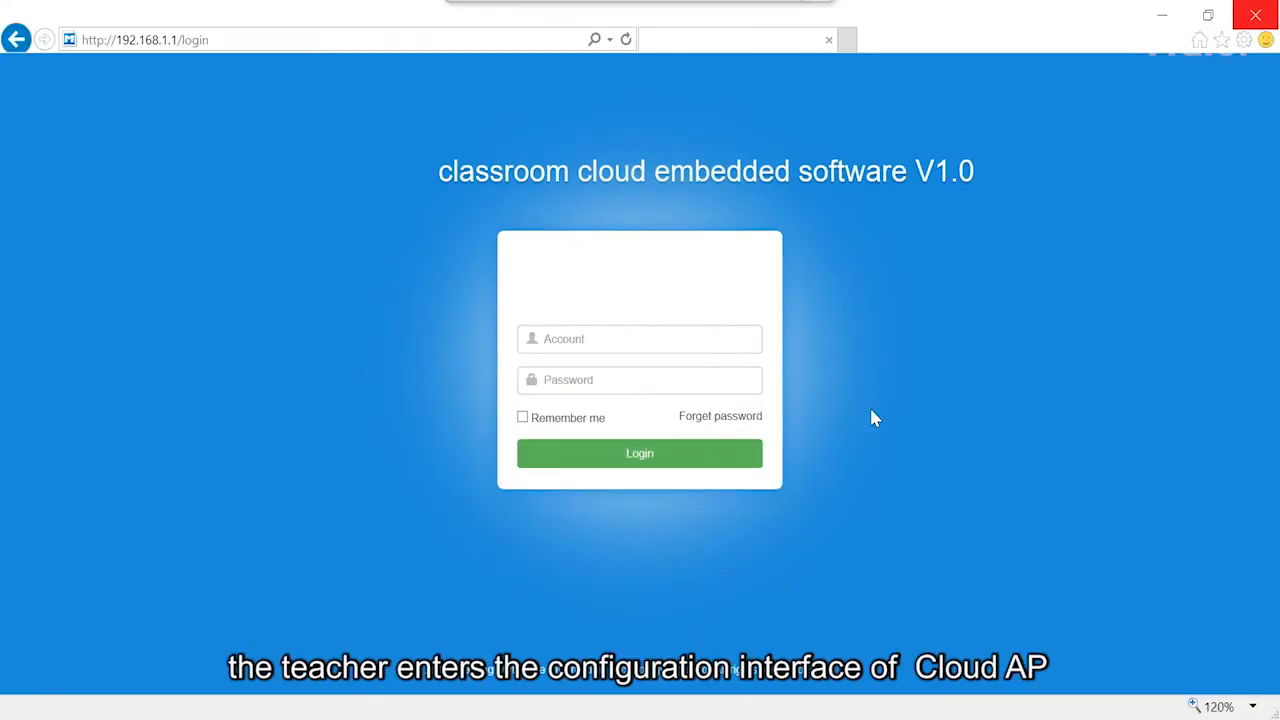
{"action": "left_click", "coordinate": [597, 343]}
{"action": "type", "text": "admin"}
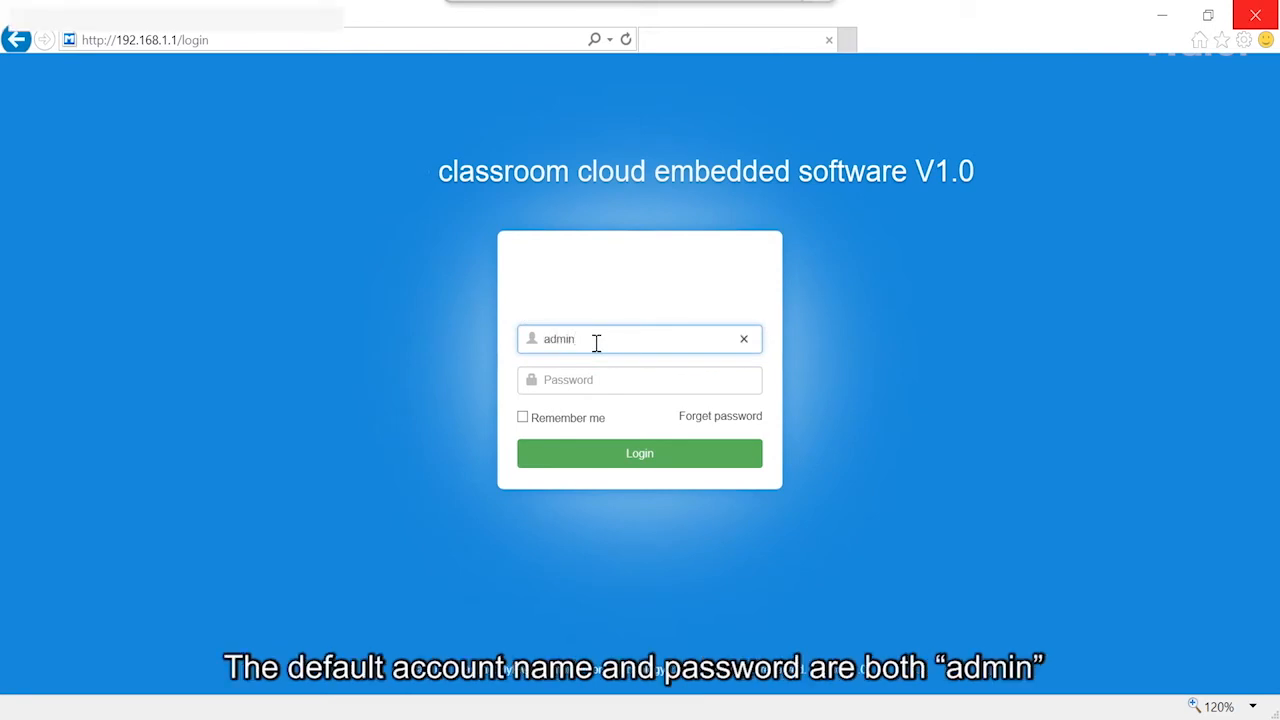
{"action": "key", "text": "Tab"}
{"action": "type", "text": "admin"}
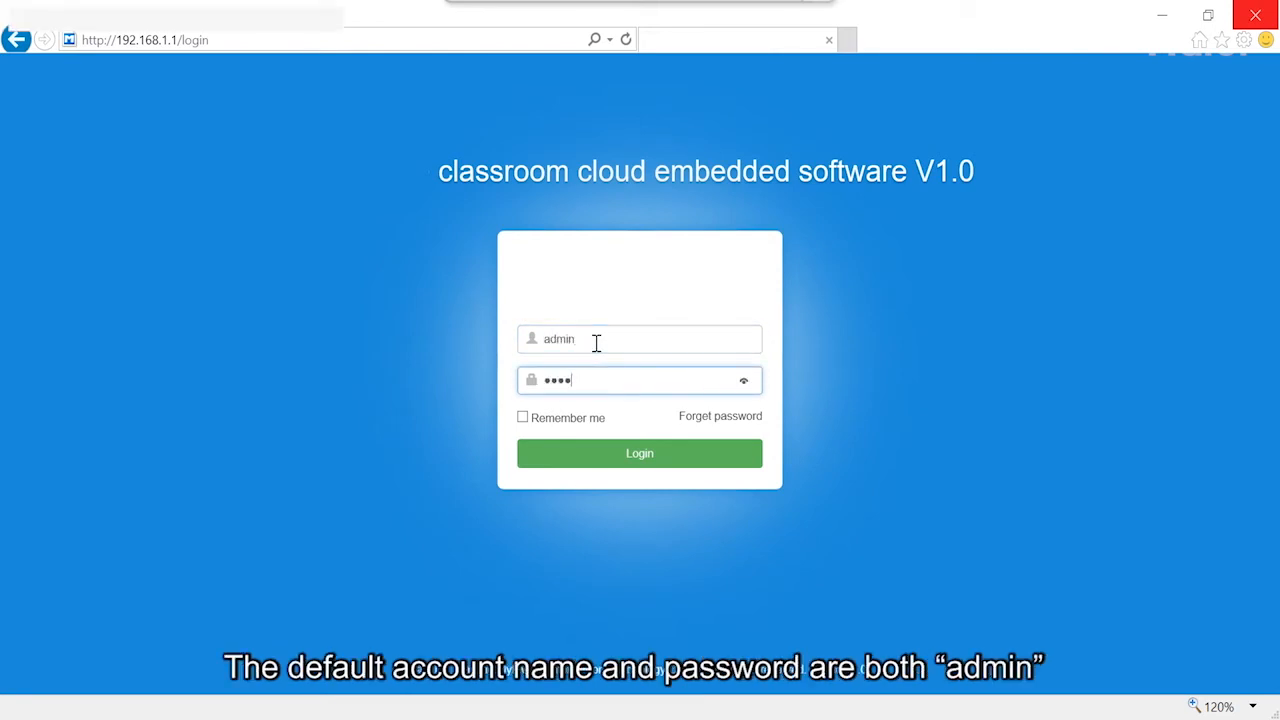
{"action": "left_click", "coordinate": [594, 457]}
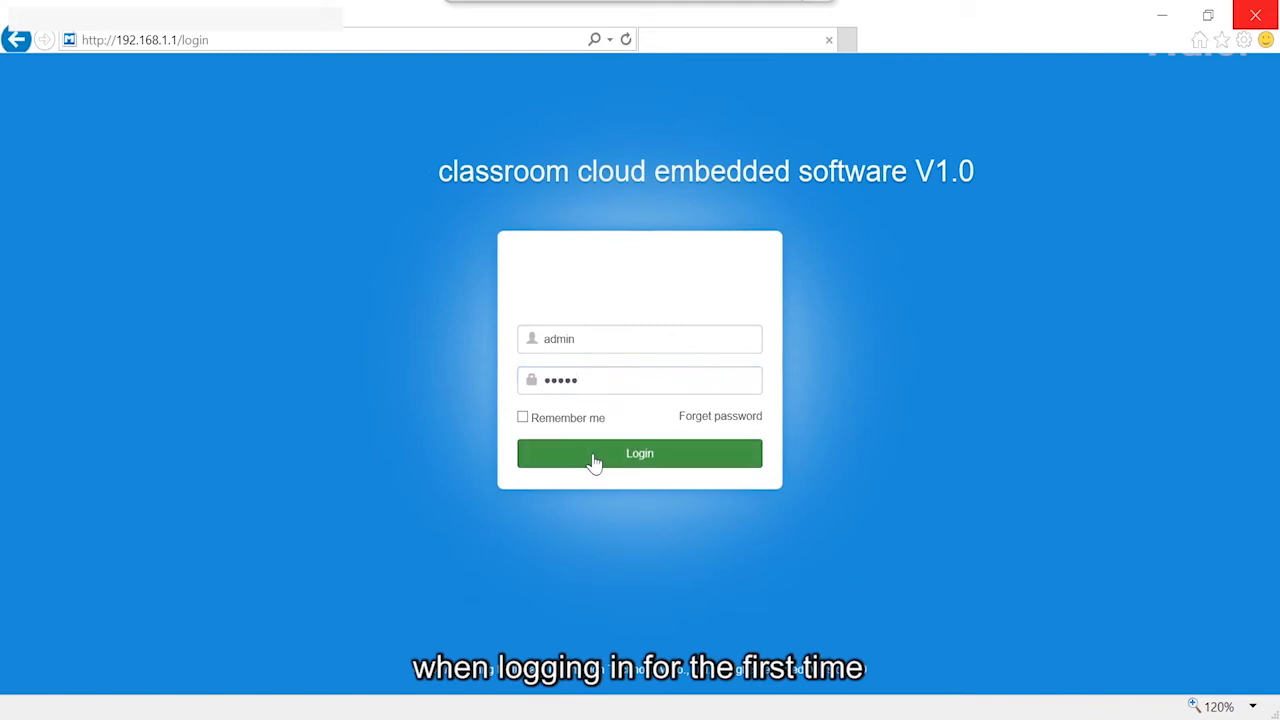
{"action": "left_click", "coordinate": [135, 412]}
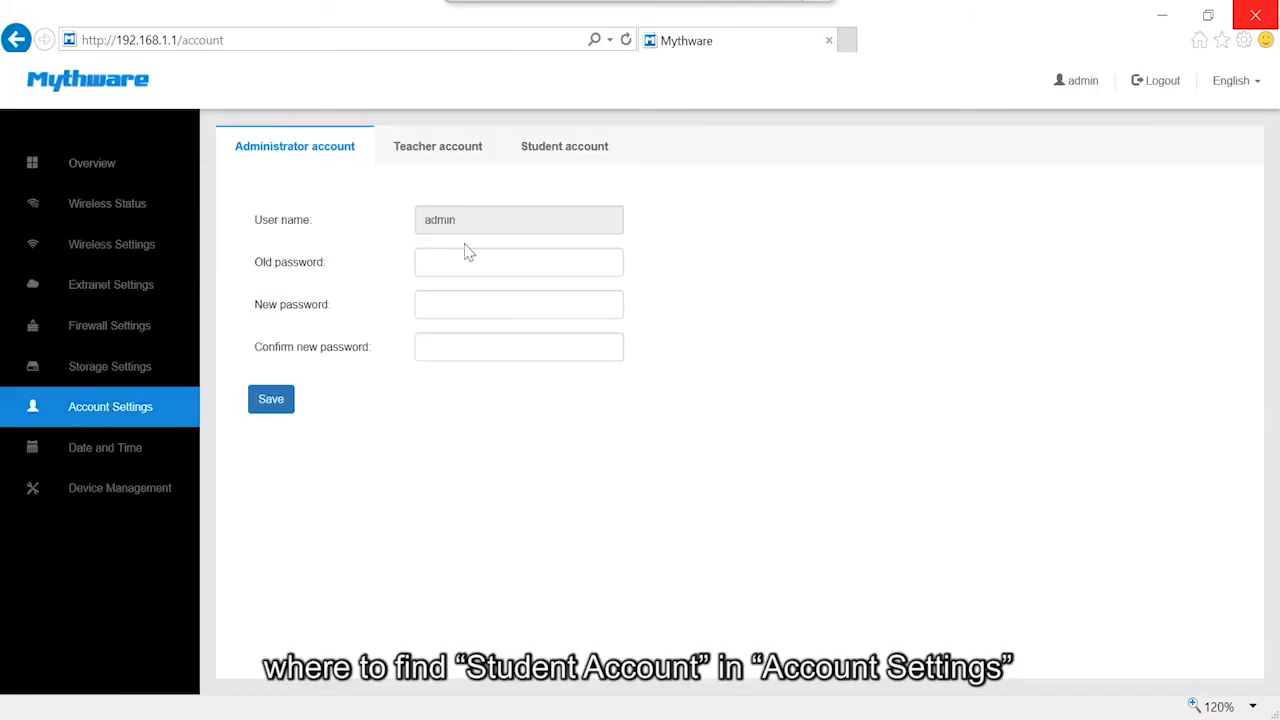
Add student account 'student1' with a confirmed password to the Student account list.
{"action": "left_click", "coordinate": [545, 159]}
{"action": "left_click", "coordinate": [278, 218]}
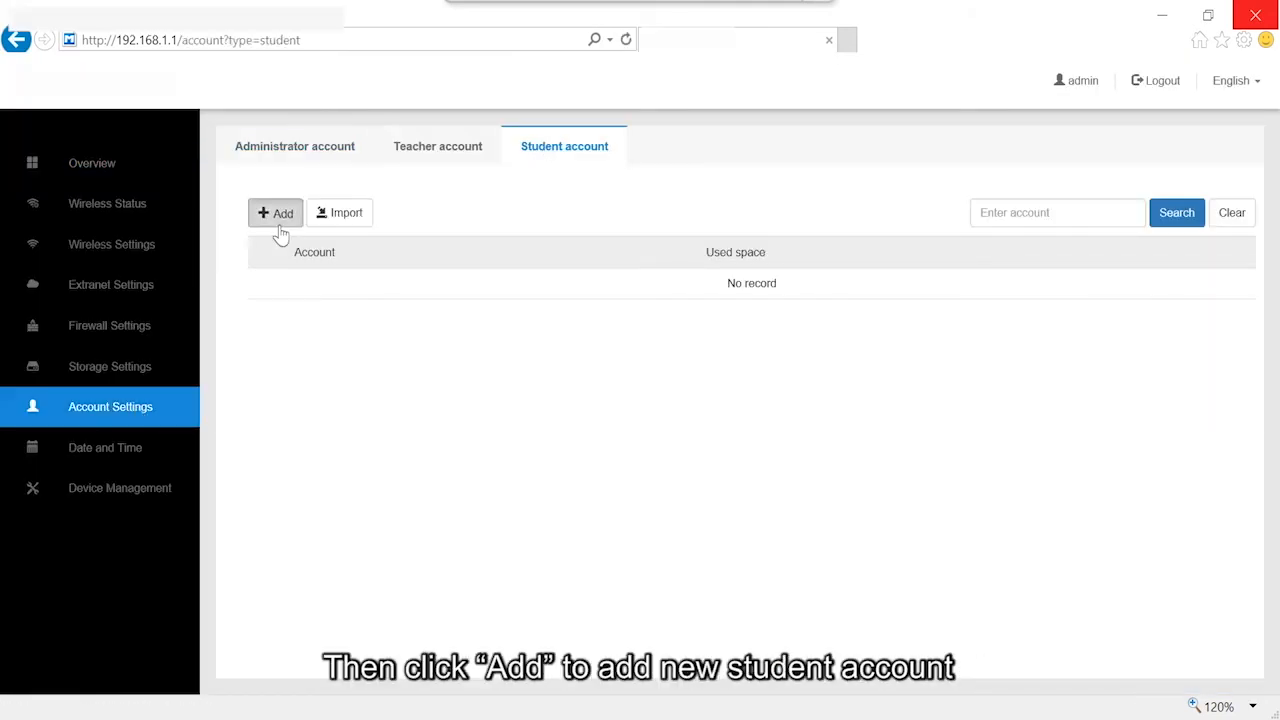
{"action": "left_click", "coordinate": [591, 147]}
{"action": "type", "text": "student1"}
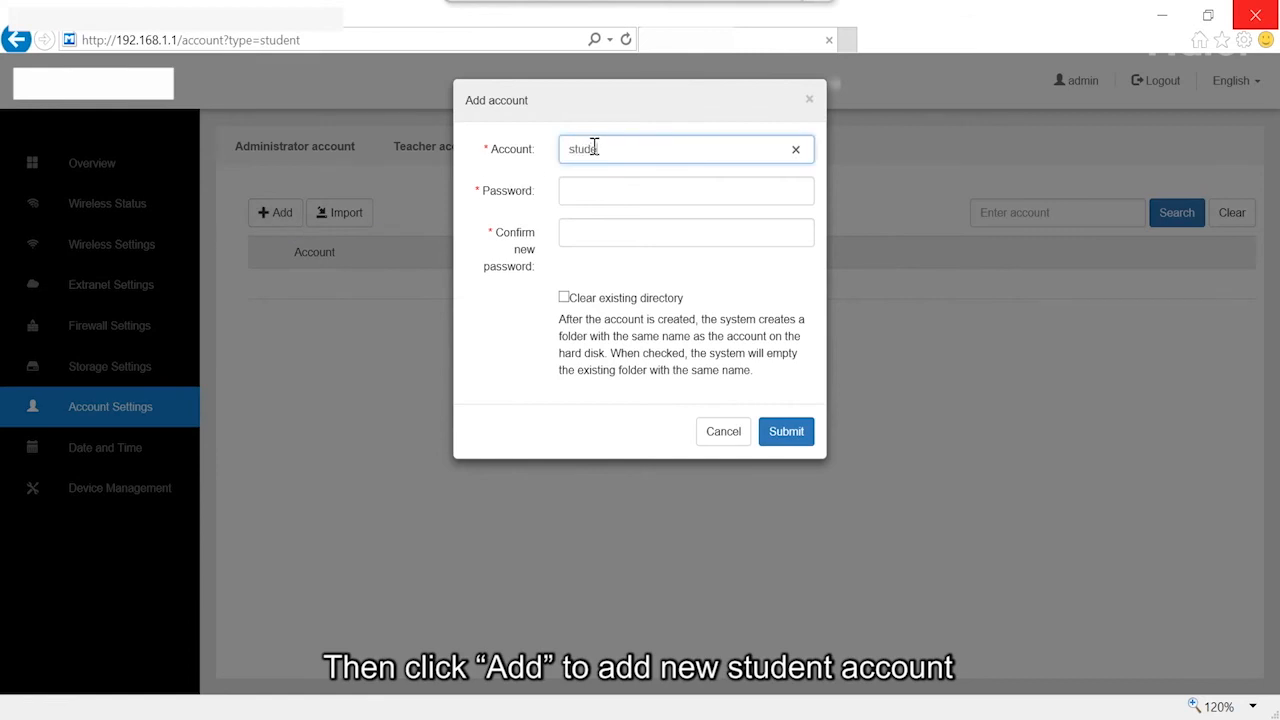
{"action": "left_click", "coordinate": [722, 196]}
{"action": "type", "text": "12345"}
{"action": "left_click", "coordinate": [691, 234]}
{"action": "type", "text": "12345"}
{"action": "left_click", "coordinate": [789, 433]}
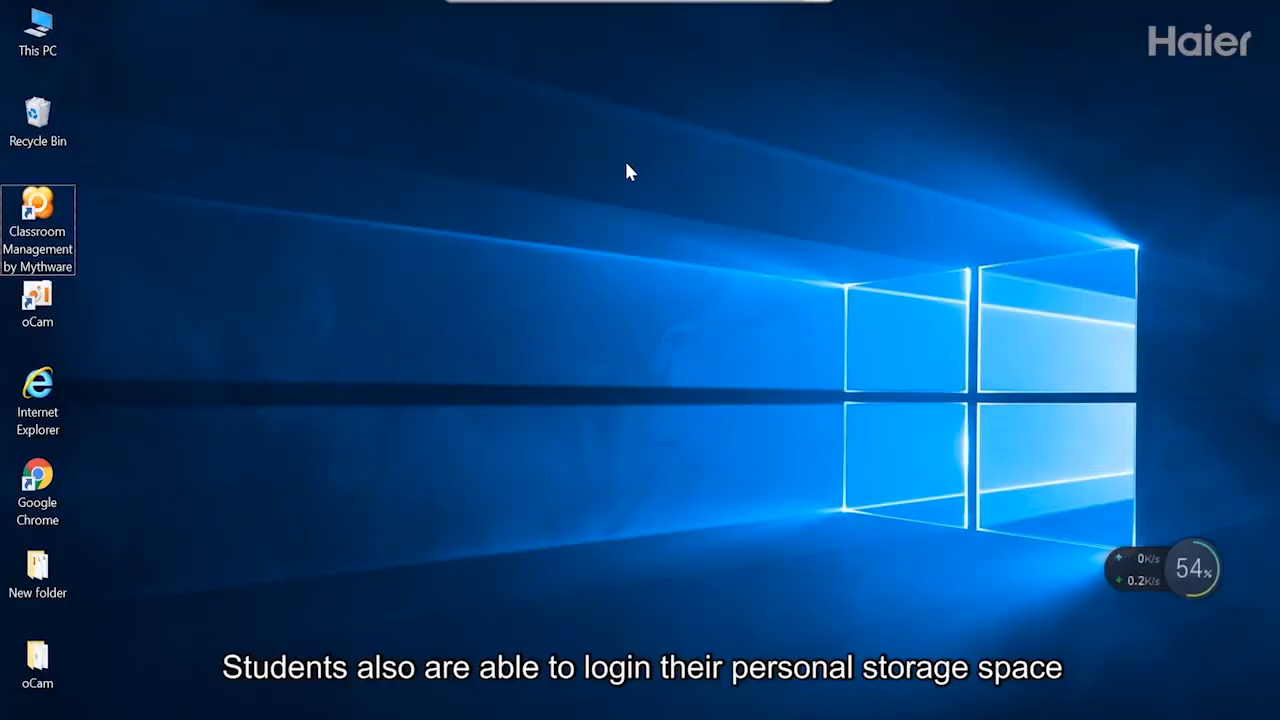
Log in to My Space cloud storage with the user name and password.
{"action": "mouse_move", "coordinate": [640, 4]}
{"action": "left_click", "coordinate": [721, 45]}
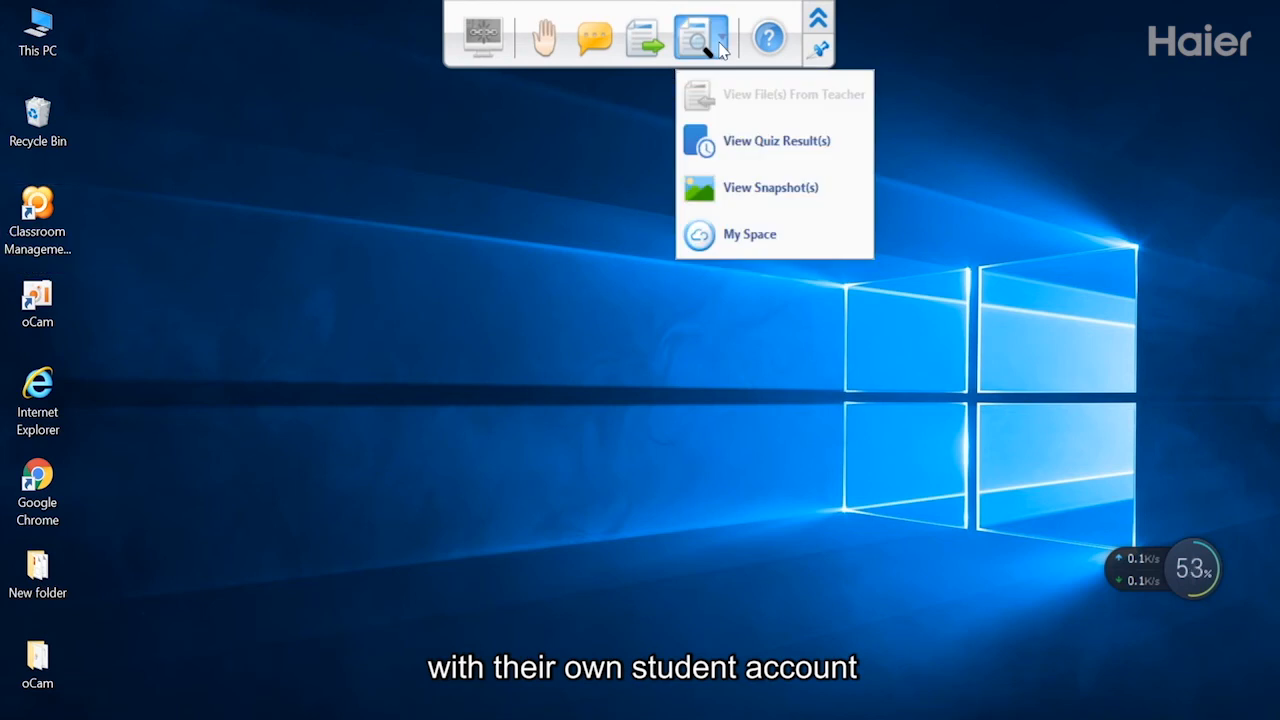
{"action": "left_click", "coordinate": [745, 234]}
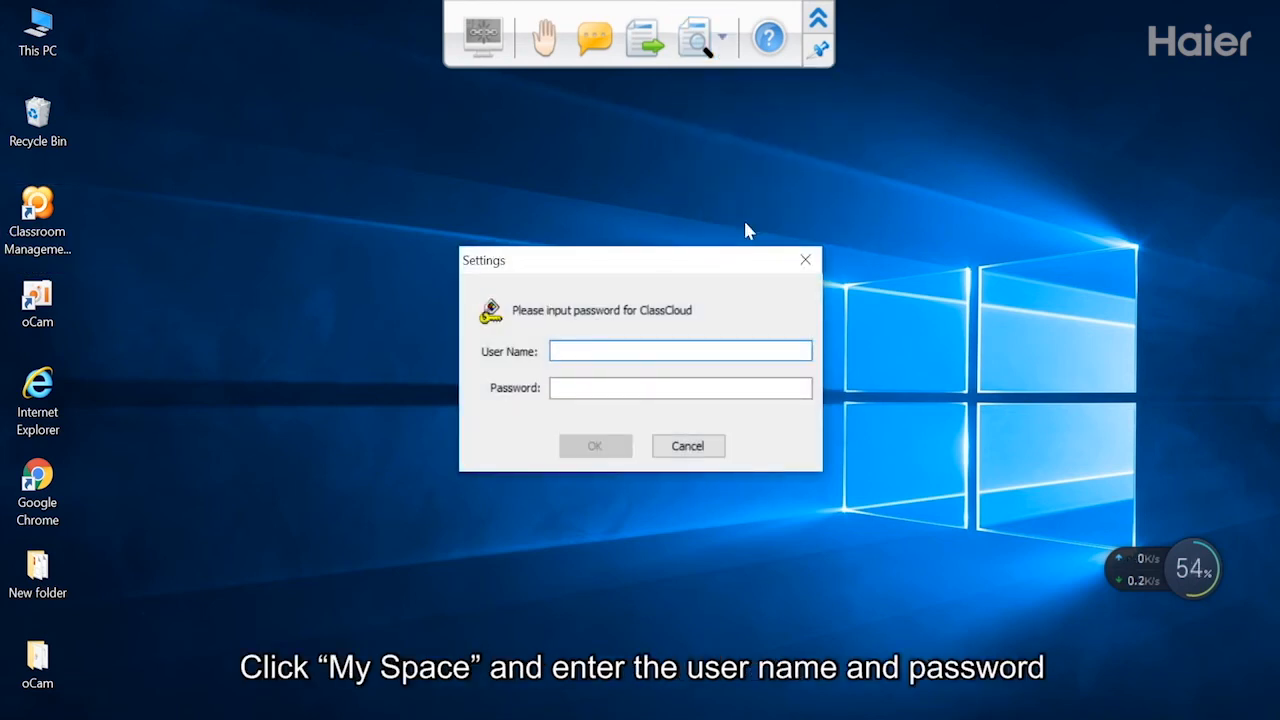
{"action": "type", "text": "Anson"}
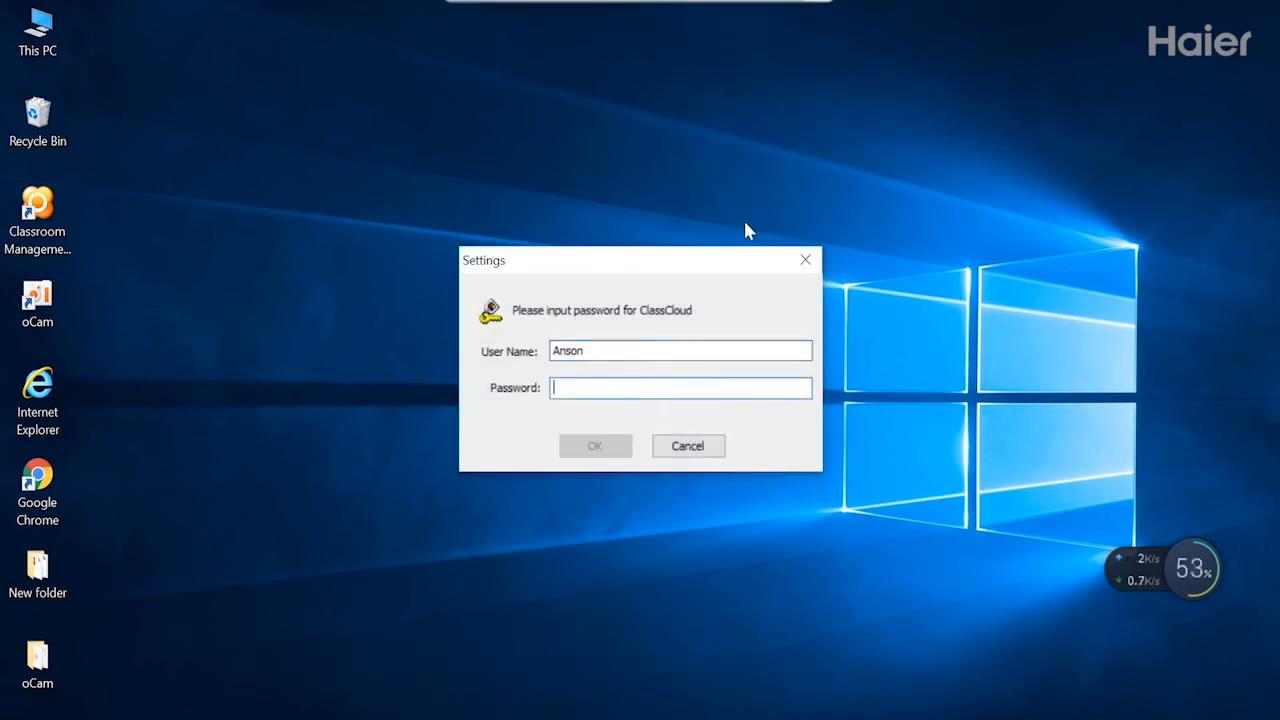
{"action": "key", "text": "Tab"}
{"action": "type", "text": "******"}
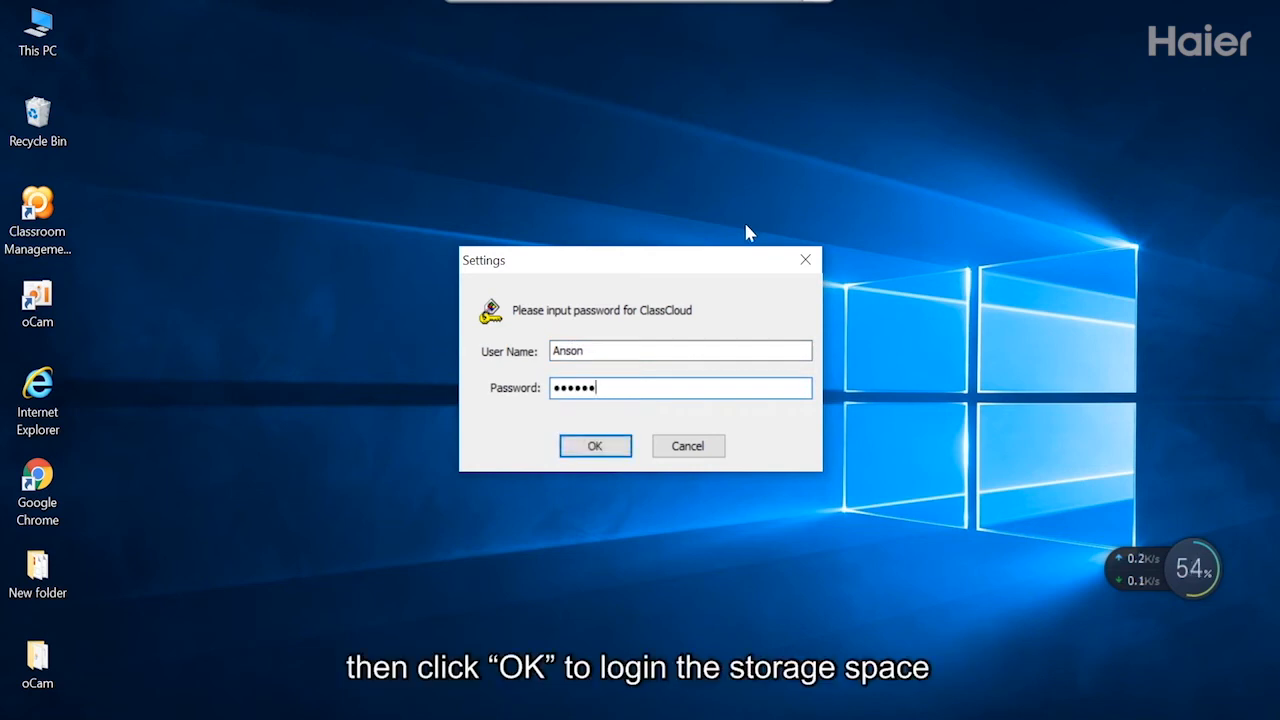
{"action": "left_click", "coordinate": [608, 448]}
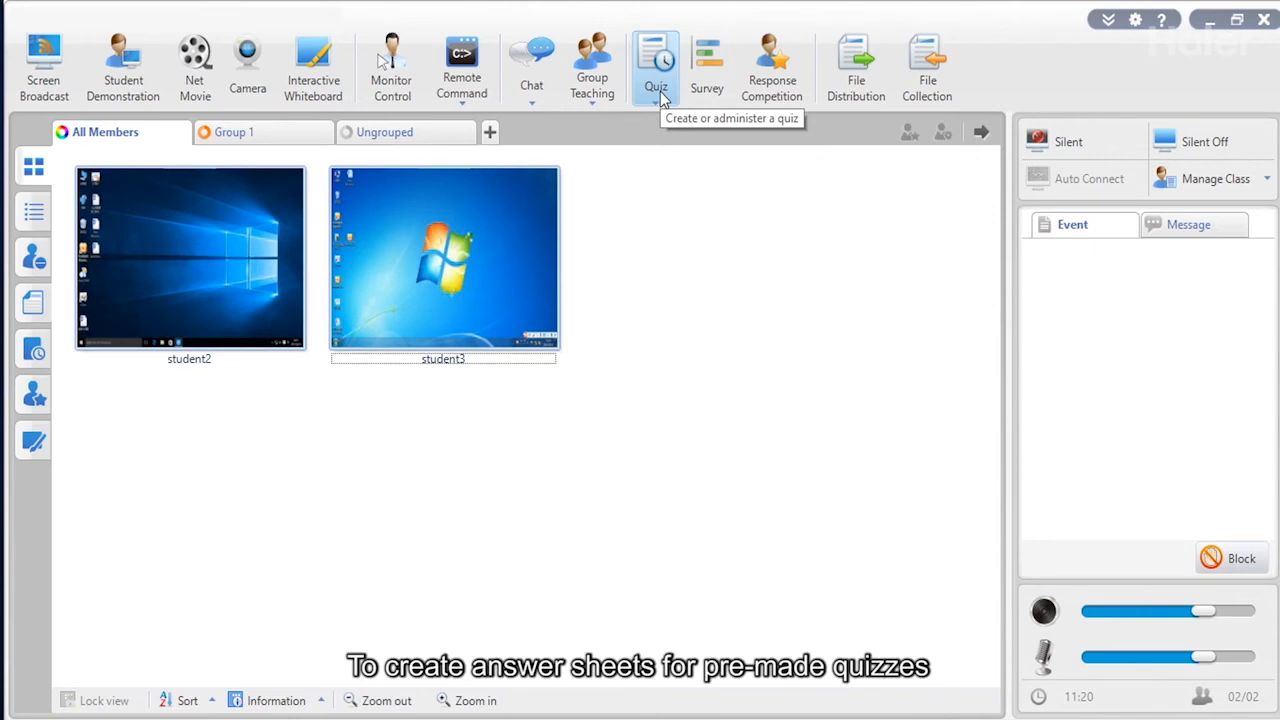
Create a new answer sheet by importing the World geography quiz paper.
{"action": "left_click", "coordinate": [658, 88]}
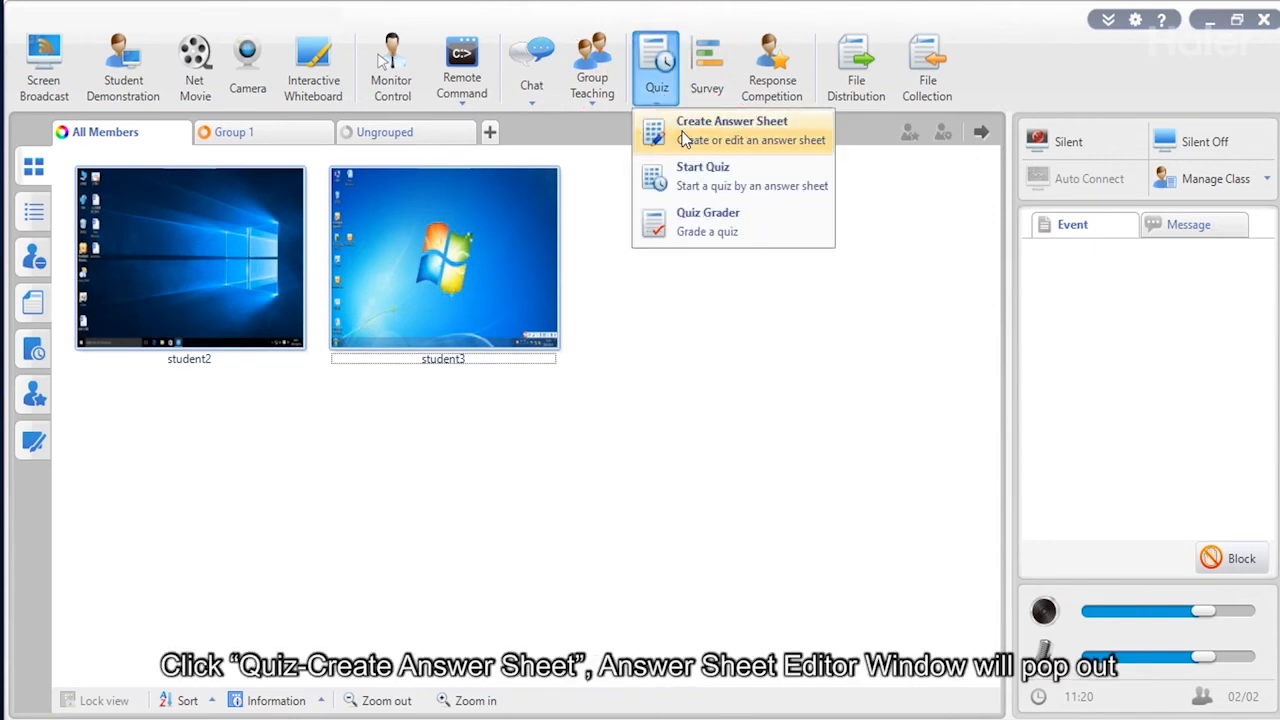
{"action": "left_click", "coordinate": [656, 215]}
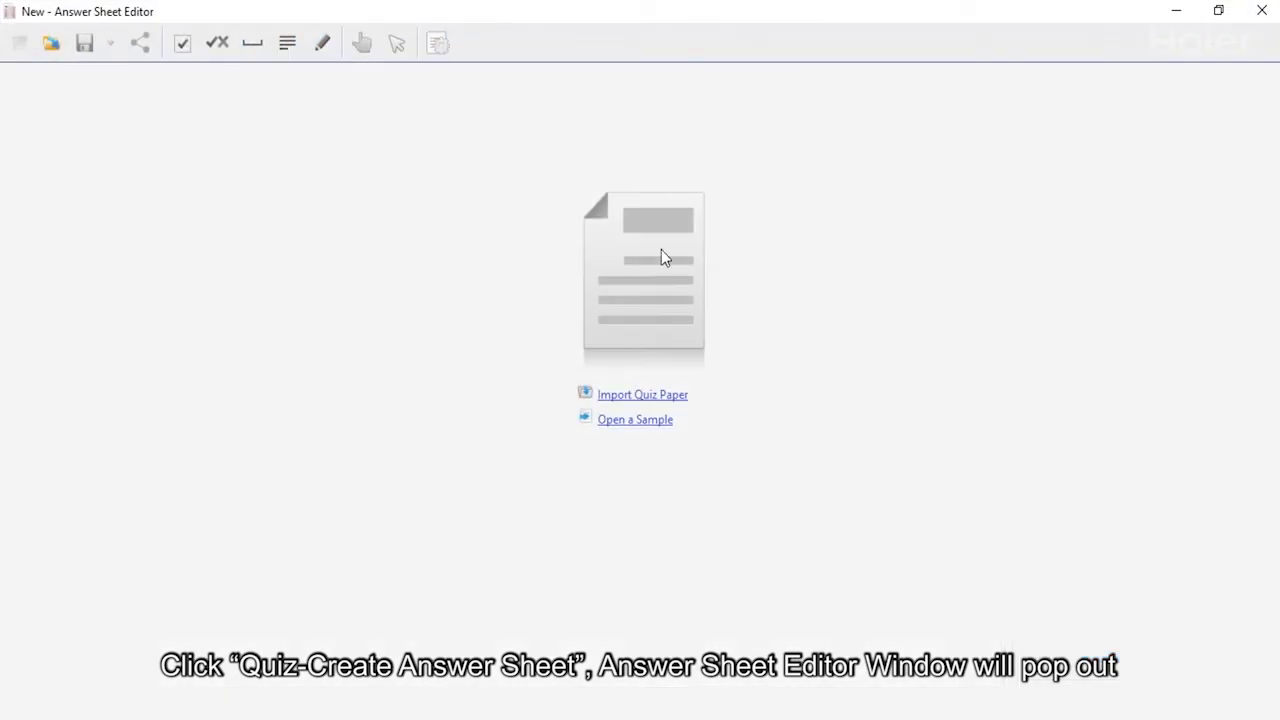
{"action": "left_click", "coordinate": [632, 396]}
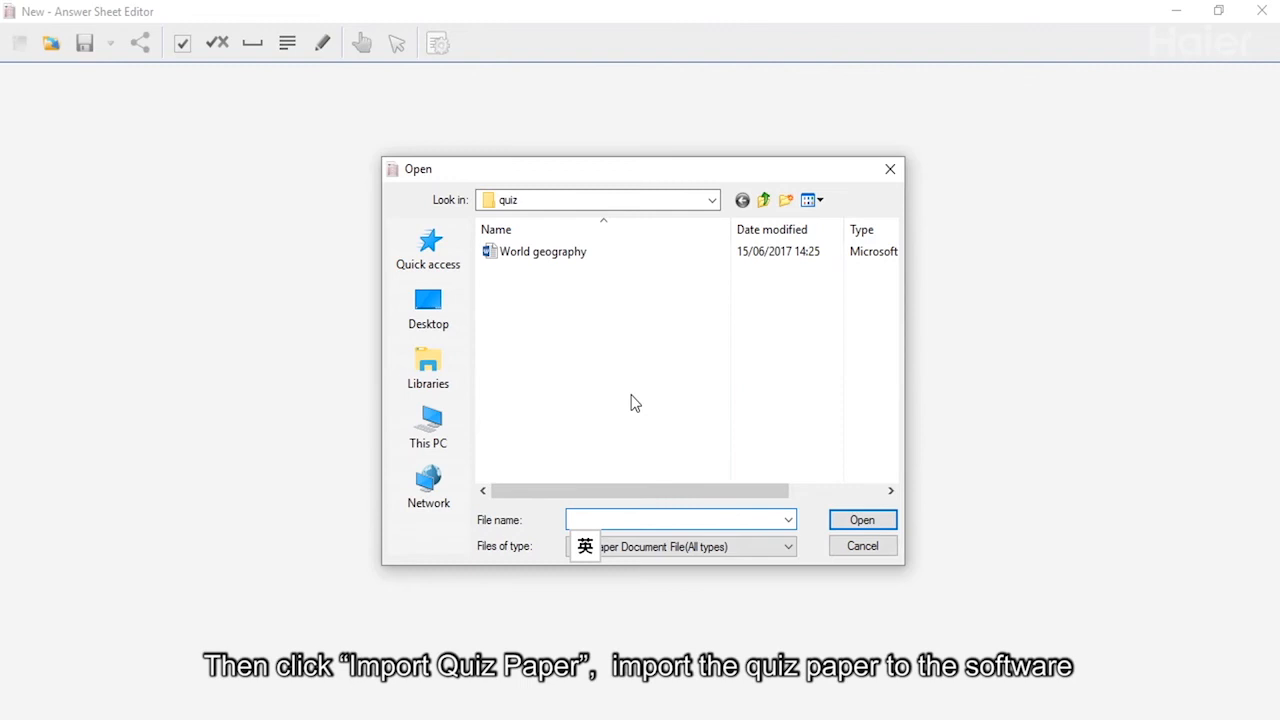
{"action": "double_click", "coordinate": [567, 253]}
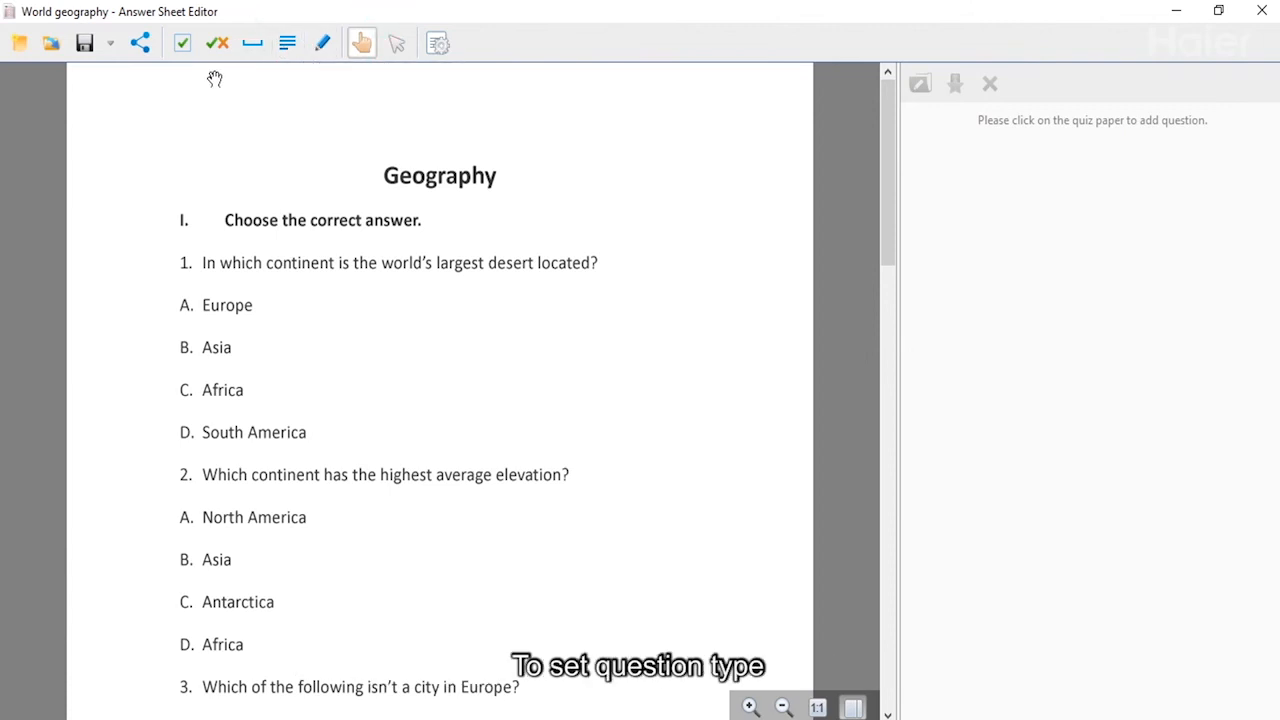
Make question 1 multiple choice with answer C, save as Quit1, and close the editor.
{"action": "left_click_drag", "start_coordinate": [183, 48], "coordinate": [141, 256]}
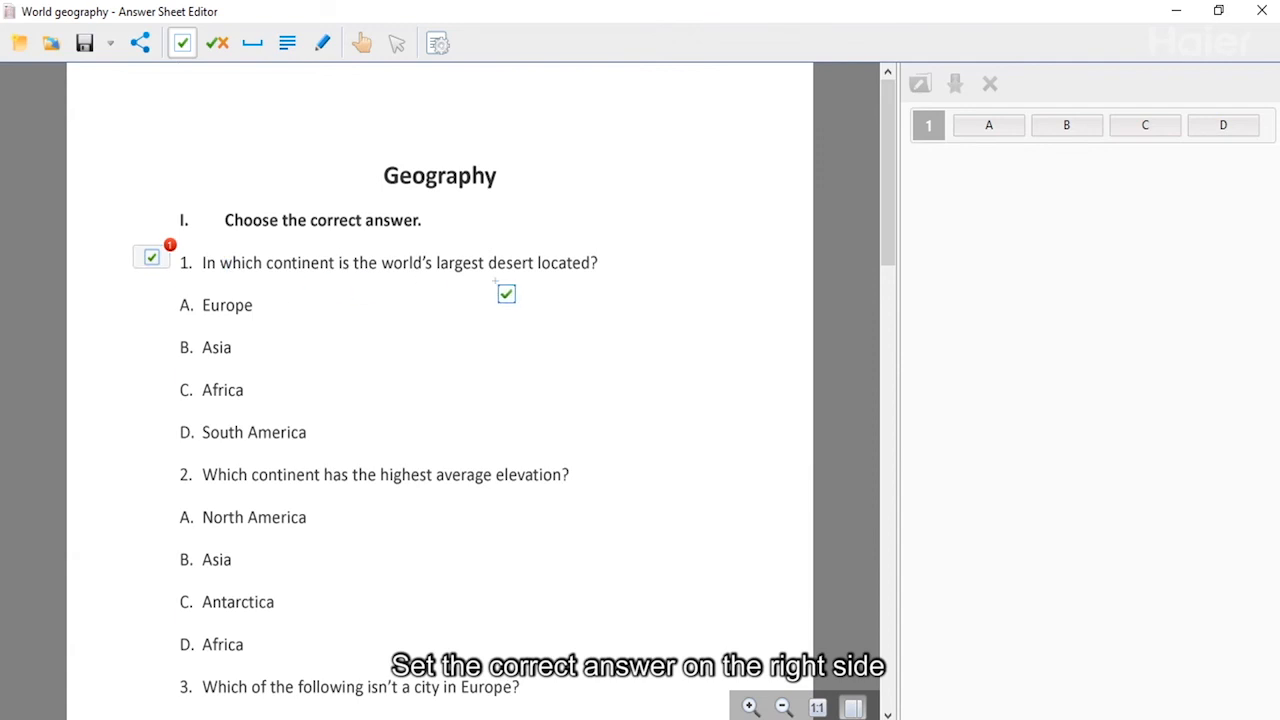
{"action": "left_click", "coordinate": [1146, 132]}
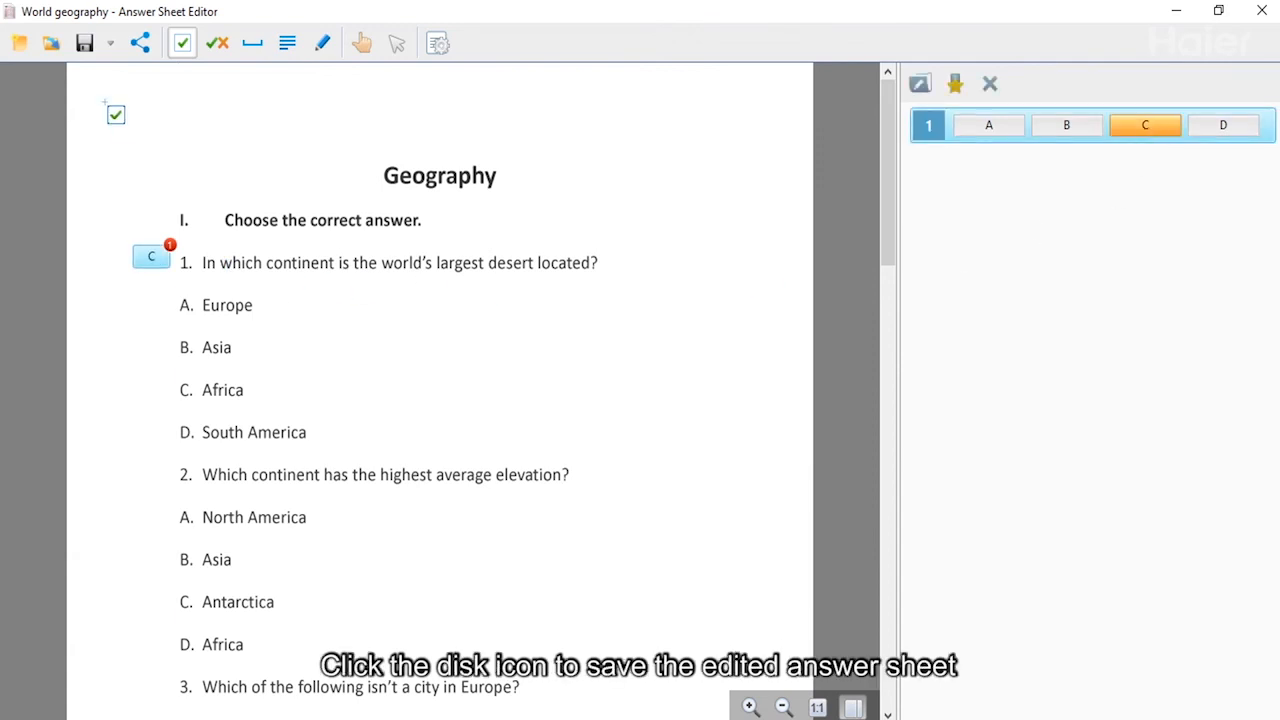
{"action": "left_click", "coordinate": [84, 43]}
{"action": "left_click", "coordinate": [860, 521]}
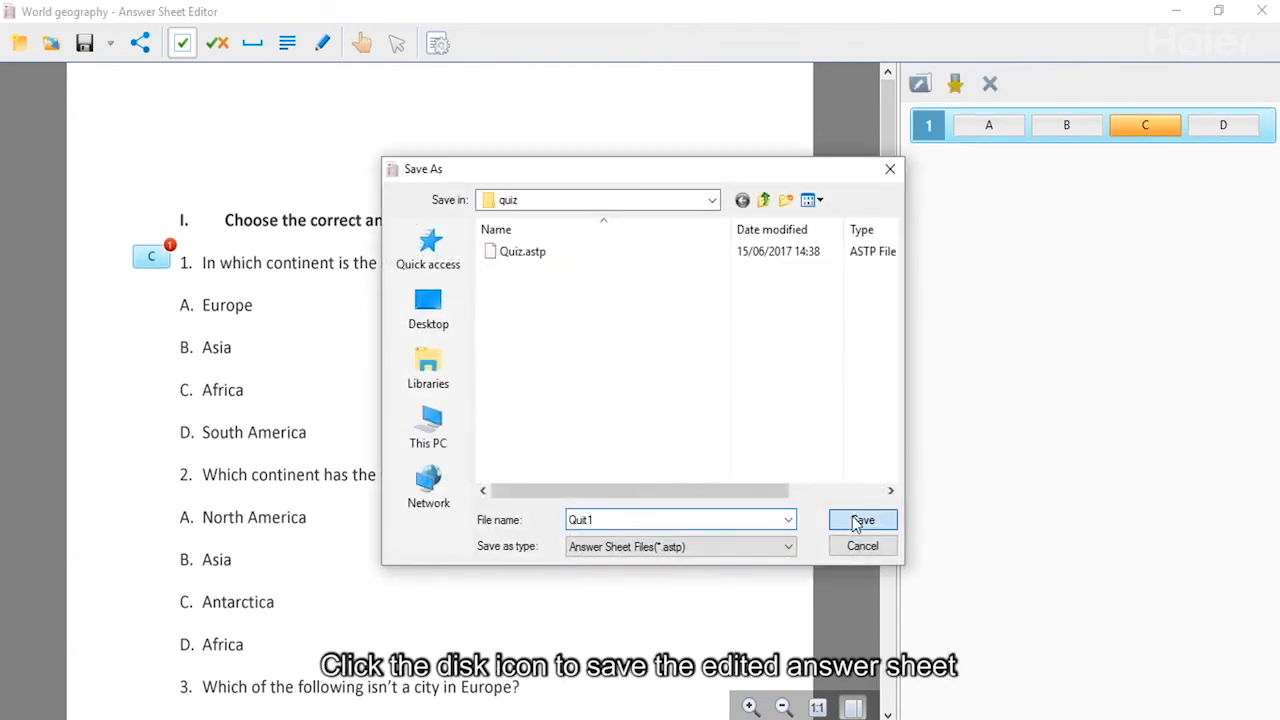
{"action": "left_click", "coordinate": [1262, 10]}
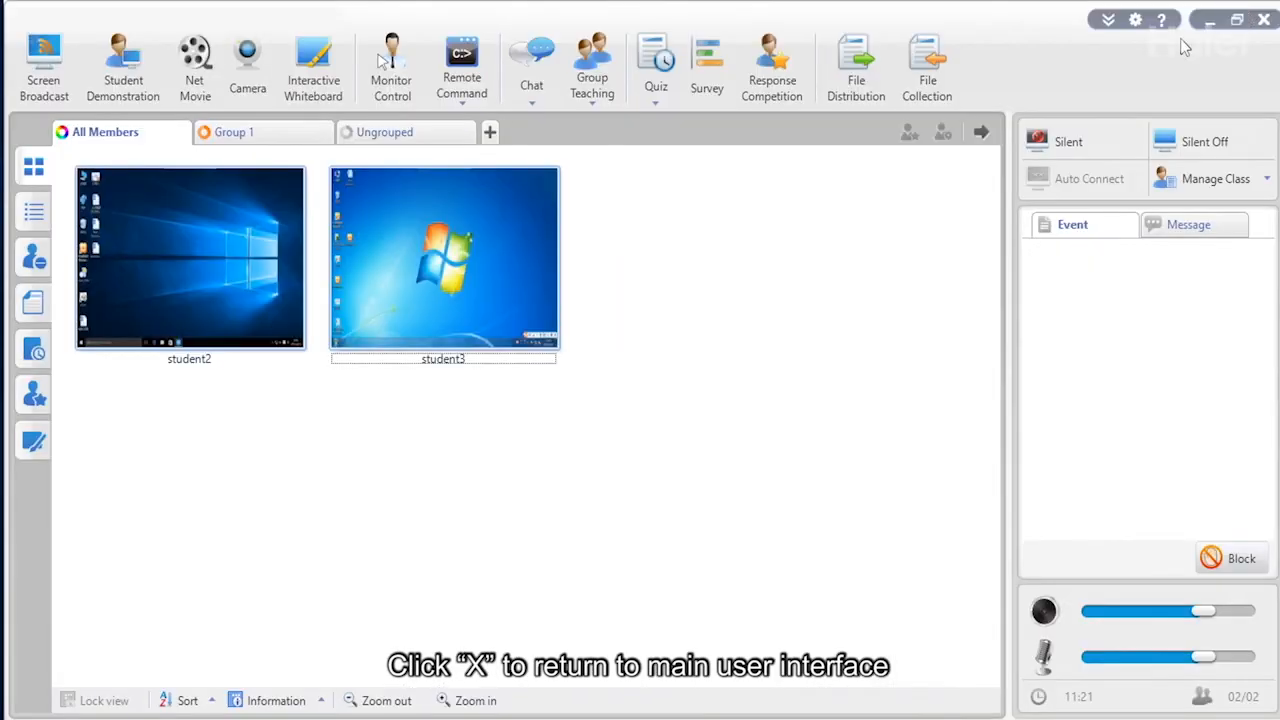
Open the saved Quiz.astp answer sheet in the Answer Sheet Editor.
{"action": "left_click", "coordinate": [654, 103]}
{"action": "left_click", "coordinate": [668, 135]}
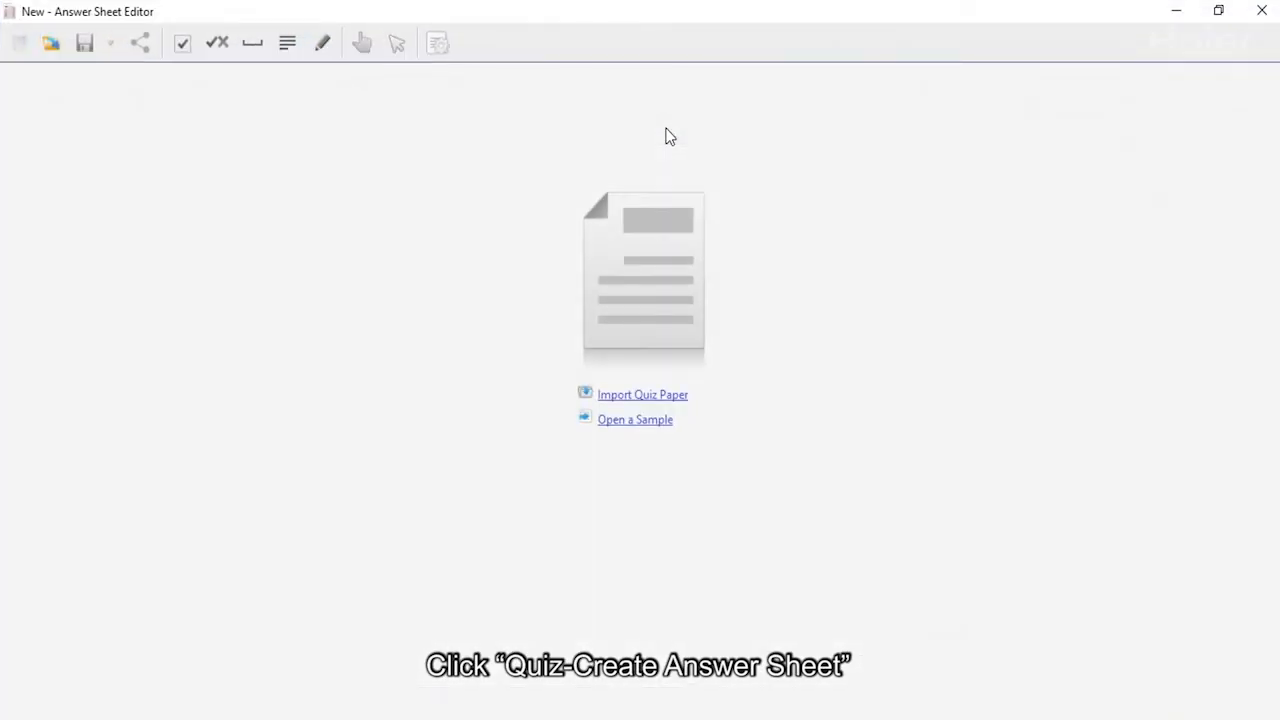
{"action": "left_click", "coordinate": [51, 45]}
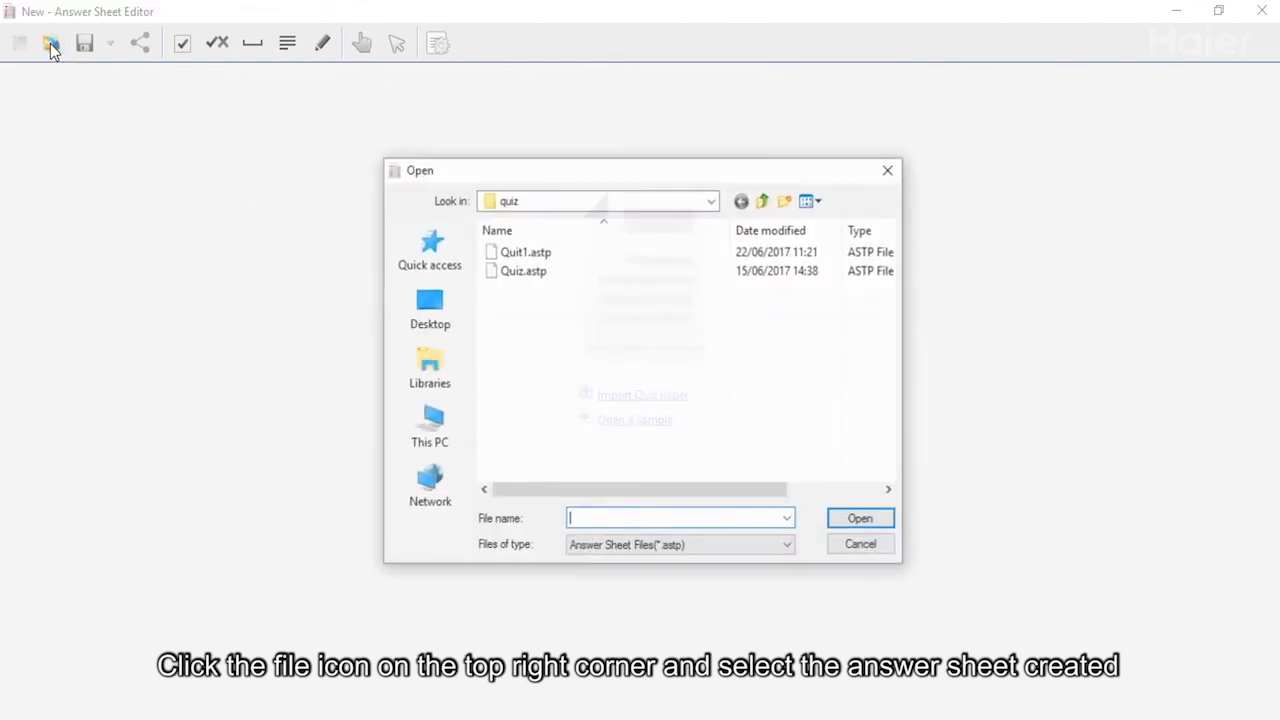
{"action": "left_click", "coordinate": [522, 270]}
{"action": "left_click", "coordinate": [864, 521]}
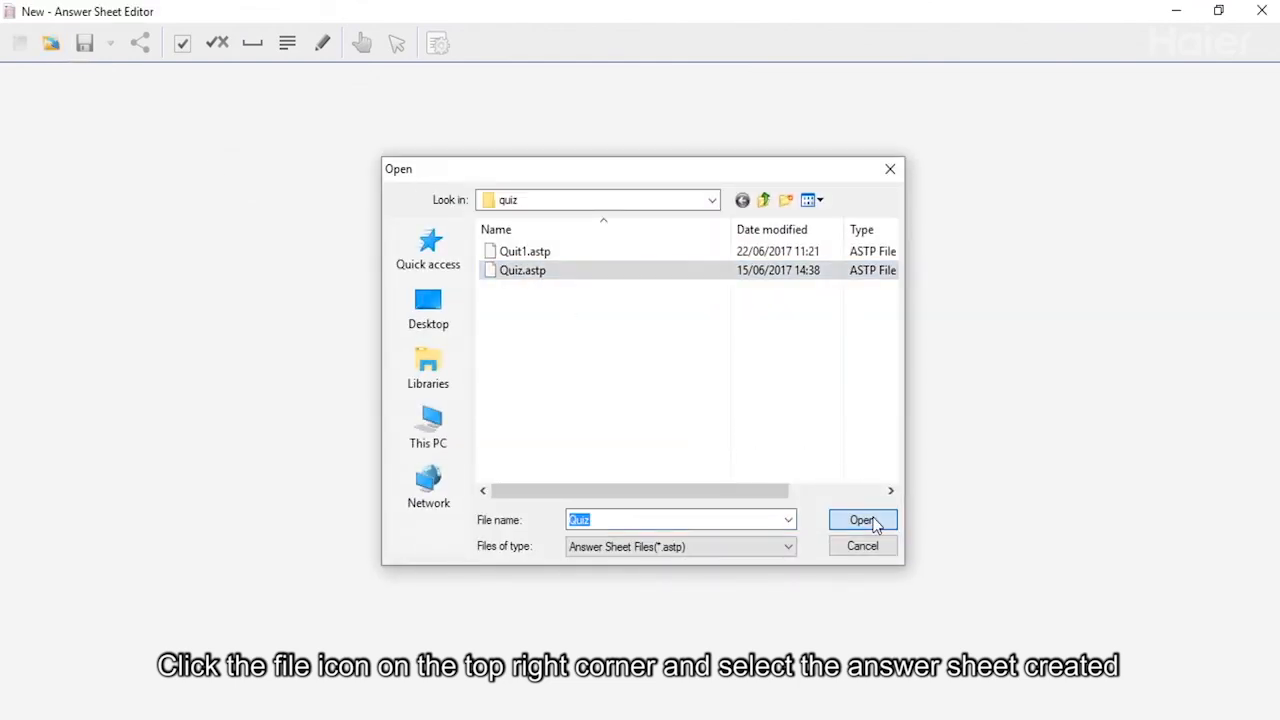
Review Quiz.astp's 11 set answers, then bring up the Start Quiz settings.
{"action": "scroll", "coordinate": [872, 524], "scroll_direction": "down", "scroll_amount": 3}
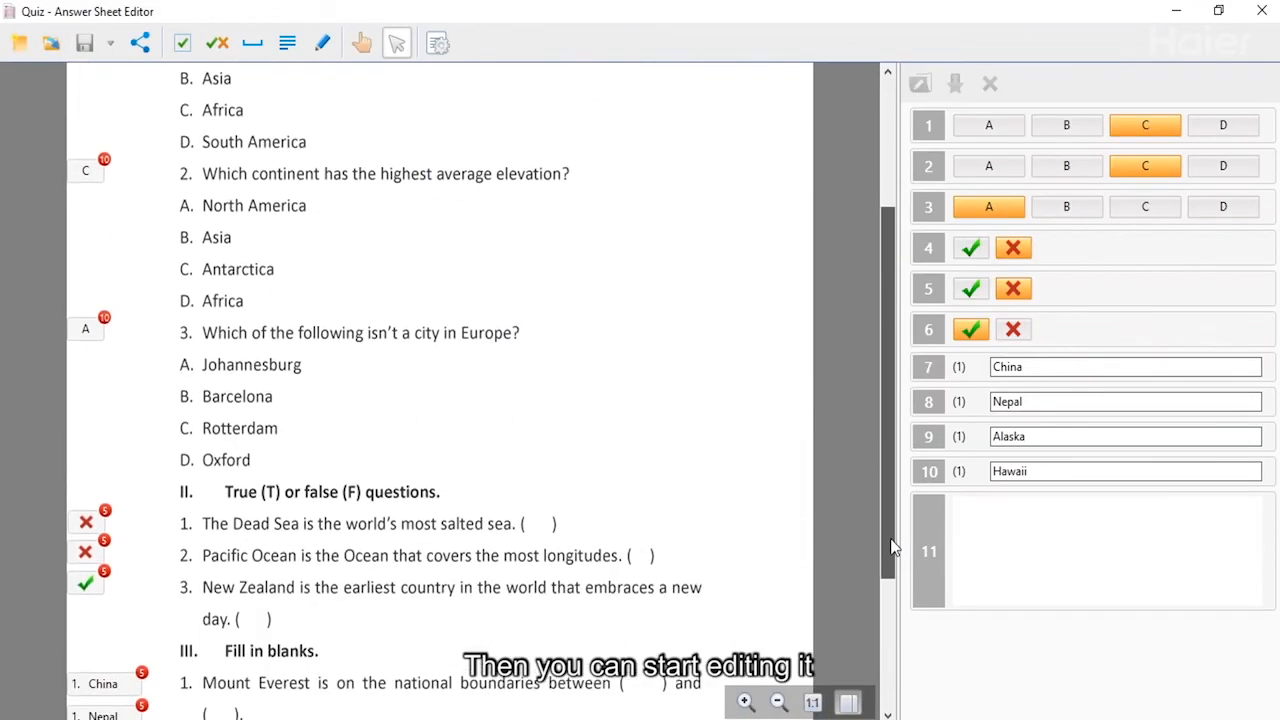
{"action": "scroll", "coordinate": [874, 620], "scroll_direction": "down", "scroll_amount": 2}
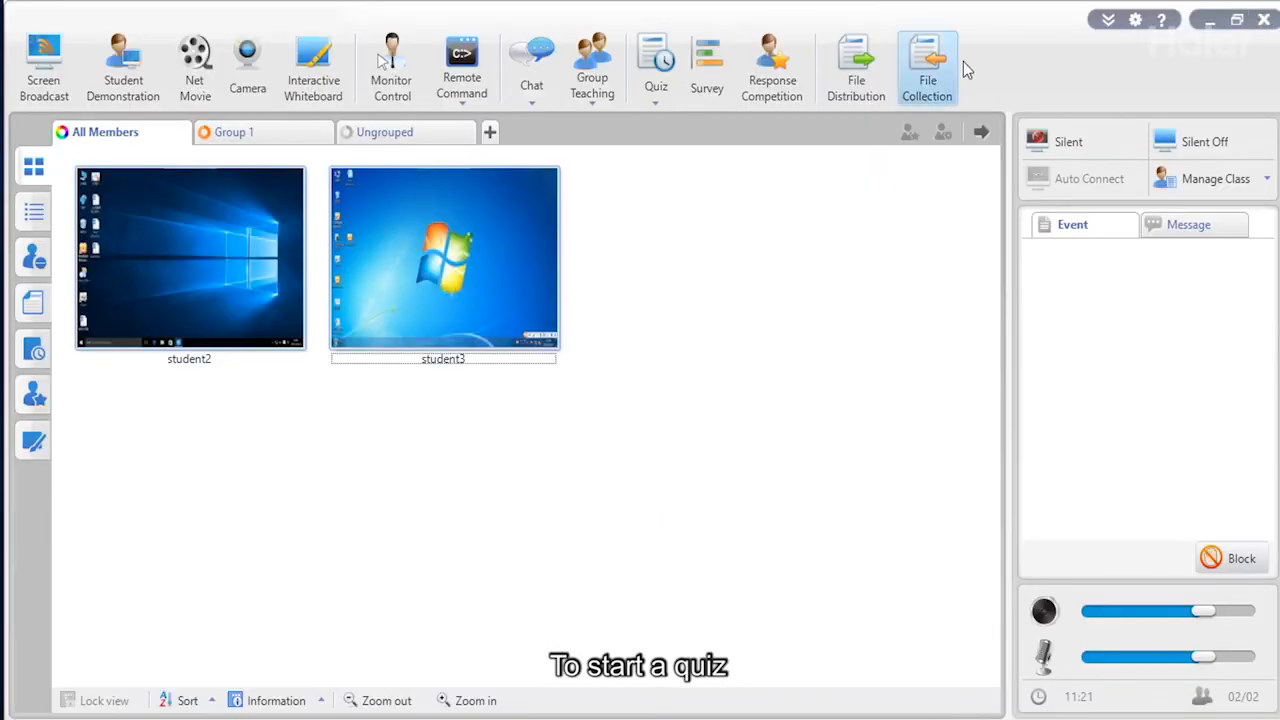
{"action": "left_click", "coordinate": [651, 105]}
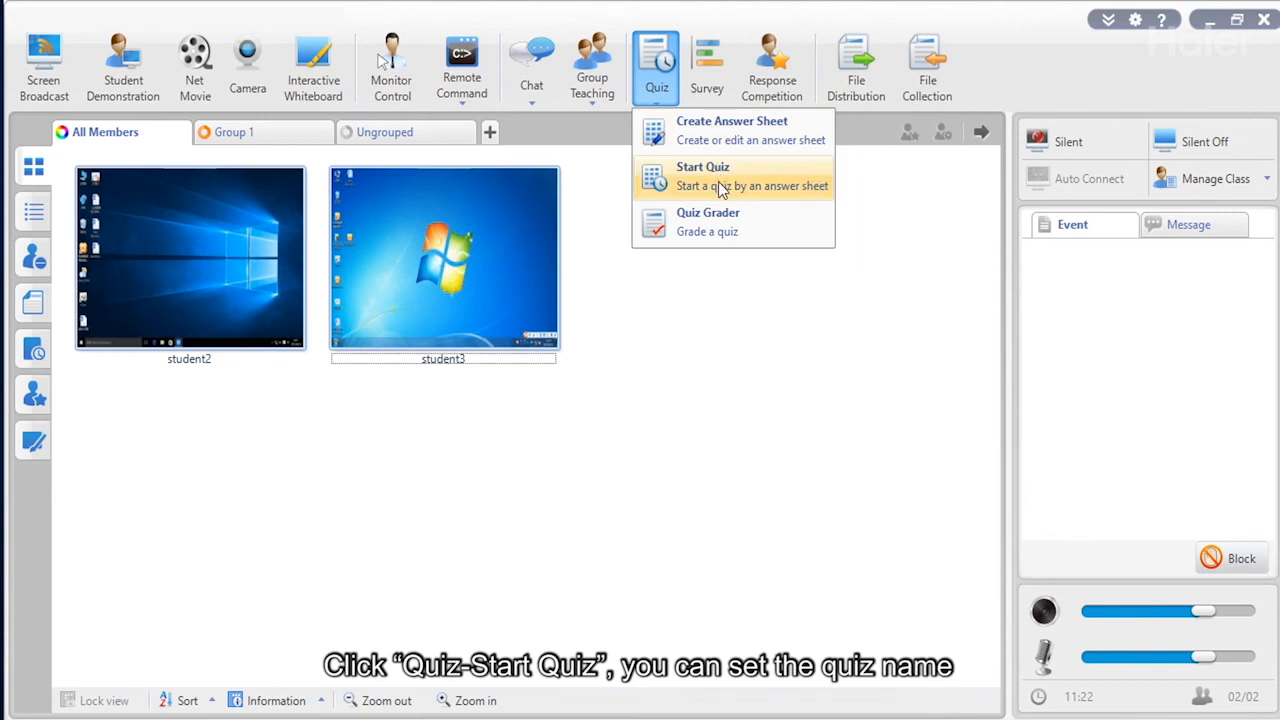
{"action": "left_click", "coordinate": [645, 180]}
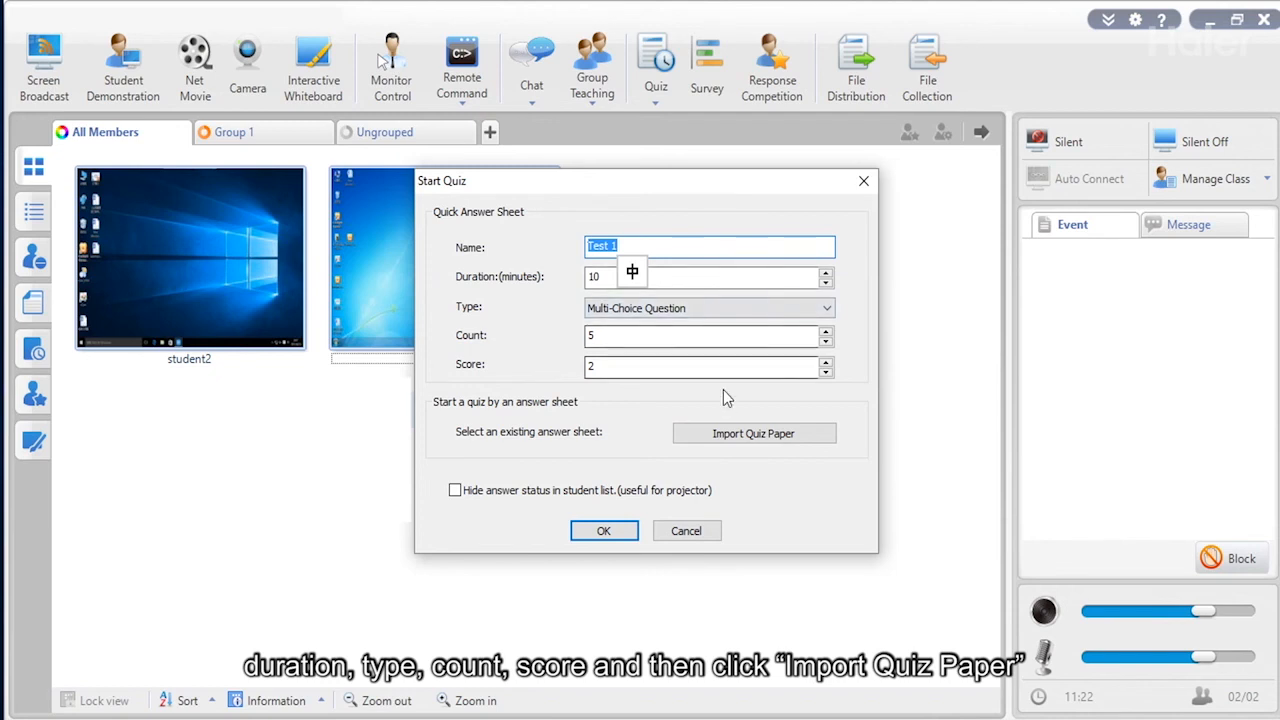
Start the quiz from the Quiz.astp answer sheet and let it run to completion.
{"action": "left_click", "coordinate": [725, 435]}
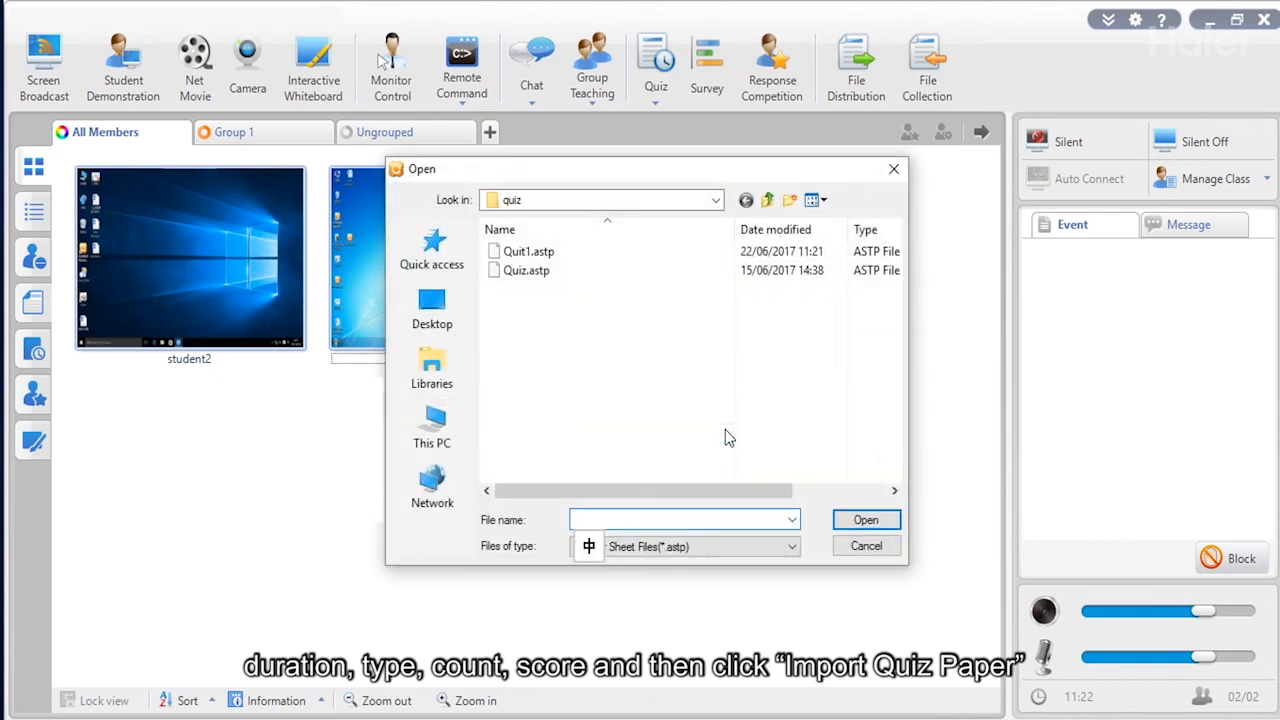
{"action": "left_click", "coordinate": [531, 271]}
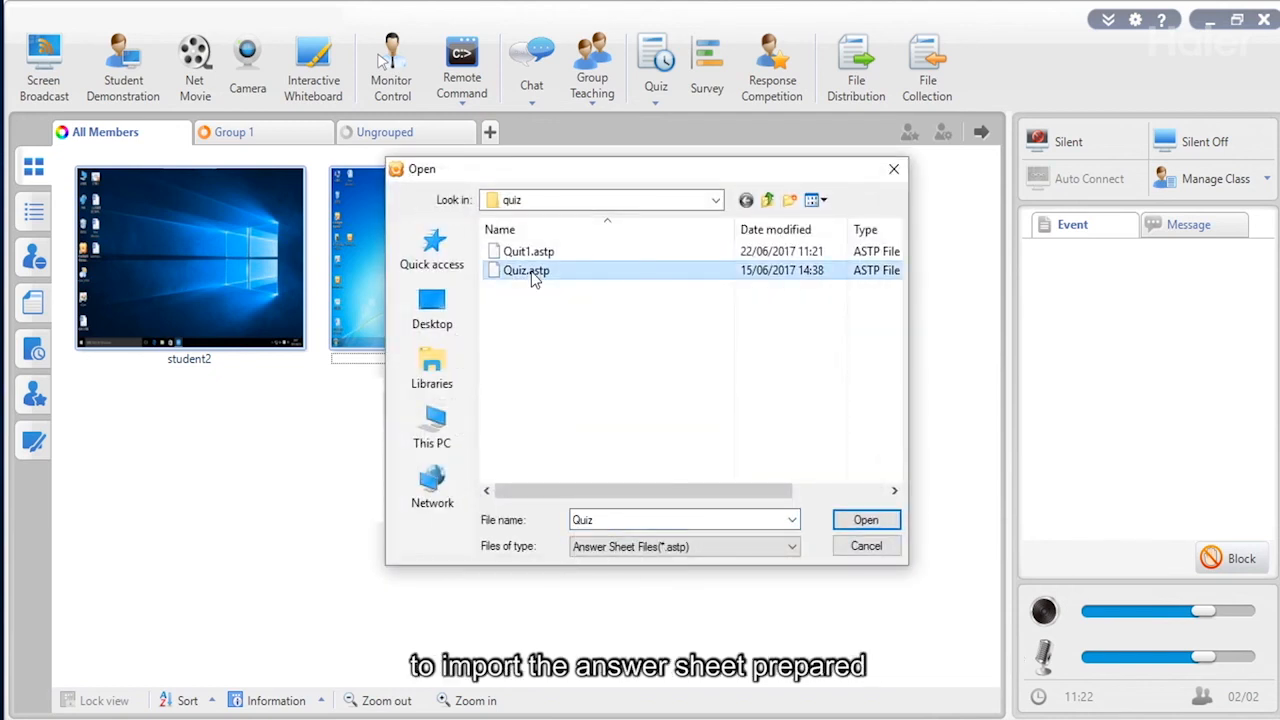
{"action": "left_click", "coordinate": [849, 521]}
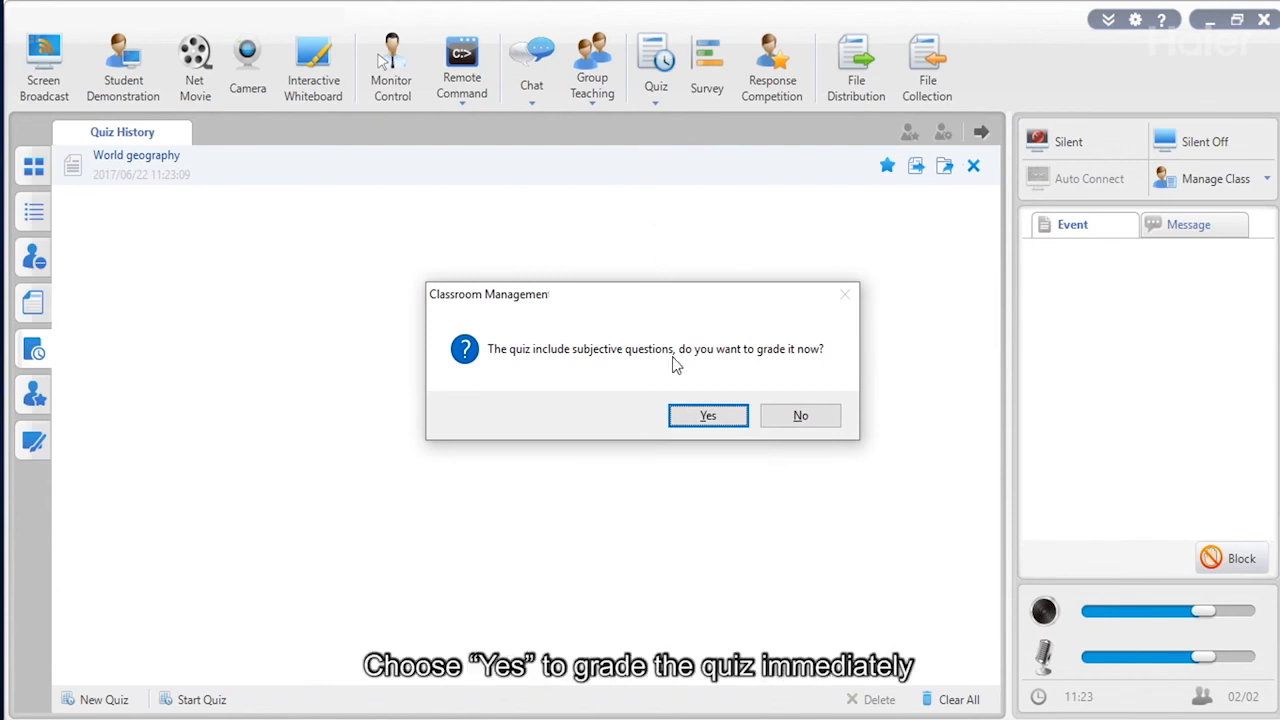
Grade now, keeping question 7's answer China correct so each total is 25.
{"action": "left_click", "coordinate": [695, 418]}
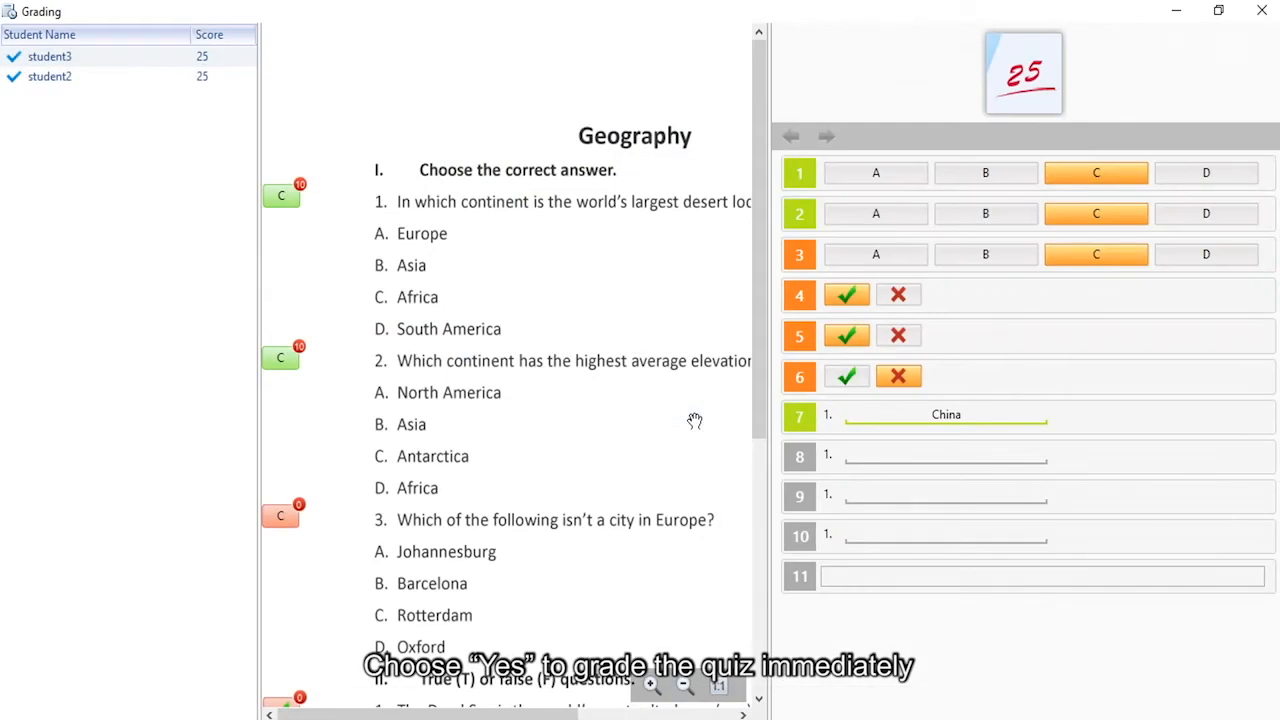
{"action": "left_click", "coordinate": [1069, 429]}
{"action": "left_click", "coordinate": [1204, 467]}
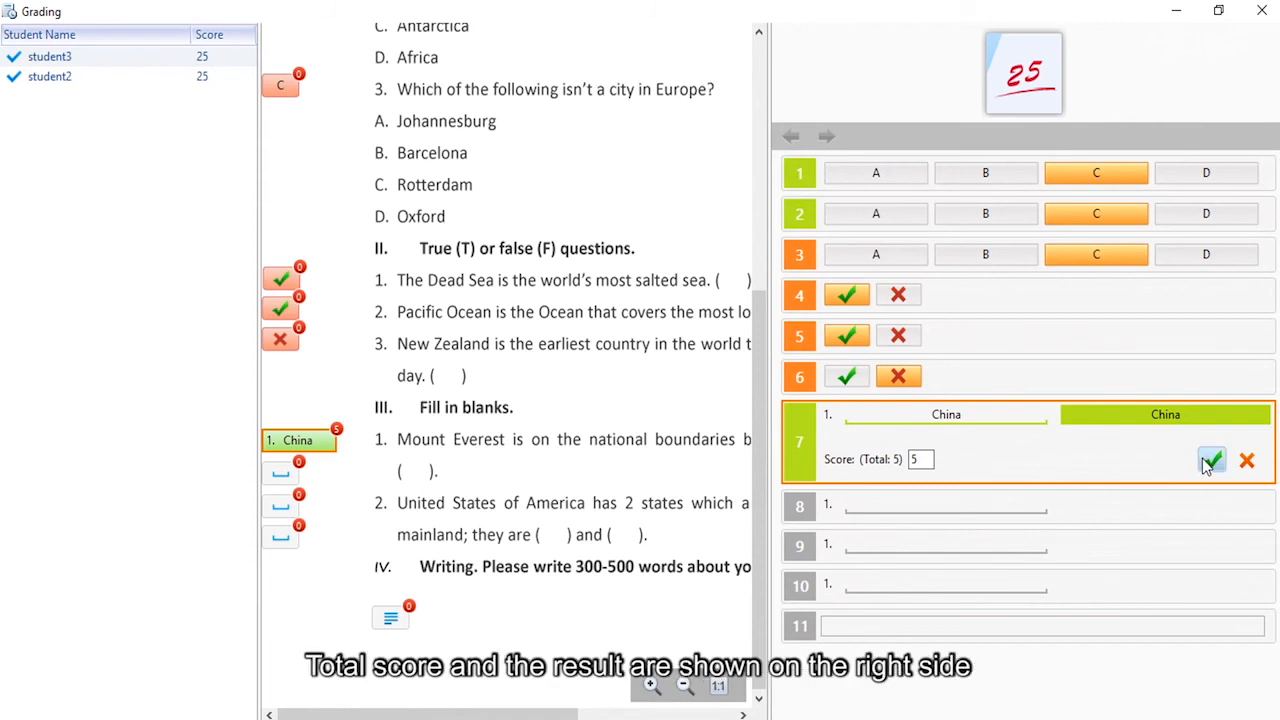
{"action": "left_click", "coordinate": [1246, 461]}
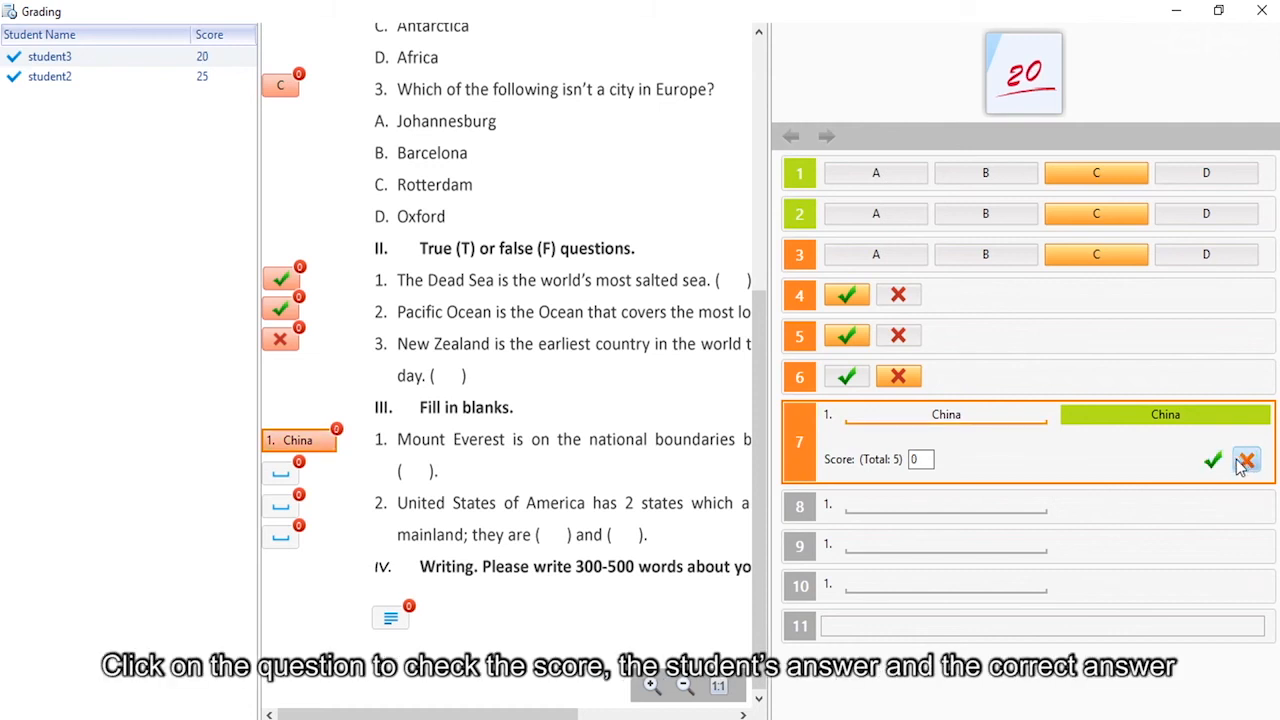
{"action": "left_click", "coordinate": [1213, 461]}
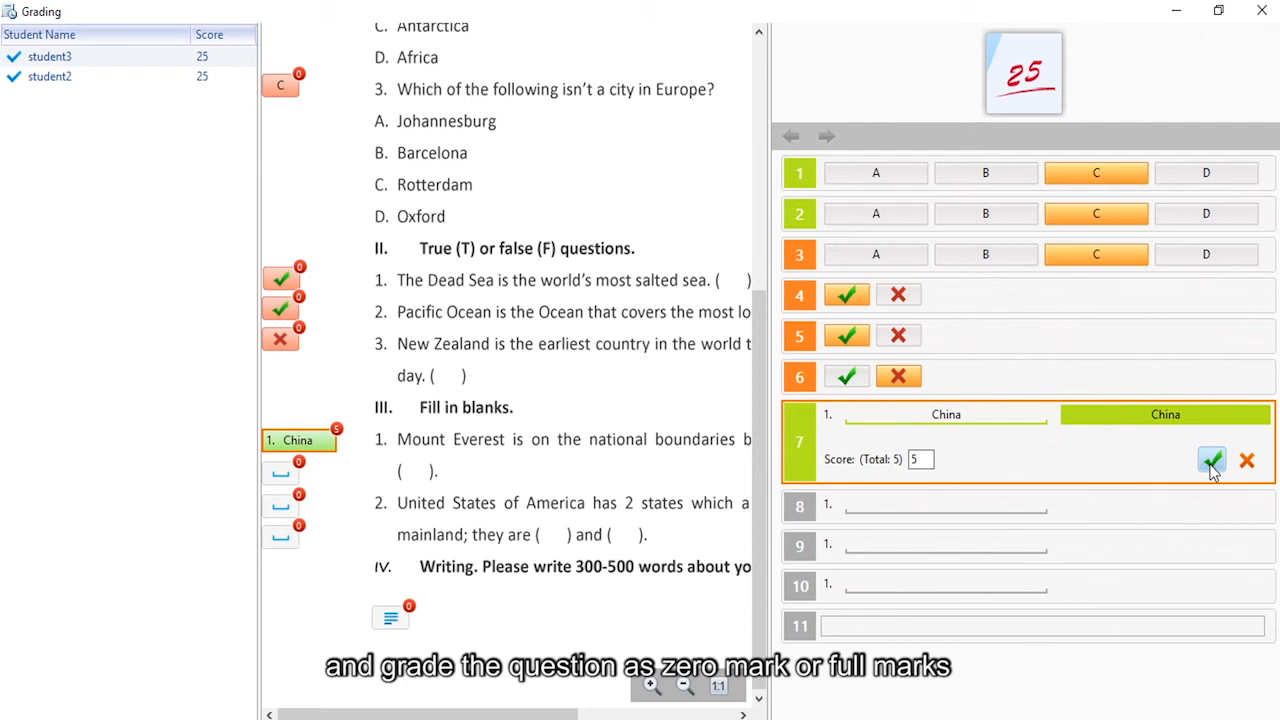
{"action": "left_click", "coordinate": [1262, 10]}
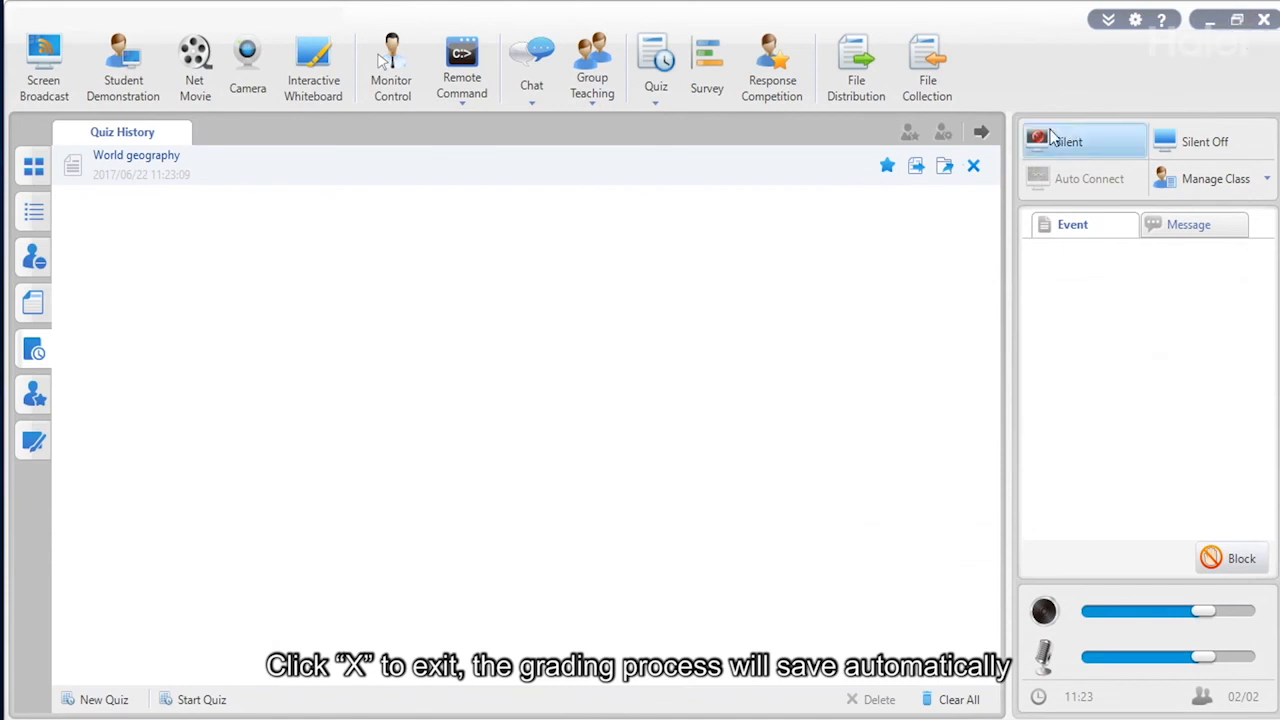
{"action": "left_click", "coordinate": [653, 104]}
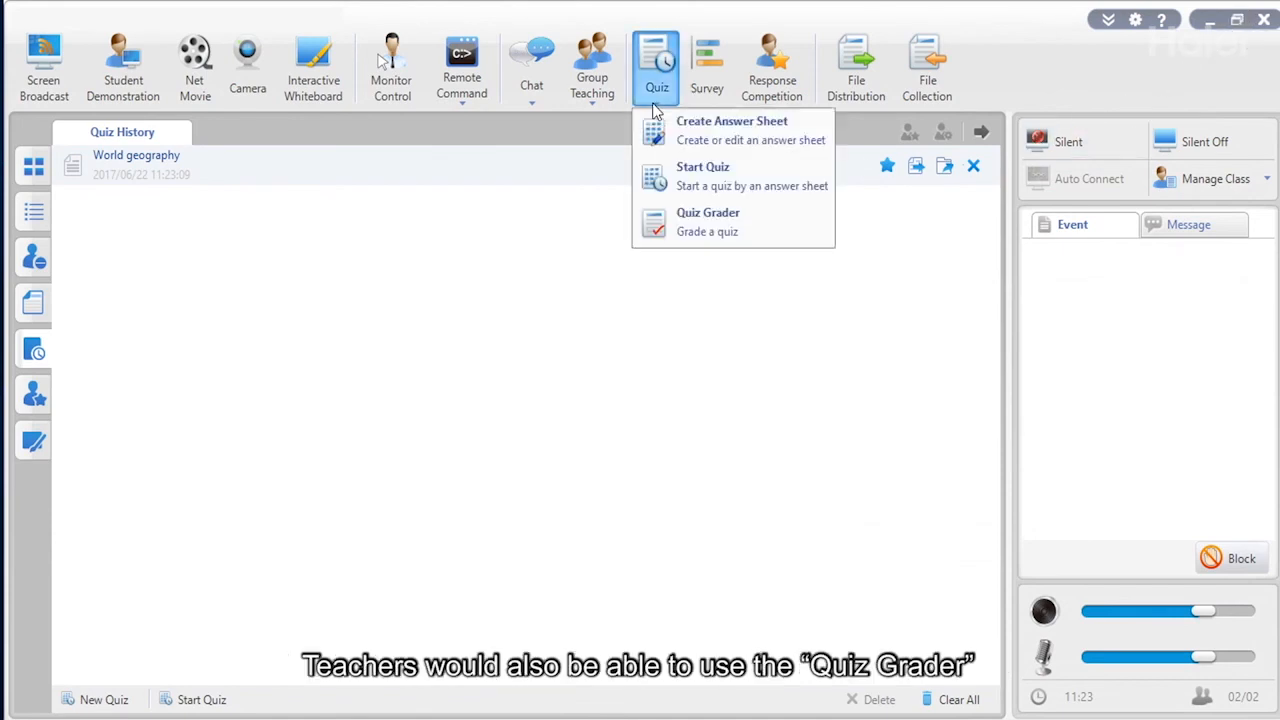
{"action": "left_click", "coordinate": [706, 220]}
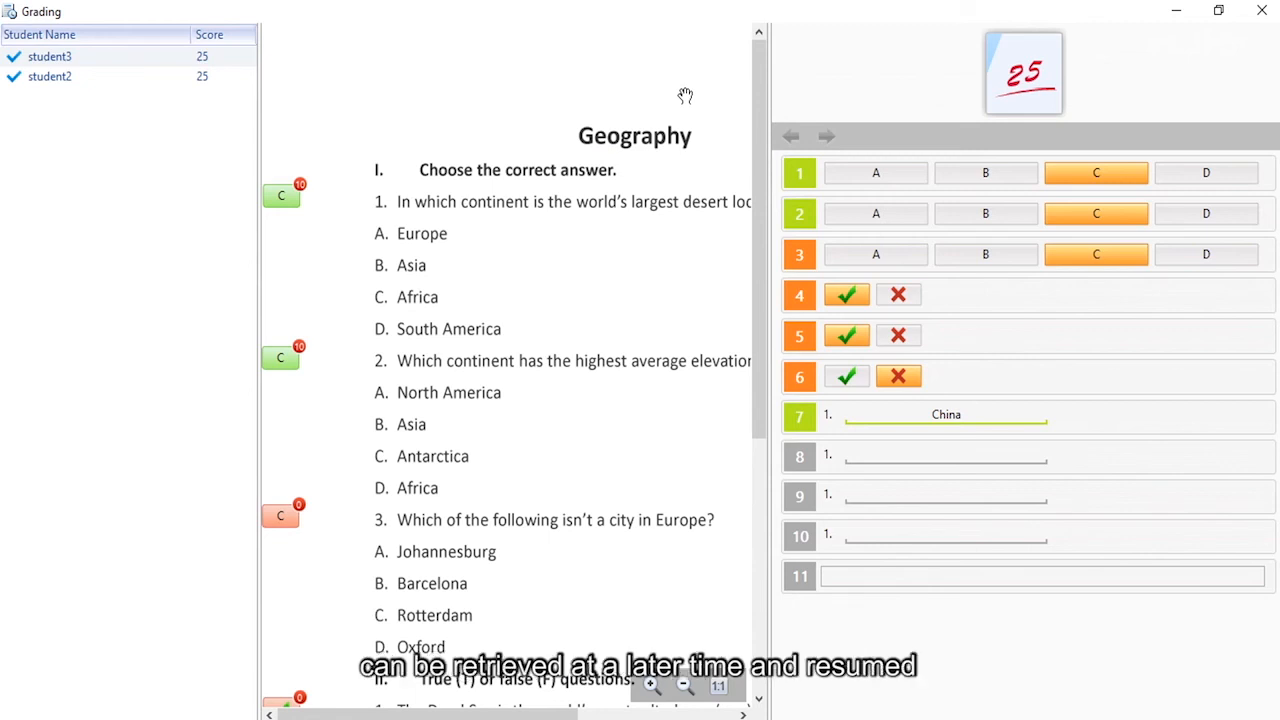
{"action": "left_click", "coordinate": [1262, 10]}
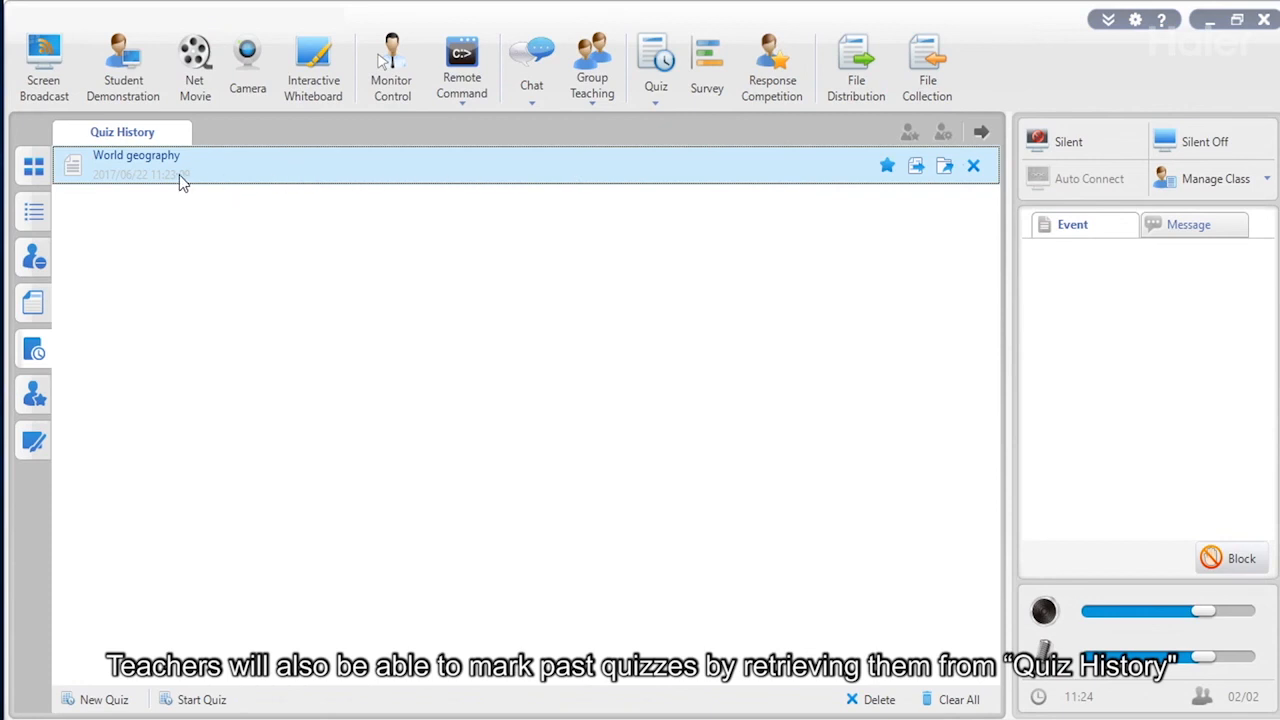
Send the World geography quiz results to students from Quiz History.
{"action": "mouse_move", "coordinate": [150, 163]}
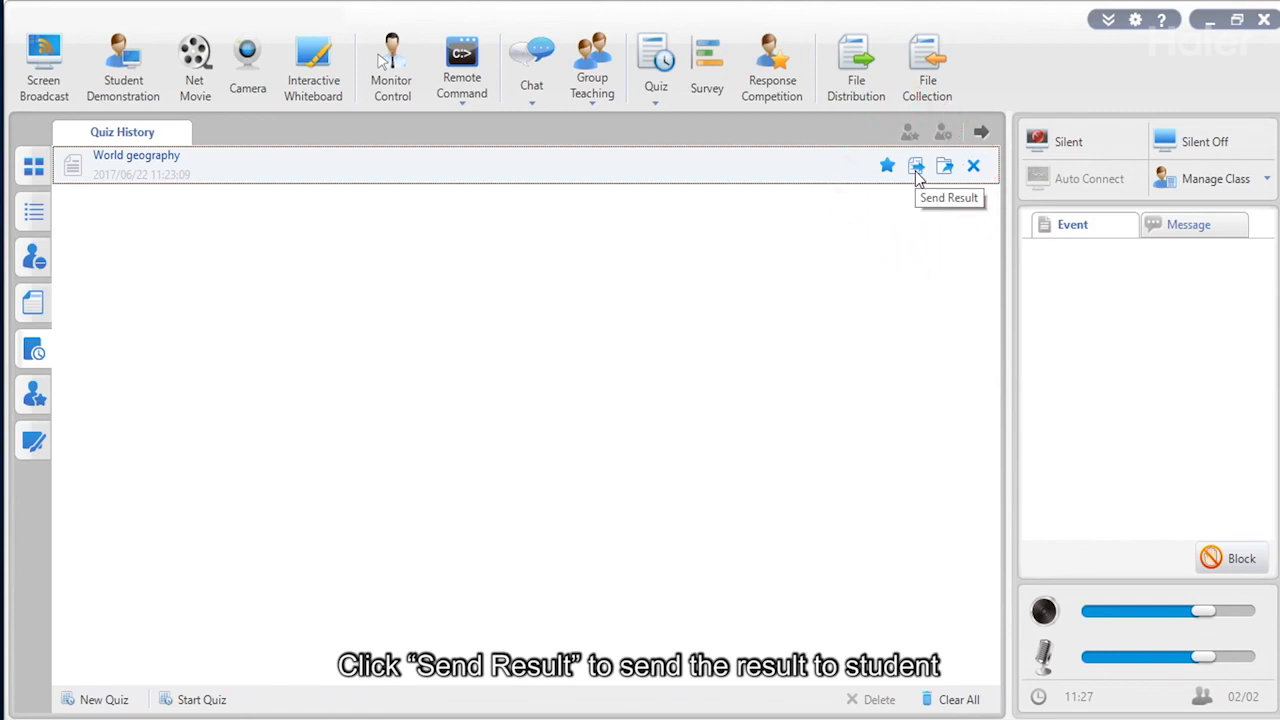
{"action": "left_click", "coordinate": [949, 176]}
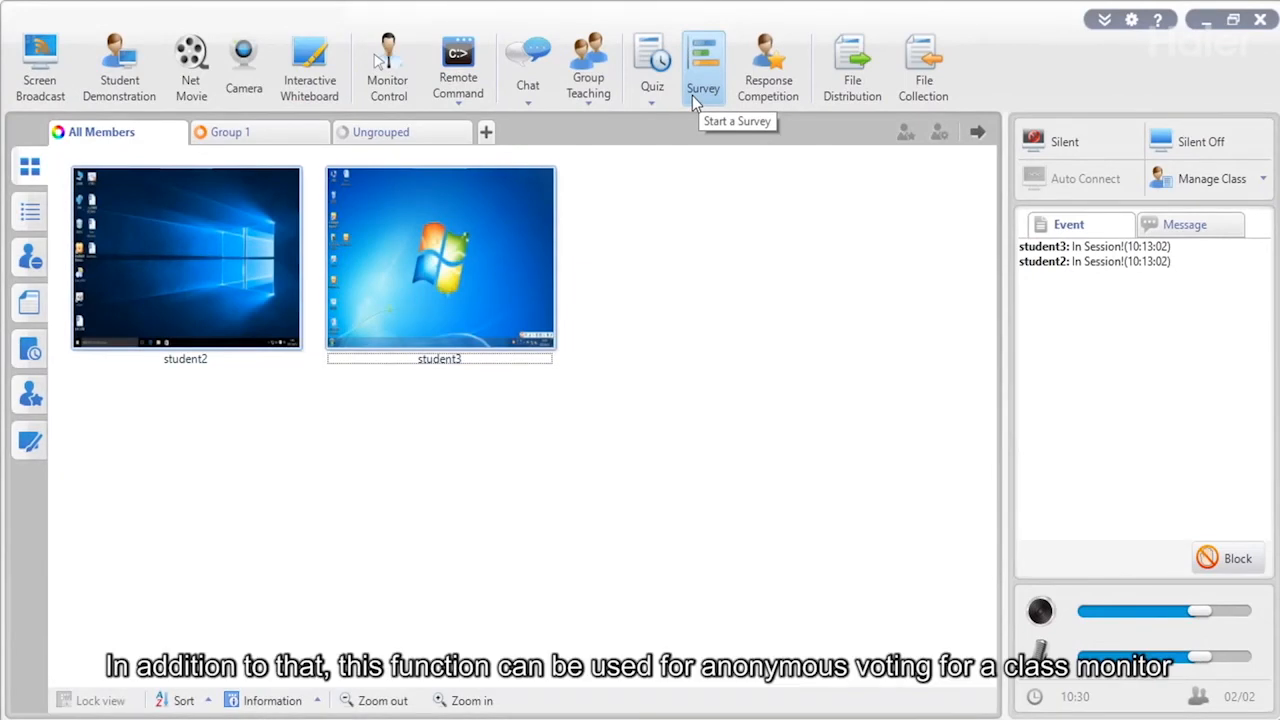
Build and save a 20-second multi-choice survey 'What is your feeling now?' with answers sad/happy, no correct answer.
{"action": "left_click", "coordinate": [697, 100]}
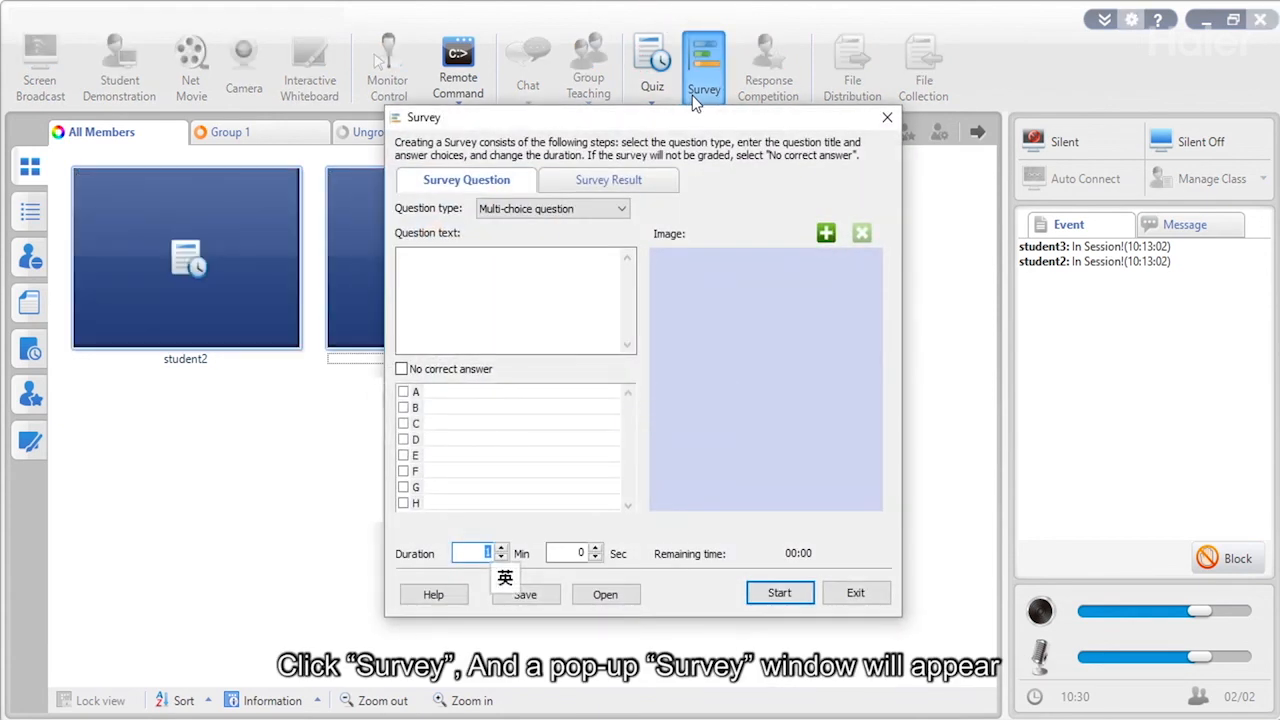
{"action": "left_click", "coordinate": [495, 218]}
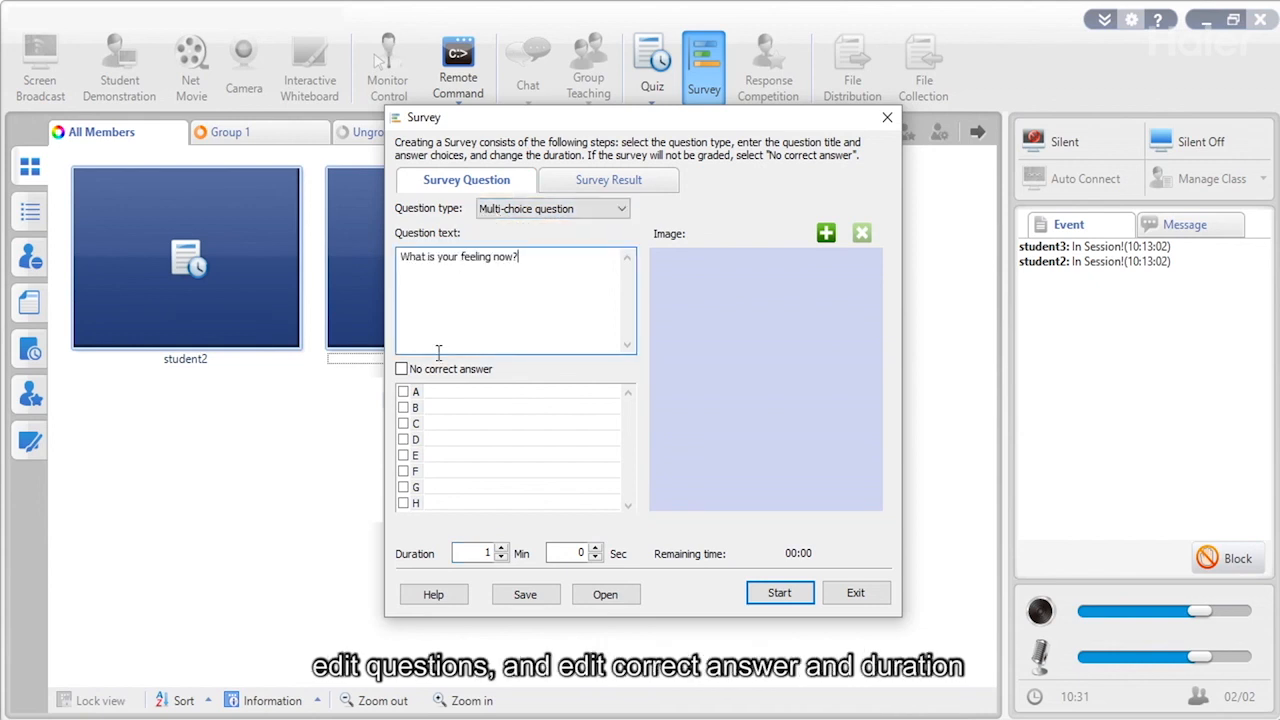
{"action": "type", "text": "happy"}
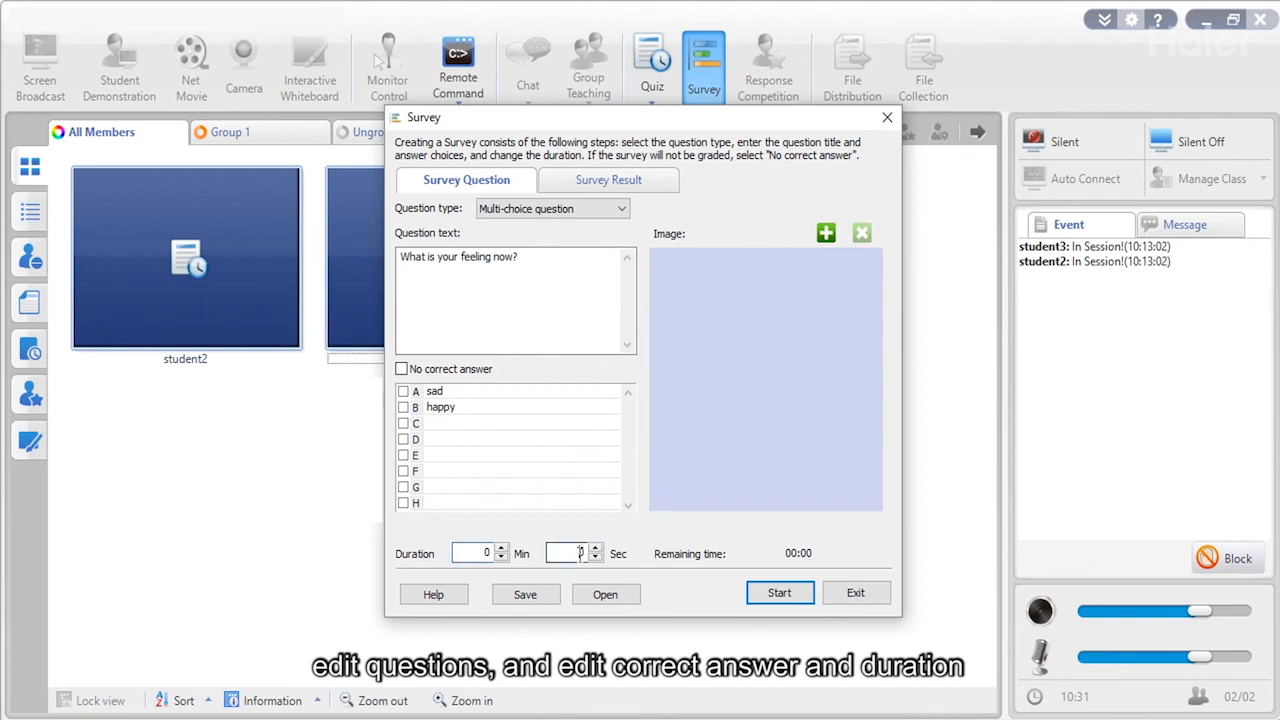
{"action": "left_click_drag", "start_coordinate": [580, 553], "coordinate": [608, 558]}
{"action": "type", "text": "20"}
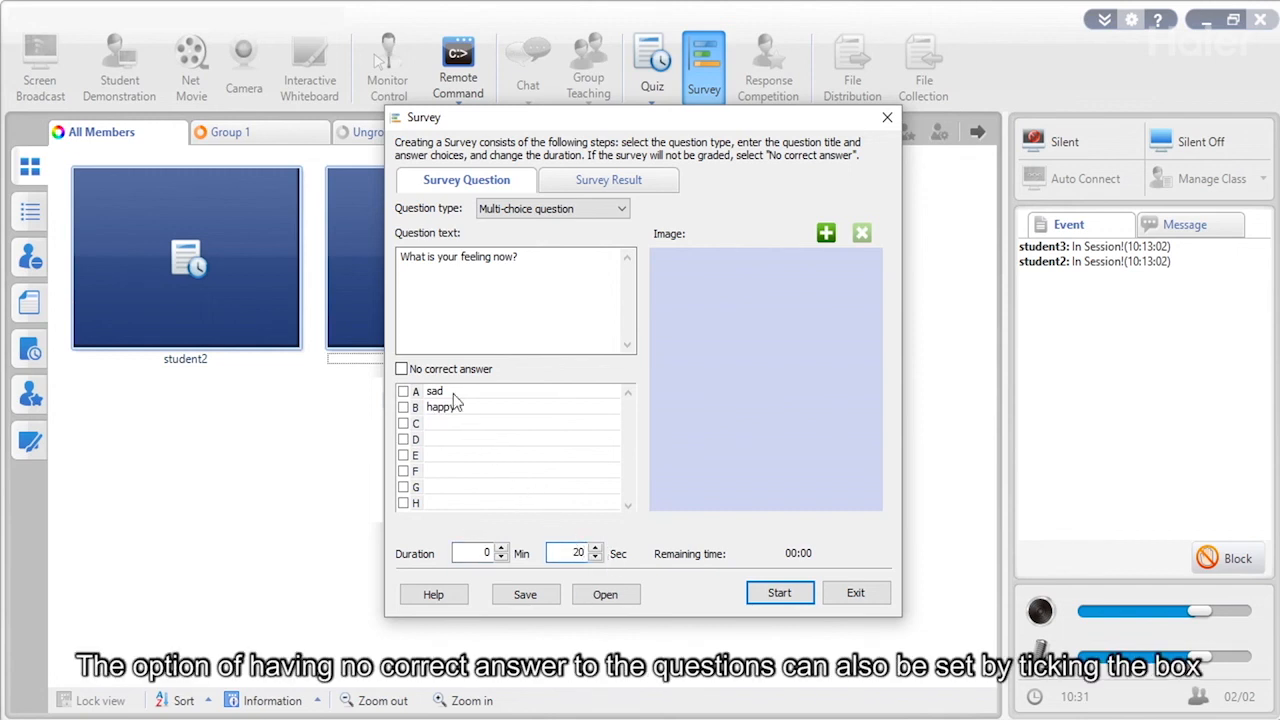
{"action": "left_click", "coordinate": [402, 370]}
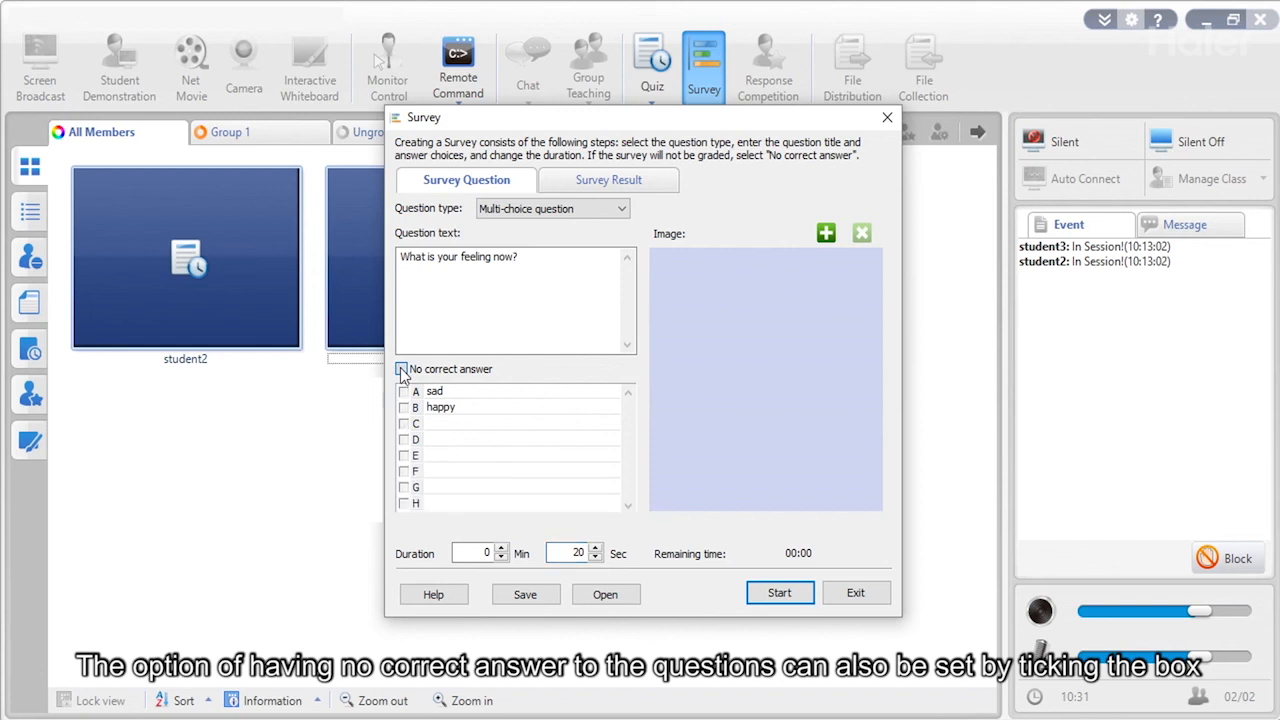
{"action": "left_click", "coordinate": [524, 595]}
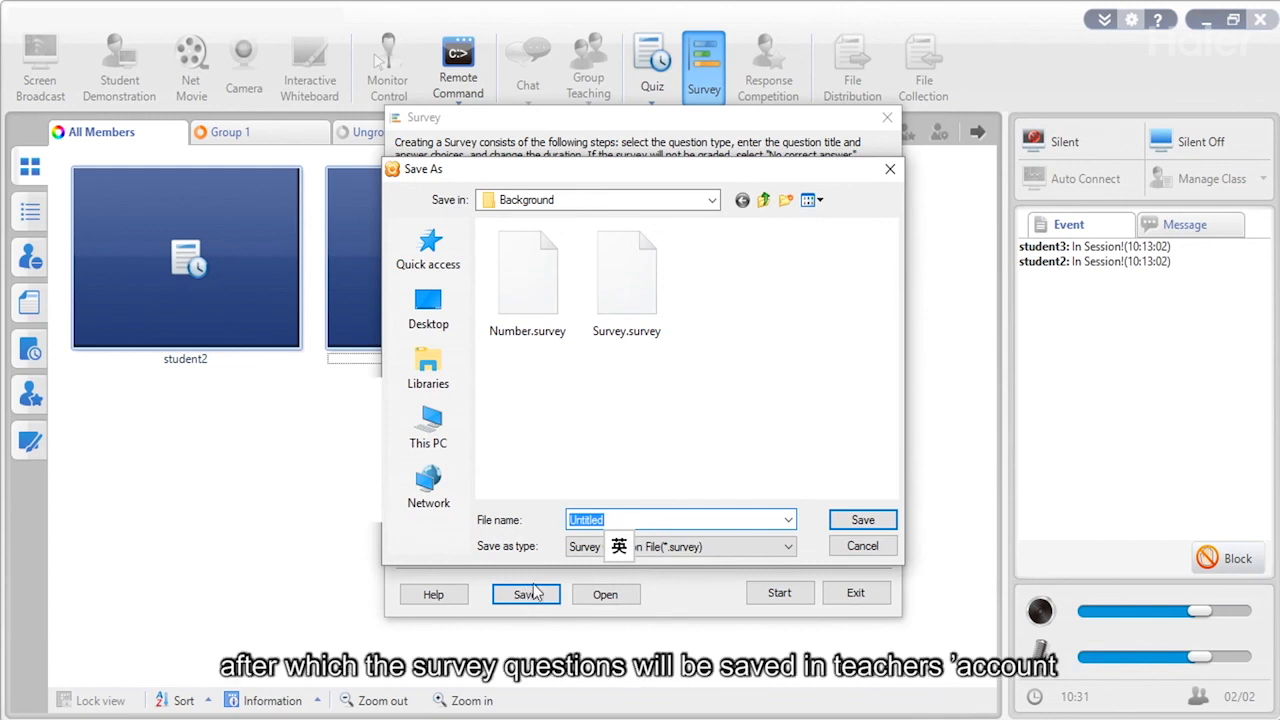
{"action": "left_click", "coordinate": [878, 521]}
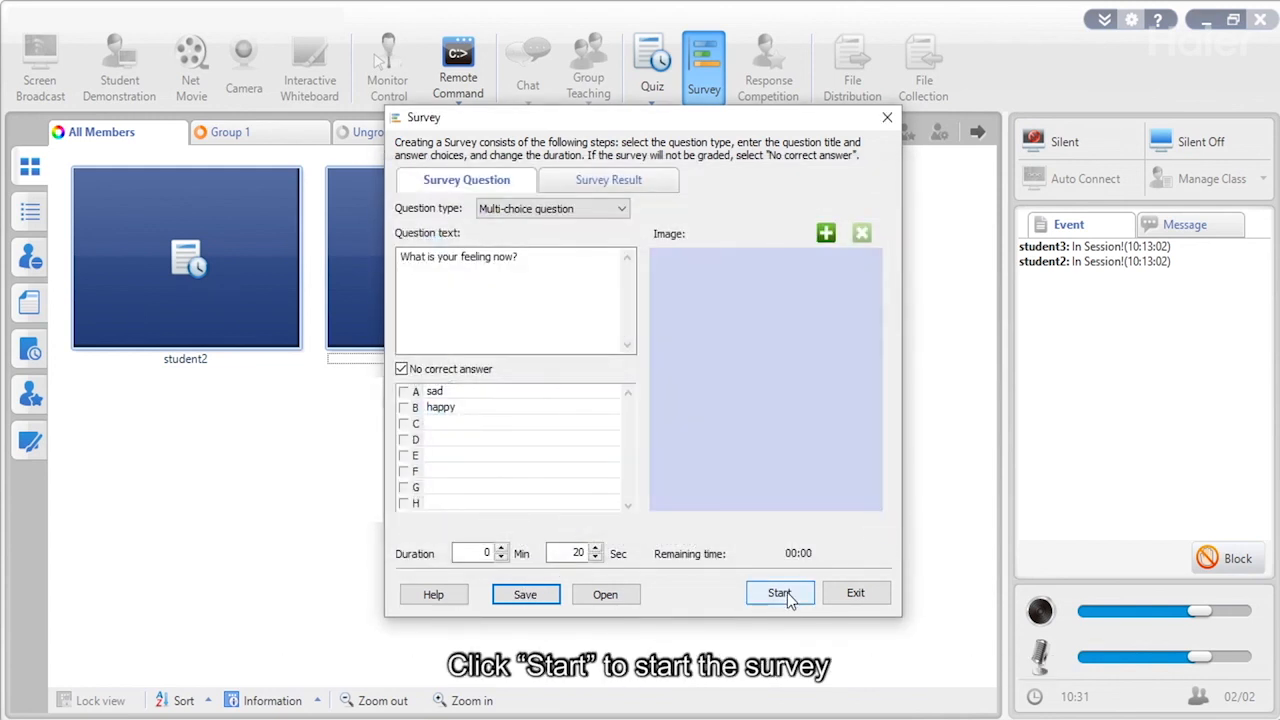
Run the survey, view the 50% A / 50% B result, then clear it.
{"action": "left_click", "coordinate": [780, 594]}
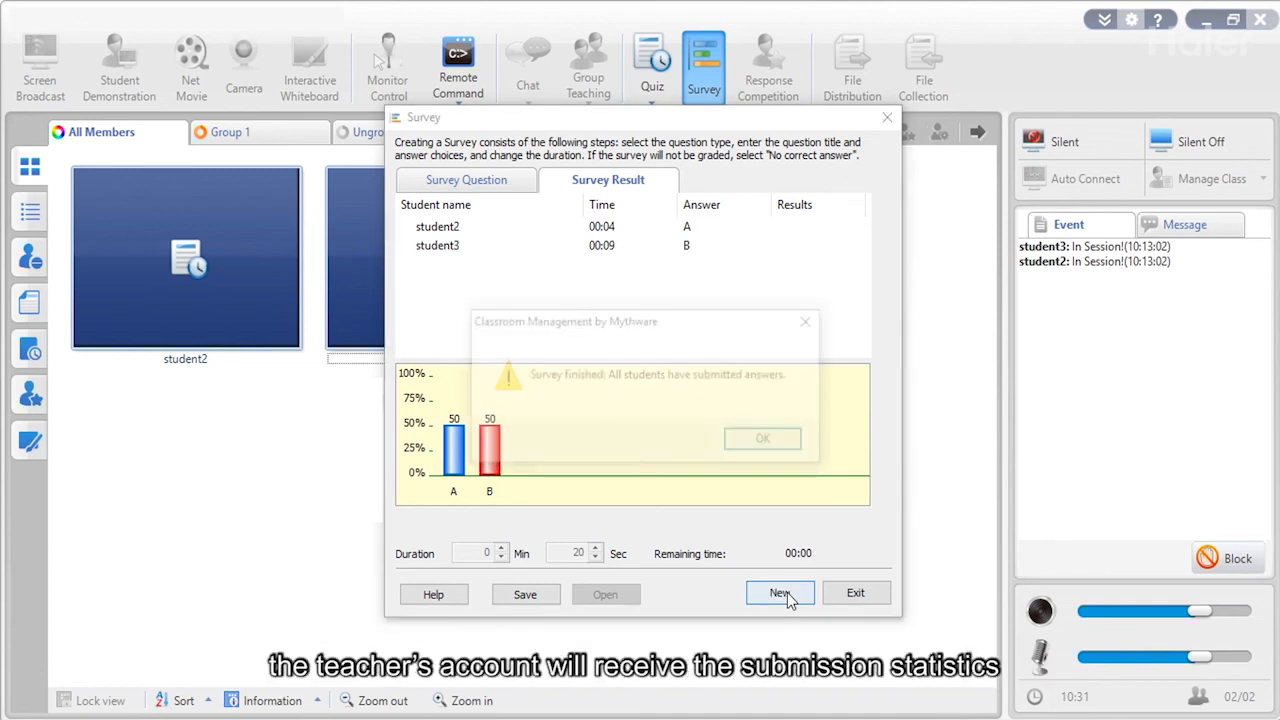
{"action": "left_click", "coordinate": [769, 443]}
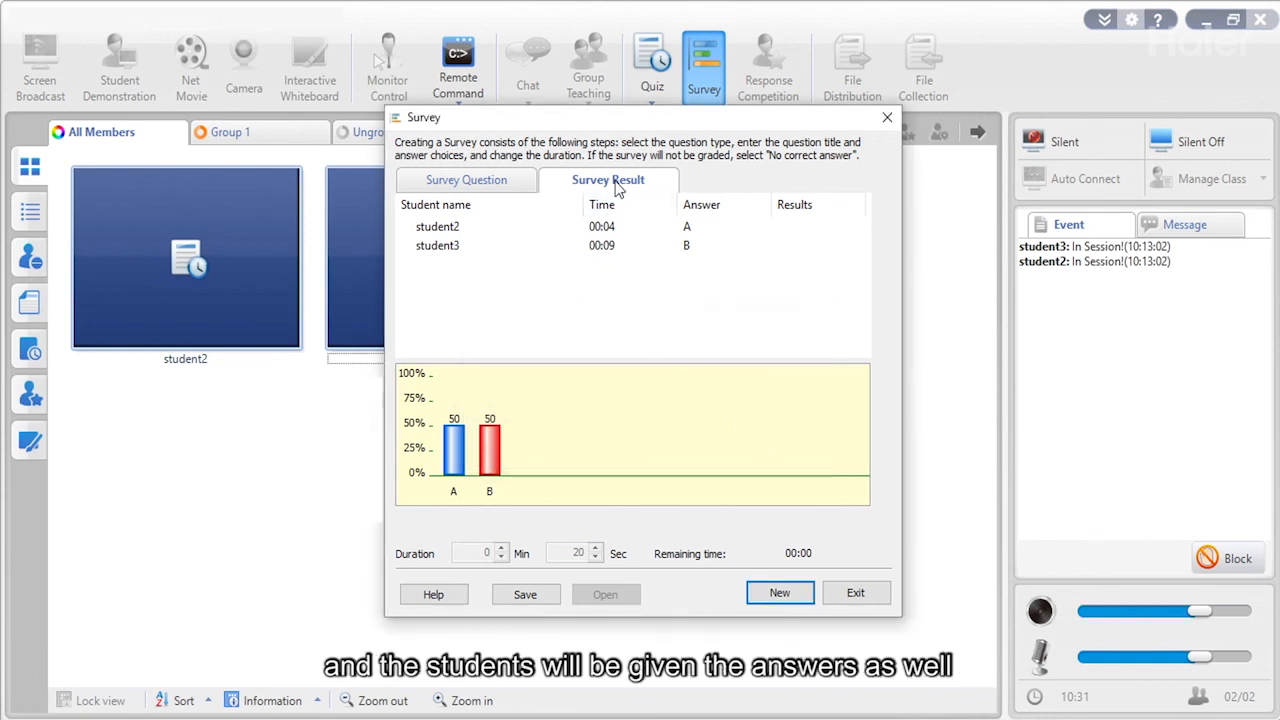
{"action": "left_click", "coordinate": [772, 593]}
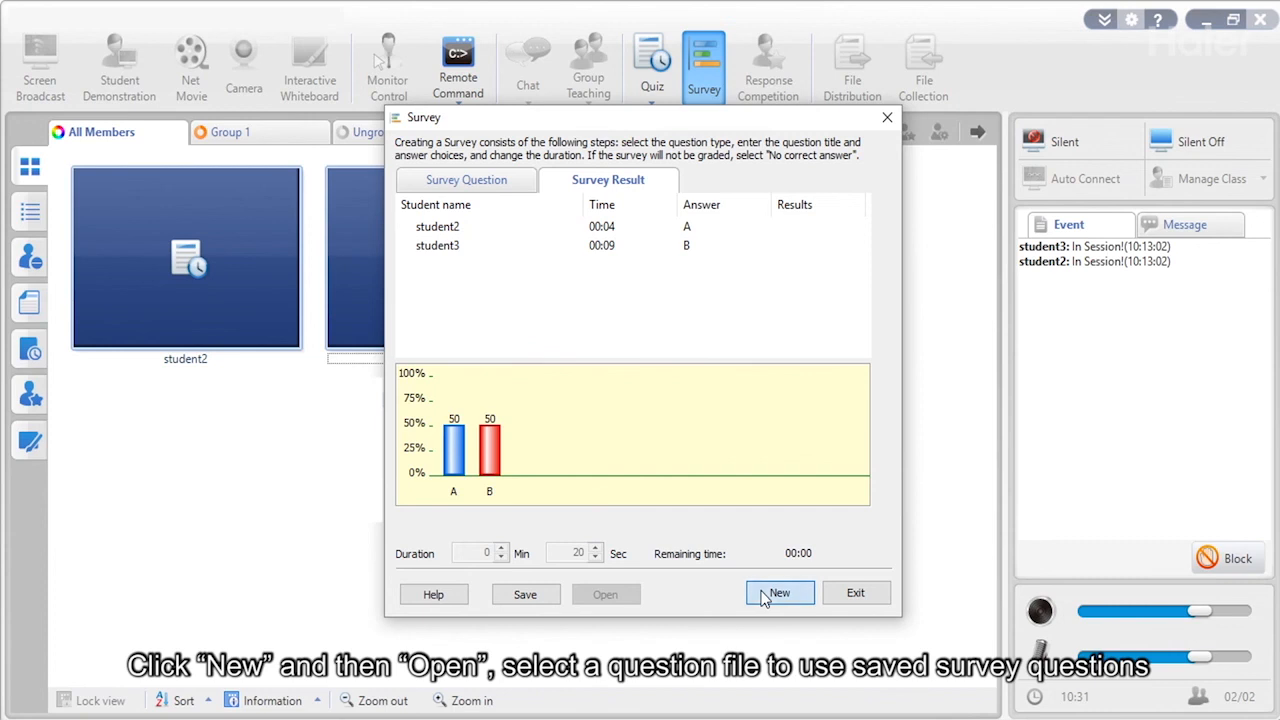
Load Number.survey with its even-number question, then exit the Survey window.
{"action": "left_click", "coordinate": [606, 594]}
{"action": "left_click", "coordinate": [527, 280]}
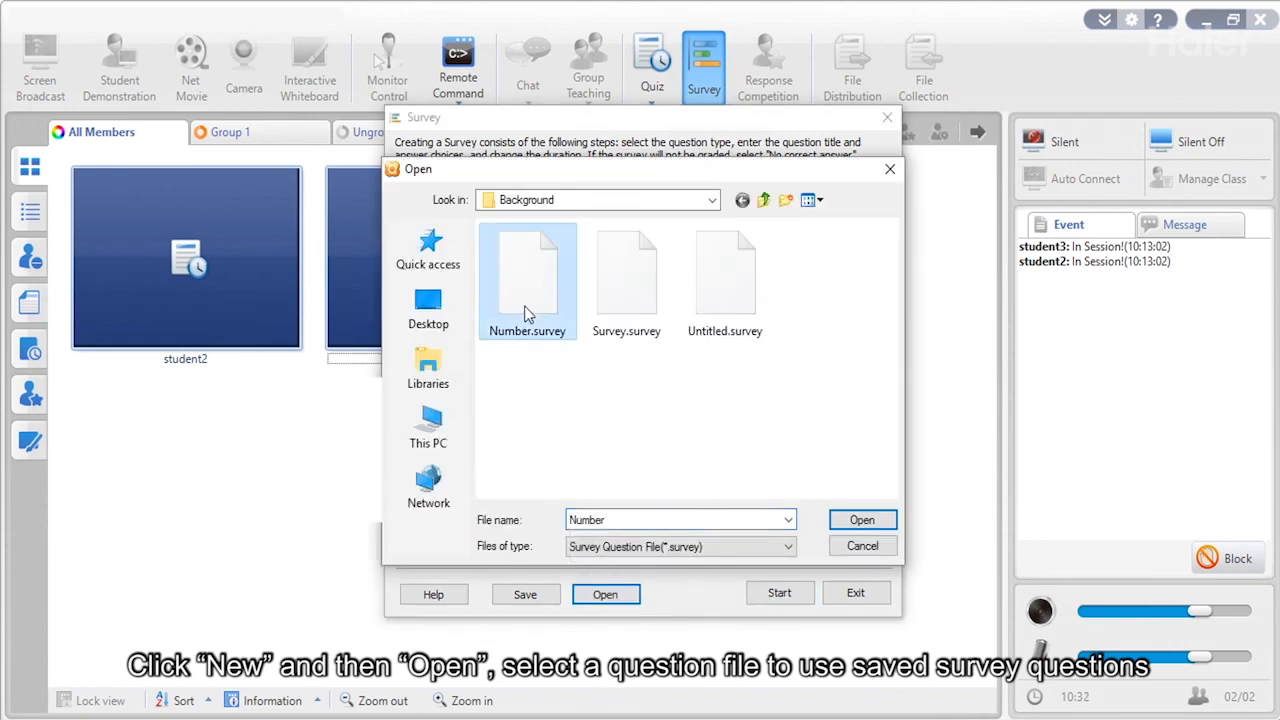
{"action": "left_click", "coordinate": [858, 521]}
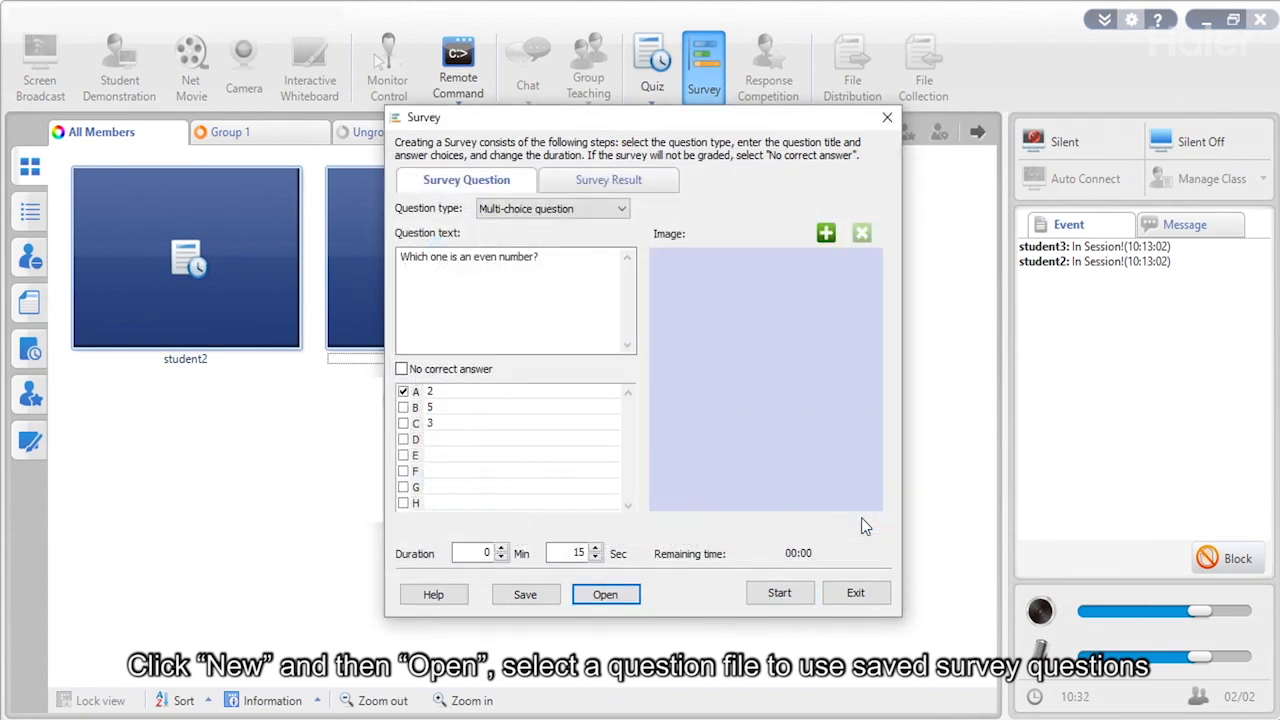
{"action": "left_click", "coordinate": [843, 593]}
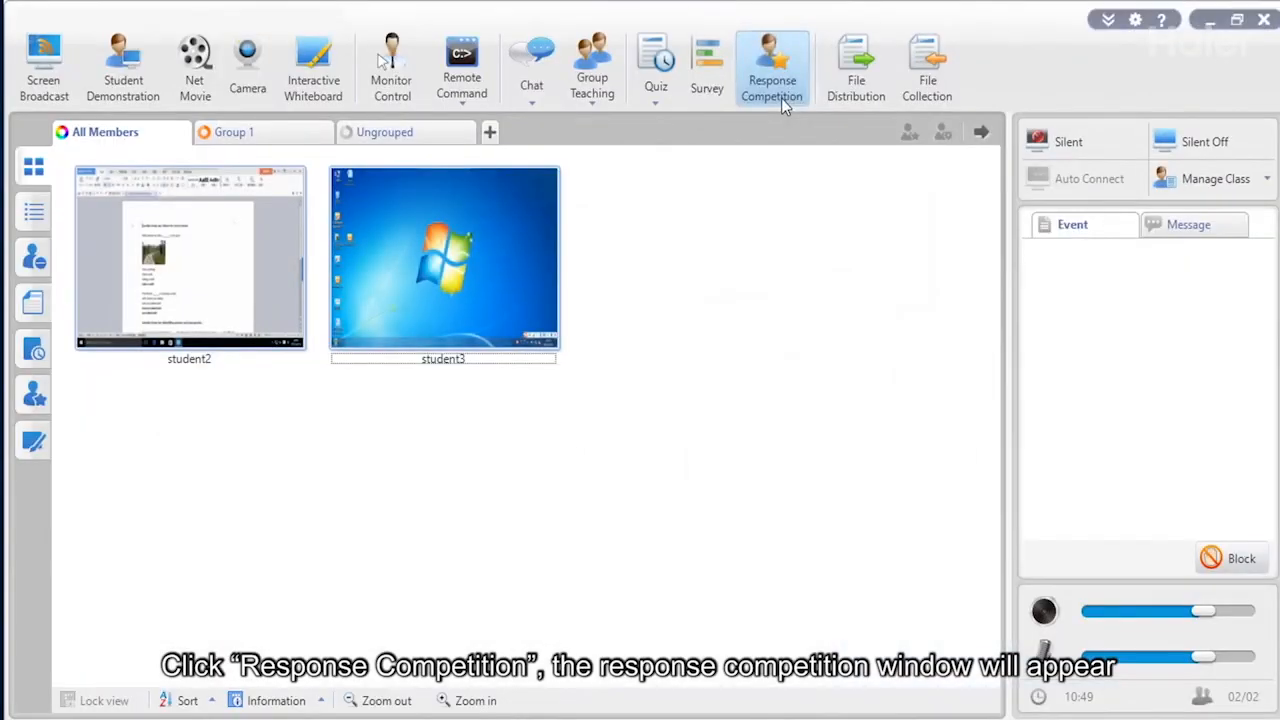
Run a First to Answer competition round and mark student2's answer correct for a star.
{"action": "left_click", "coordinate": [781, 98]}
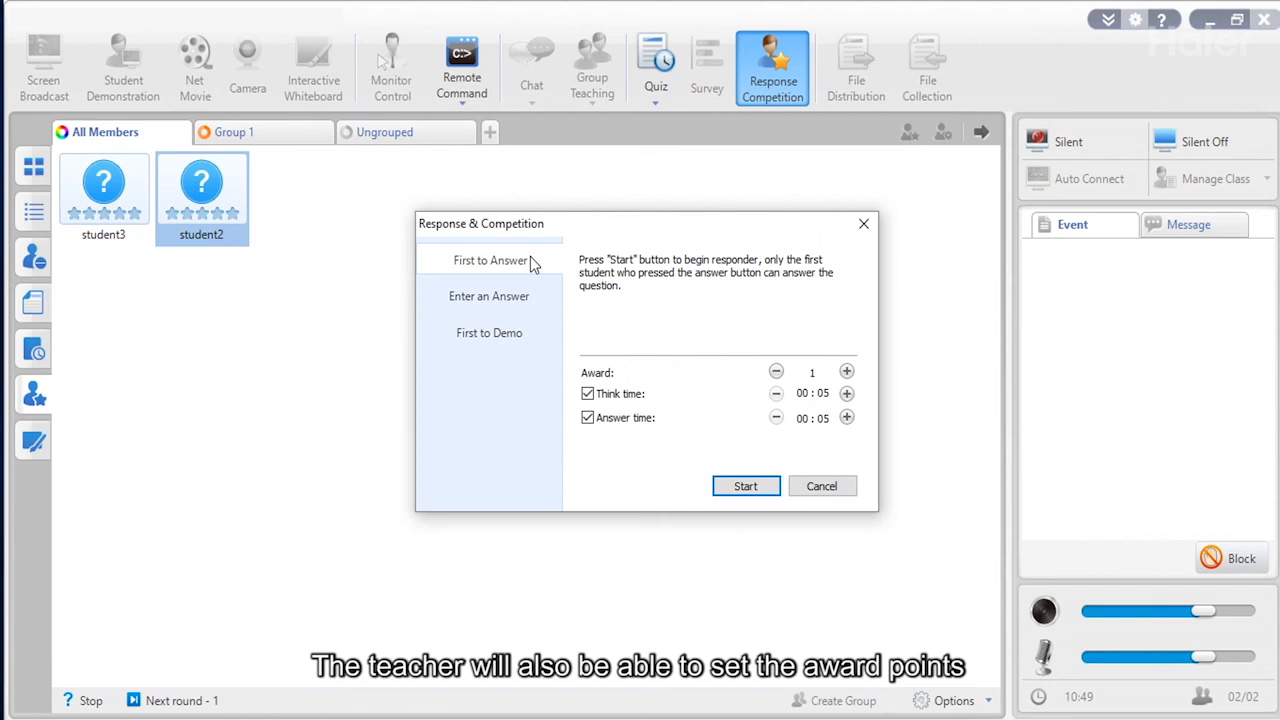
{"action": "left_click", "coordinate": [742, 489]}
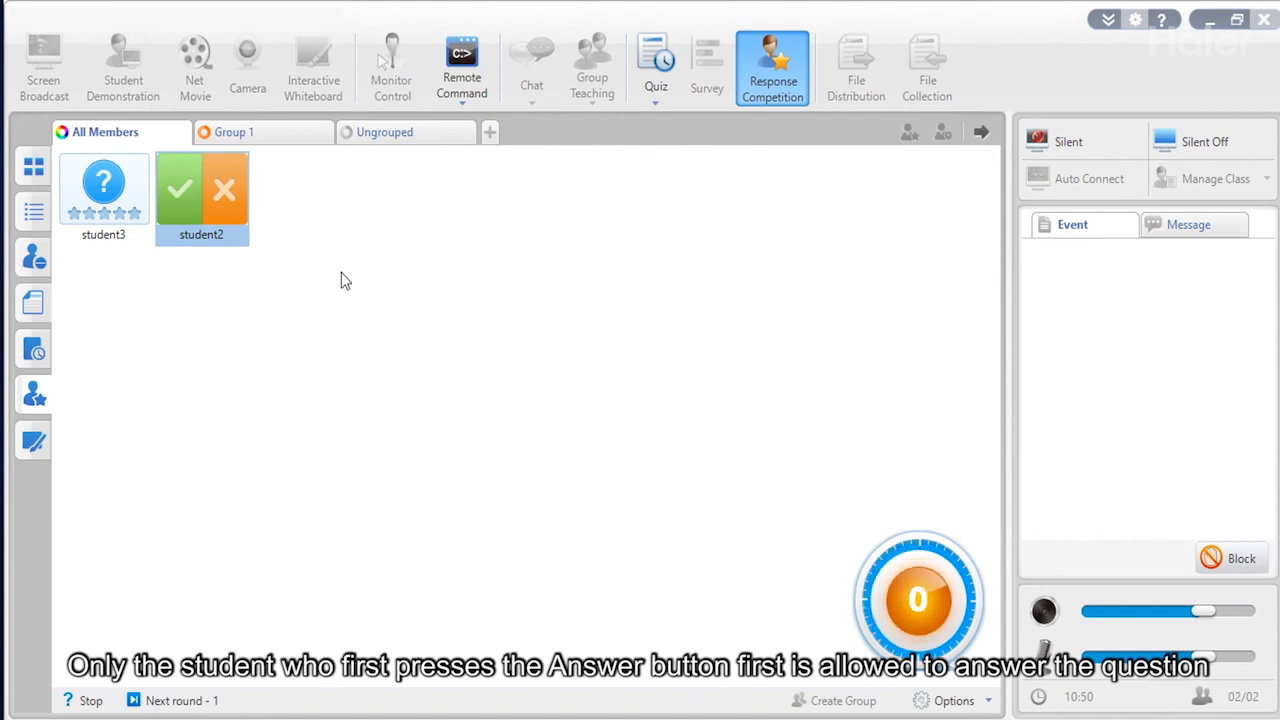
{"action": "left_click", "coordinate": [186, 206]}
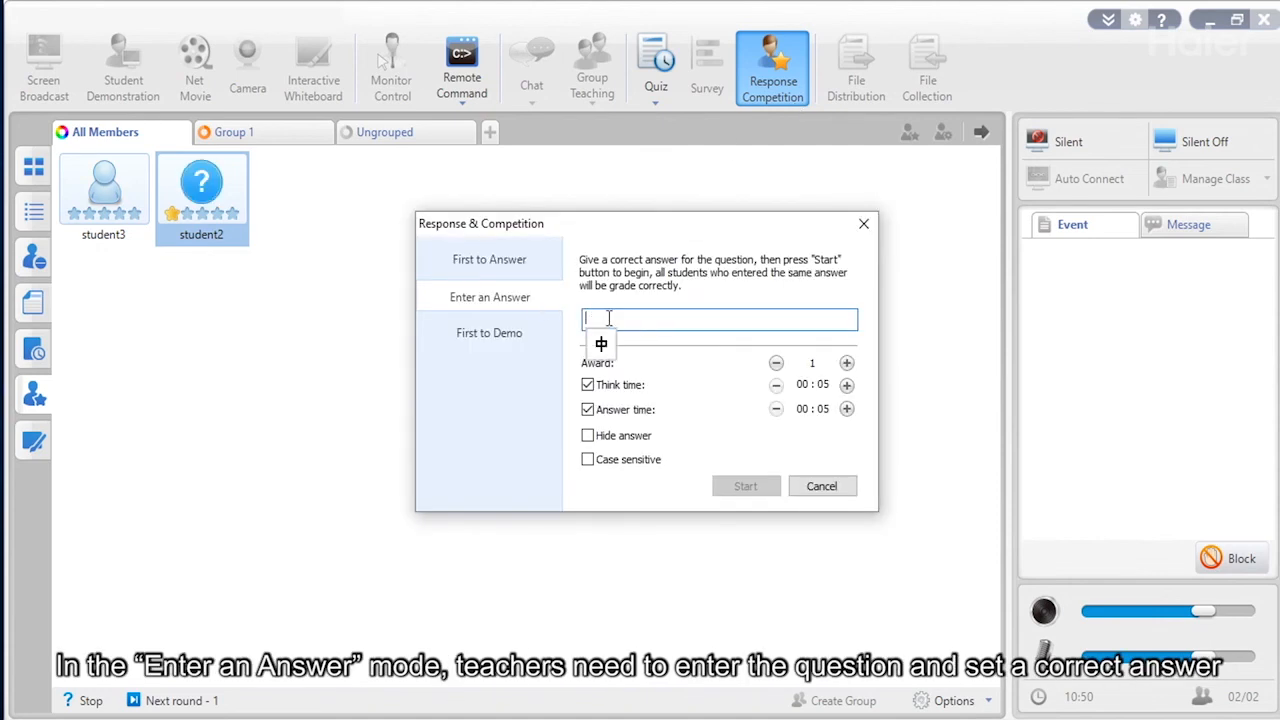
Start the Enter an Answer round with 1 as the correct answer.
{"action": "type", "text": "1"}
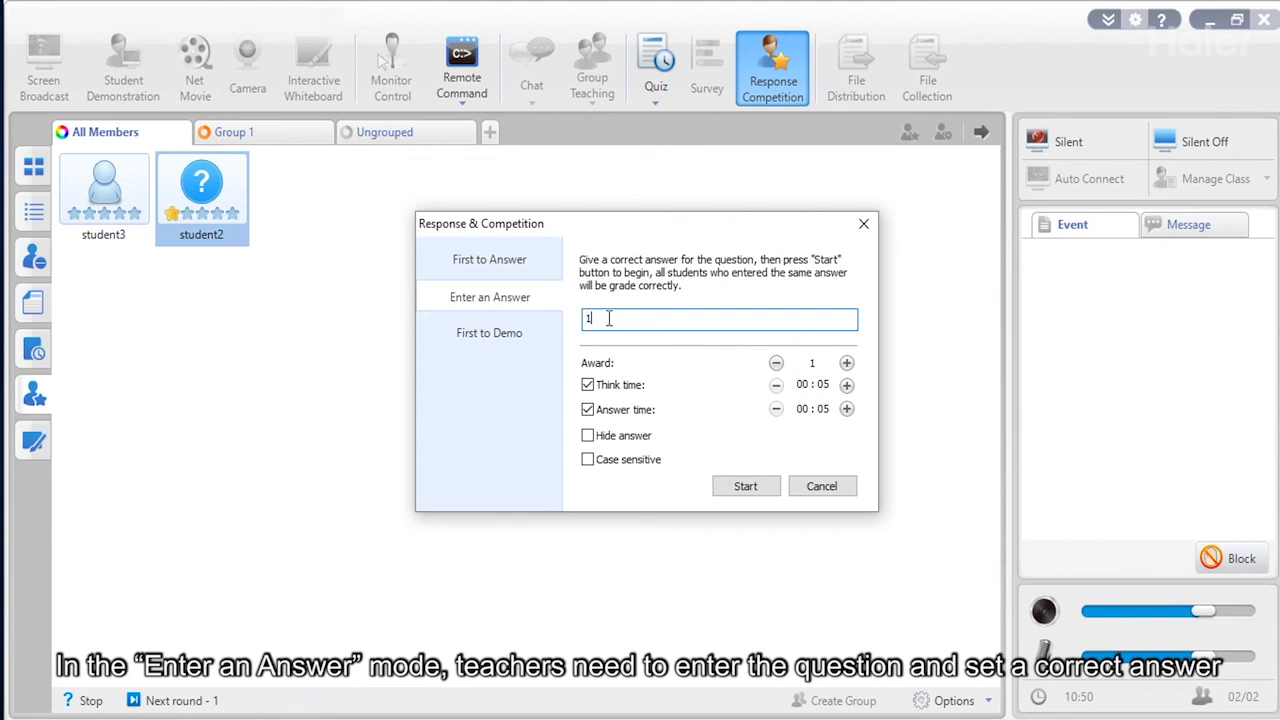
{"action": "left_click", "coordinate": [745, 488]}
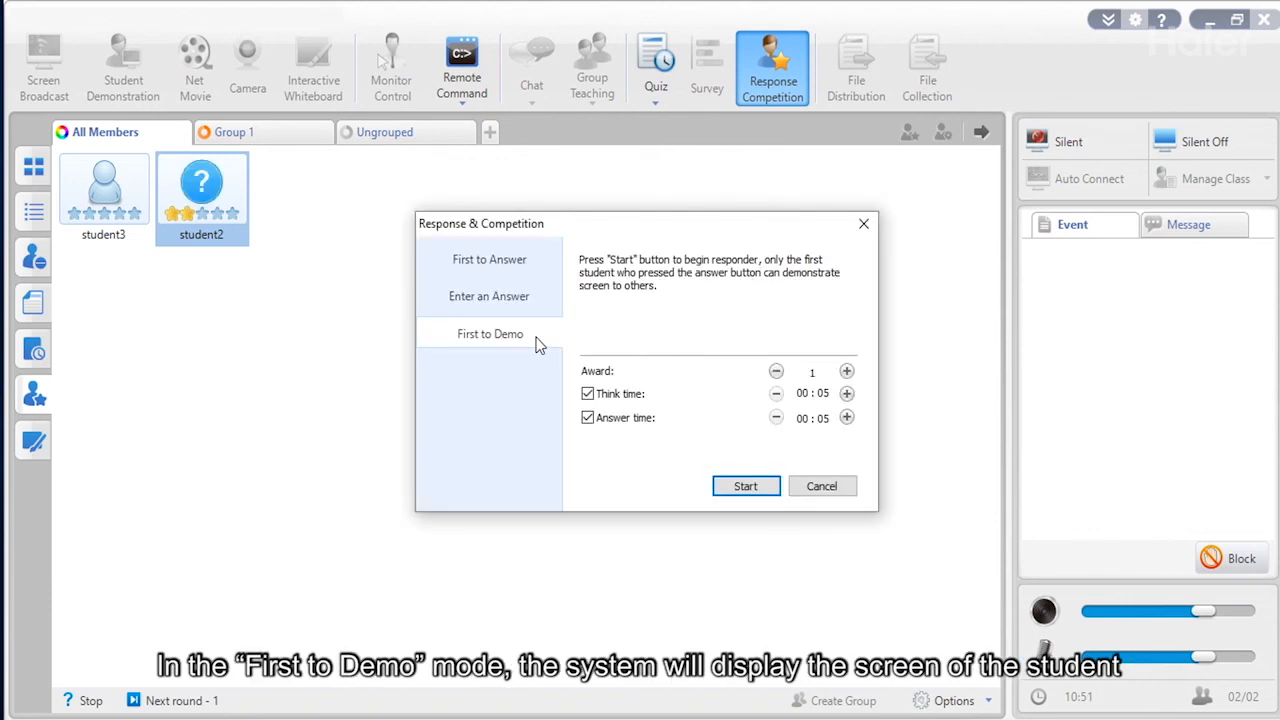
Start the First to Demo round and judge student2's demonstration correct.
{"action": "left_click", "coordinate": [743, 490]}
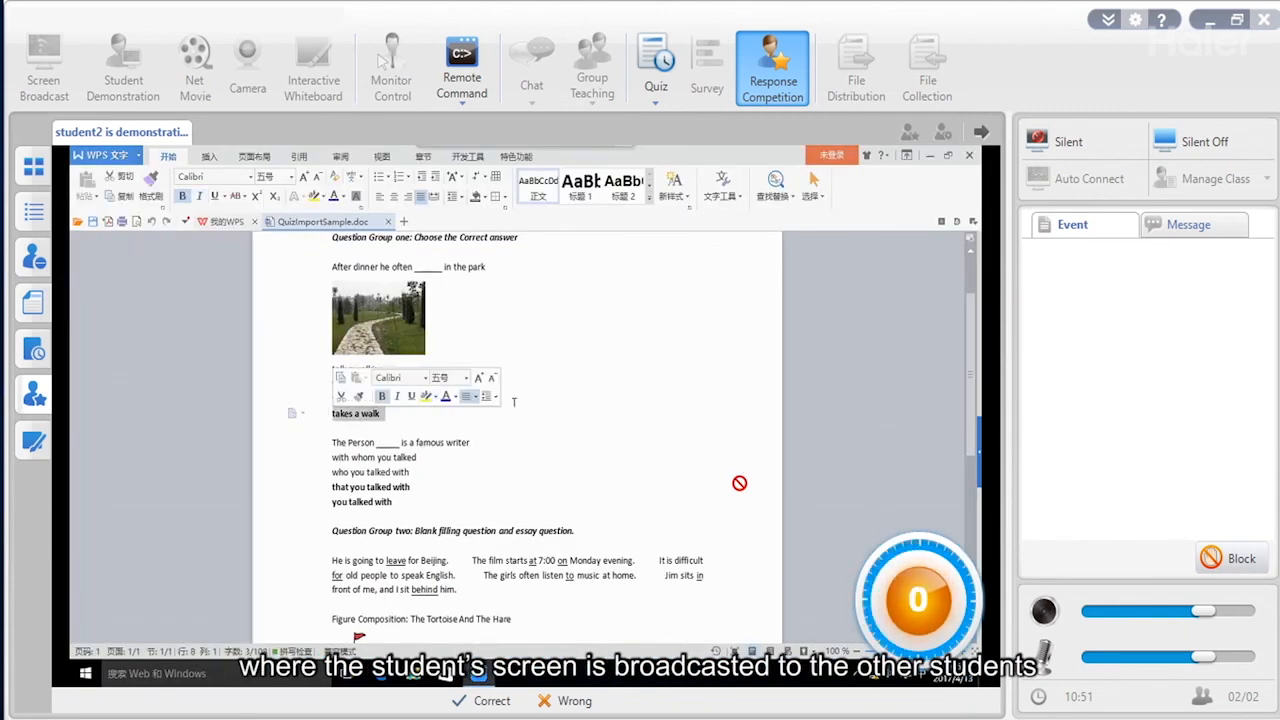
{"action": "left_click", "coordinate": [493, 702]}
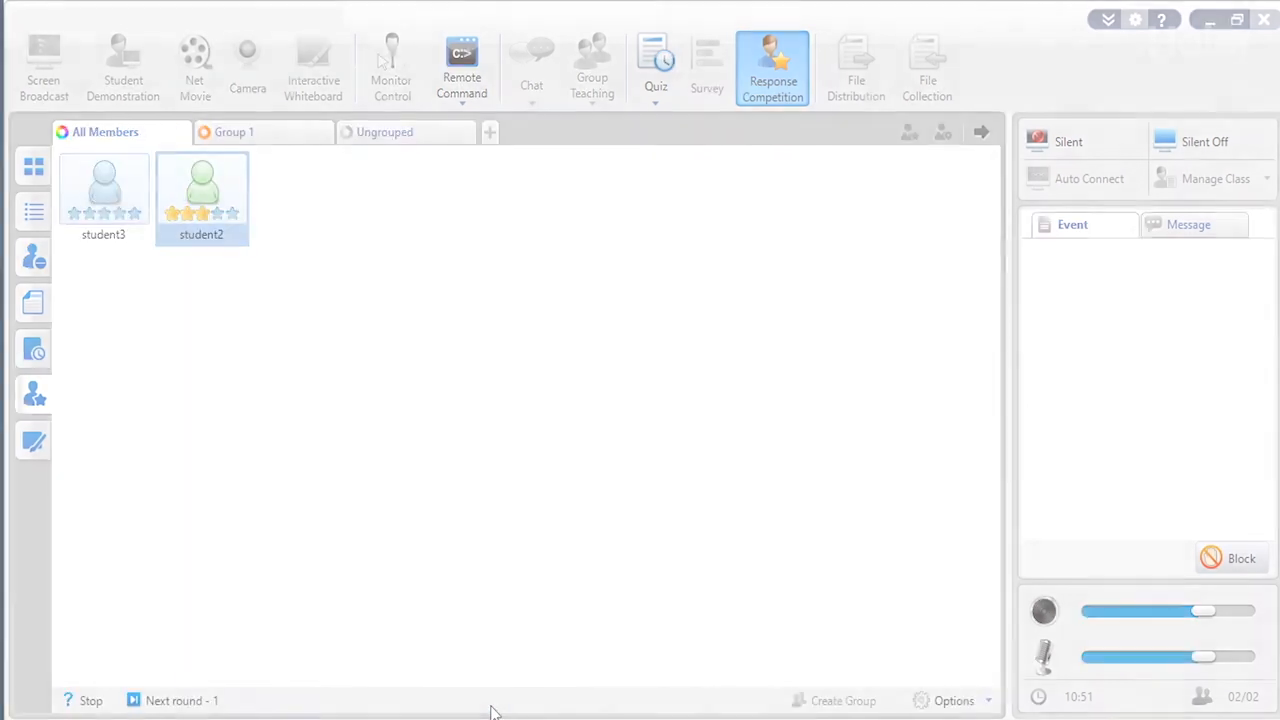